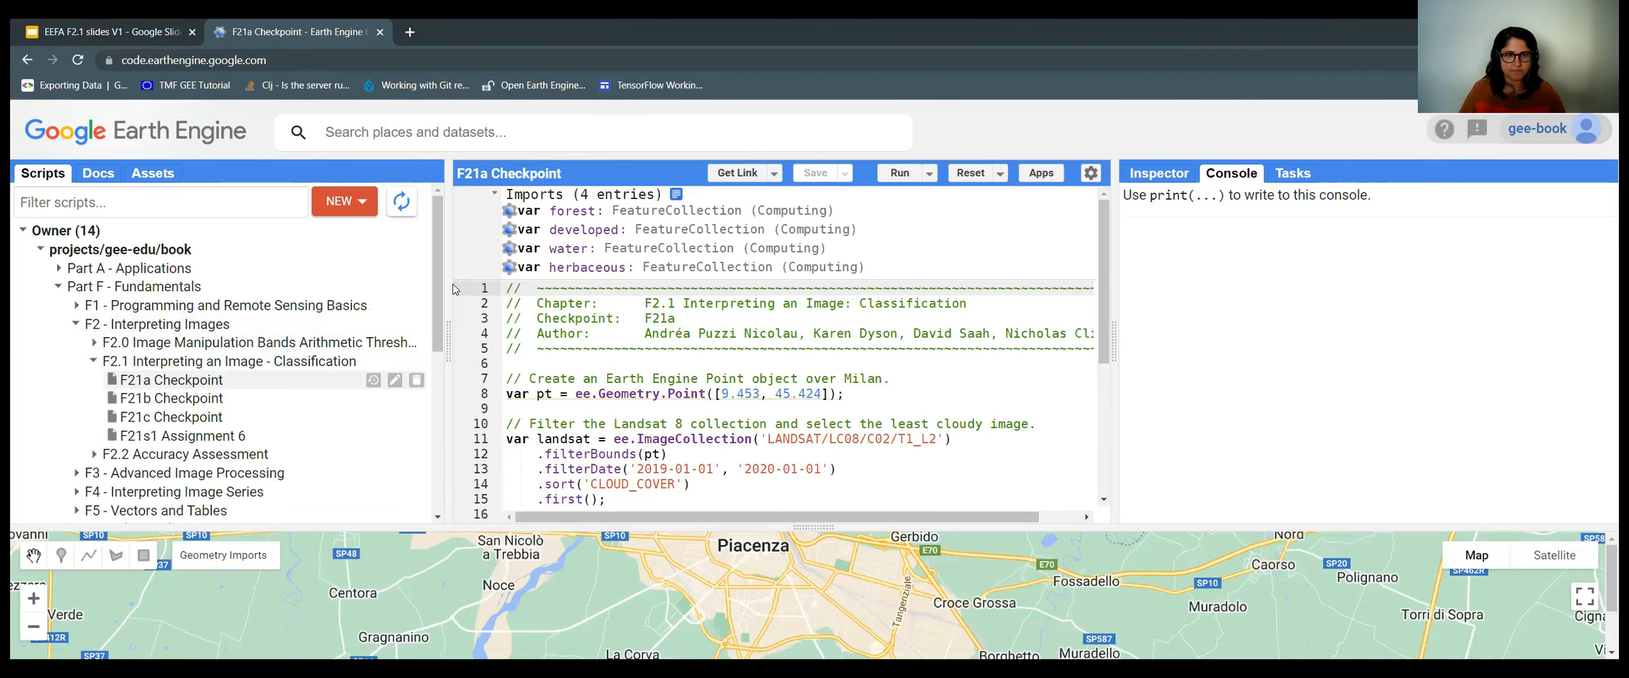
Widen the code editing area and load code.earthengine.google.com in a new browser tab.
{"action": "left_click_drag", "start_coordinate": [448, 279], "coordinate": [383, 279]}
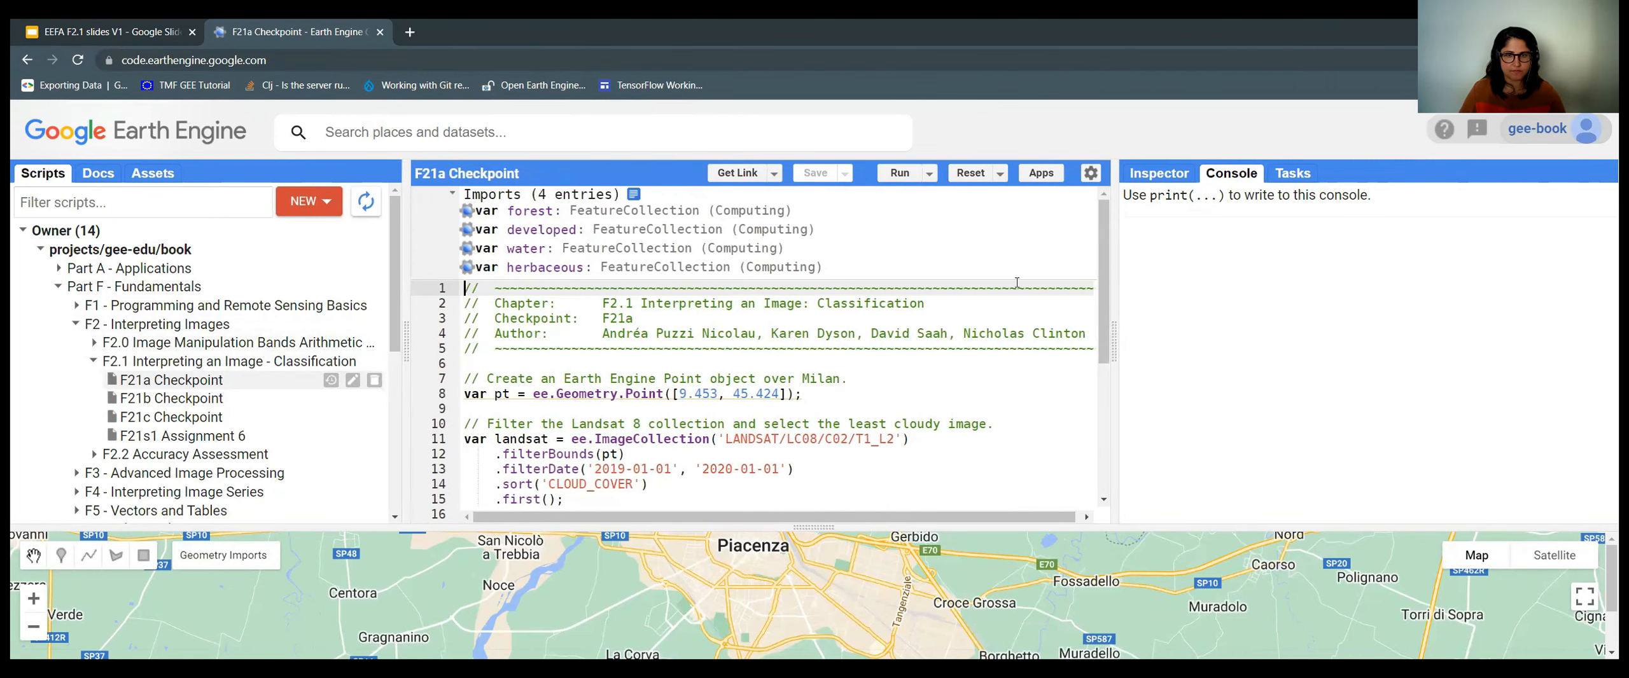
{"action": "left_click_drag", "start_coordinate": [1112, 277], "coordinate": [1181, 277]}
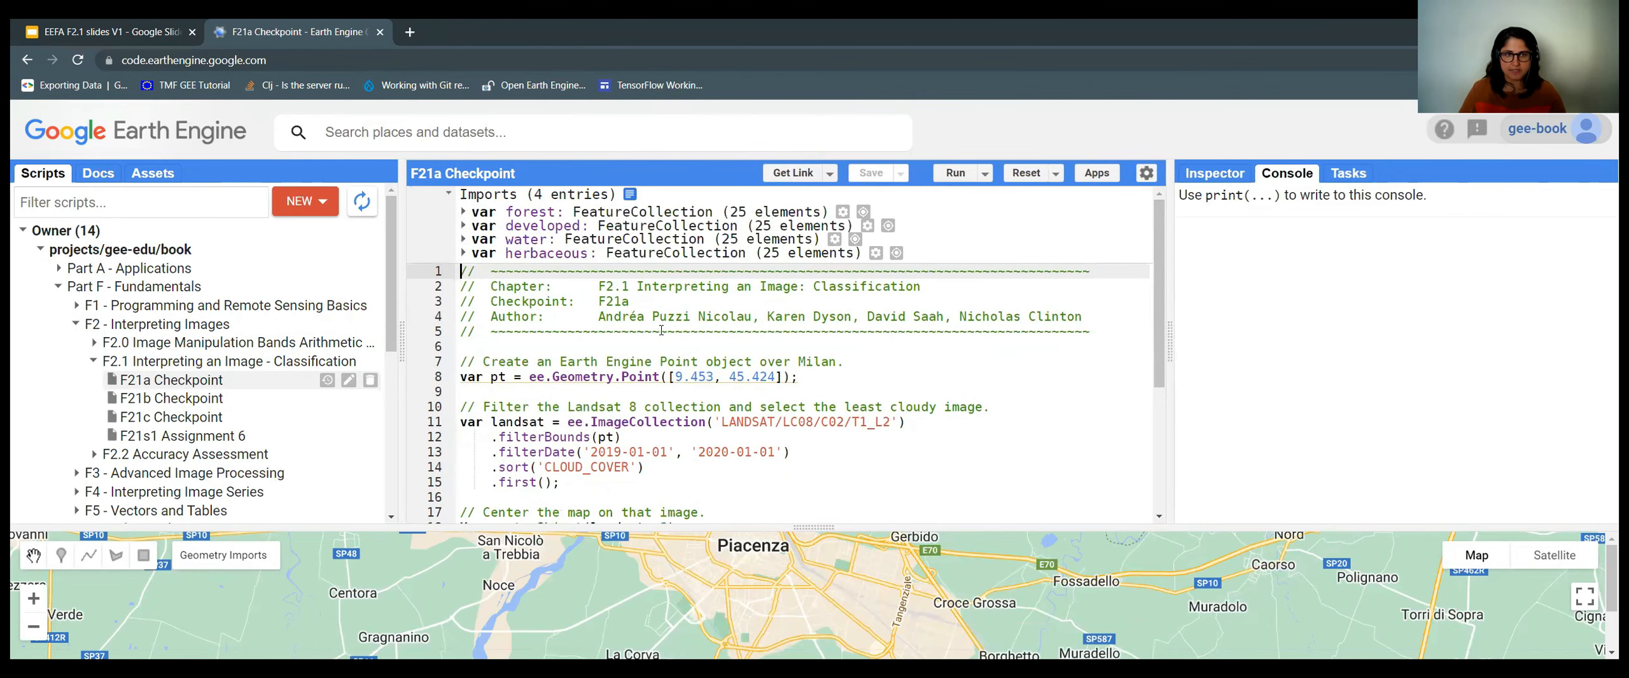
{"action": "left_click", "coordinate": [411, 32]}
{"action": "type", "text": "code"}
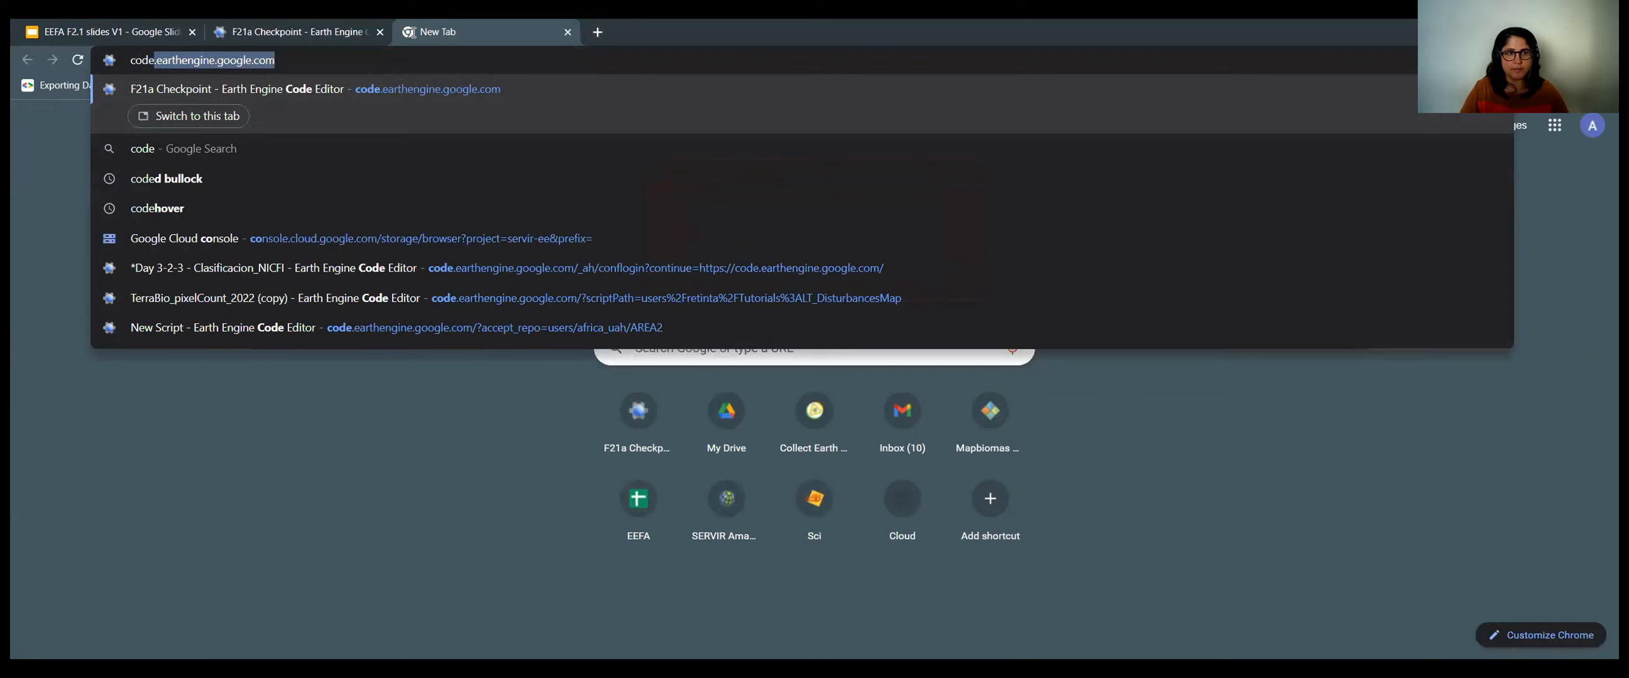
{"action": "key", "text": "Return"}
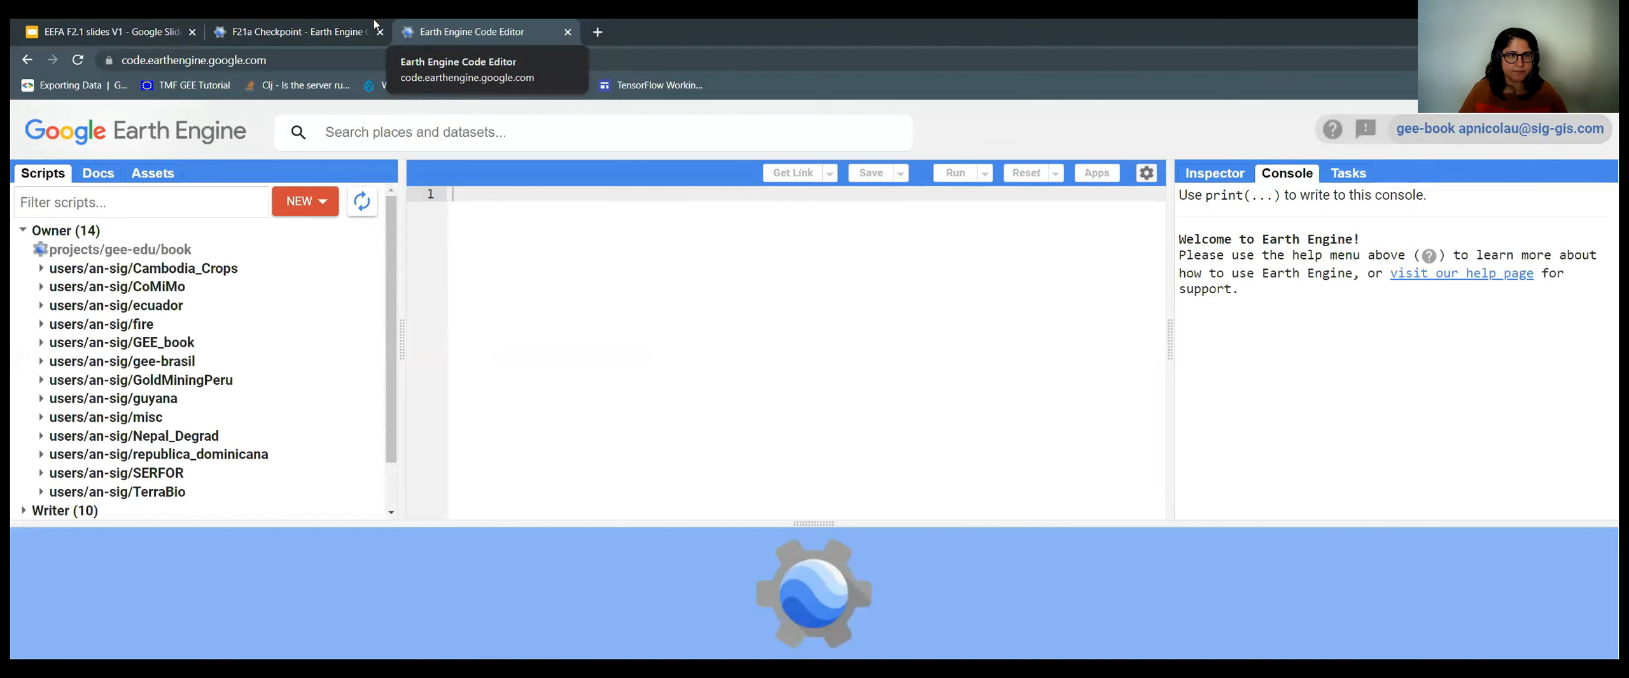
Give the F21a Checkpoint code more height and select all of it.
{"action": "left_click", "coordinate": [328, 28]}
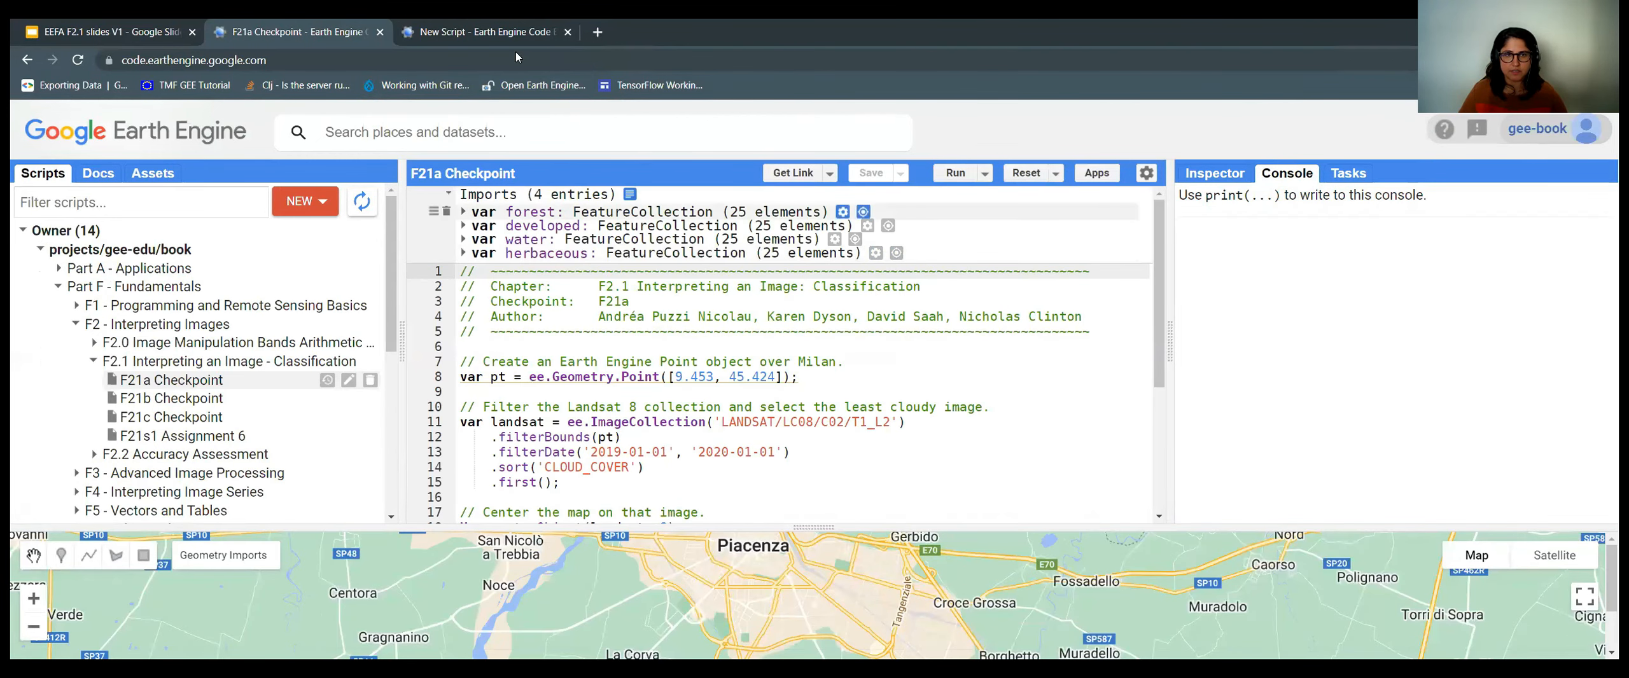
{"action": "left_click", "coordinate": [453, 23]}
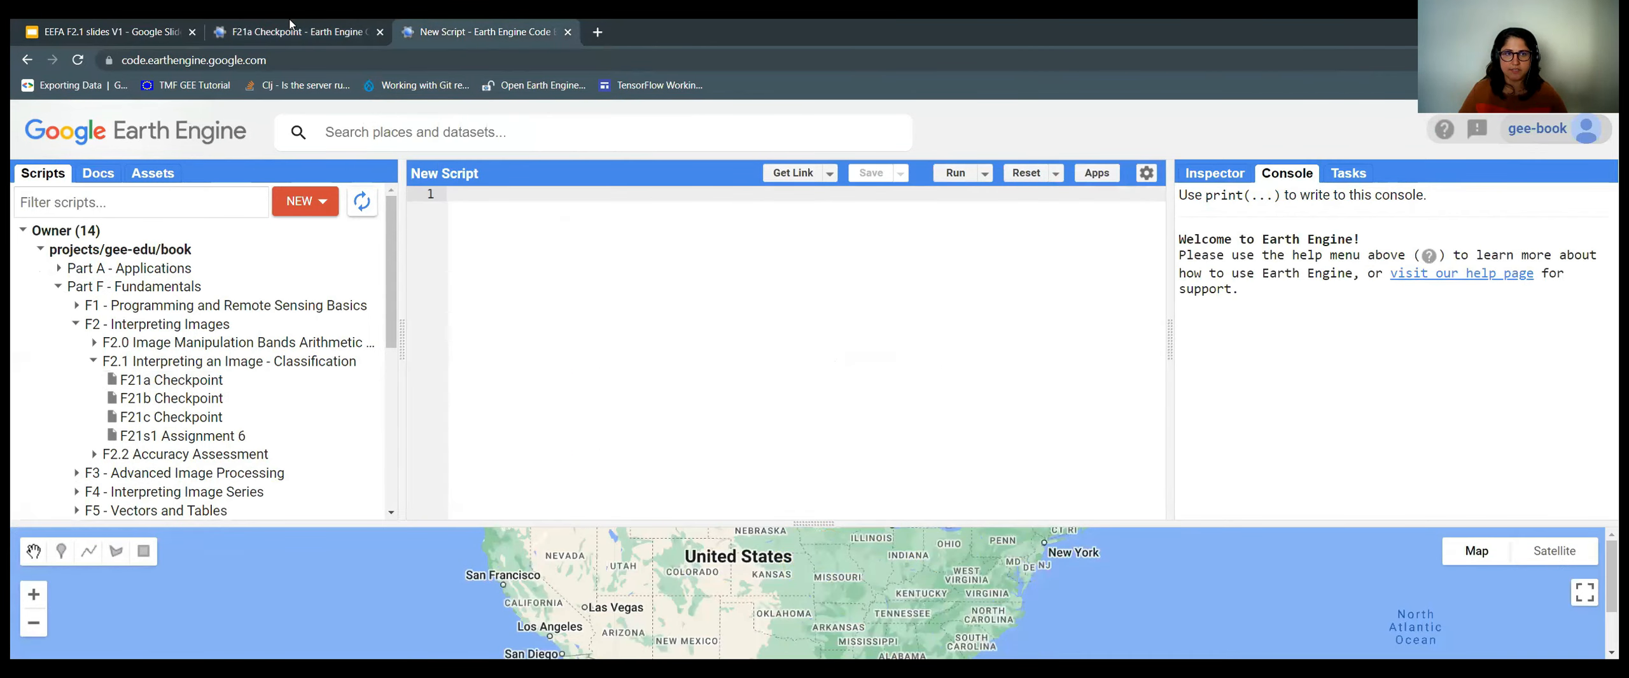
{"action": "left_click", "coordinate": [292, 28]}
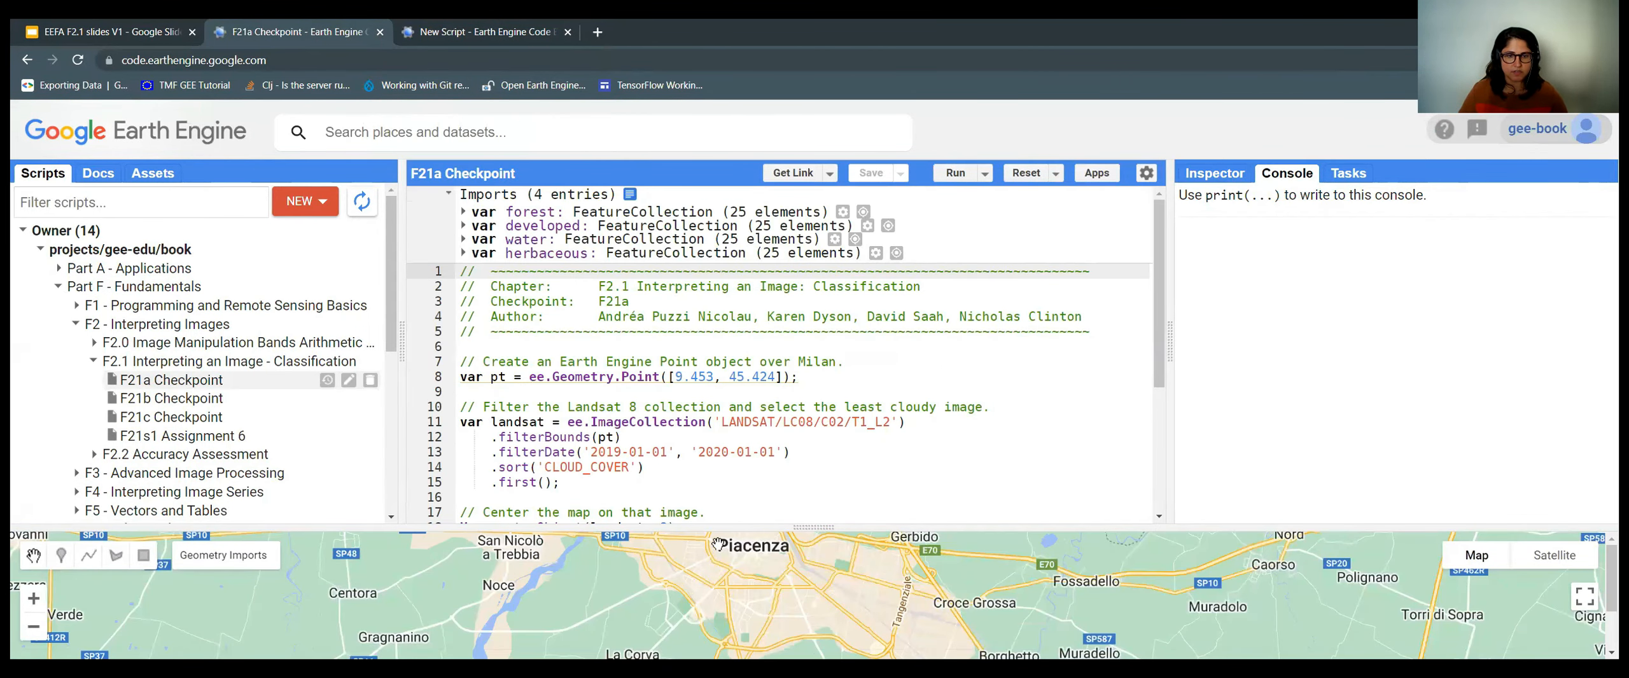
{"action": "left_click_drag", "start_coordinate": [738, 528], "coordinate": [737, 604]}
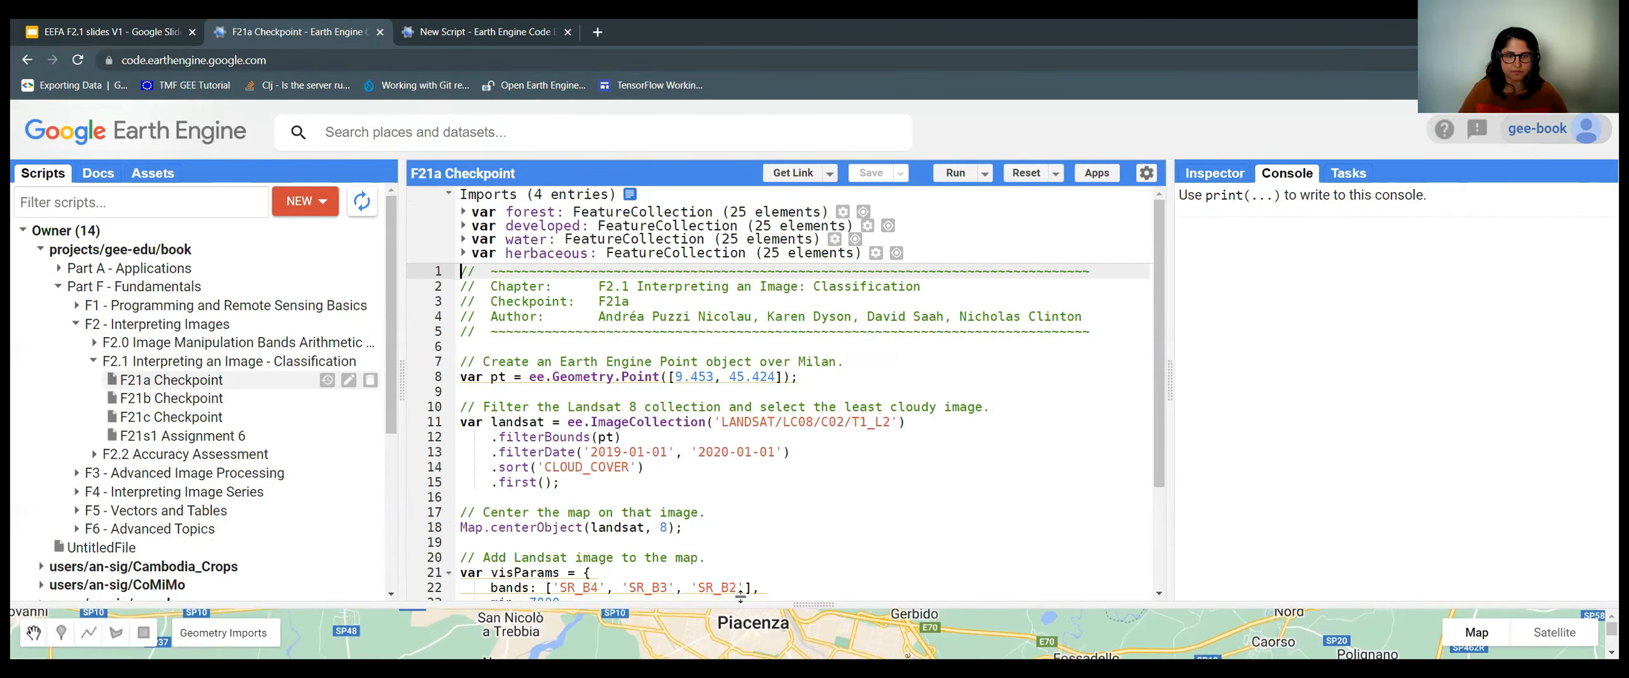
{"action": "scroll", "coordinate": [1152, 359], "scroll_direction": "down", "scroll_amount": 1}
{"action": "left_click_drag", "start_coordinate": [1153, 359], "coordinate": [1160, 483]}
{"action": "left_click_drag", "start_coordinate": [1058, 565], "coordinate": [454, 274]}
{"action": "scroll", "coordinate": [1014, 527], "scroll_direction": "up", "scroll_amount": 3}
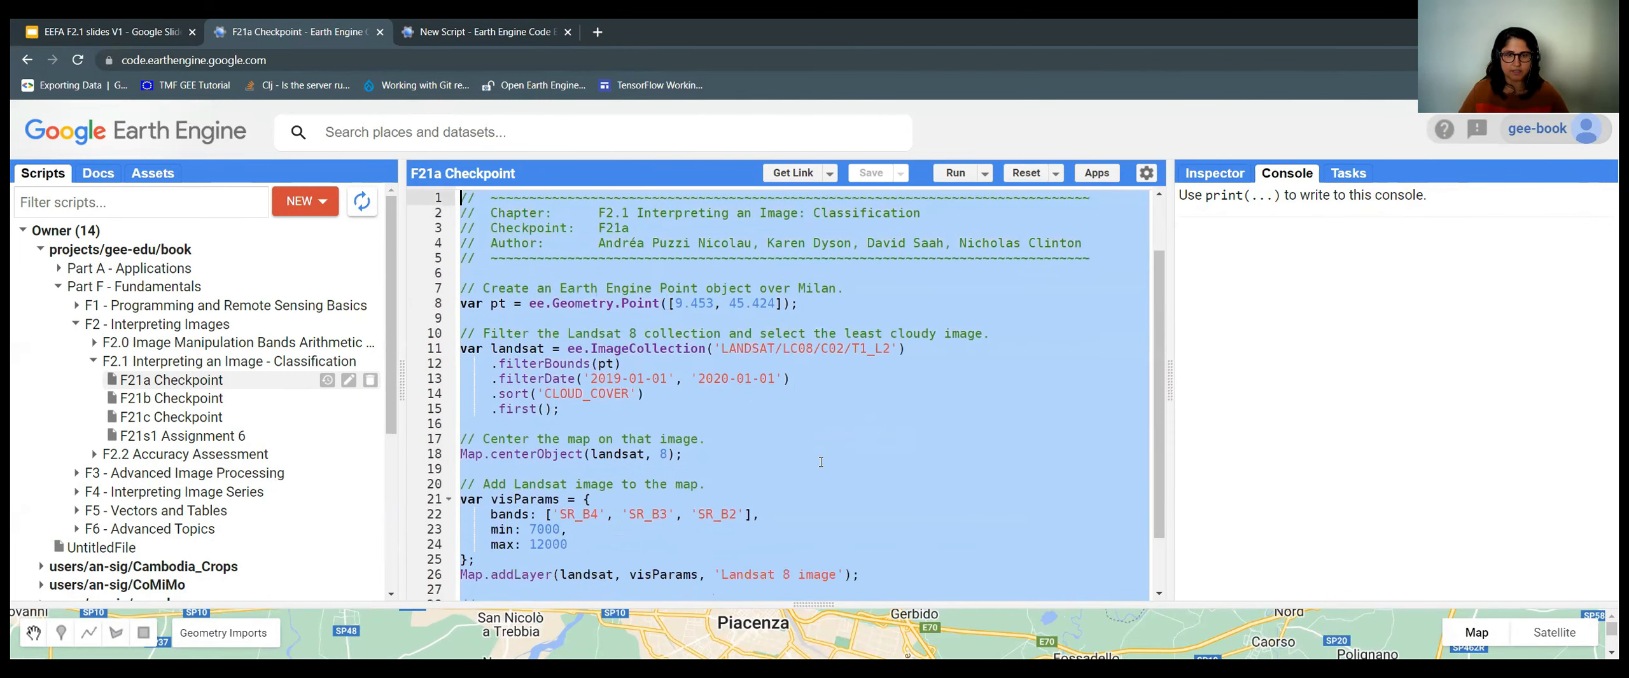
Paste the F21a code into the new script, then deselect the code in F21a.
{"action": "key", "text": "ctrl+Tab"}
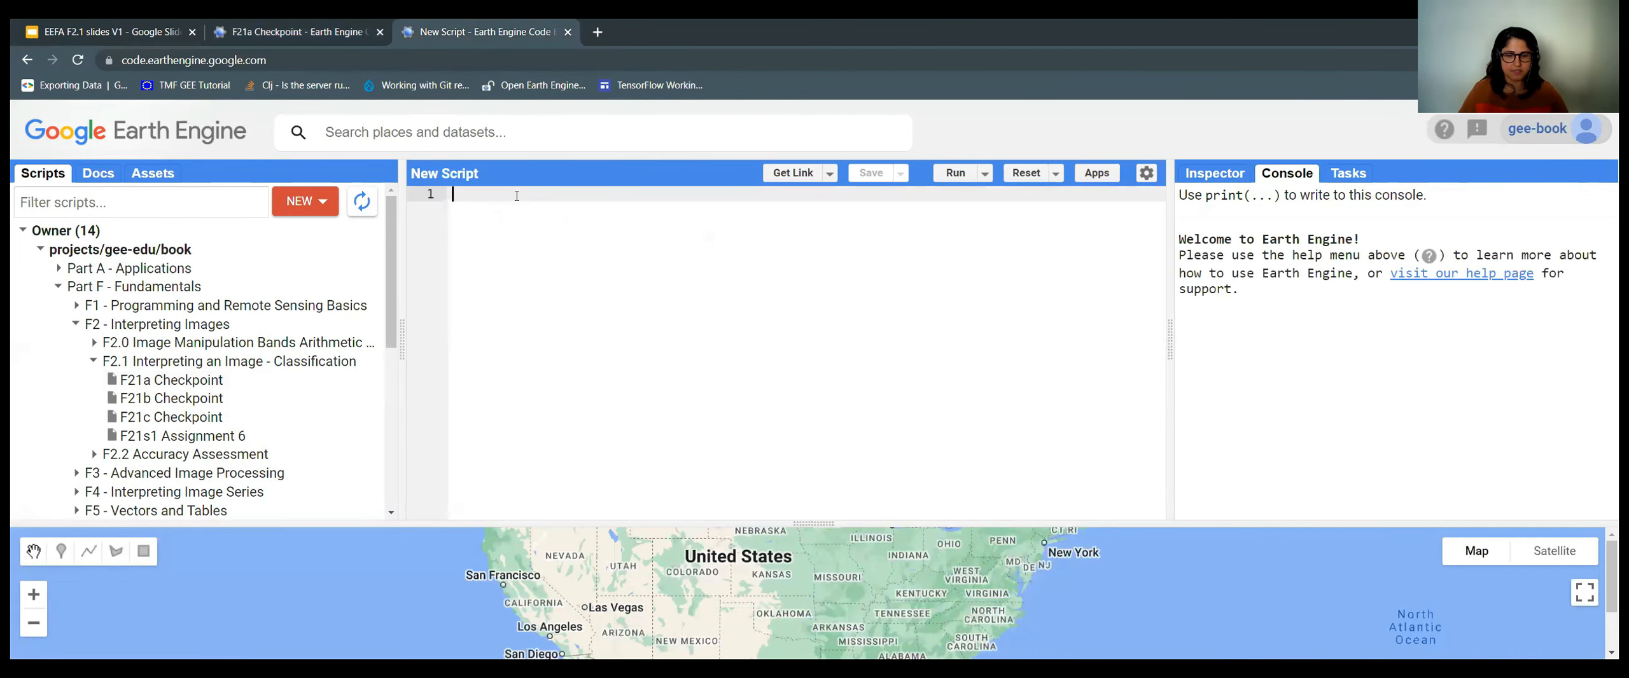
{"action": "key", "text": "ctrl+v"}
{"action": "key", "text": "ctrl+Home"}
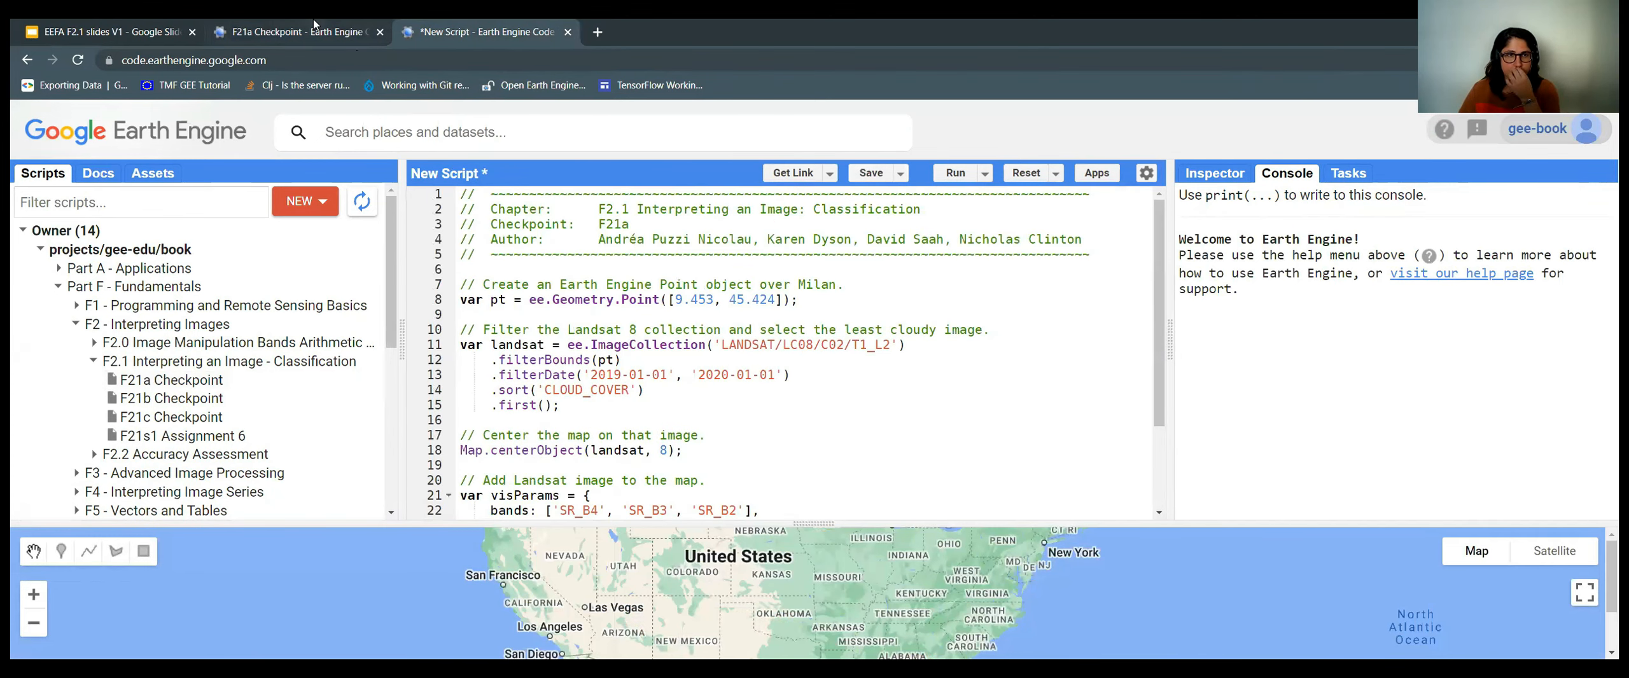
{"action": "key", "text": "ctrl+shift+Tab"}
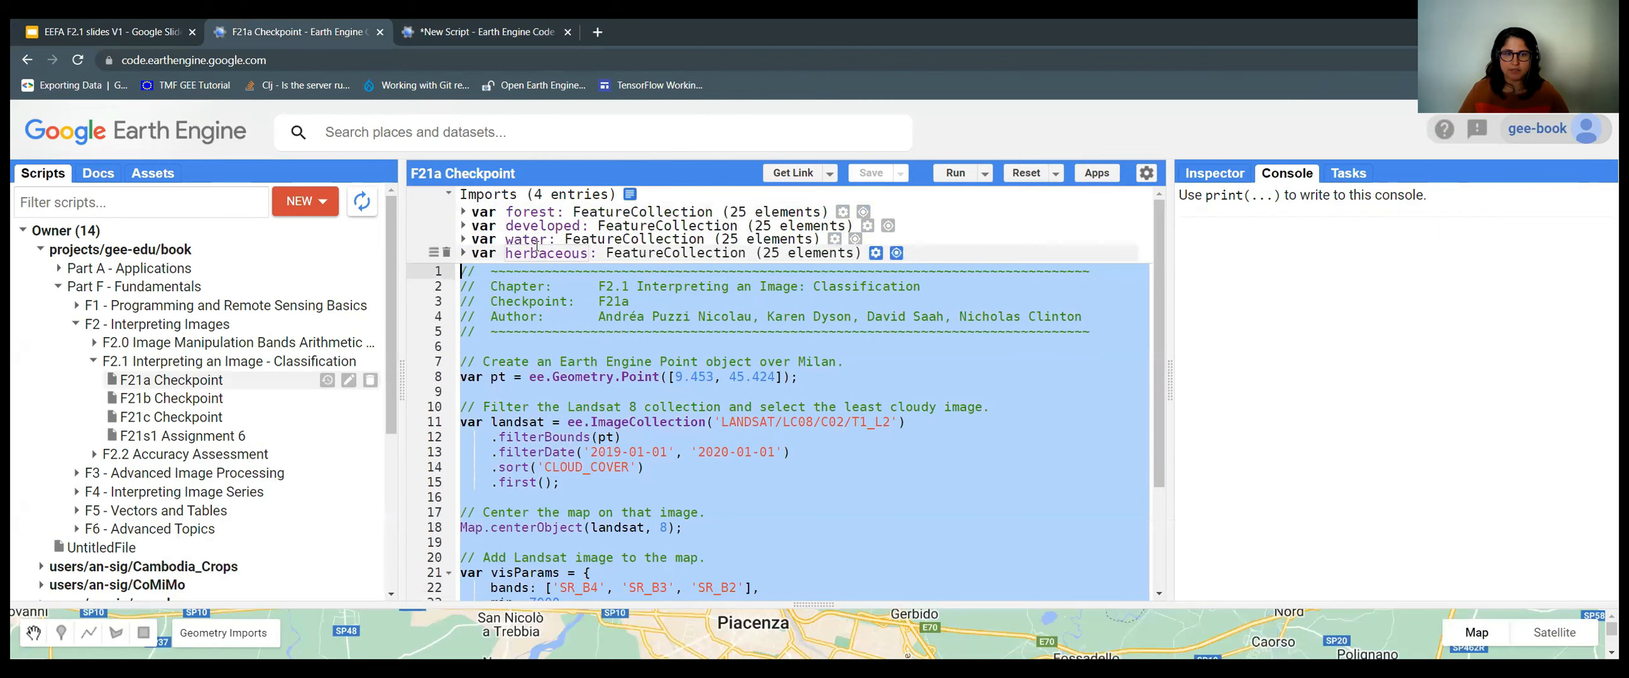
{"action": "left_click", "coordinate": [743, 350]}
Run the pasted script to load the Landsat 8 image, resizing the map panel.
{"action": "key", "text": "ctrl+Tab"}
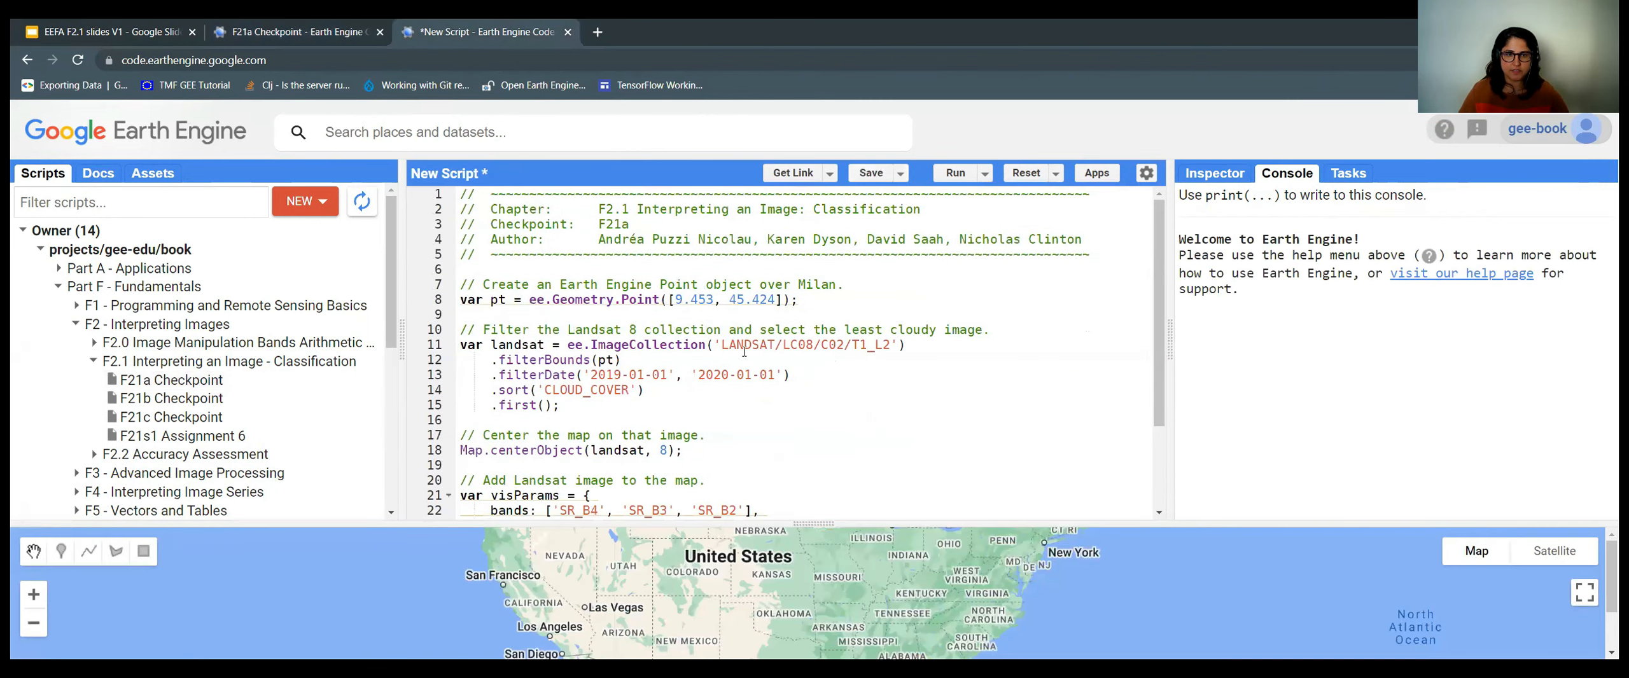
{"action": "scroll", "coordinate": [743, 351], "scroll_direction": "down", "scroll_amount": 2}
{"action": "scroll", "coordinate": [776, 375], "scroll_direction": "up", "scroll_amount": 2}
{"action": "left_click_drag", "start_coordinate": [826, 600], "coordinate": [827, 627]}
{"action": "left_click", "coordinate": [977, 174]}
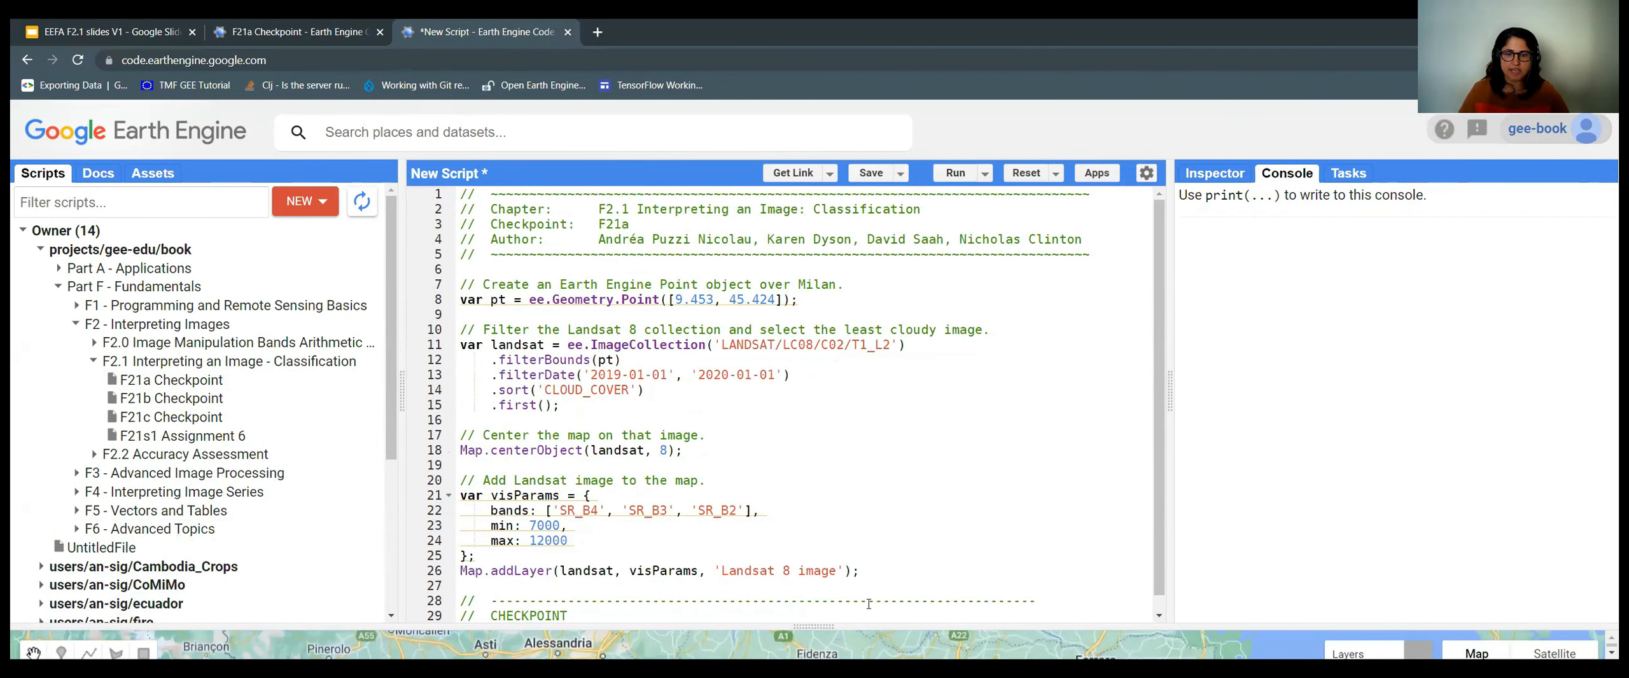
{"action": "left_click_drag", "start_coordinate": [844, 628], "coordinate": [848, 654]}
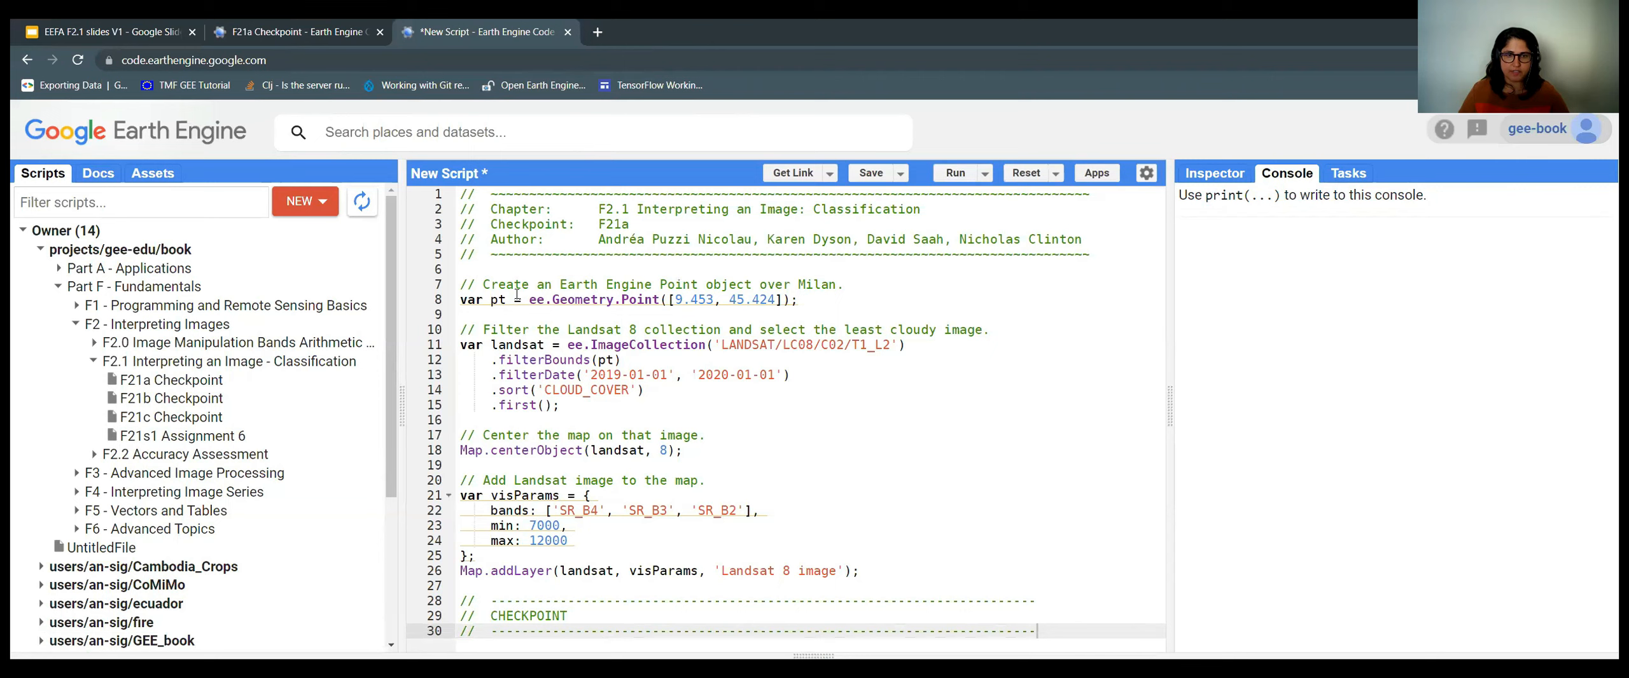
{"action": "left_click", "coordinate": [461, 281]}
{"action": "left_click", "coordinate": [853, 300]}
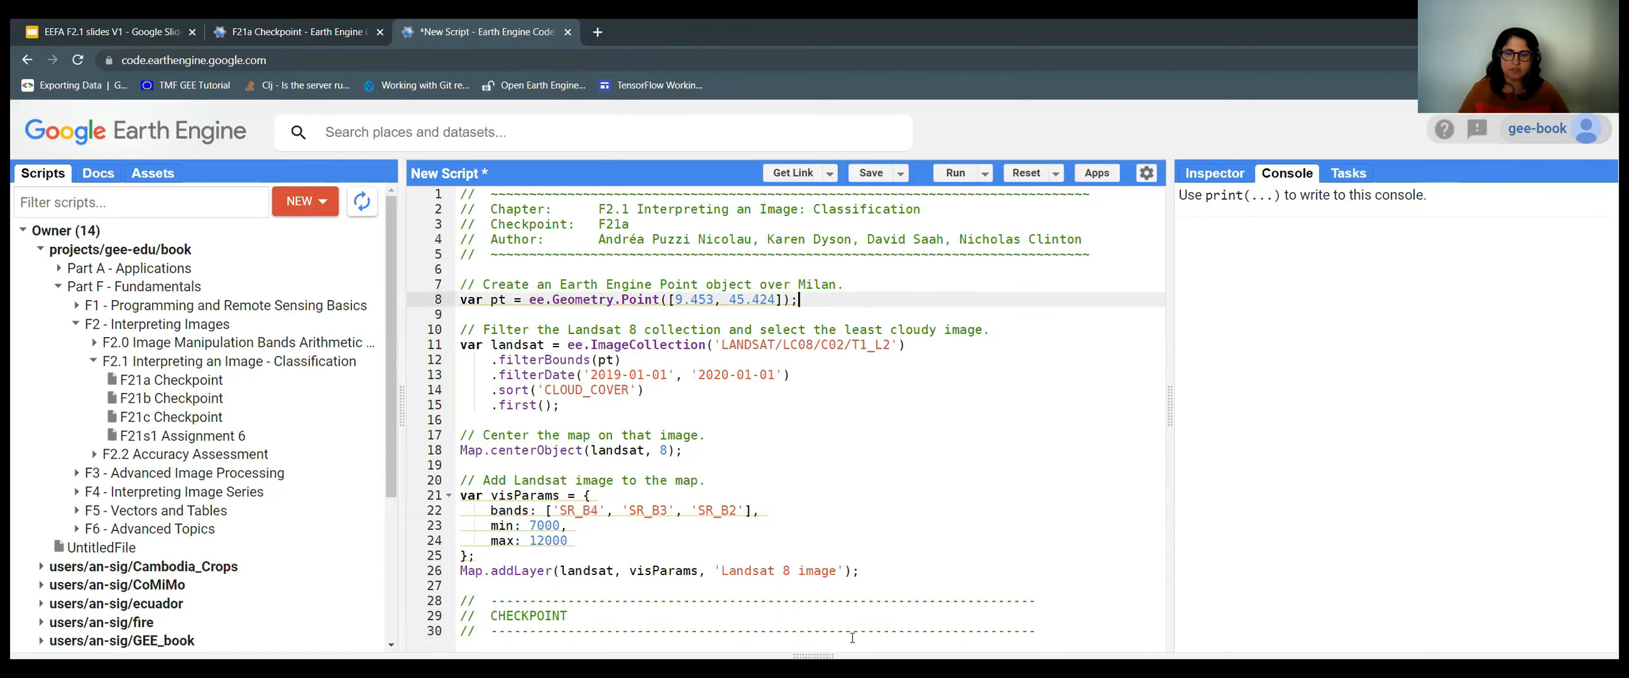
{"action": "left_click_drag", "start_coordinate": [857, 657], "coordinate": [862, 576]}
{"action": "left_click_drag", "start_coordinate": [860, 290], "coordinate": [889, 656]}
Inspect the line 8 ee.Geometry.Point at [9.453, 45.424] and the Landsat filter comment.
{"action": "left_click_drag", "start_coordinate": [531, 299], "coordinate": [785, 301]}
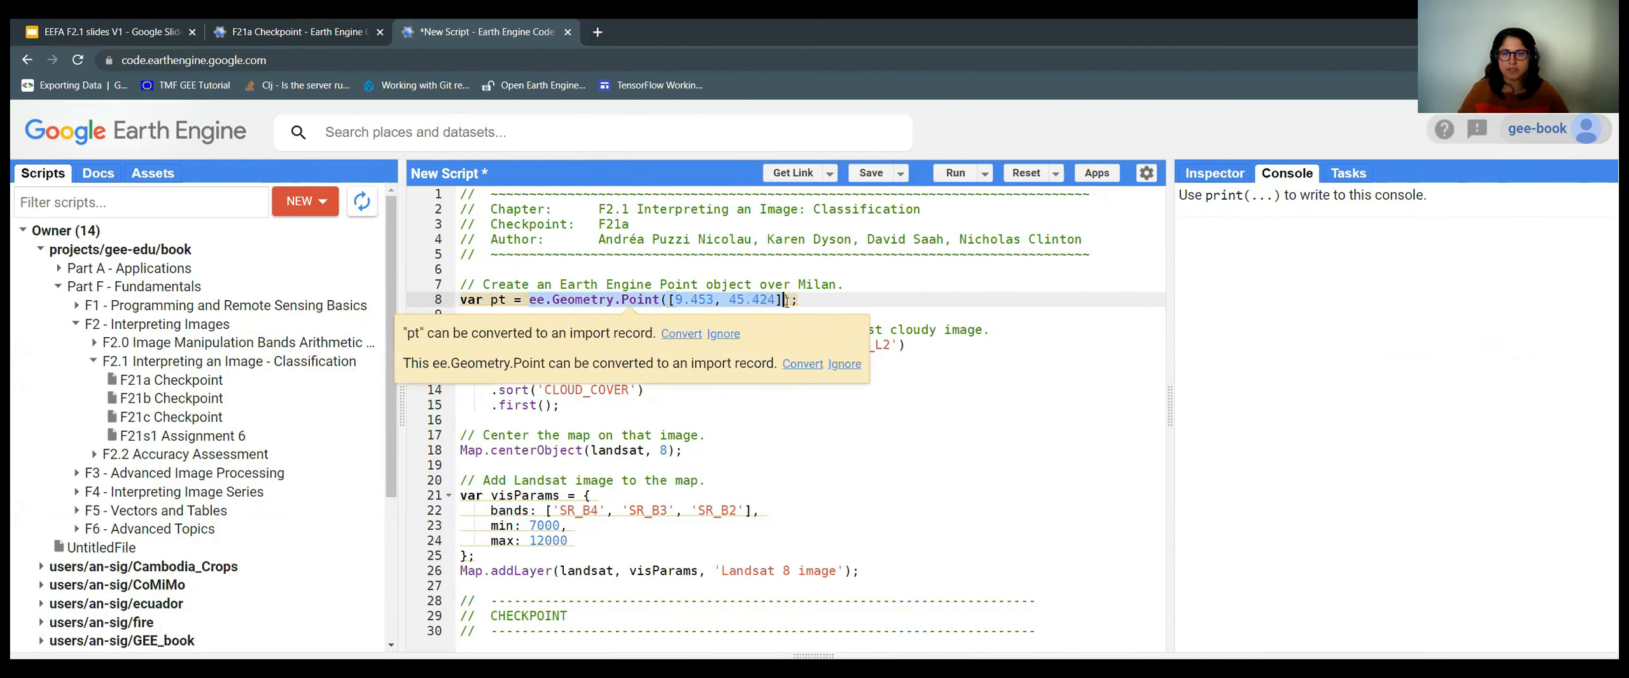
{"action": "left_click", "coordinate": [825, 298]}
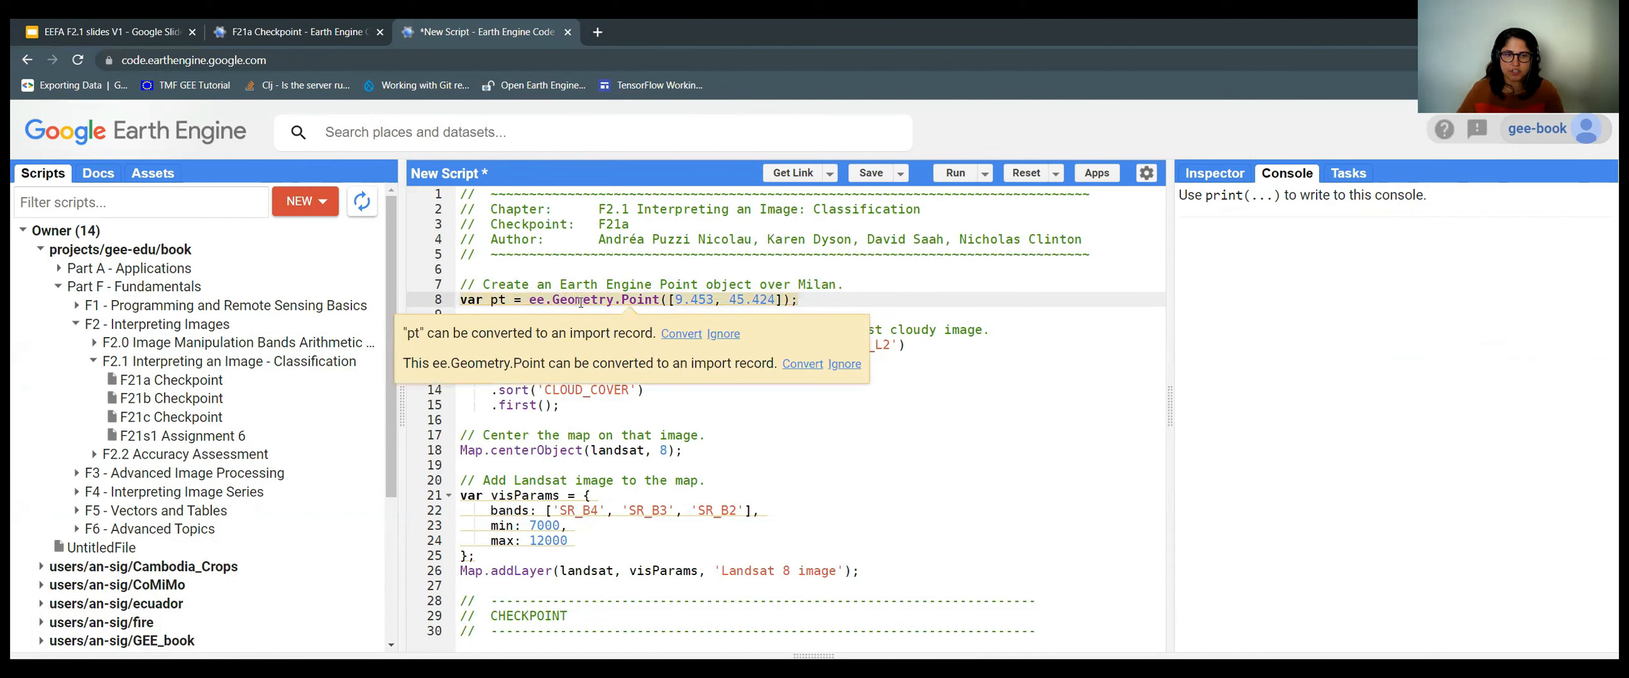
{"action": "double_click", "coordinate": [623, 299]}
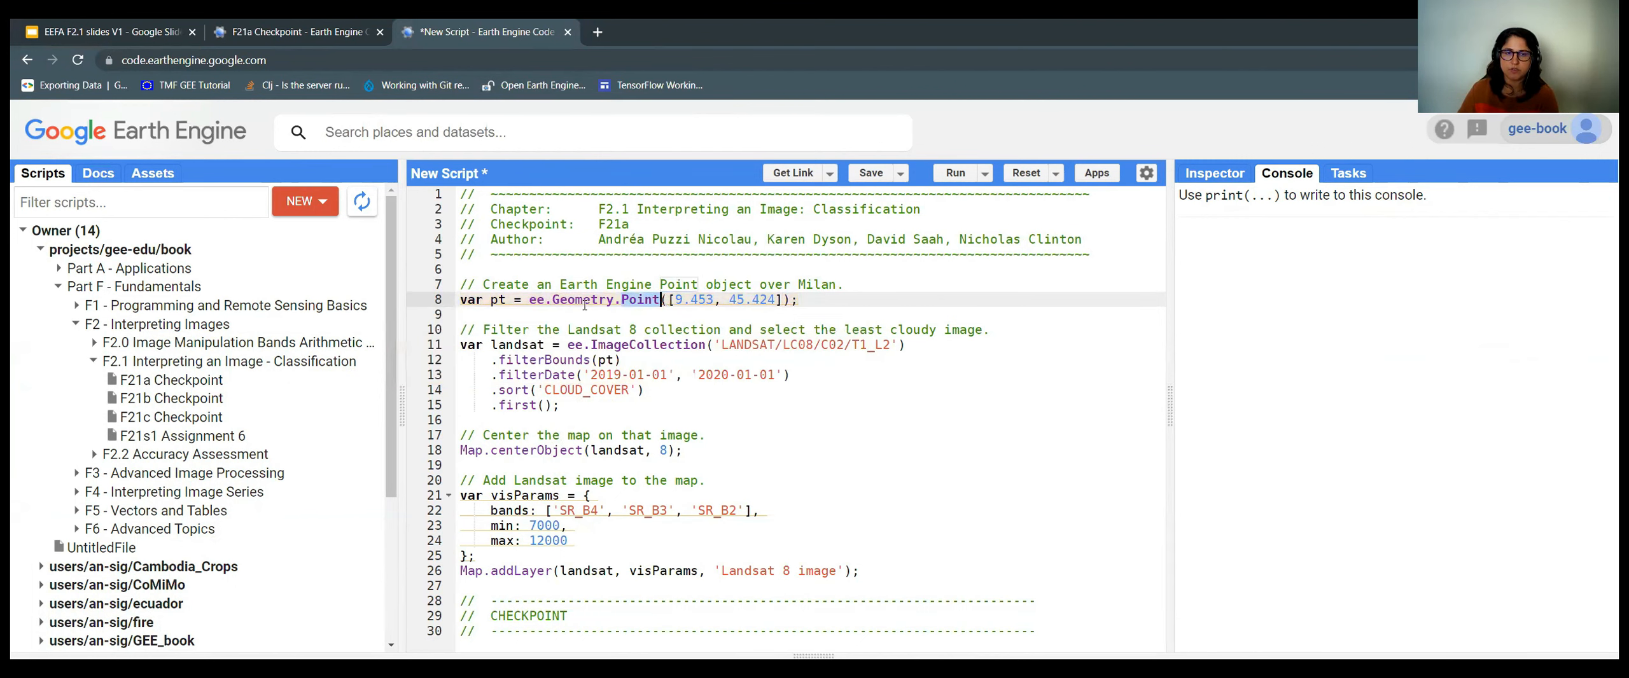
{"action": "left_click_drag", "start_coordinate": [670, 299], "coordinate": [780, 299]}
{"action": "left_click", "coordinate": [799, 299]}
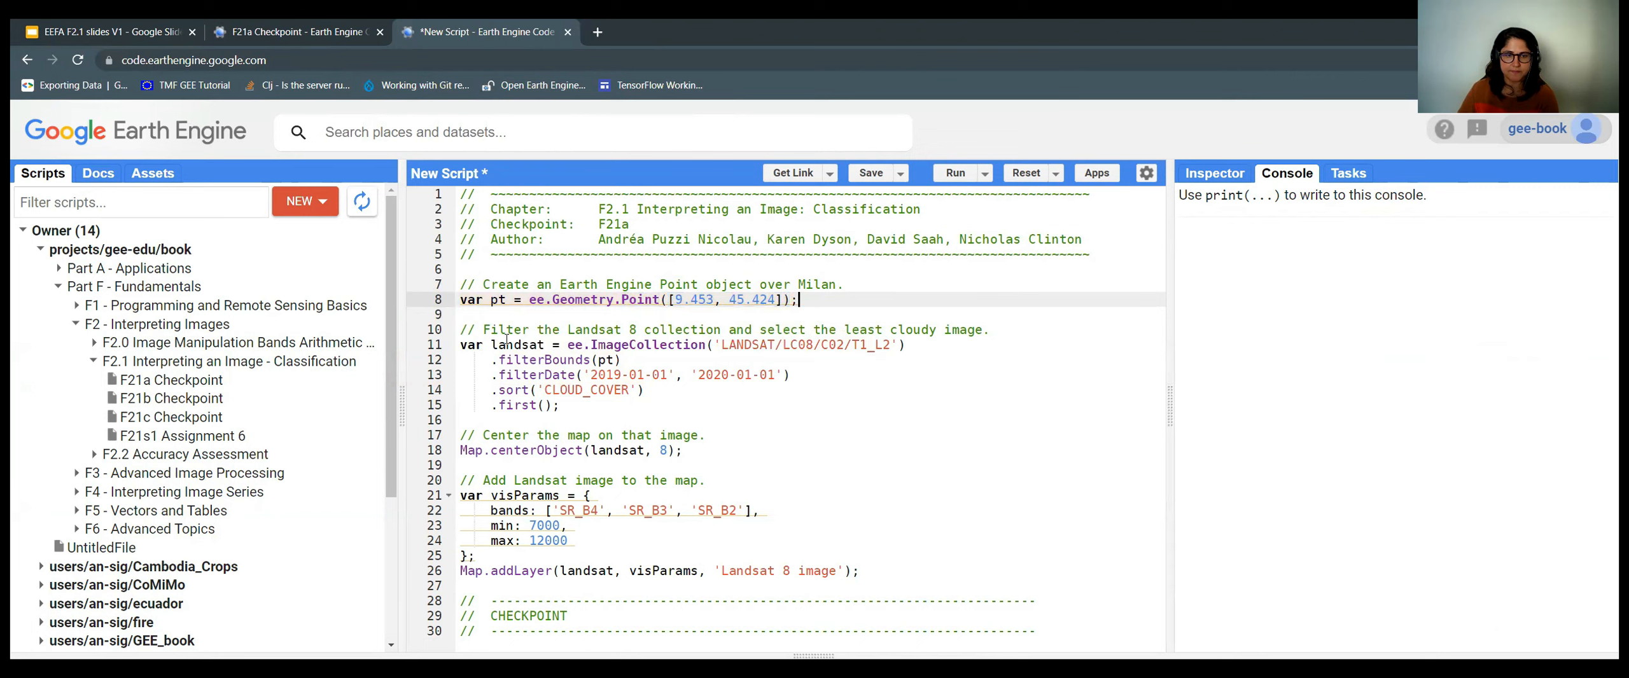
{"action": "left_click", "coordinate": [461, 330]}
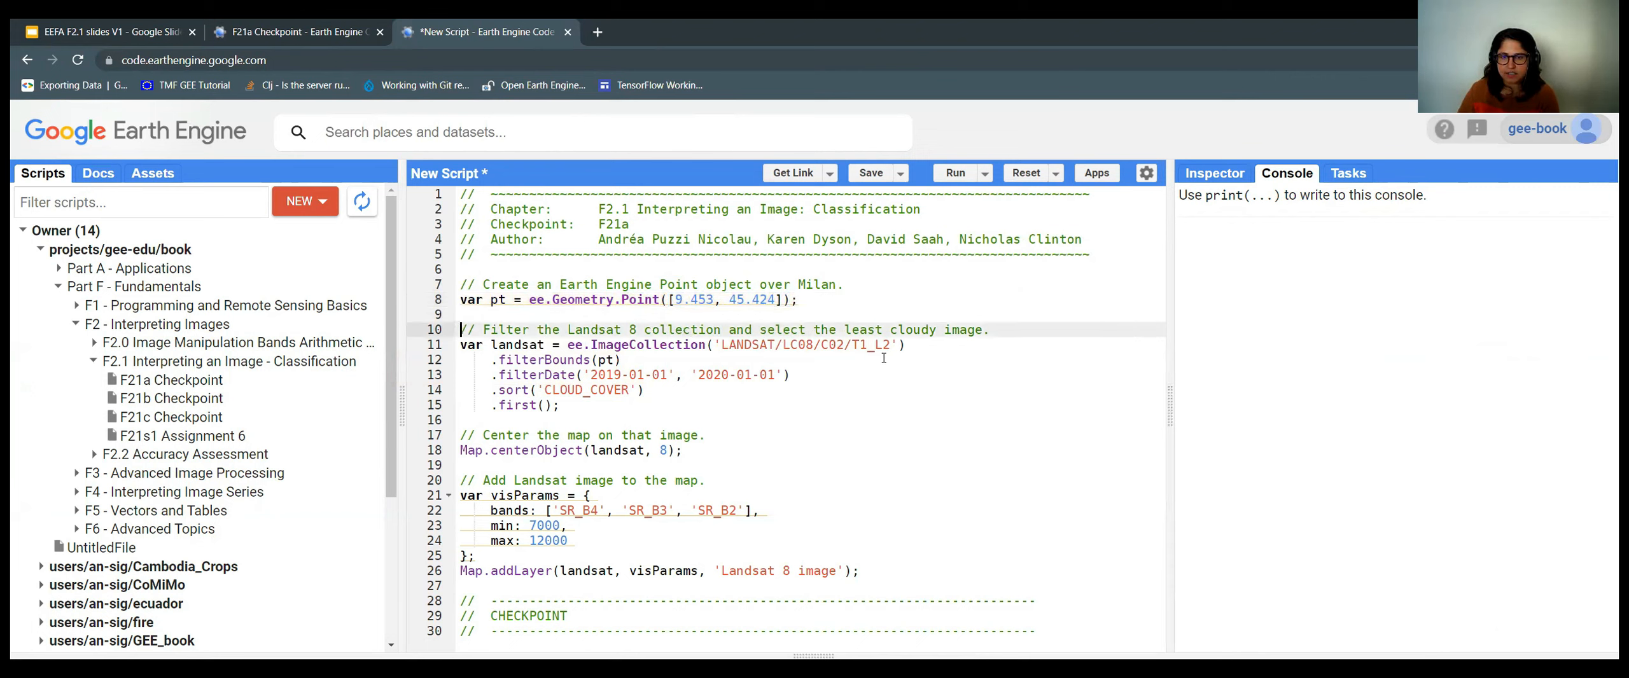
{"action": "left_click", "coordinate": [724, 344]}
{"action": "left_click_drag", "start_coordinate": [715, 345], "coordinate": [898, 344]}
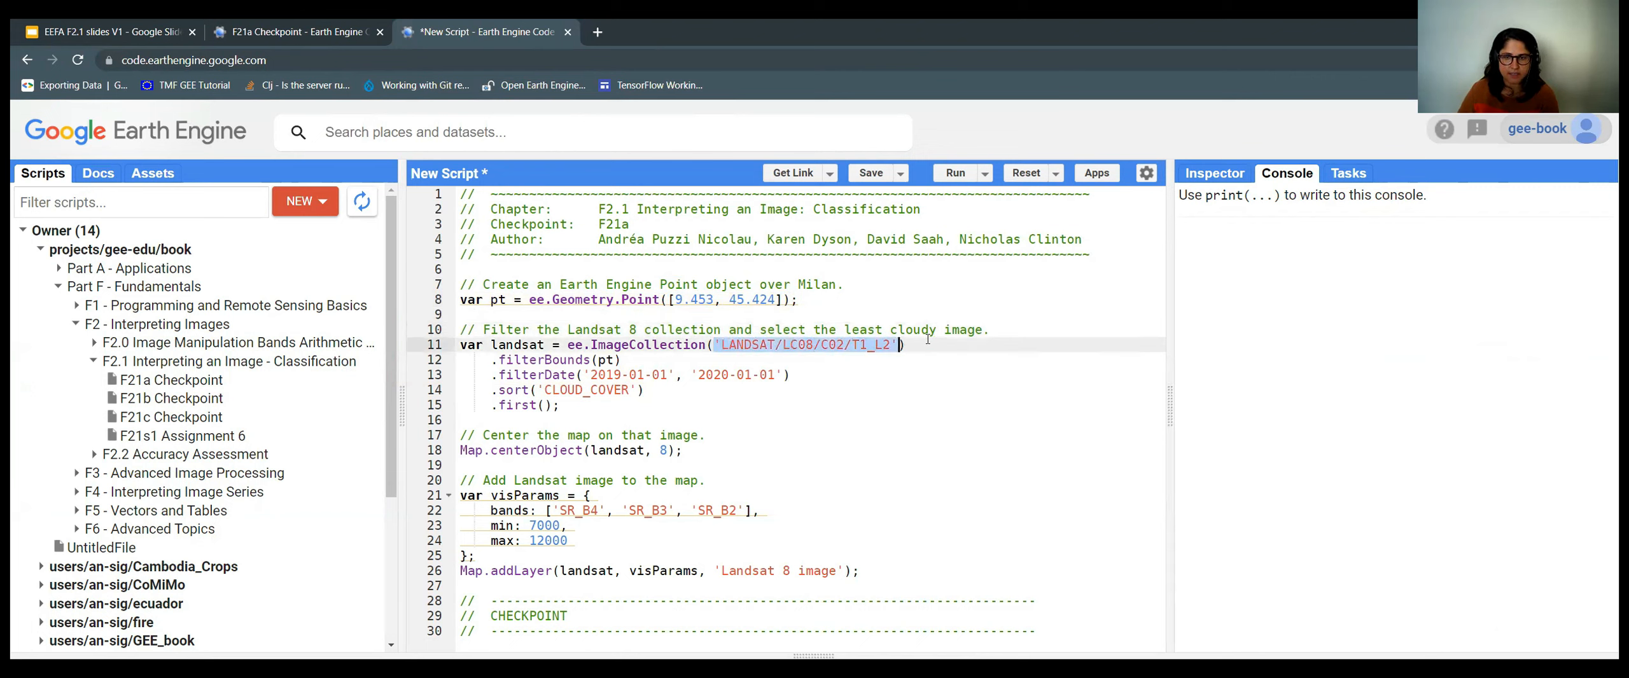
{"action": "left_click", "coordinate": [922, 347]}
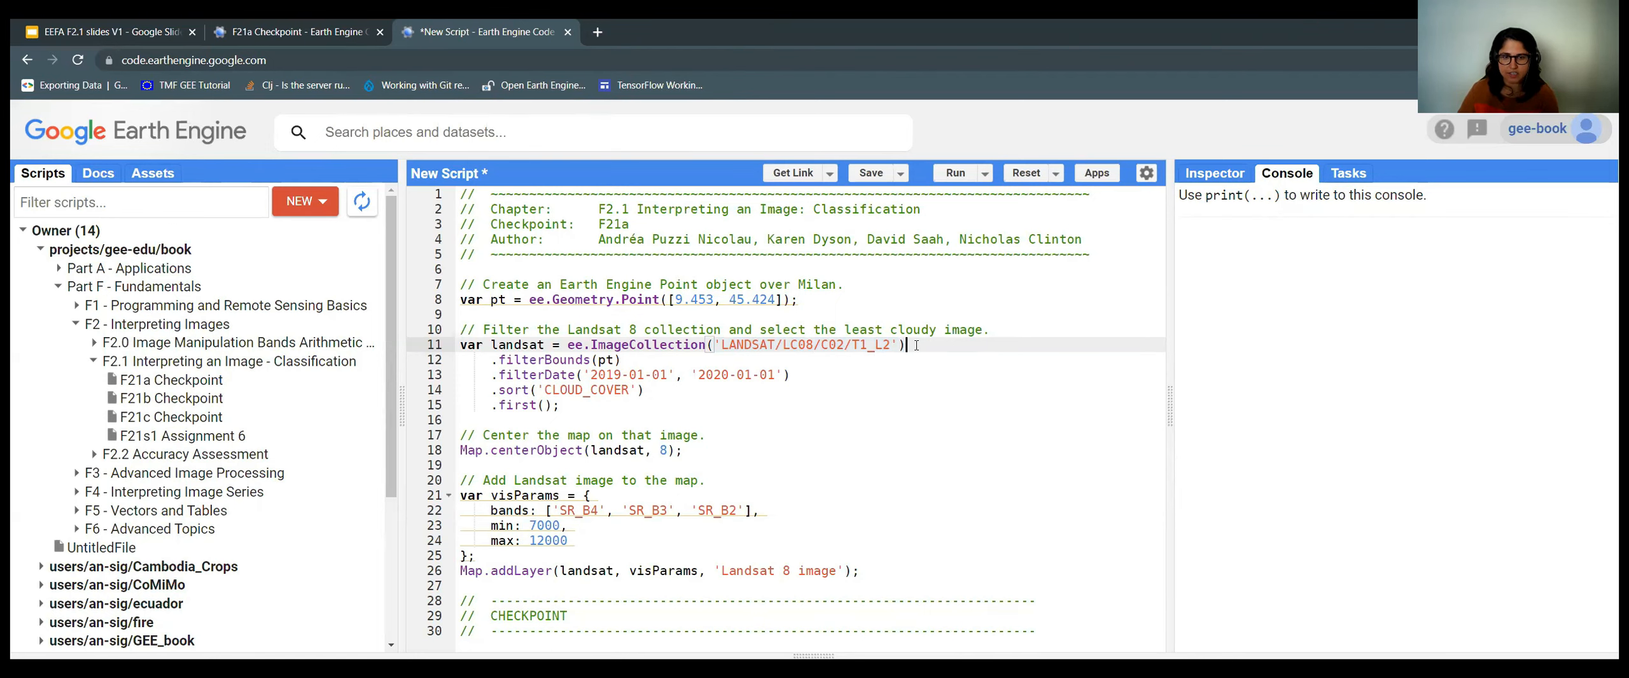
{"action": "left_click", "coordinate": [627, 362]}
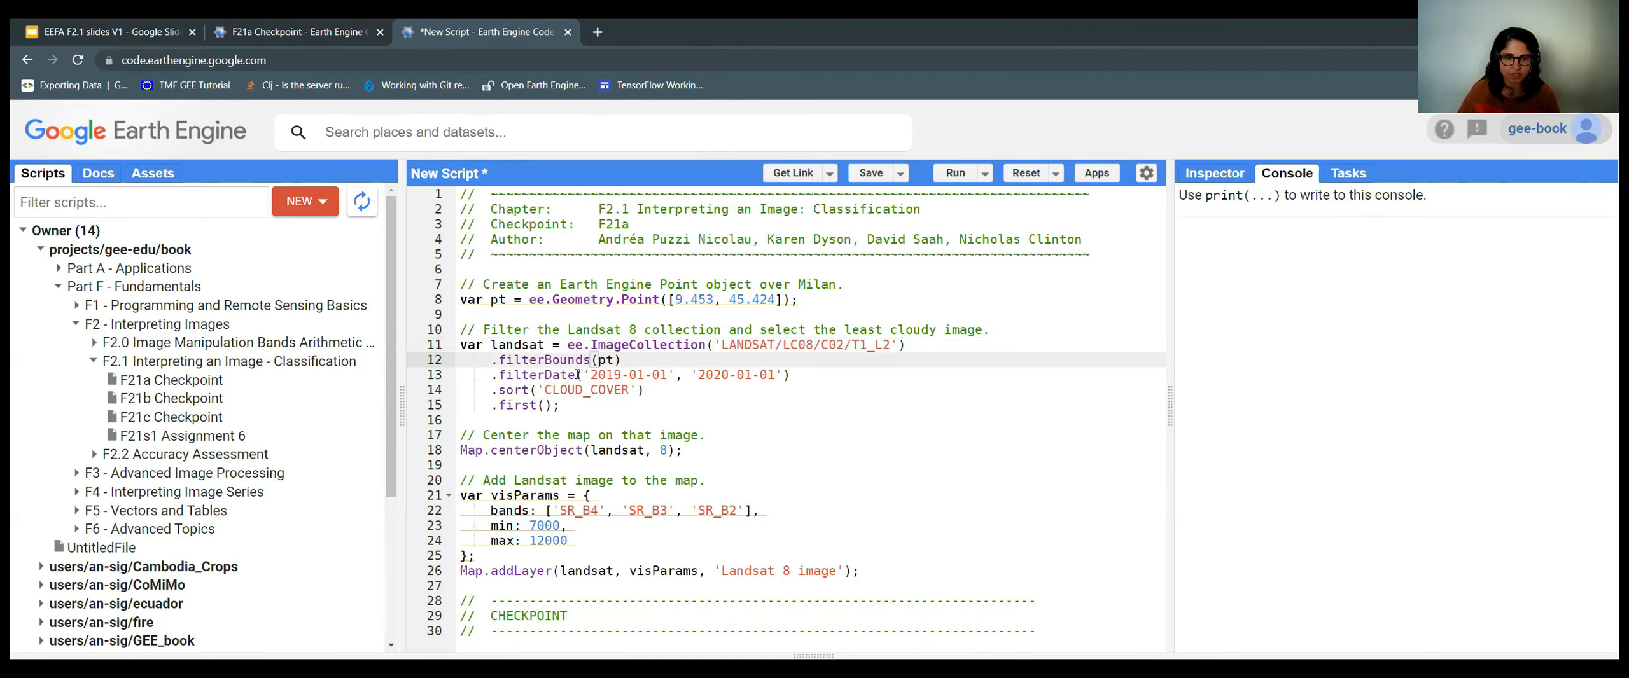
{"action": "left_click_drag", "start_coordinate": [574, 375], "coordinate": [802, 371]}
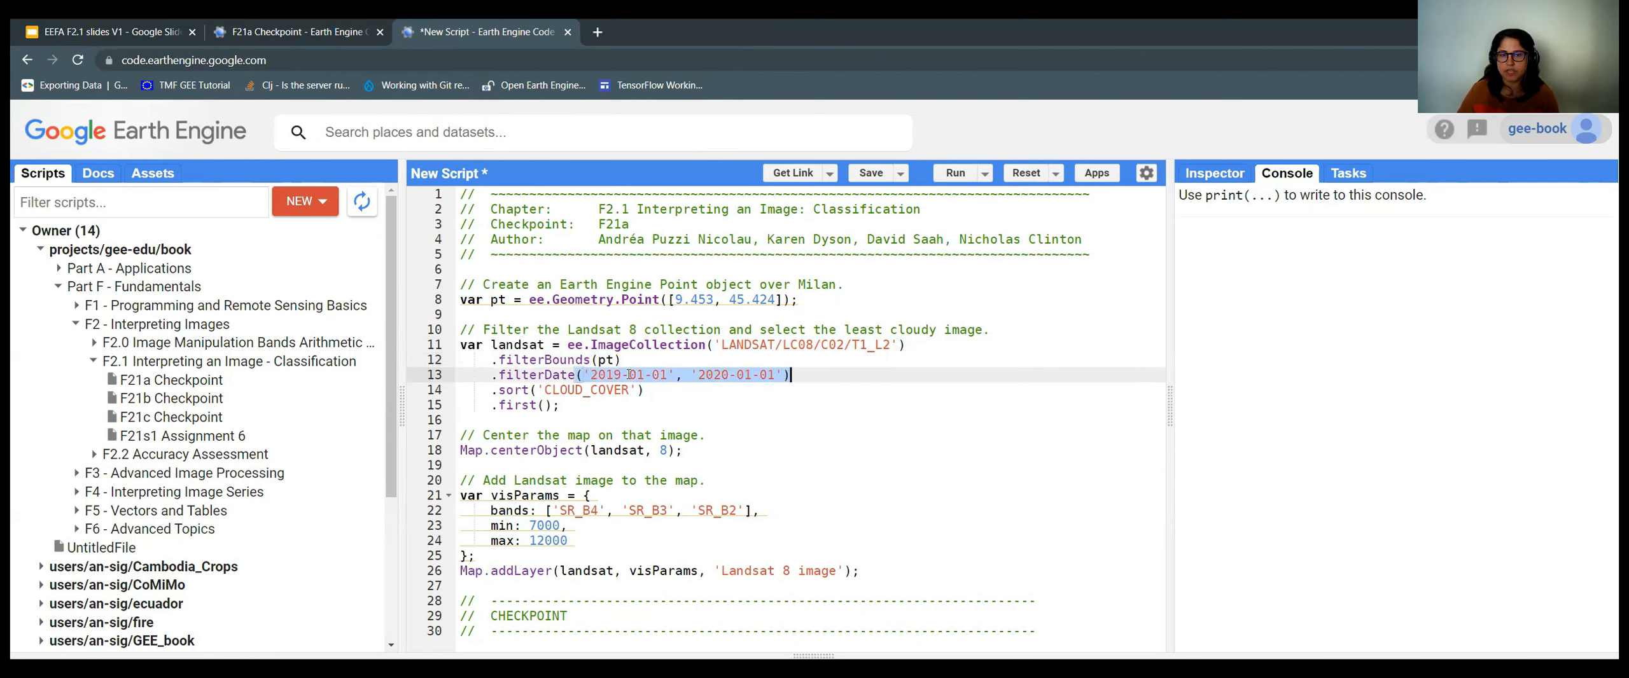
{"action": "left_click", "coordinate": [680, 386]}
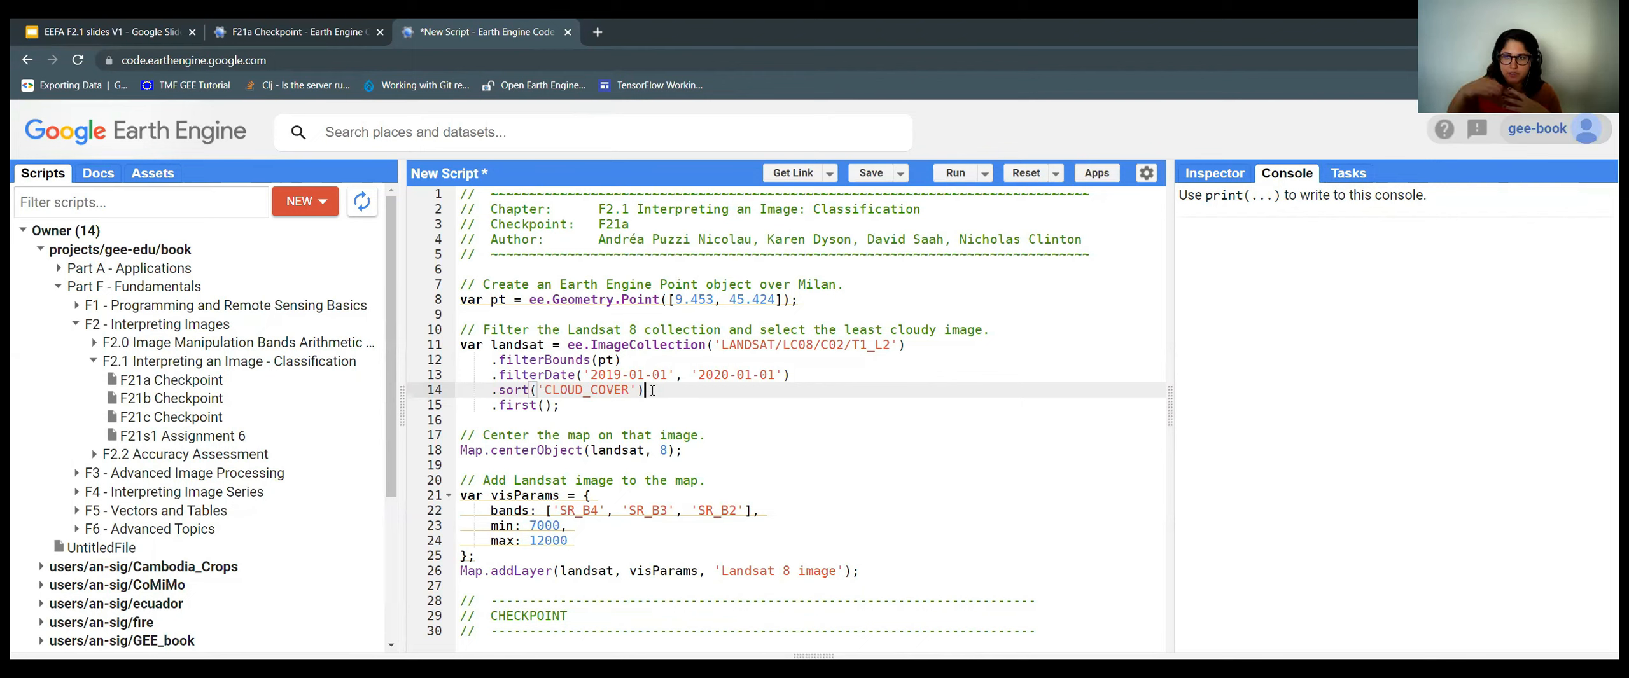
{"action": "left_click", "coordinate": [570, 407]}
{"action": "left_click_drag", "start_coordinate": [571, 407], "coordinate": [468, 405]}
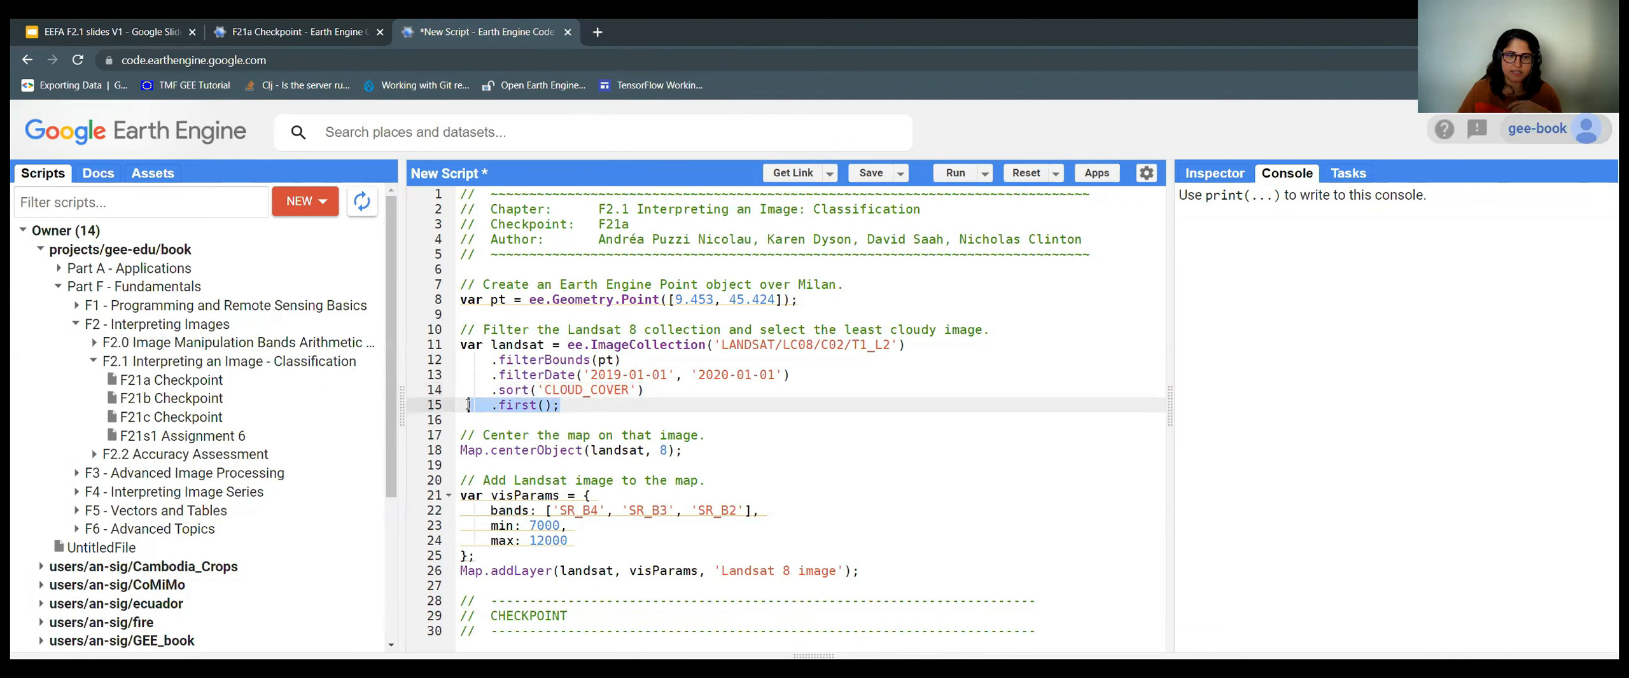
{"action": "left_click", "coordinate": [599, 407]}
{"action": "left_click_drag", "start_coordinate": [599, 407], "coordinate": [460, 345]}
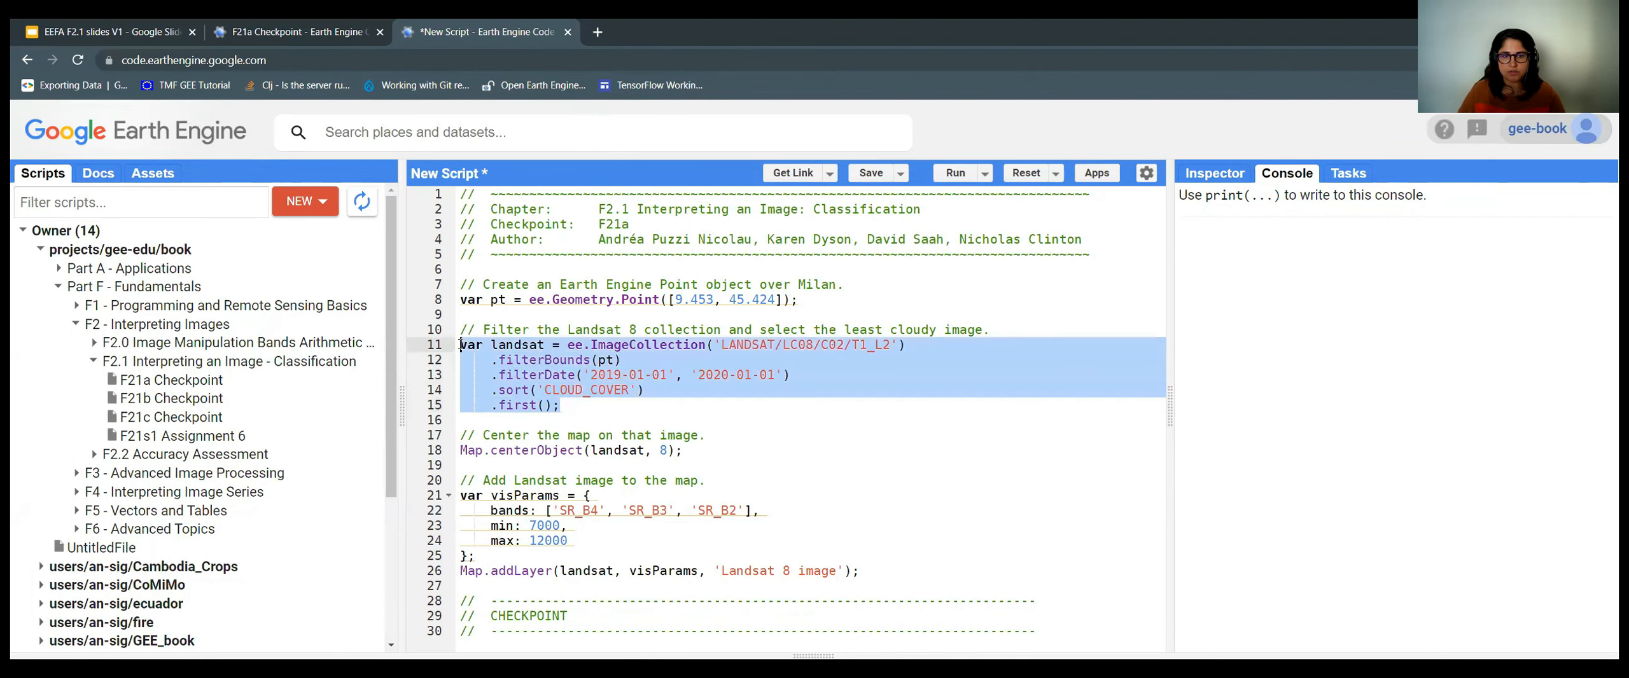
{"action": "left_click_drag", "start_coordinate": [560, 406], "coordinate": [460, 347]}
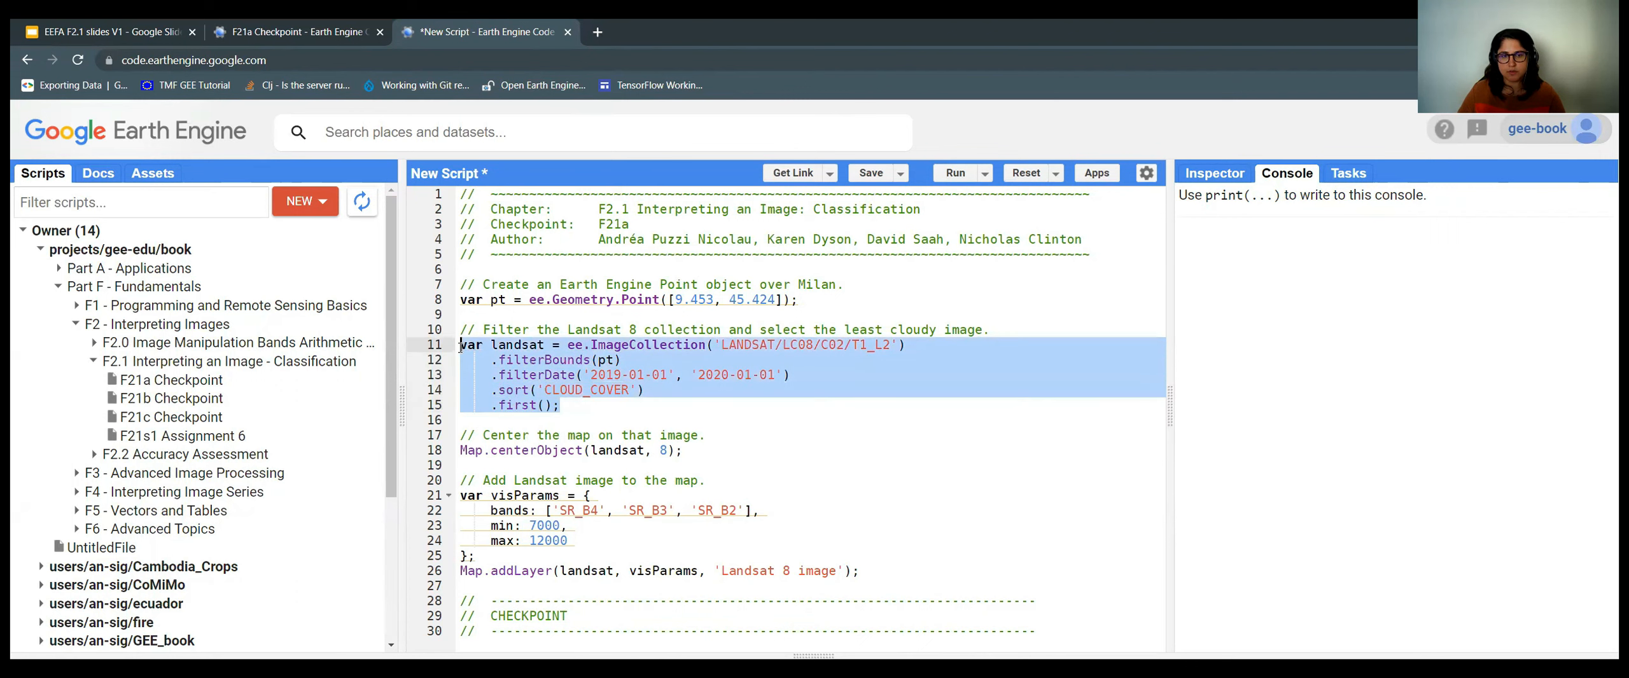
{"action": "left_click", "coordinate": [583, 405]}
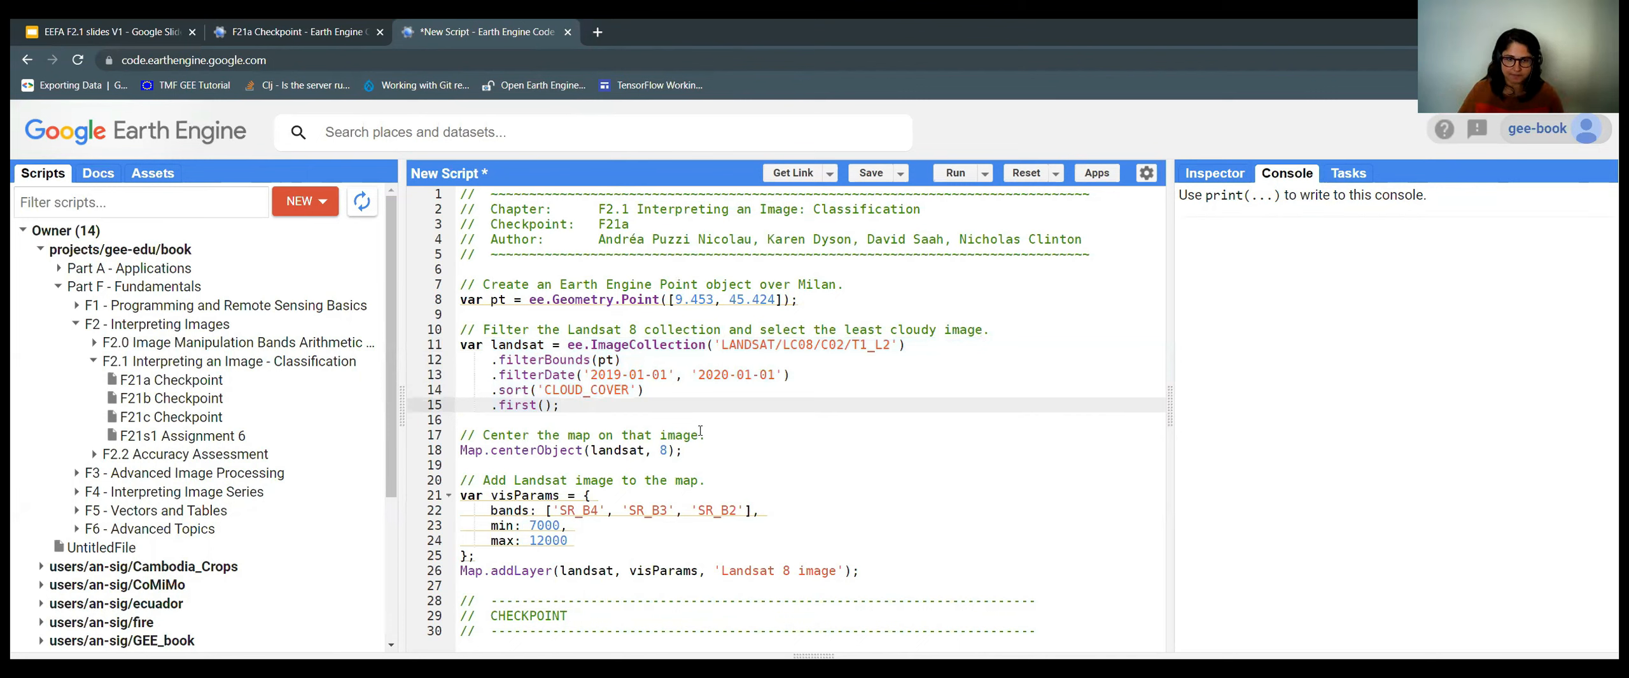
{"action": "left_click", "coordinate": [722, 449]}
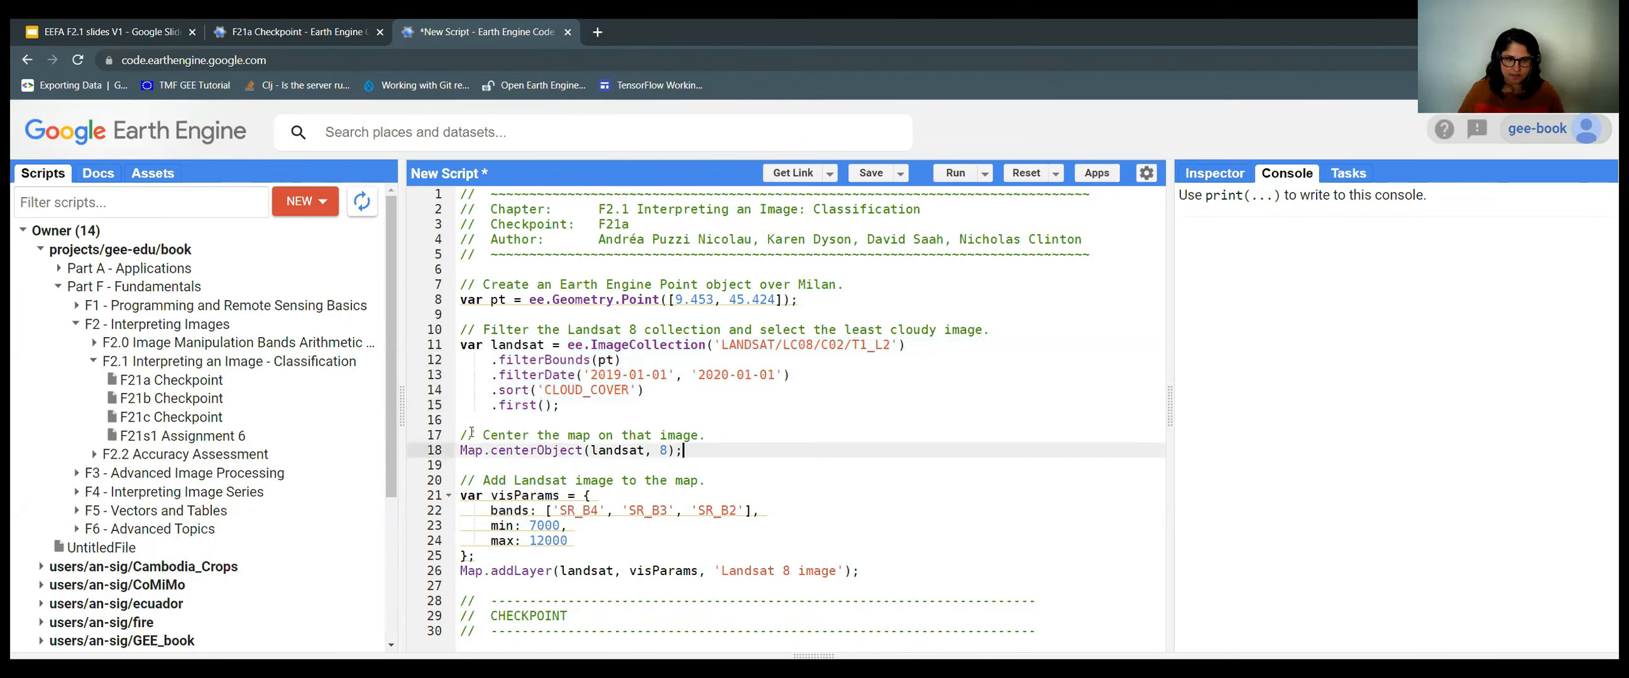
{"action": "left_click_drag", "start_coordinate": [461, 435], "coordinate": [590, 450]}
{"action": "left_click", "coordinate": [703, 448]}
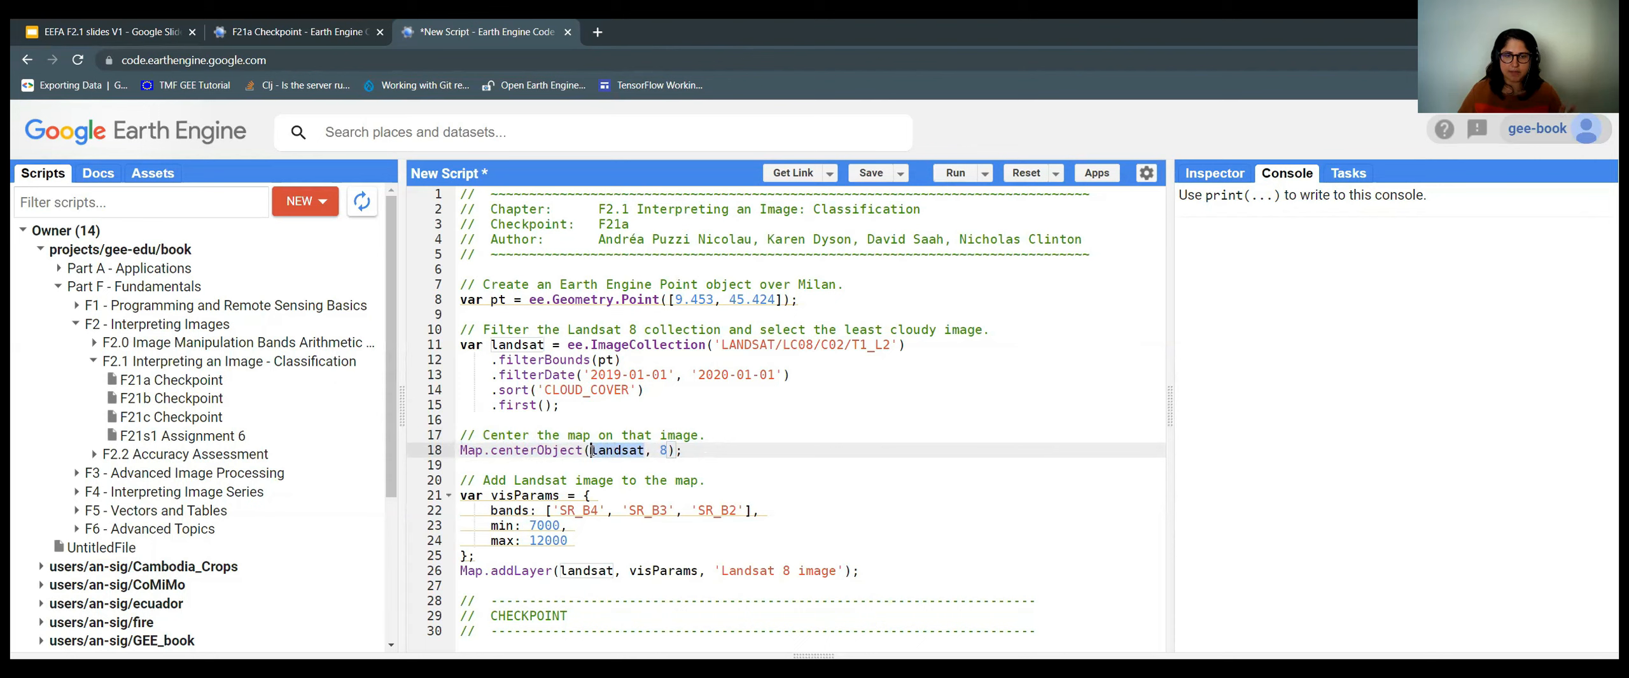
{"action": "double_click", "coordinate": [664, 451]}
{"action": "left_click", "coordinate": [696, 451]}
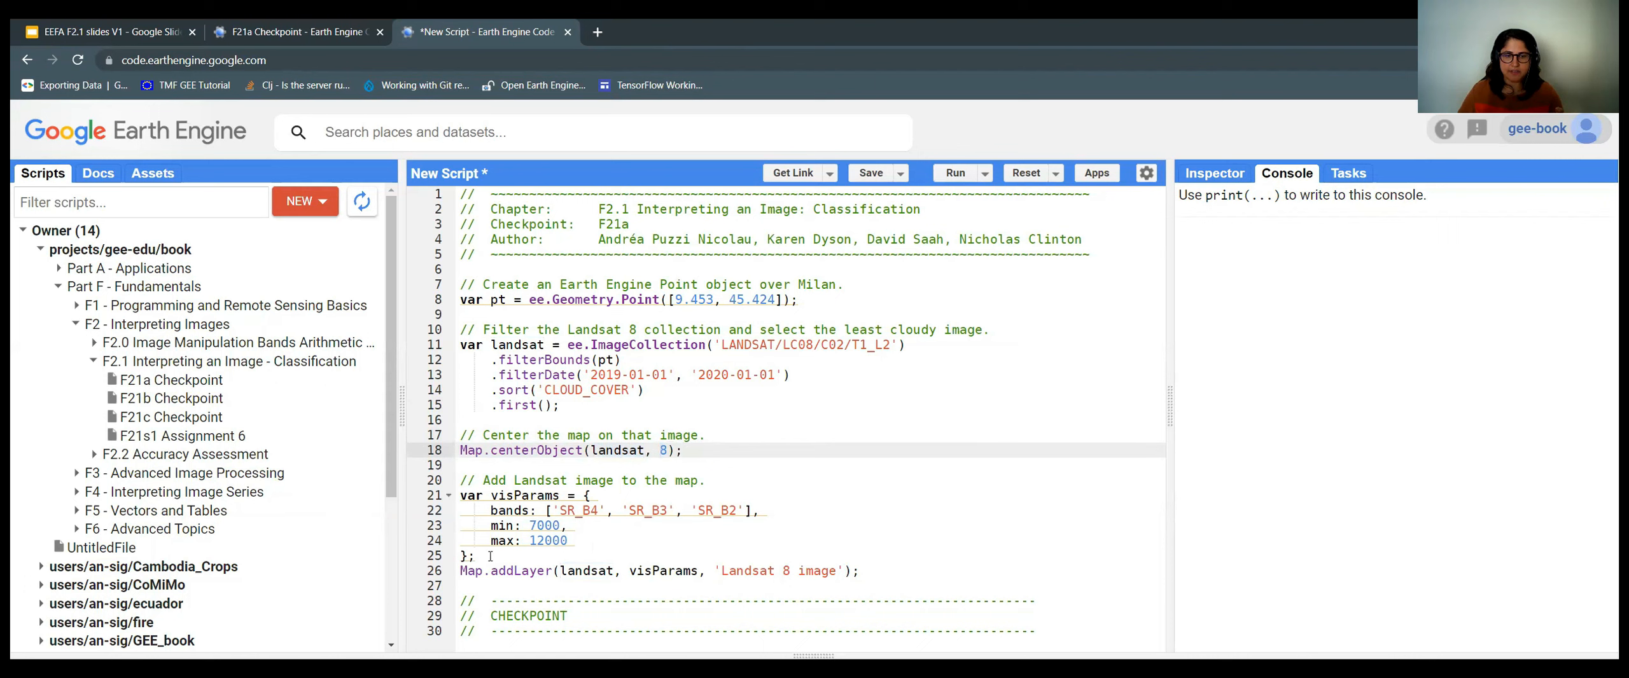
{"action": "left_click_drag", "start_coordinate": [461, 556], "coordinate": [457, 503]}
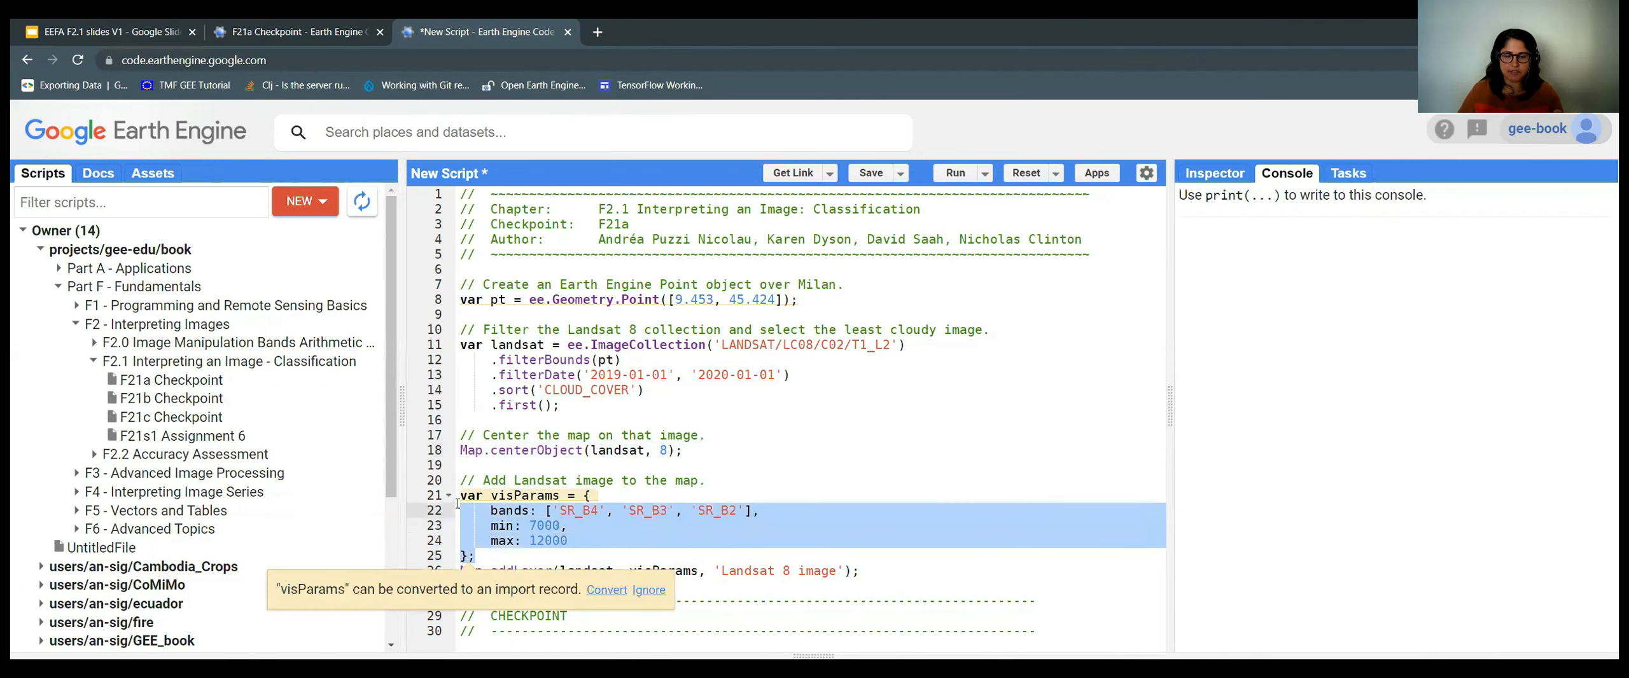
{"action": "left_click", "coordinate": [599, 510]}
{"action": "left_click_drag", "start_coordinate": [546, 511], "coordinate": [609, 511]}
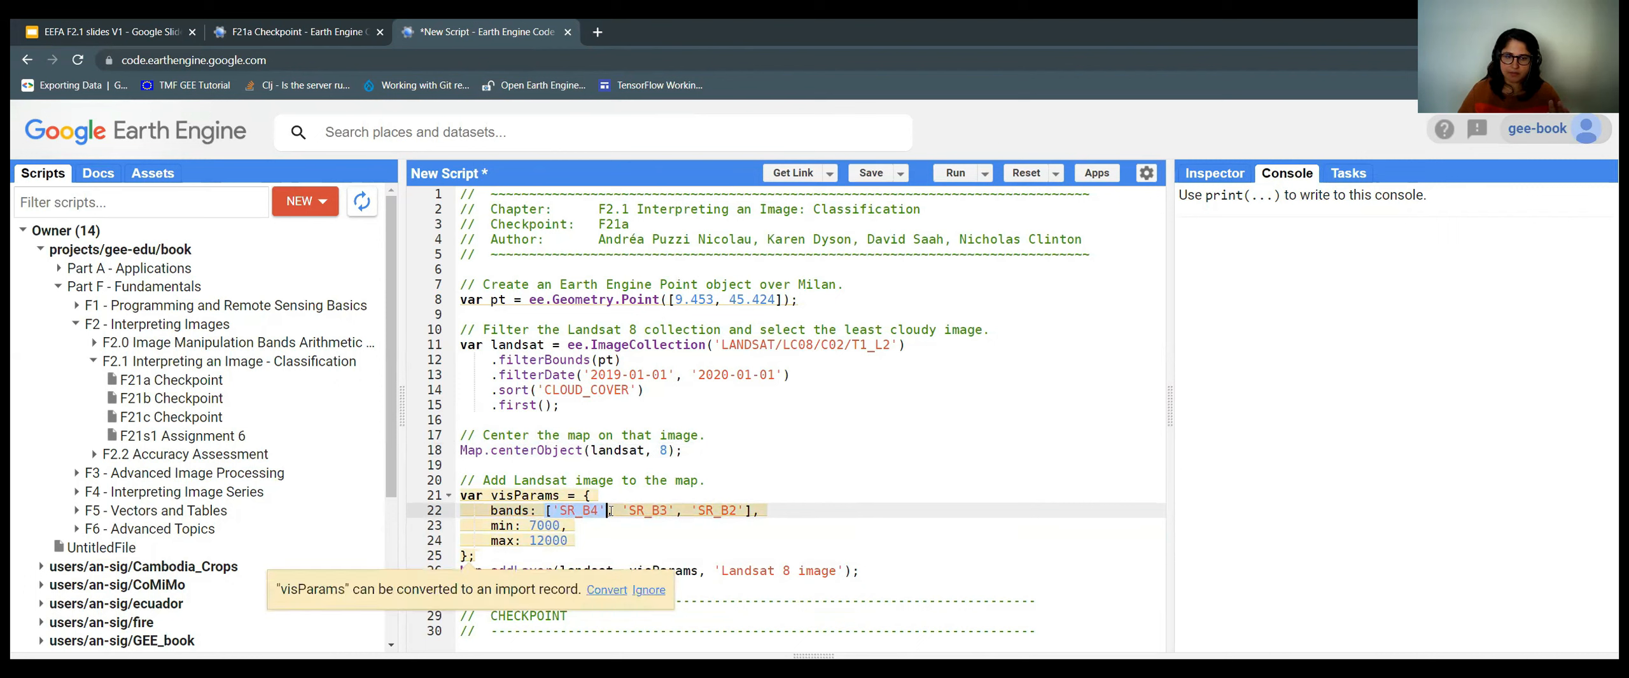
{"action": "left_click_drag", "start_coordinate": [476, 556], "coordinate": [458, 524]}
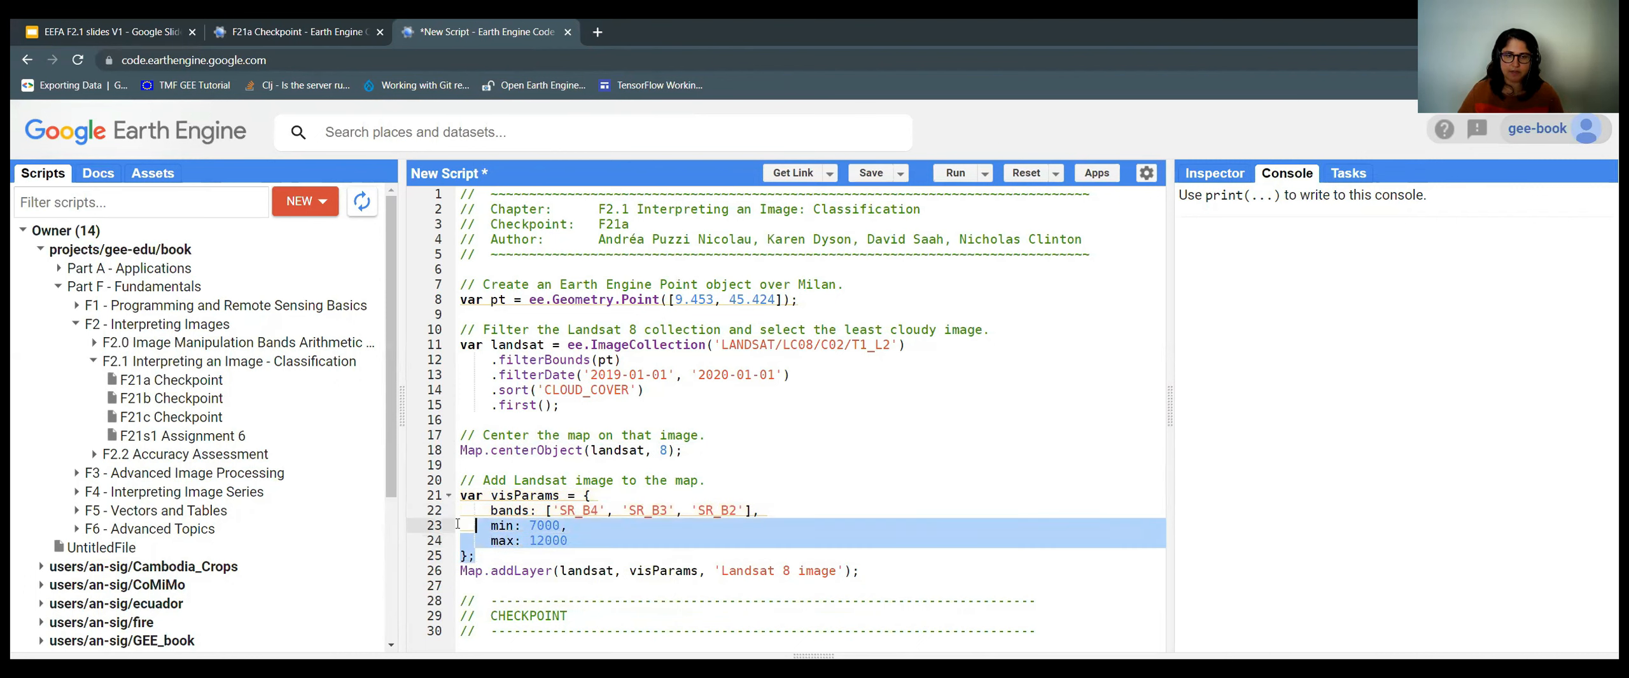
{"action": "left_click", "coordinate": [595, 527]}
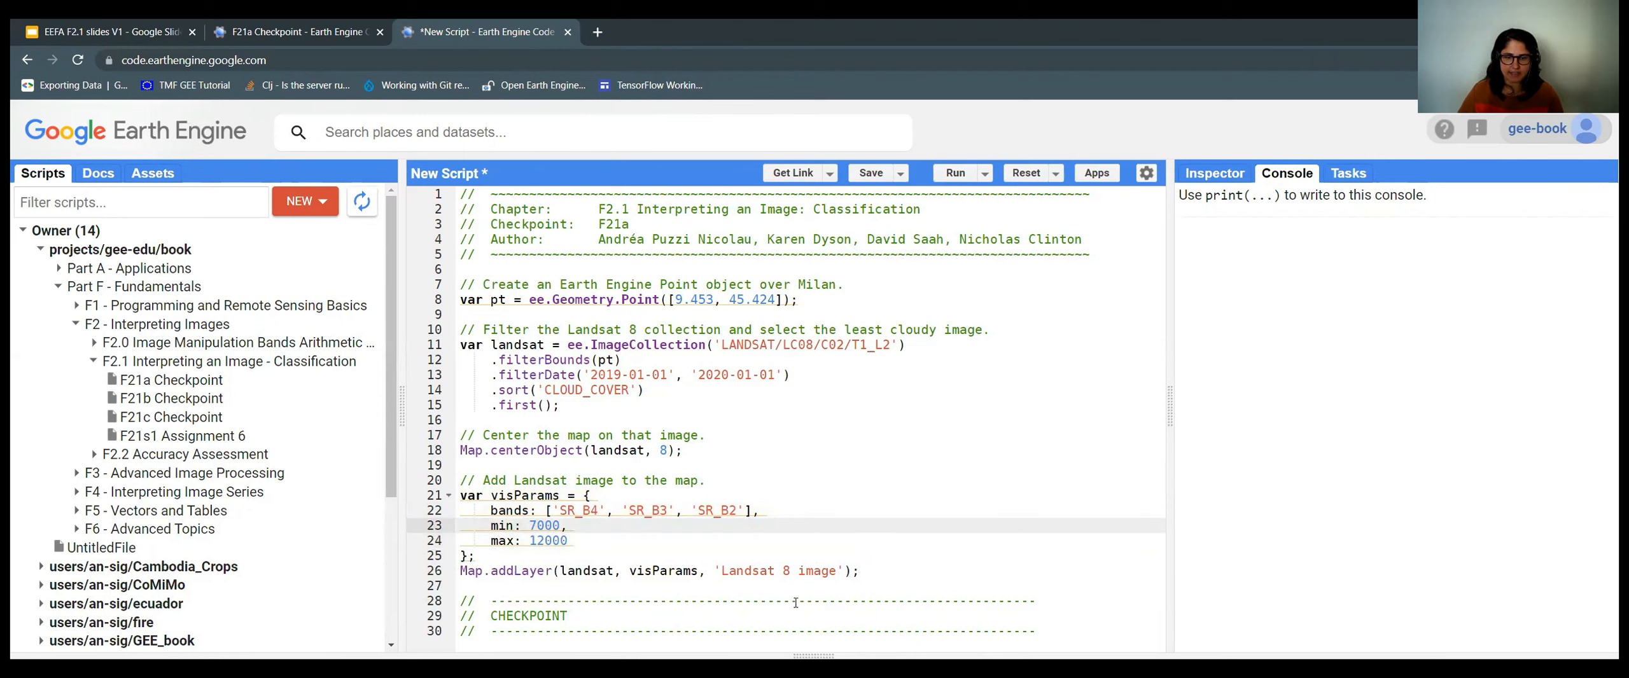
{"action": "left_click", "coordinate": [888, 584]}
Bring up the map and pan to frame the Landsat 8 image along the coast.
{"action": "left_click", "coordinate": [890, 655]}
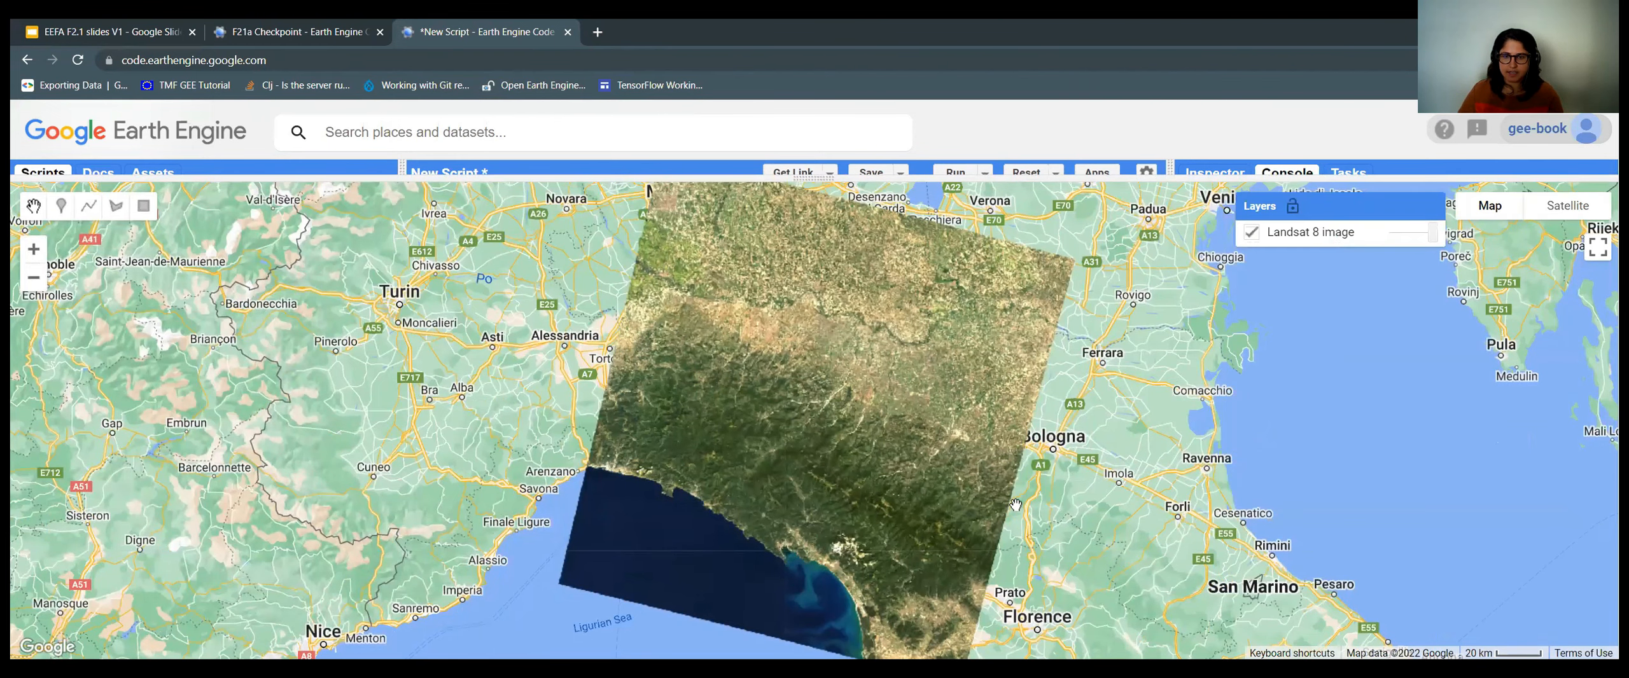
{"action": "left_click_drag", "start_coordinate": [866, 469], "coordinate": [836, 331]}
{"action": "left_click_drag", "start_coordinate": [852, 477], "coordinate": [754, 299]}
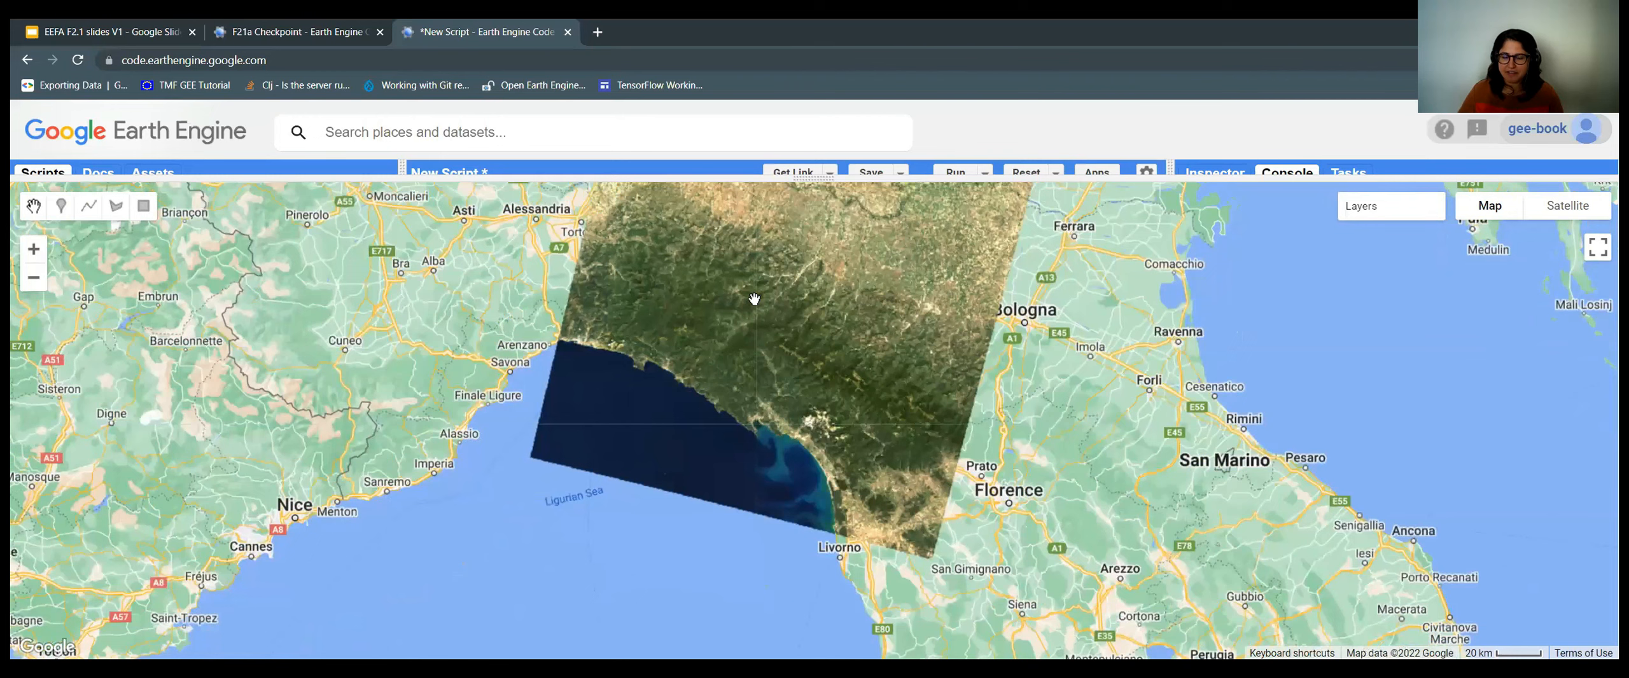
{"action": "left_click_drag", "start_coordinate": [754, 299], "coordinate": [769, 437]}
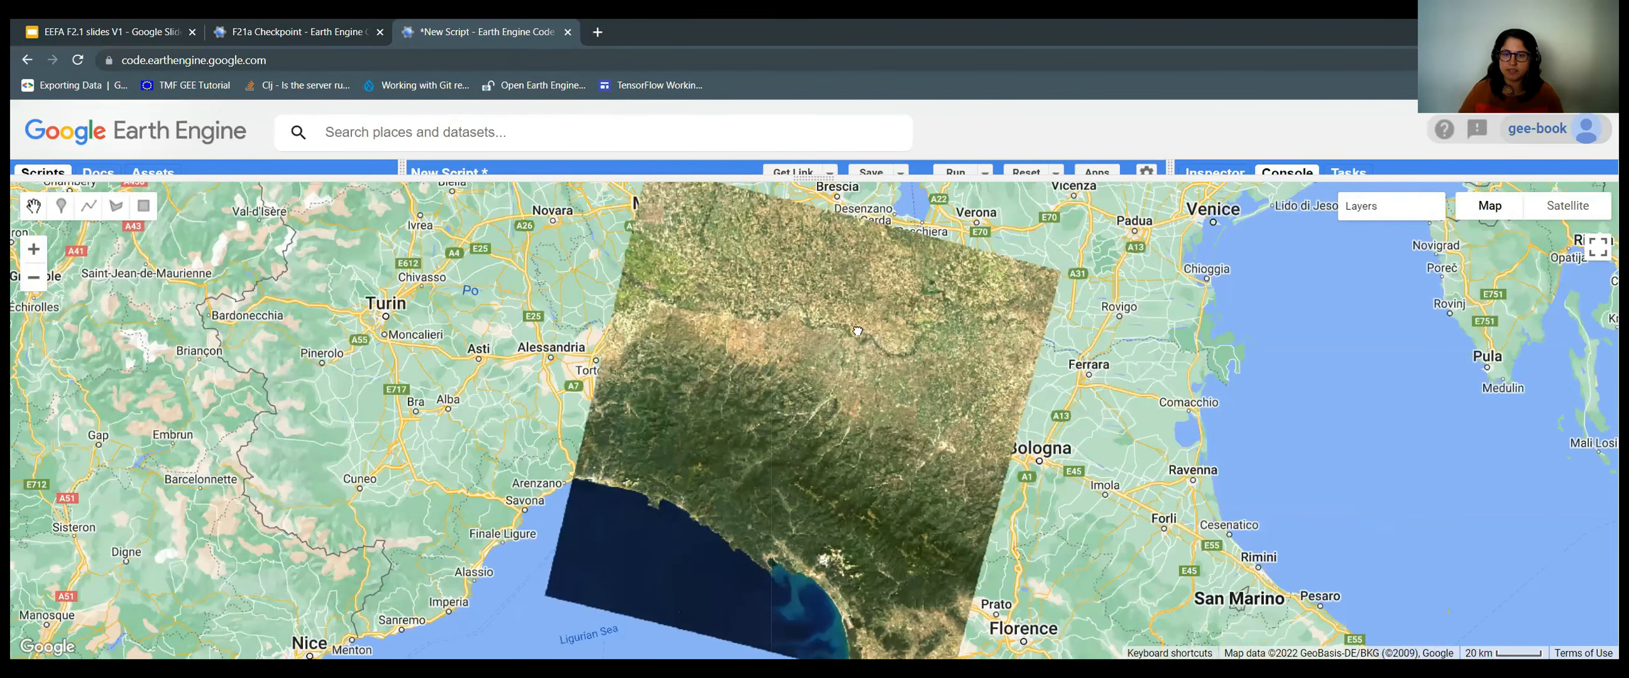
{"action": "left_click_drag", "start_coordinate": [885, 434], "coordinate": [854, 401]}
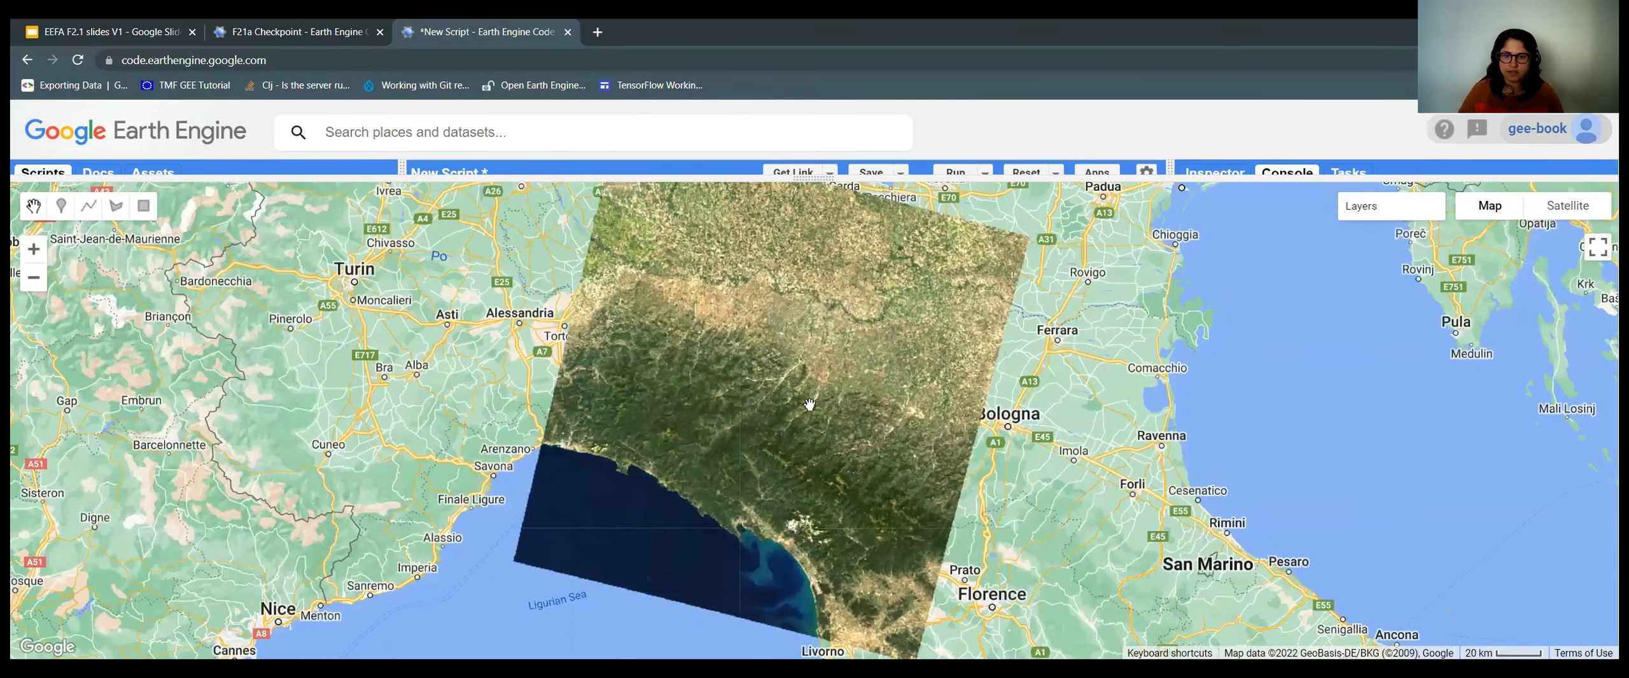
{"action": "left_click_drag", "start_coordinate": [811, 459], "coordinate": [868, 455]}
{"action": "scroll", "coordinate": [869, 414], "scroll_direction": "up", "scroll_amount": 1}
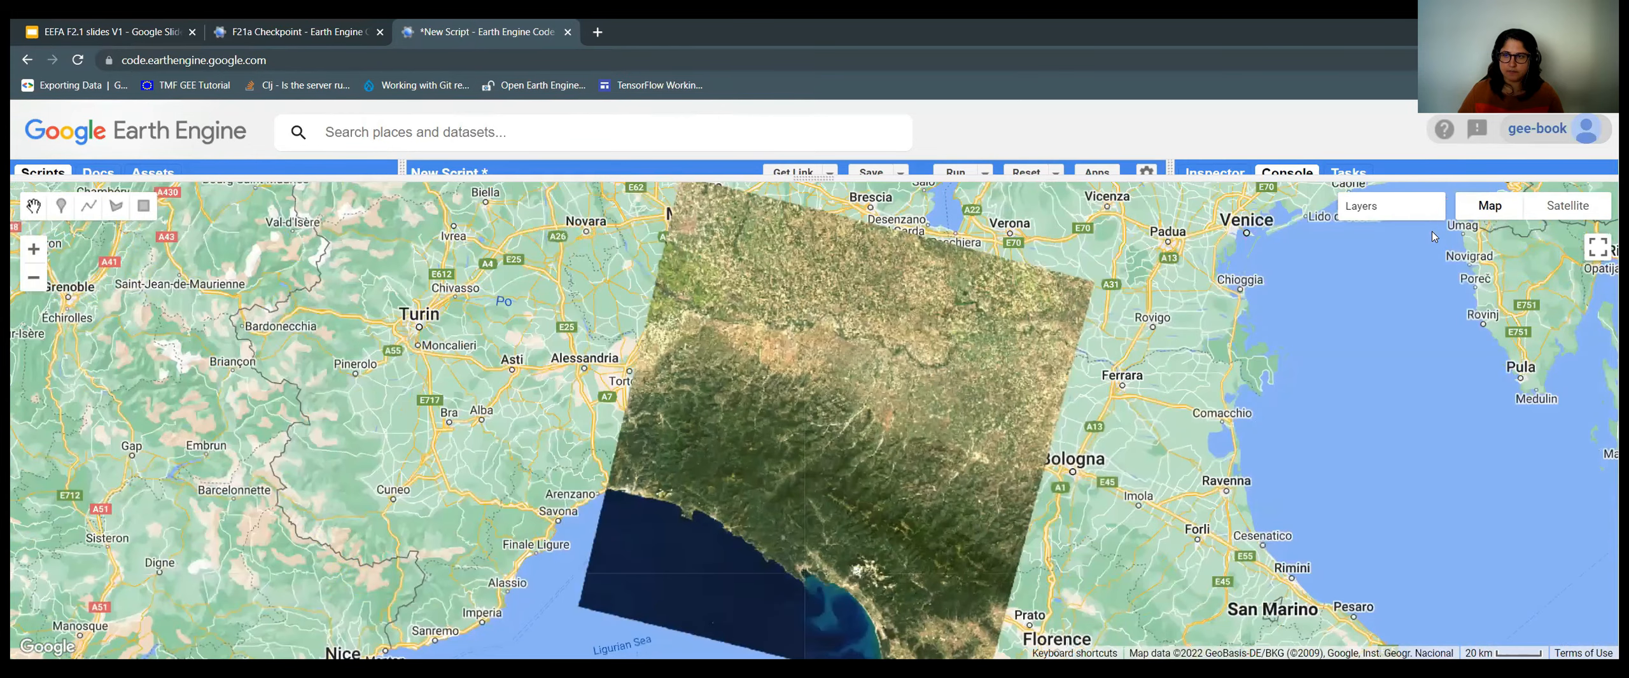
Compare the Landsat 8 layer with the basemap by varying its opacity.
{"action": "mouse_move", "coordinate": [1435, 238]}
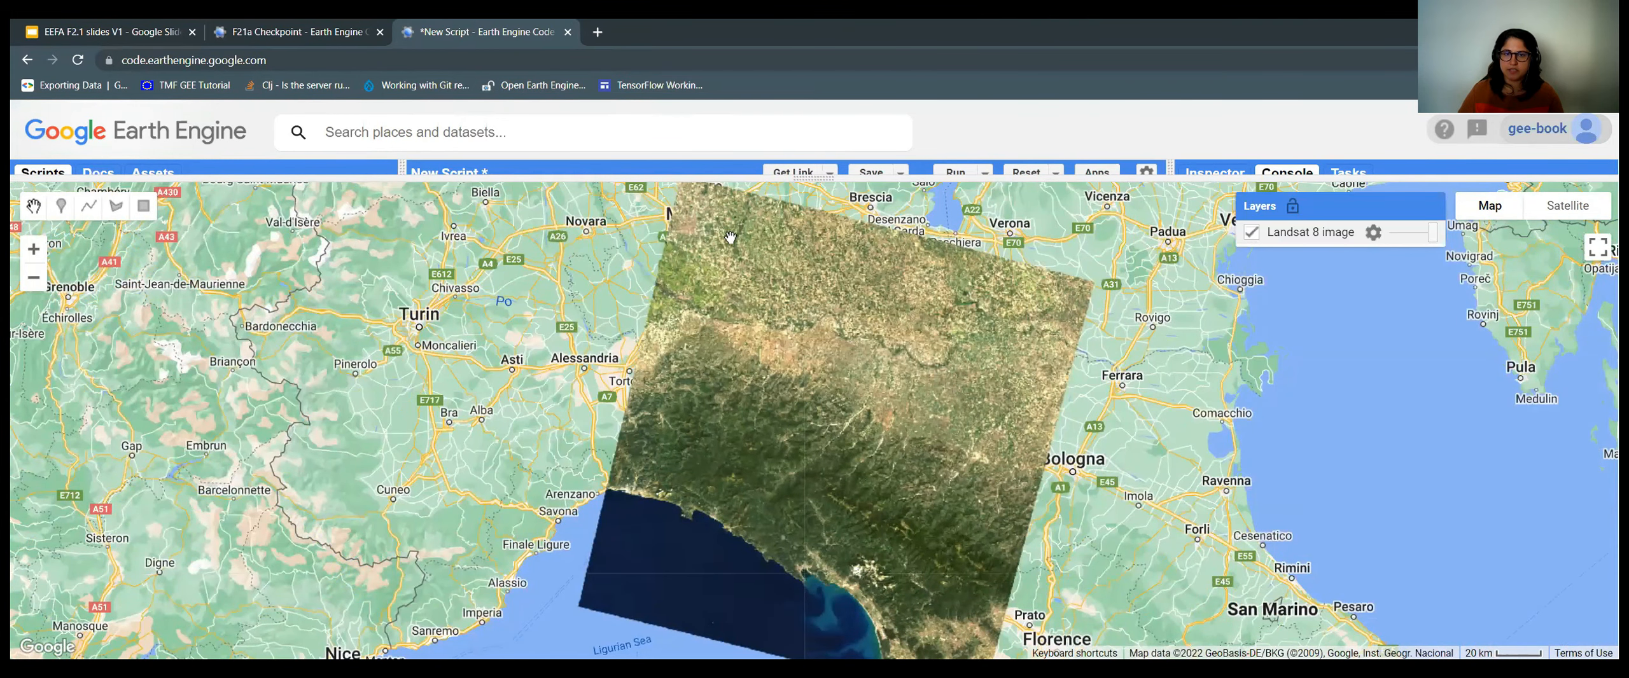
{"action": "mouse_move", "coordinate": [1459, 211]}
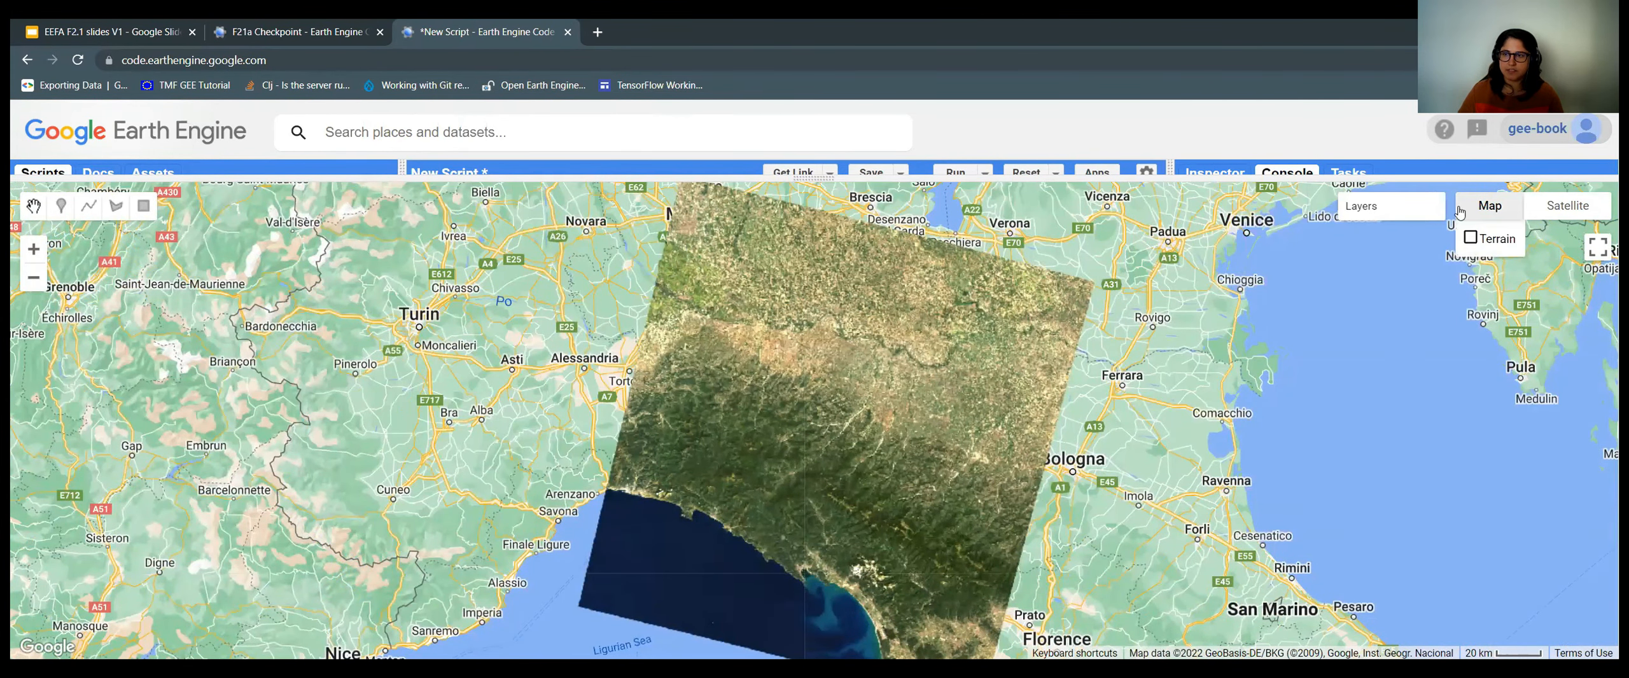
{"action": "left_click_drag", "start_coordinate": [1434, 233], "coordinate": [1368, 233]}
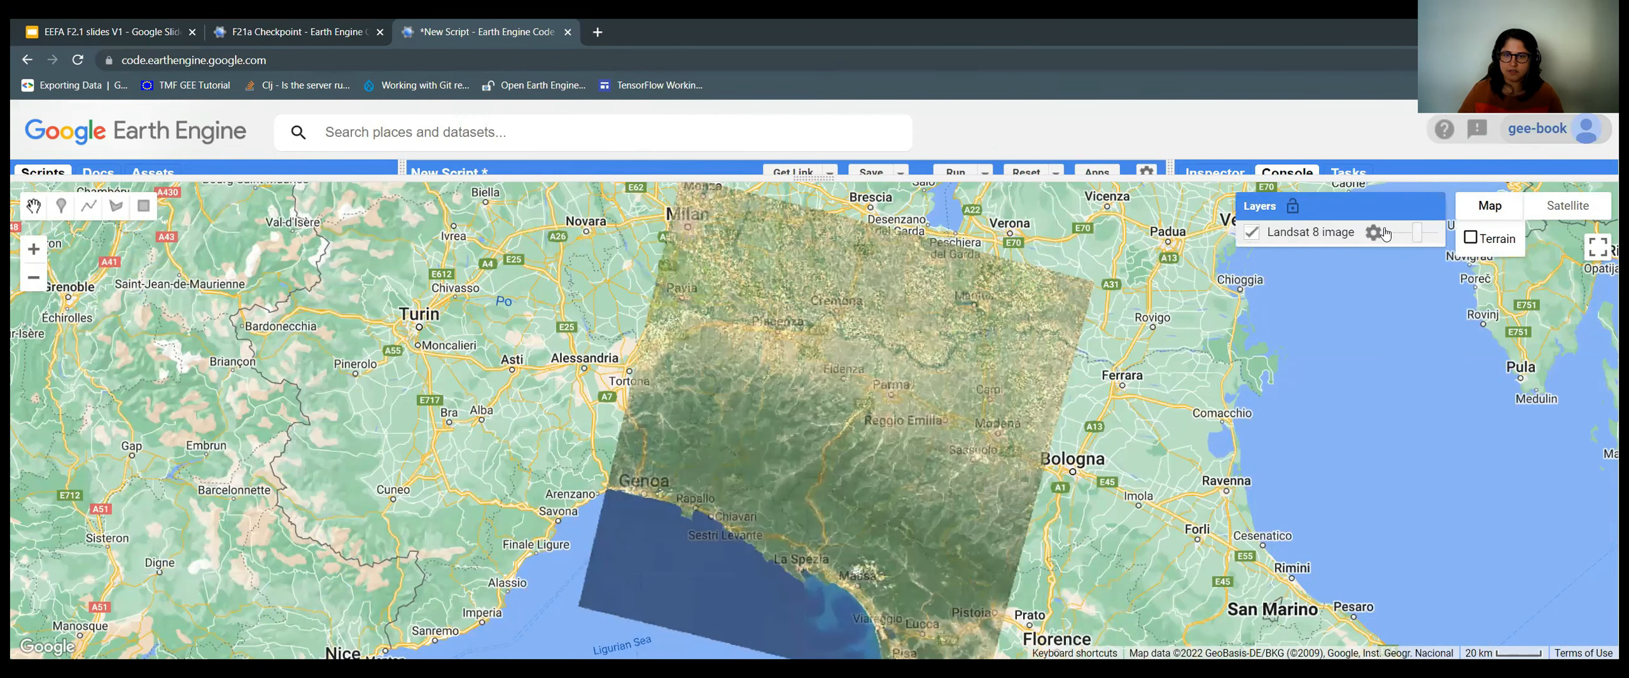
{"action": "left_click", "coordinate": [1430, 233]}
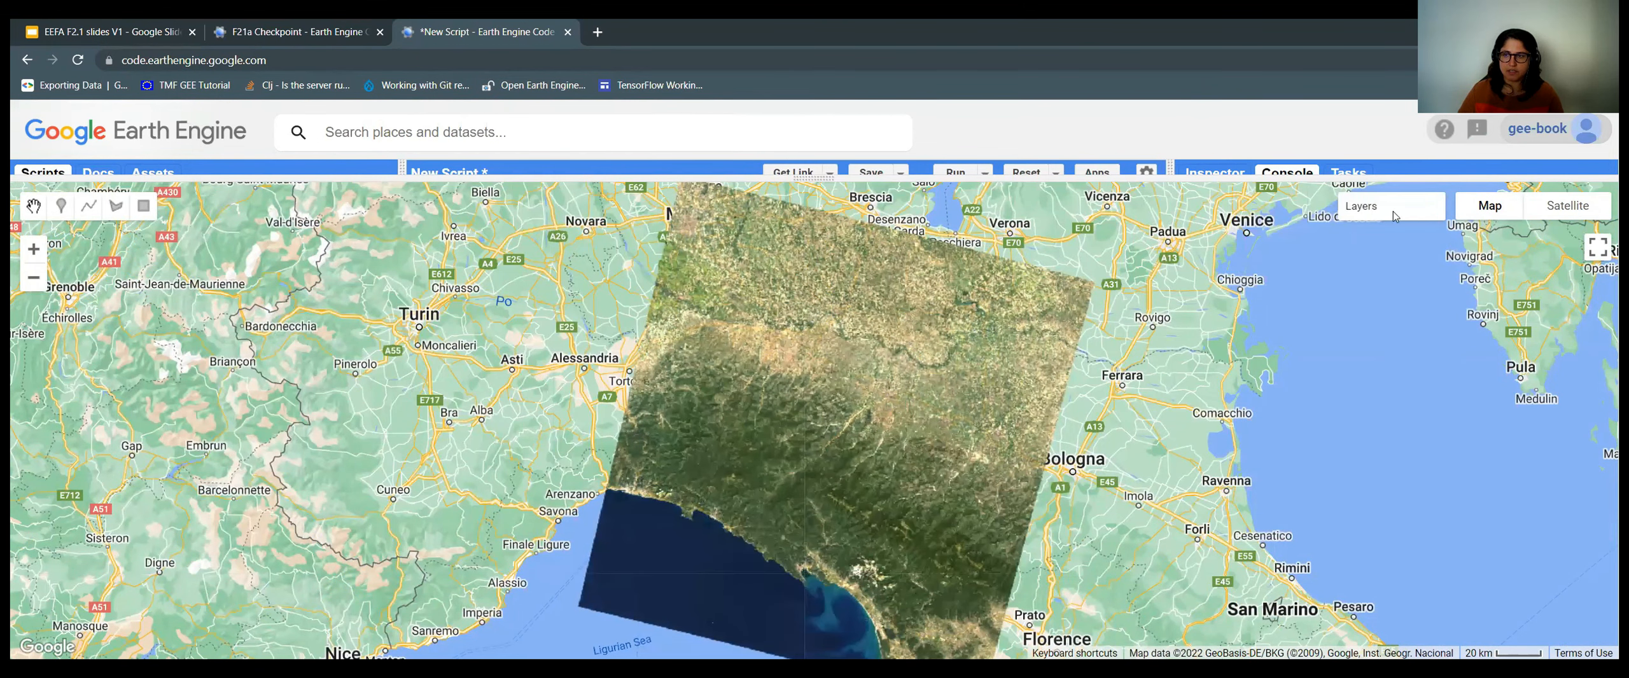
{"action": "left_click_drag", "start_coordinate": [1381, 234], "coordinate": [1433, 242]}
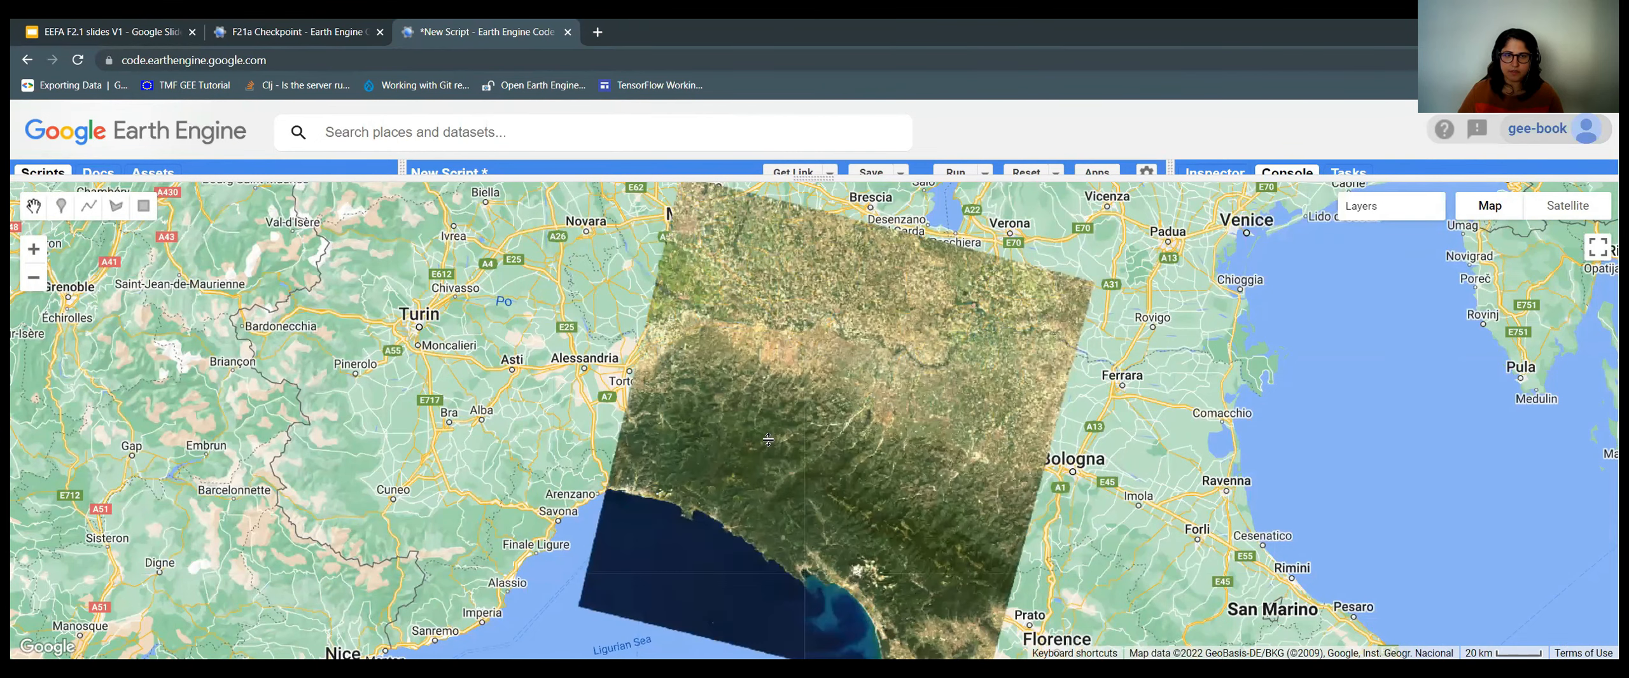
Collapse the code area so the map fills the view, centred on the image.
{"action": "left_click", "coordinate": [817, 180]}
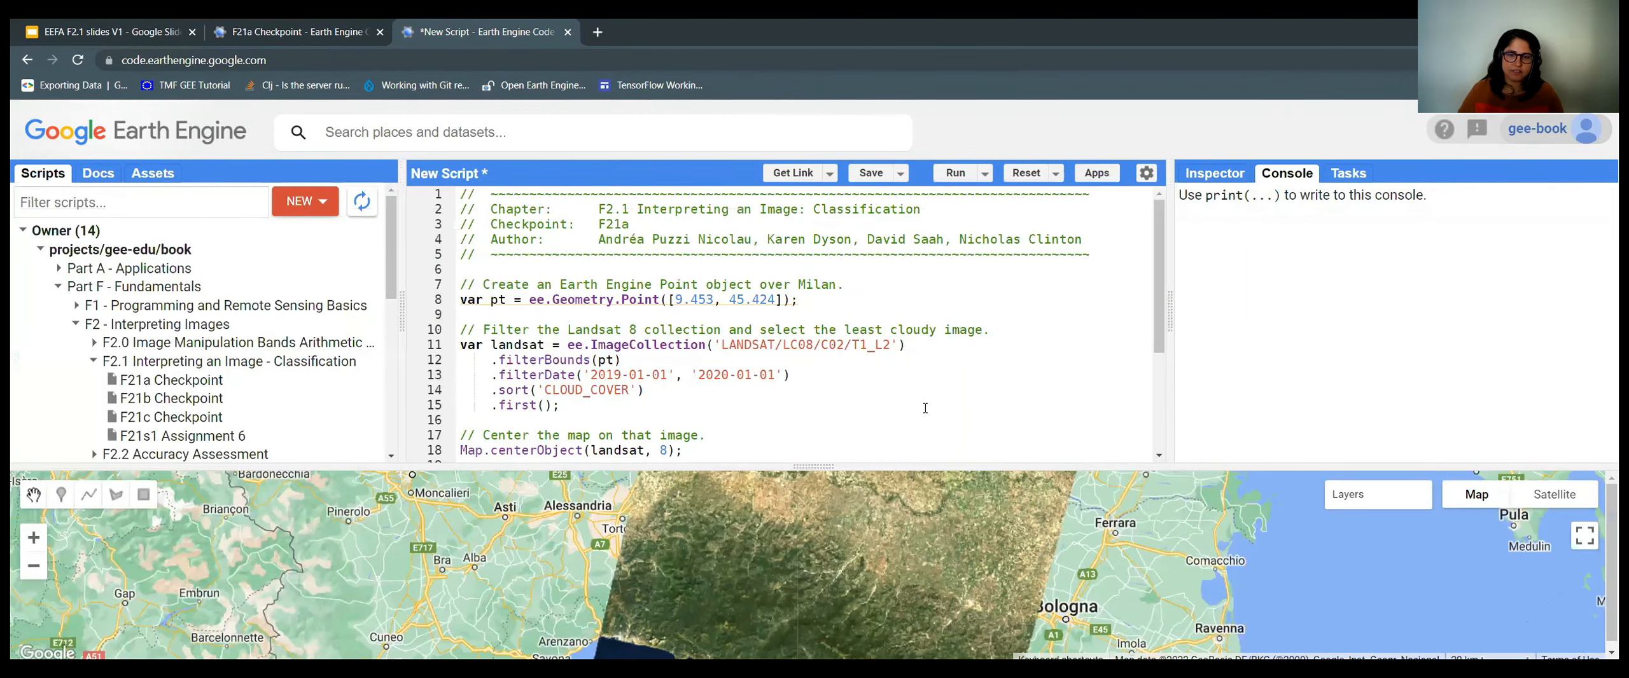
{"action": "scroll", "coordinate": [922, 400], "scroll_direction": "down", "scroll_amount": 3}
{"action": "scroll", "coordinate": [925, 407], "scroll_direction": "up", "scroll_amount": 3}
{"action": "scroll", "coordinate": [925, 408], "scroll_direction": "down", "scroll_amount": 3}
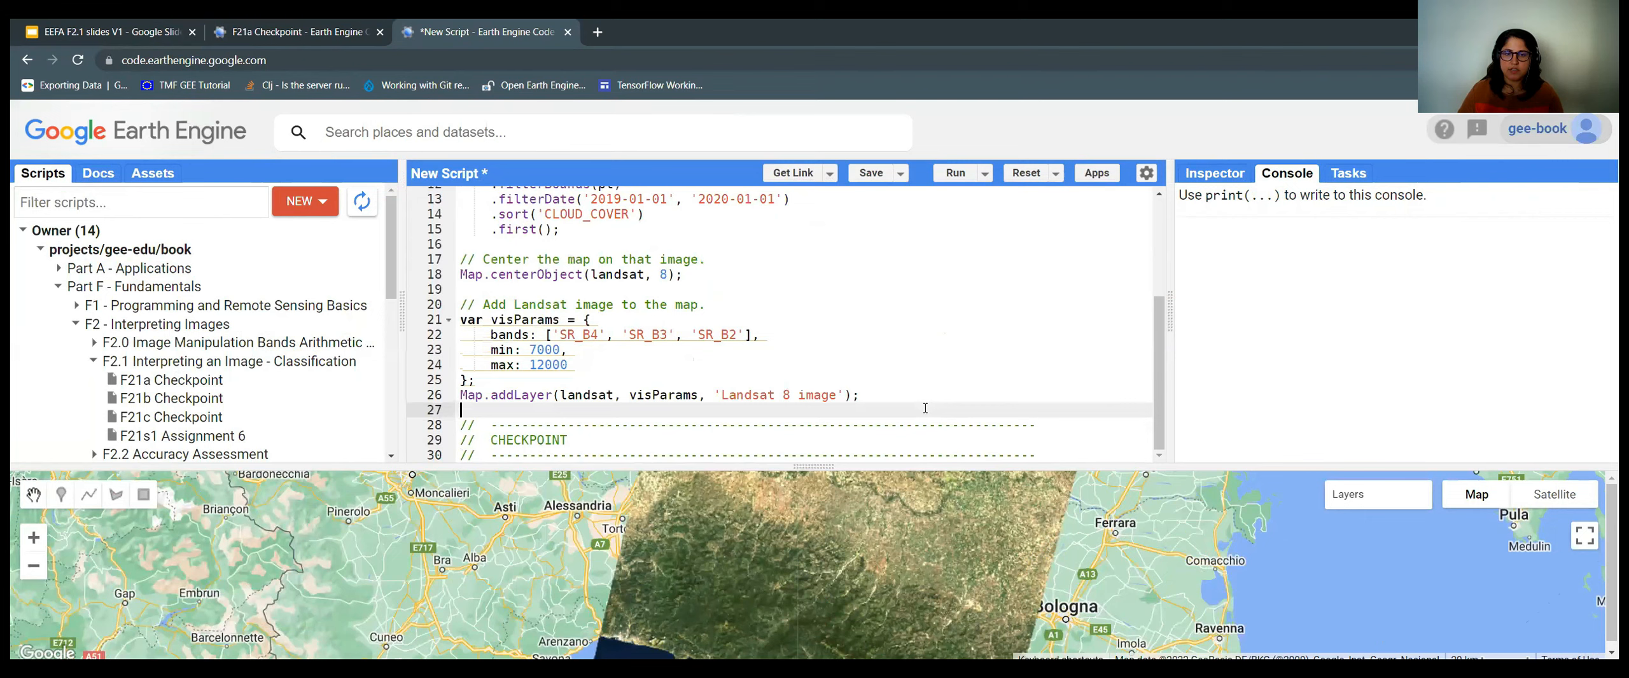
{"action": "left_click_drag", "start_coordinate": [886, 466], "coordinate": [883, 160]}
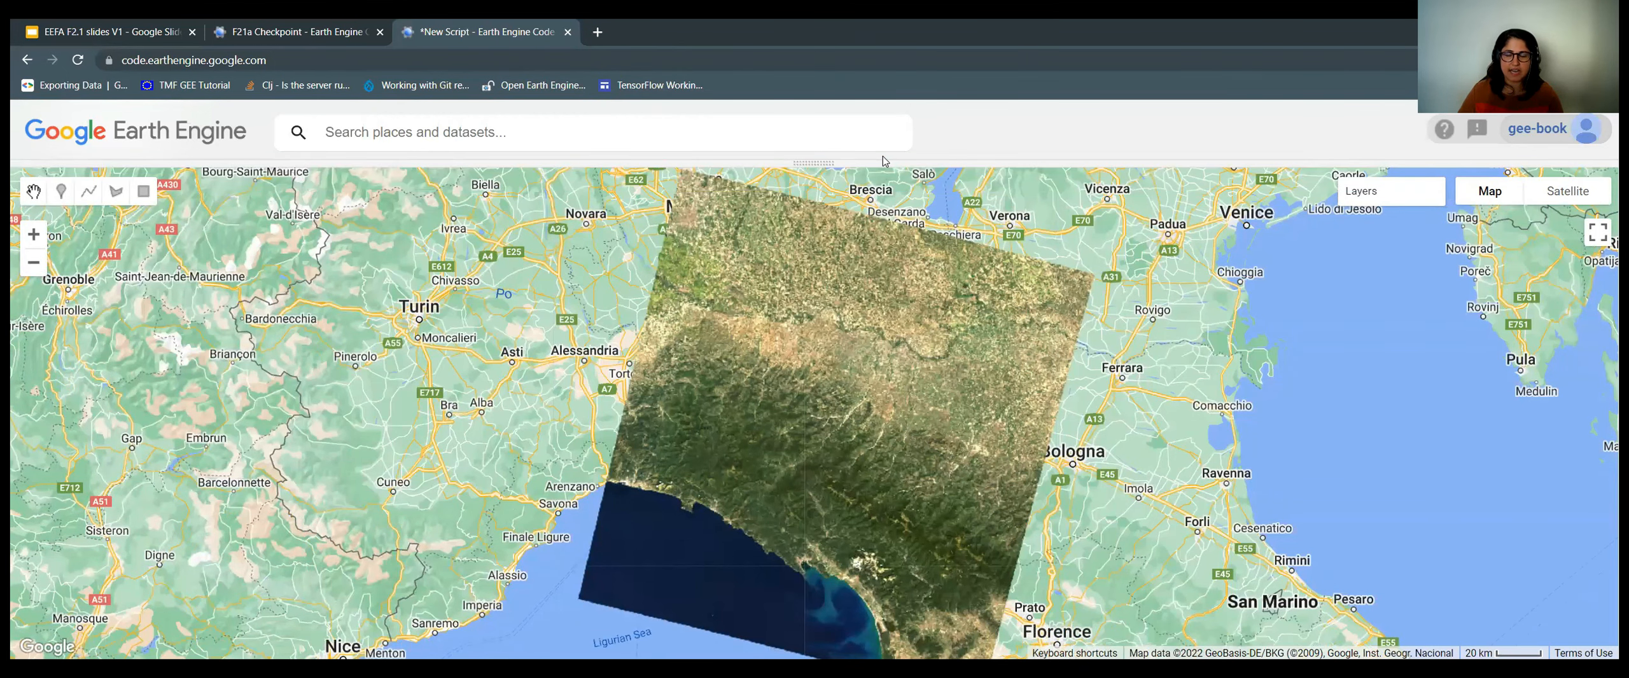
{"action": "left_click_drag", "start_coordinate": [882, 181], "coordinate": [895, 160]}
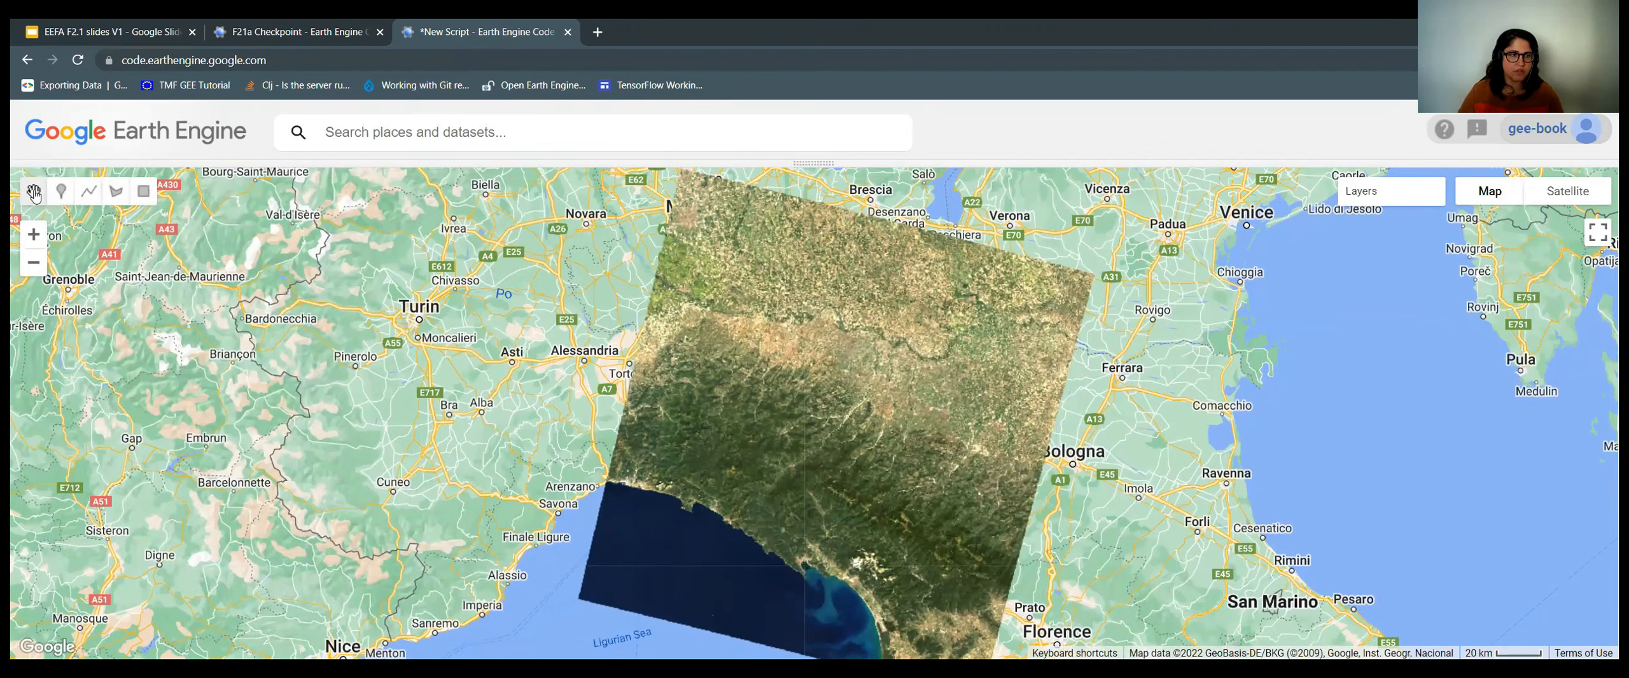
{"action": "left_click_drag", "start_coordinate": [554, 450], "coordinate": [453, 322]}
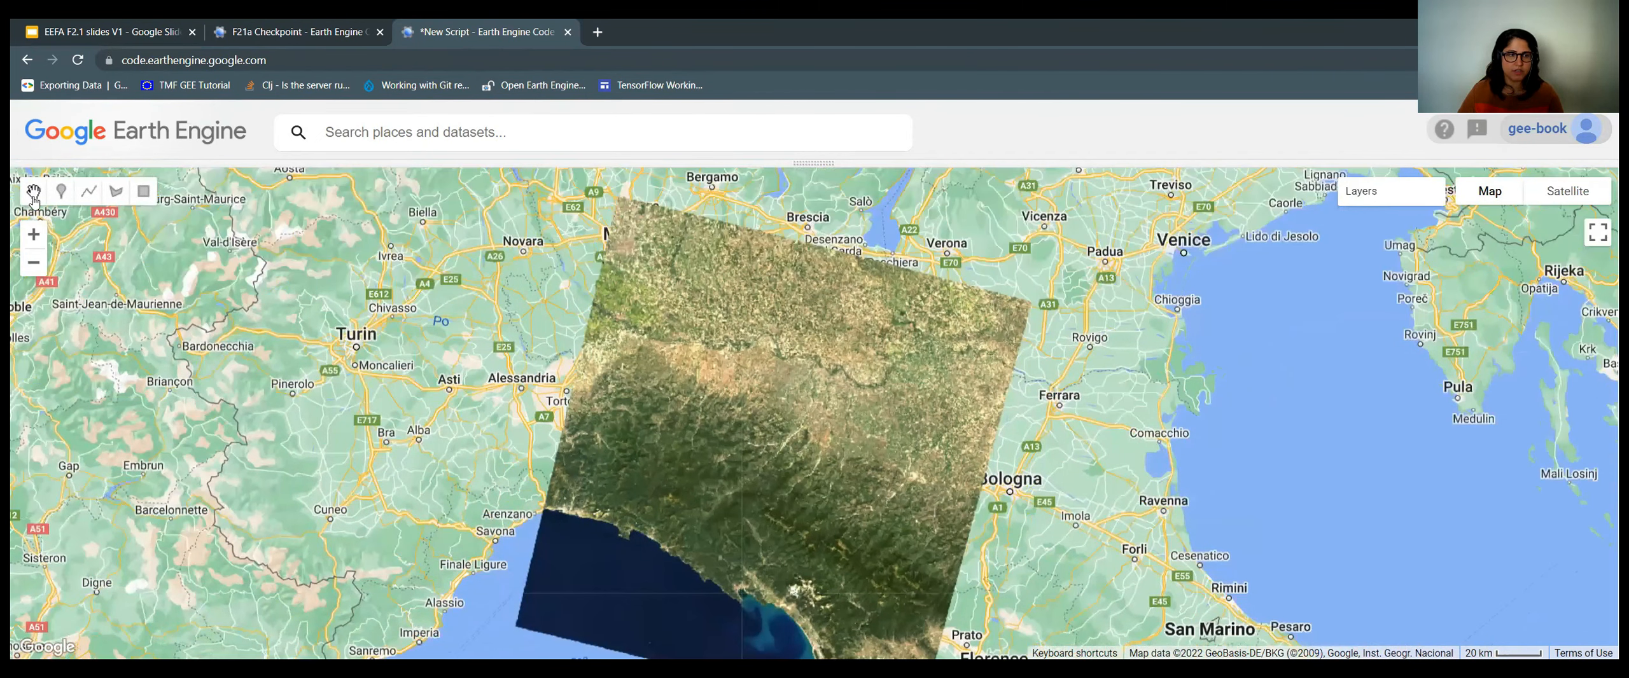
{"action": "left_click_drag", "start_coordinate": [736, 324], "coordinate": [764, 339]}
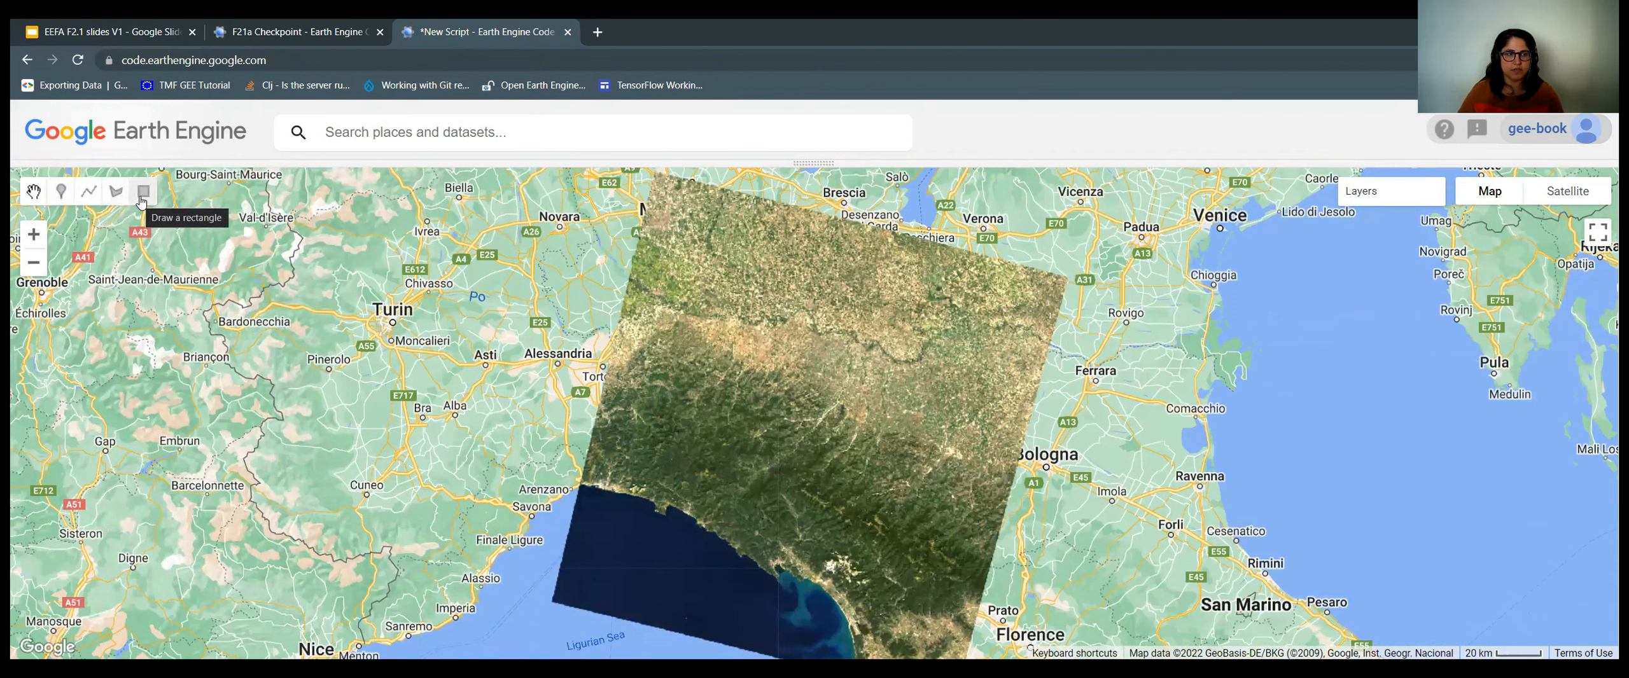
Activate the marker tool, creating the empty 'geometry' MultiPoint import.
{"action": "left_click", "coordinate": [63, 196]}
{"action": "mouse_move", "coordinate": [252, 198]}
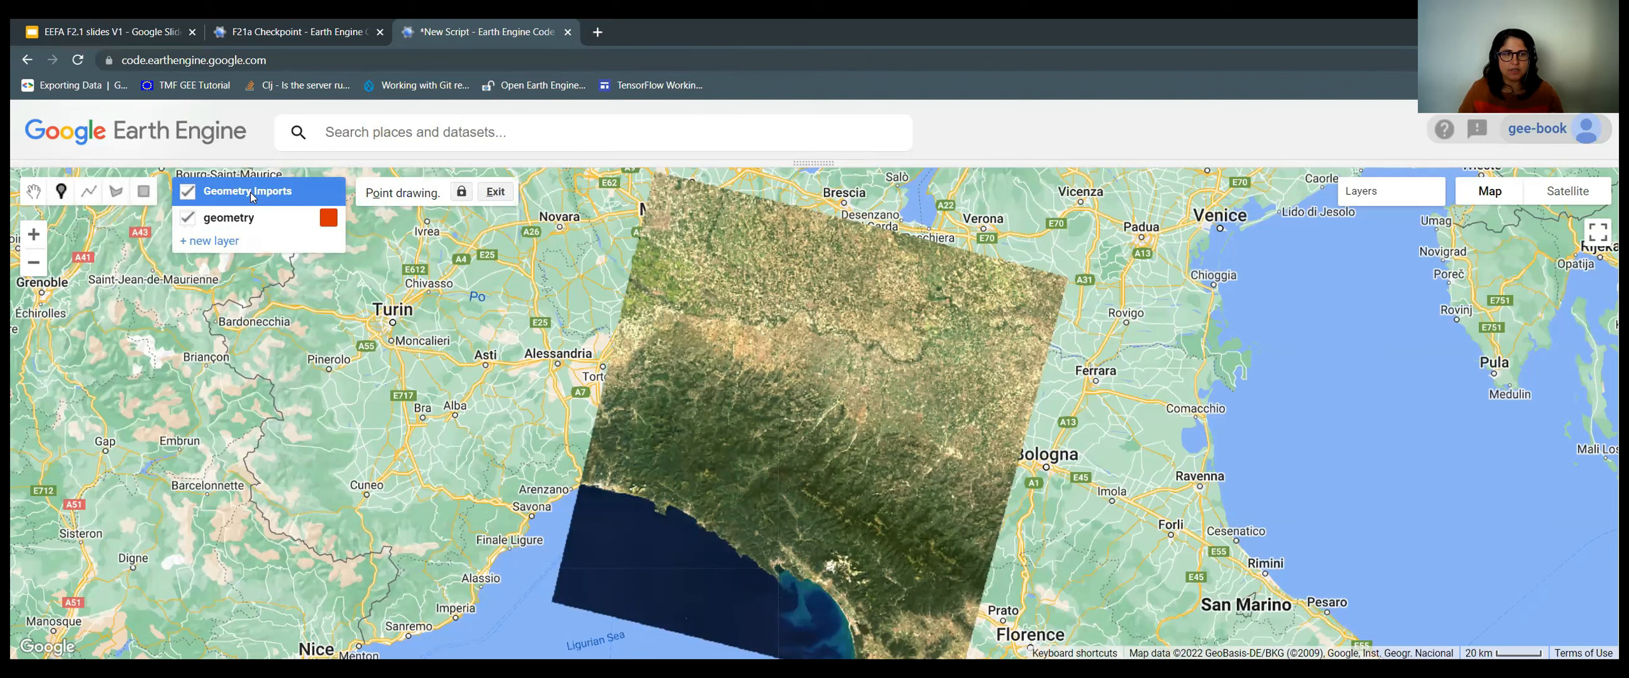
{"action": "mouse_move", "coordinate": [222, 227]}
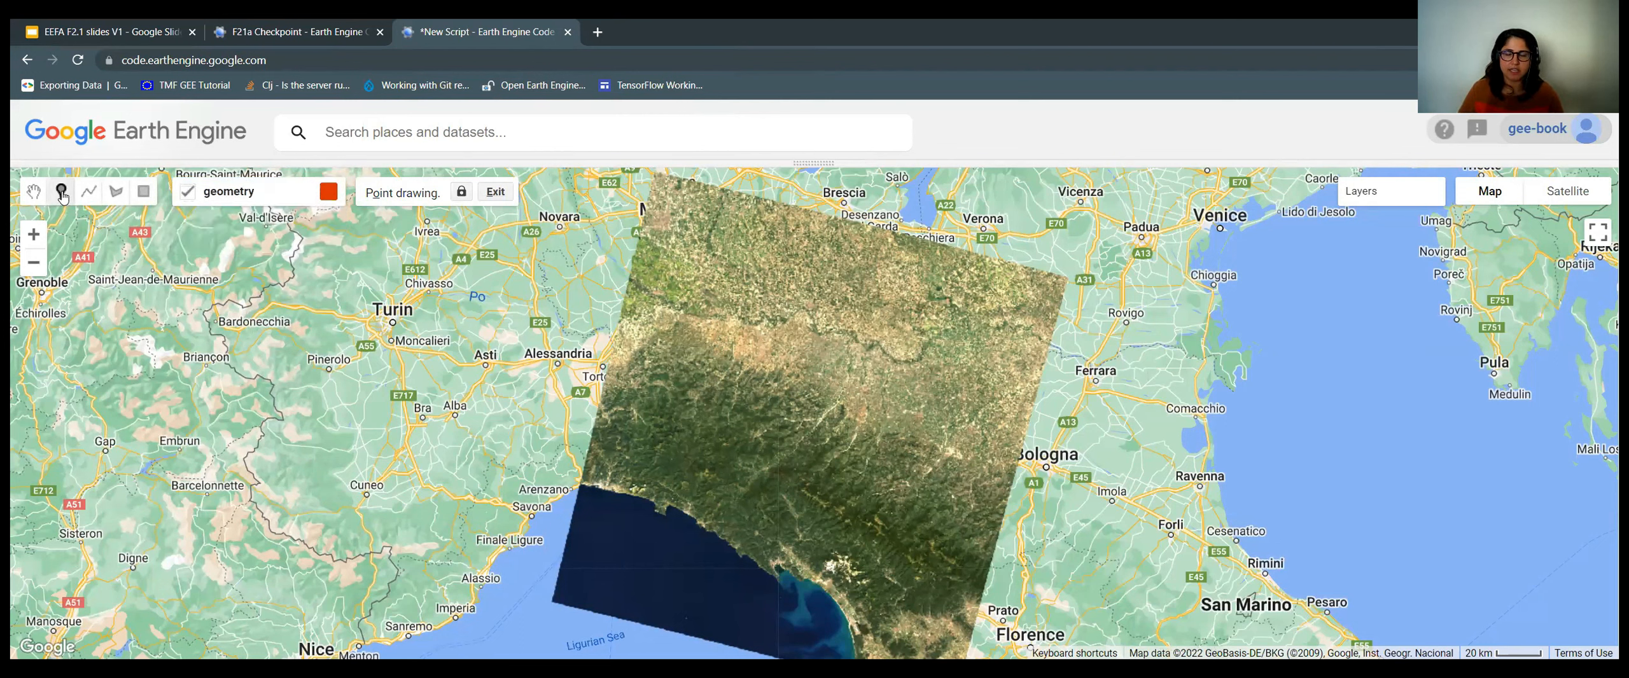
{"action": "left_click_drag", "start_coordinate": [678, 163], "coordinate": [659, 477]}
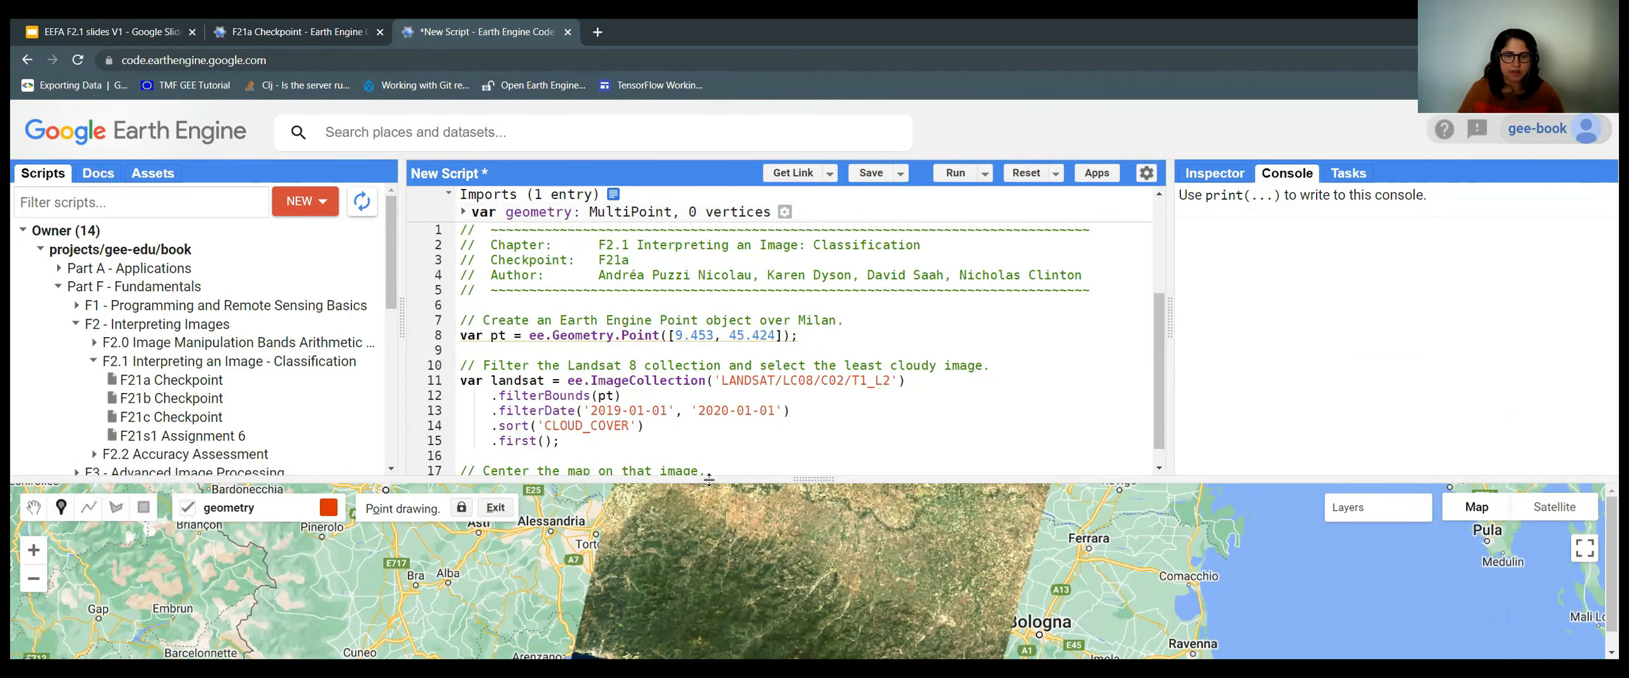
{"action": "left_click_drag", "start_coordinate": [712, 207], "coordinate": [714, 163]}
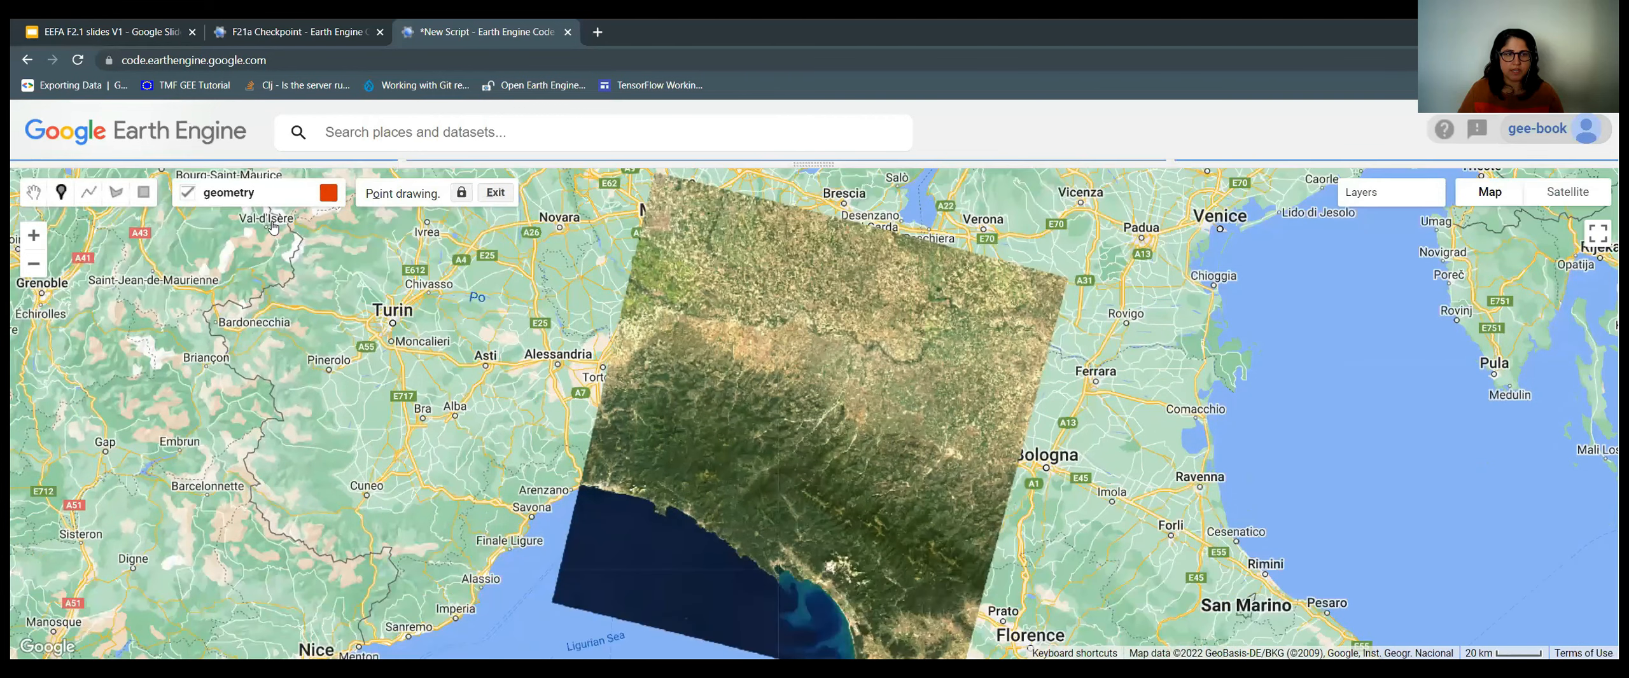
{"action": "mouse_move", "coordinate": [275, 227]}
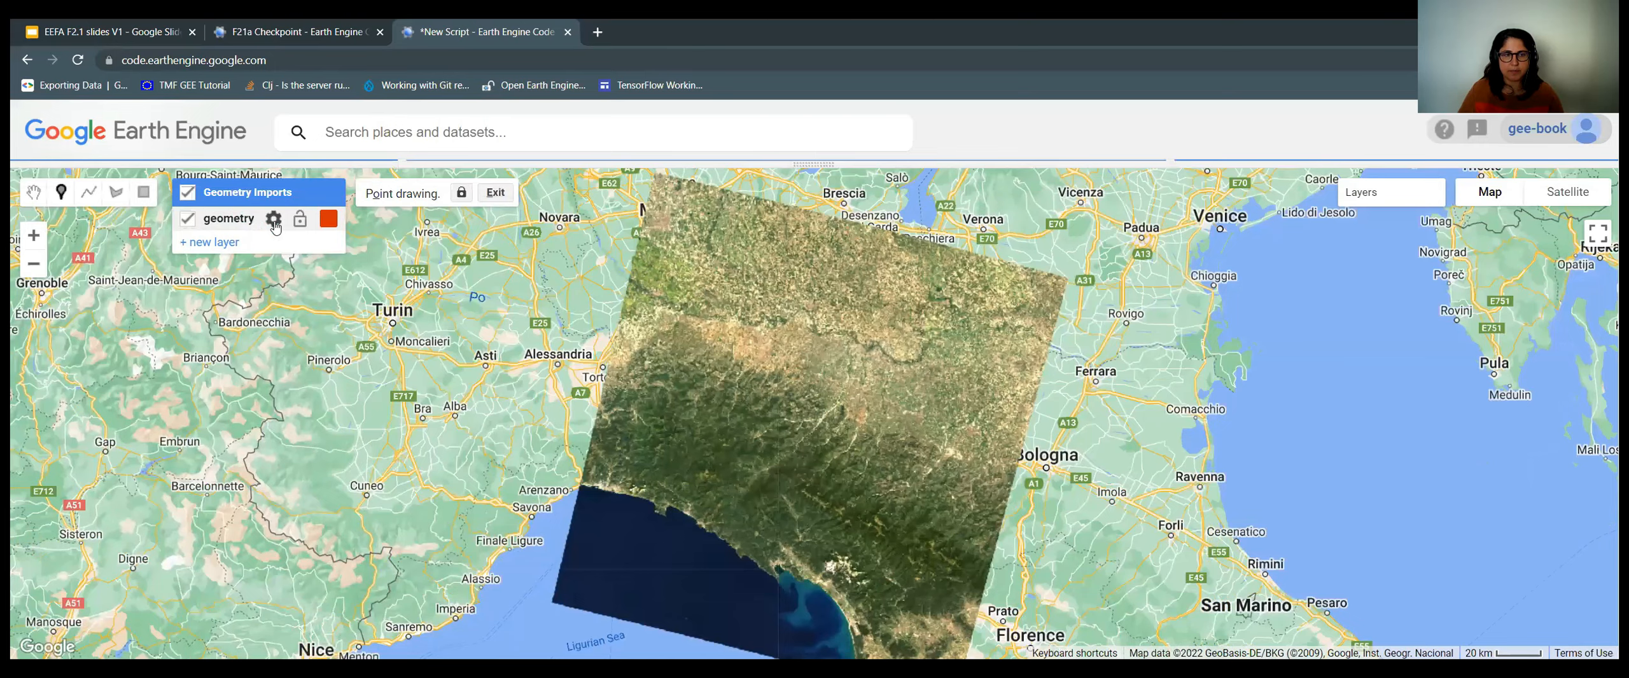
Rename the geometry import to 'forest' and show the Import as type options.
{"action": "left_click", "coordinate": [273, 221]}
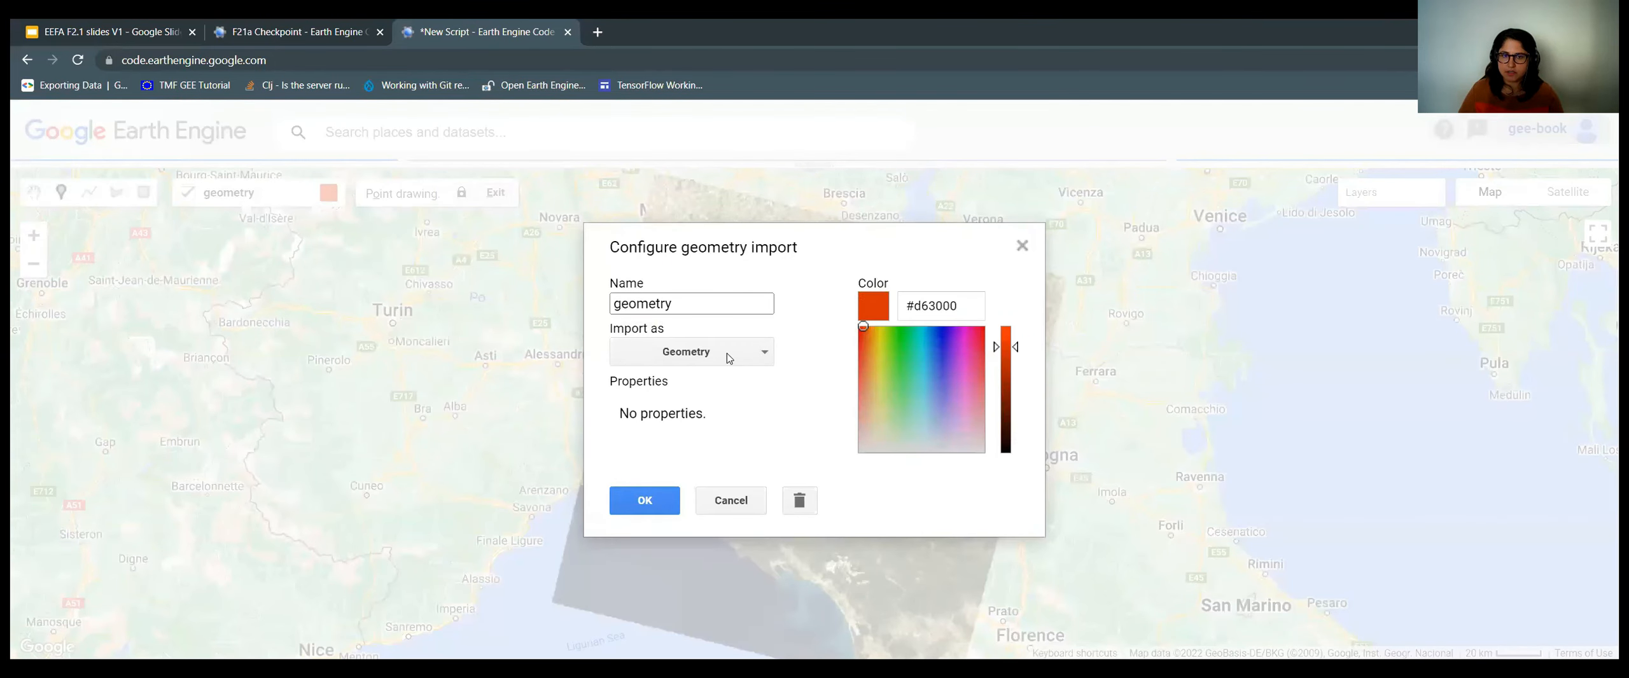
{"action": "left_click", "coordinate": [683, 306]}
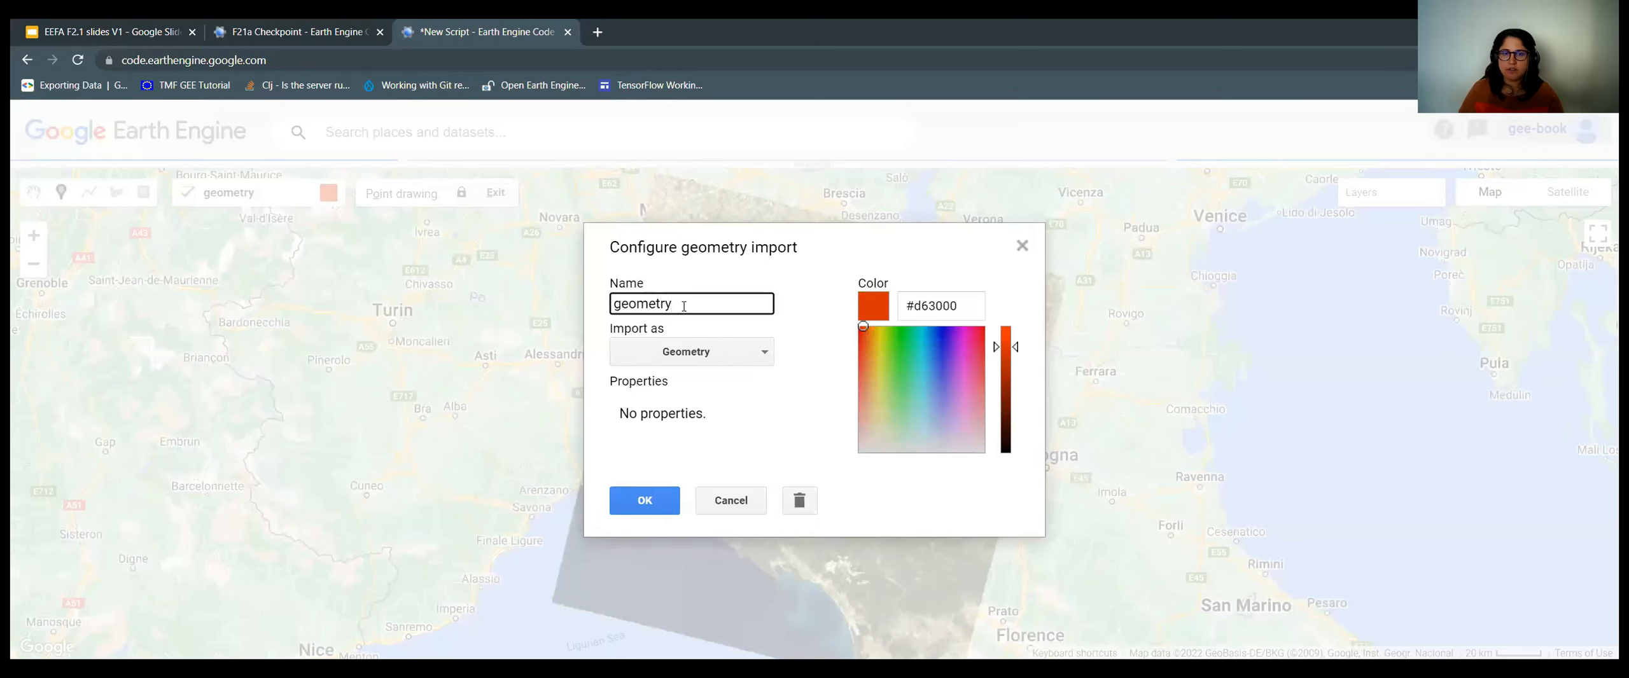
{"action": "double_click", "coordinate": [672, 306]}
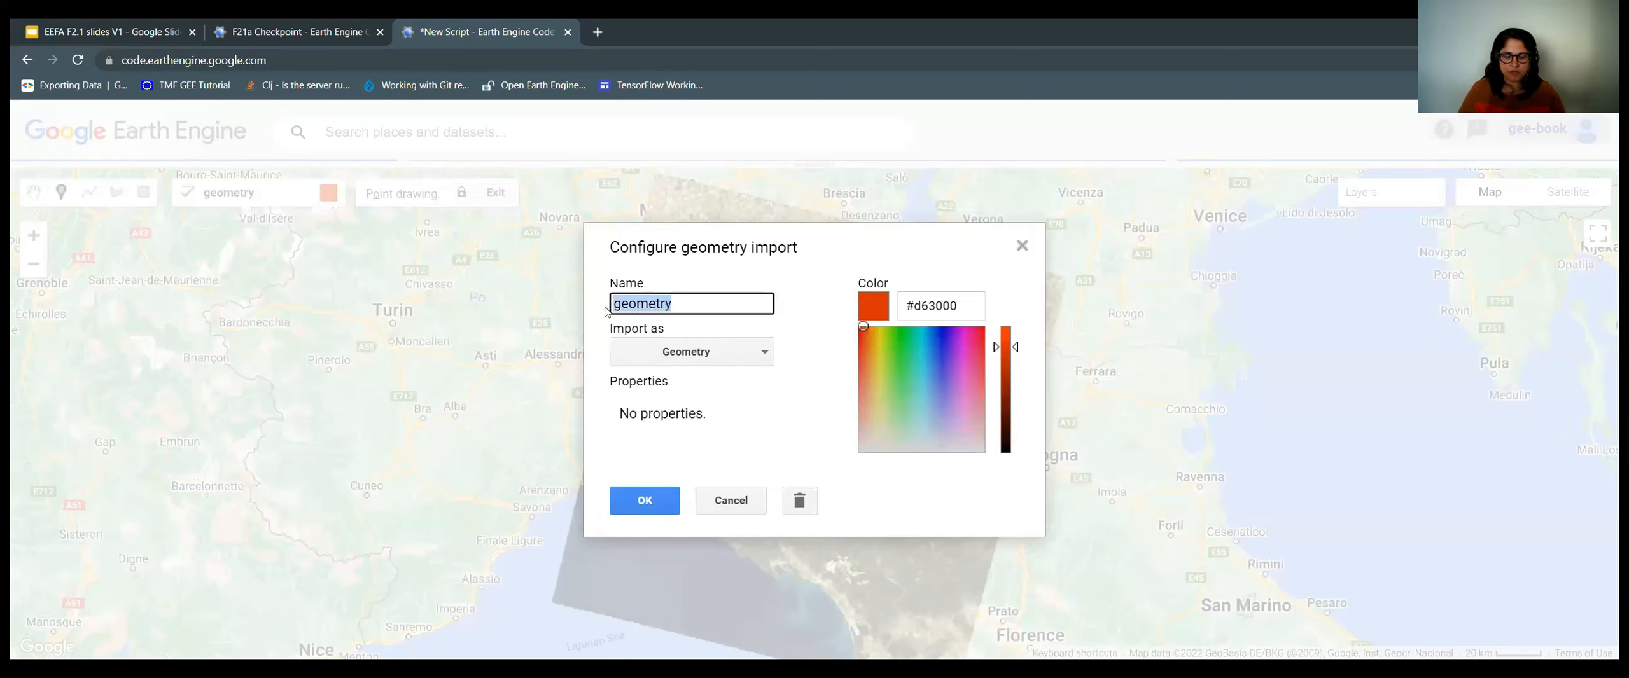
{"action": "type", "text": "forest"}
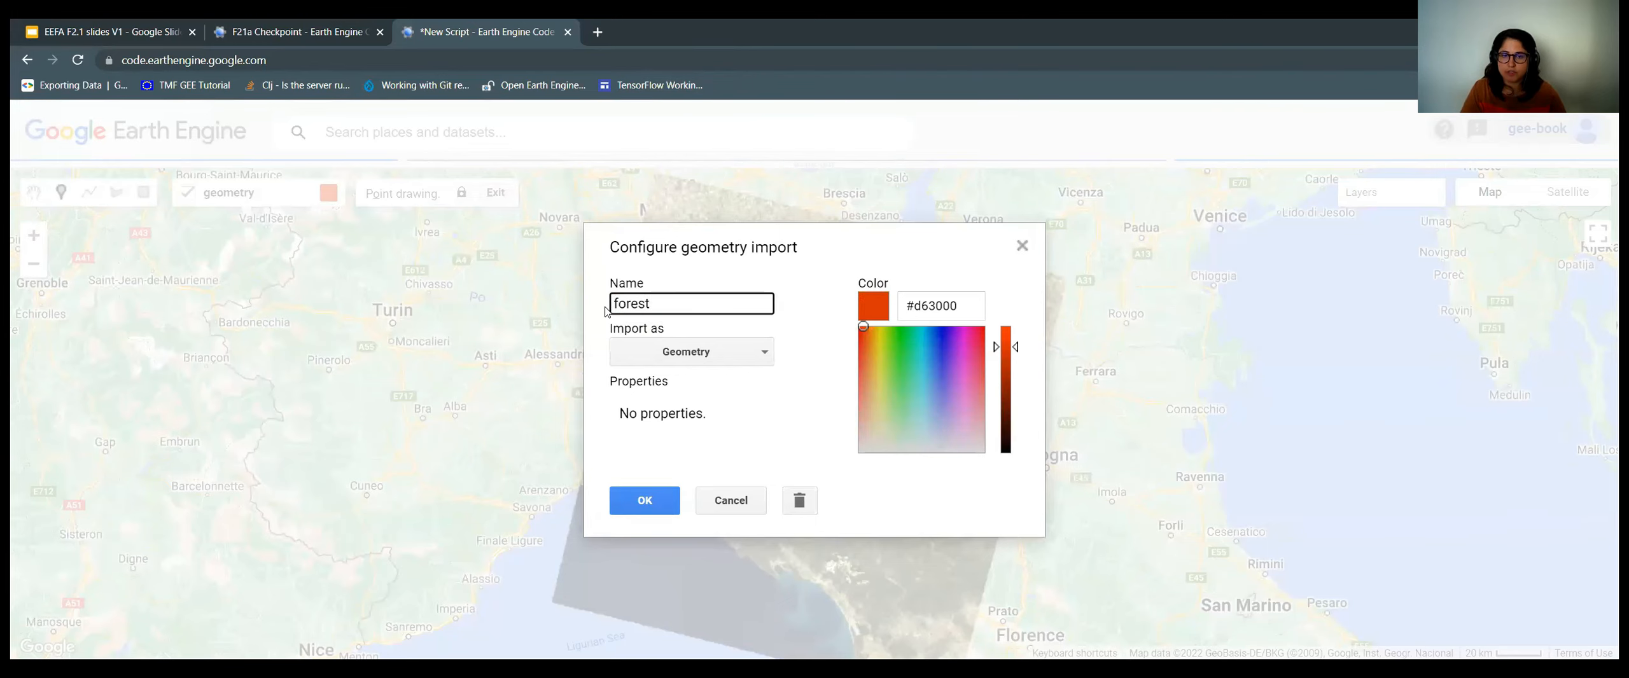
{"action": "left_click", "coordinate": [744, 361]}
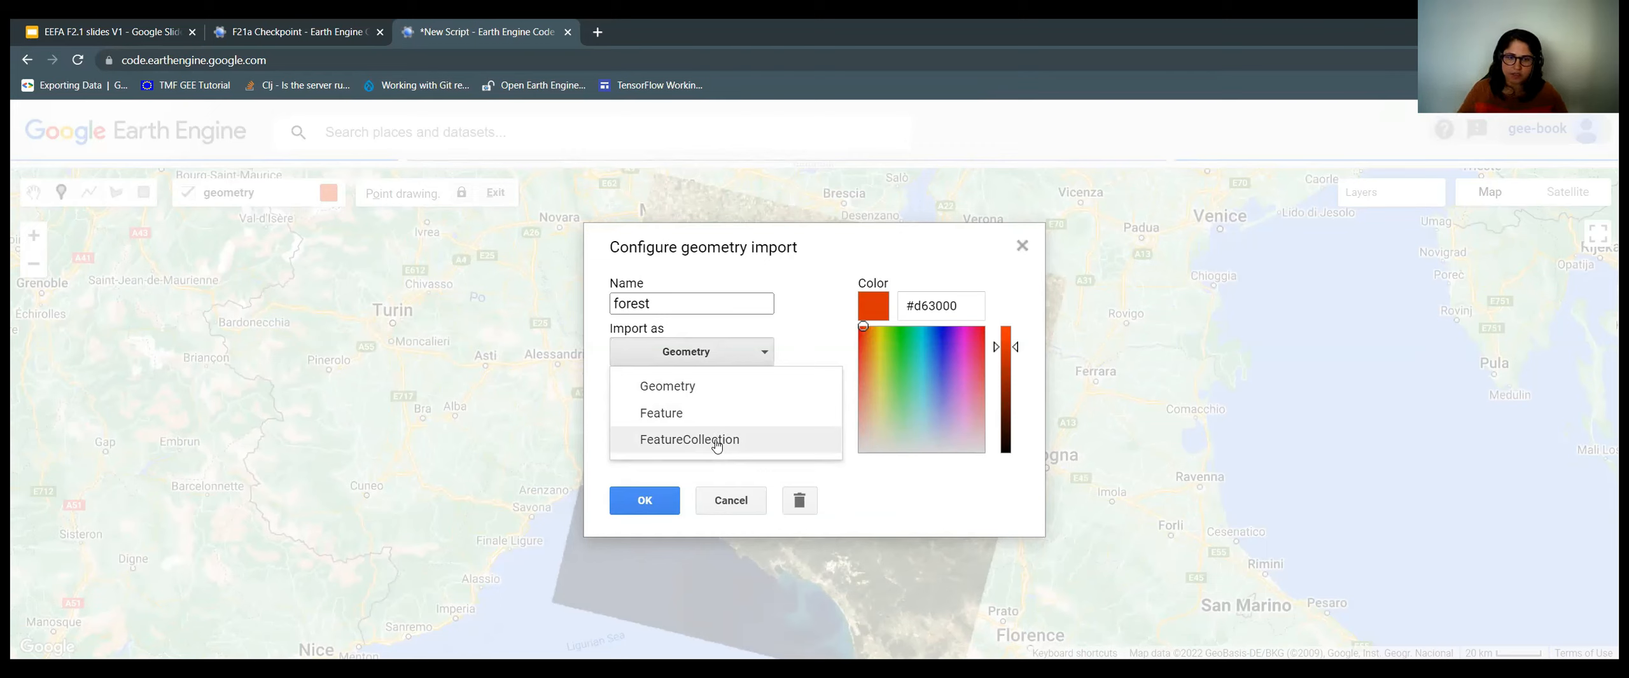
Import forest as a FeatureCollection with property class = 0 and colour #189919.
{"action": "left_click", "coordinate": [693, 441]}
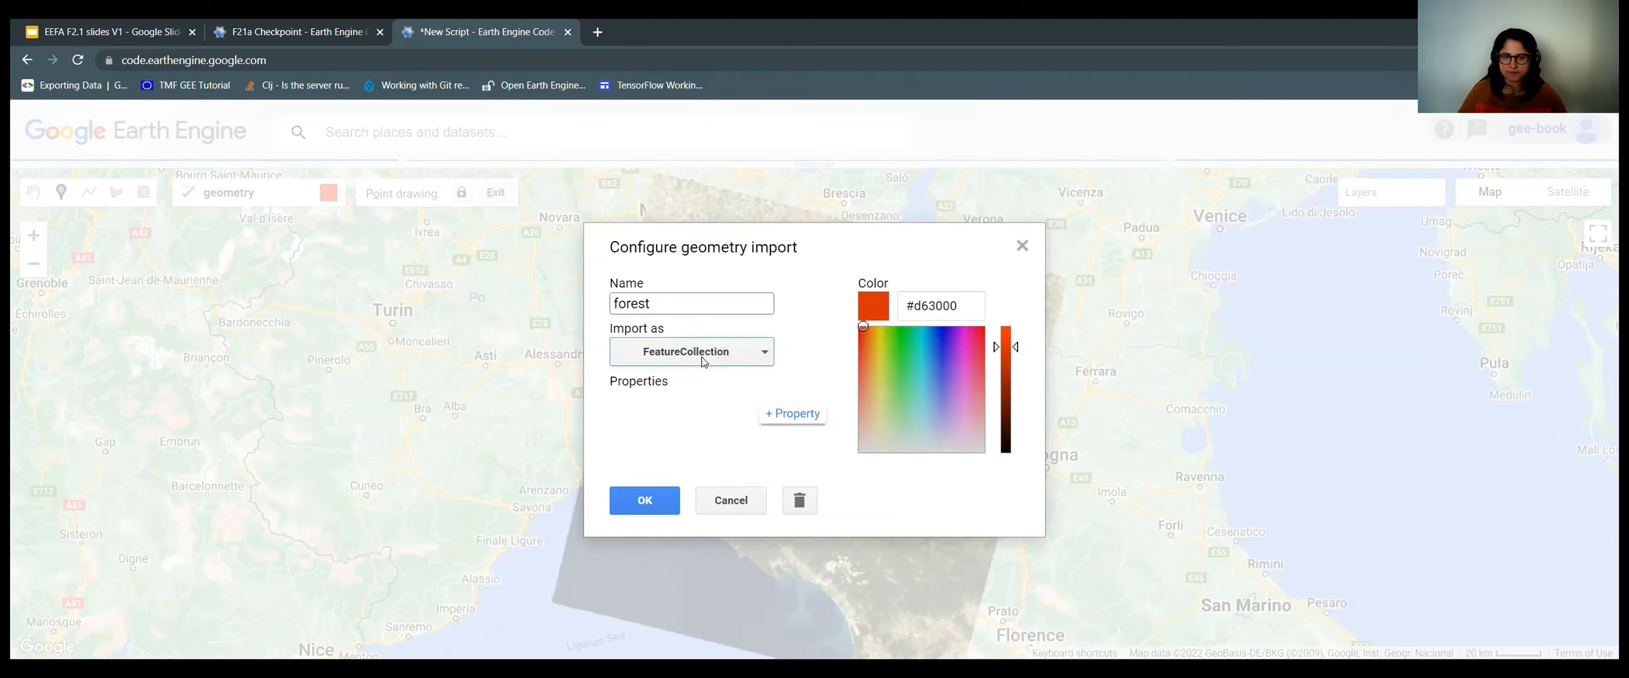
{"action": "left_click", "coordinate": [805, 417]}
{"action": "left_click", "coordinate": [661, 431]}
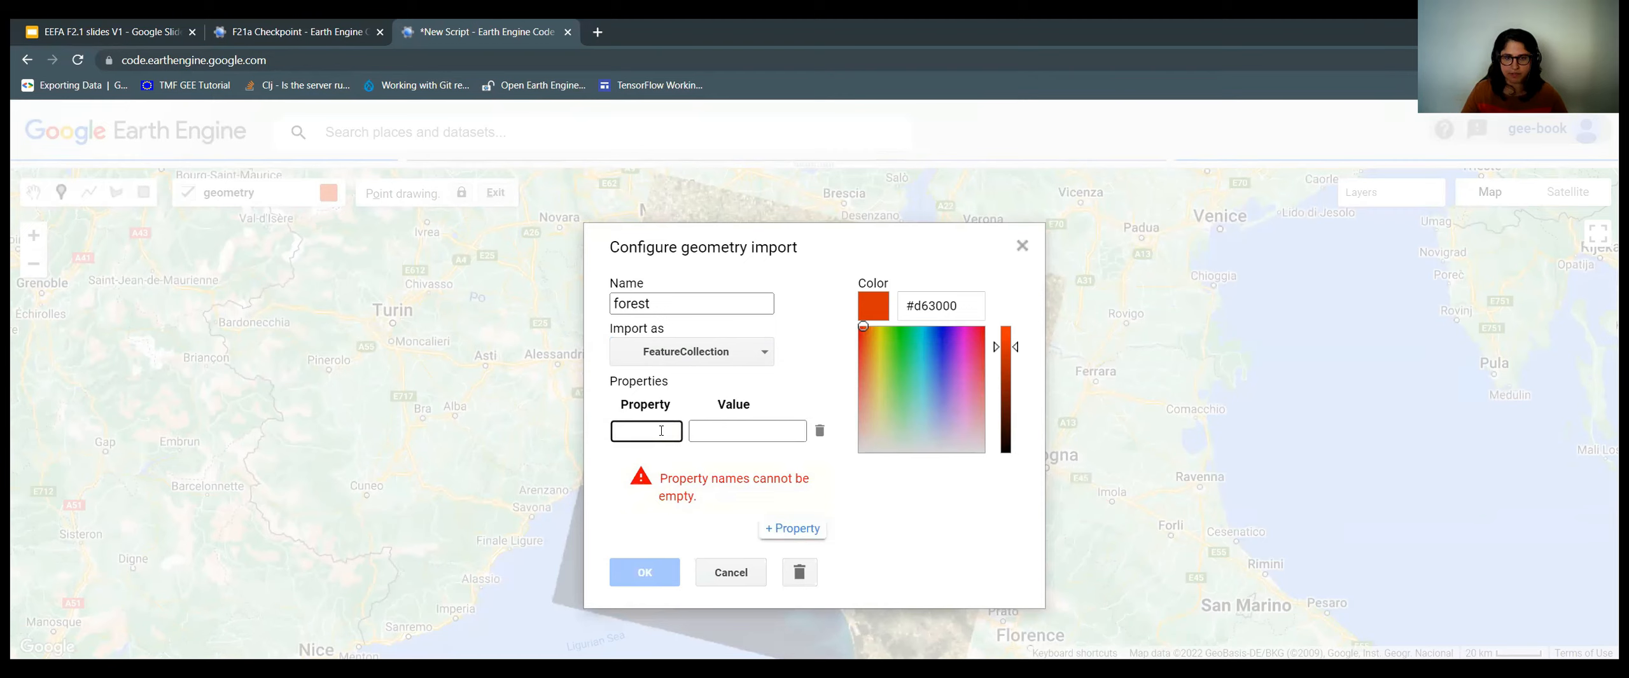
{"action": "type", "text": "class"}
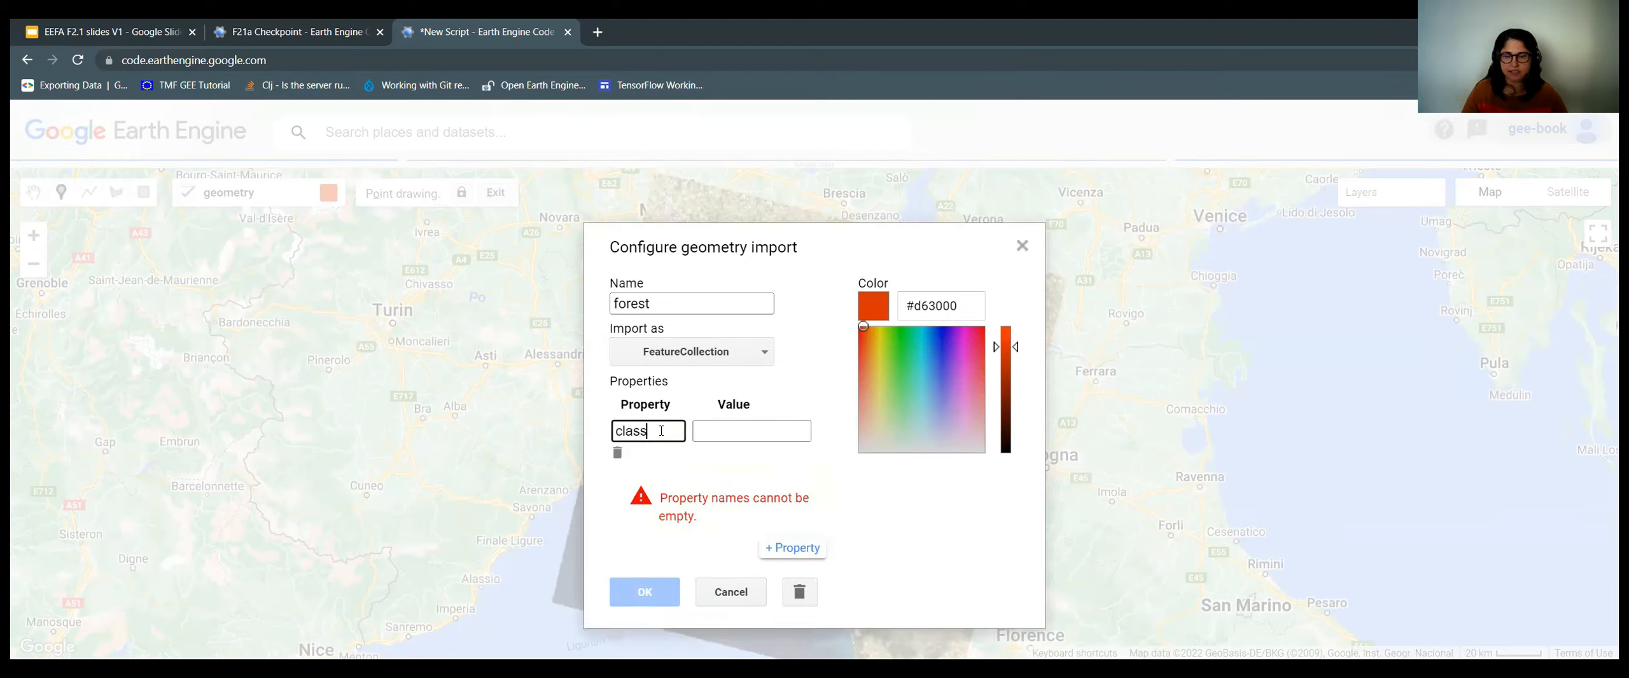
{"action": "left_click", "coordinate": [724, 429]}
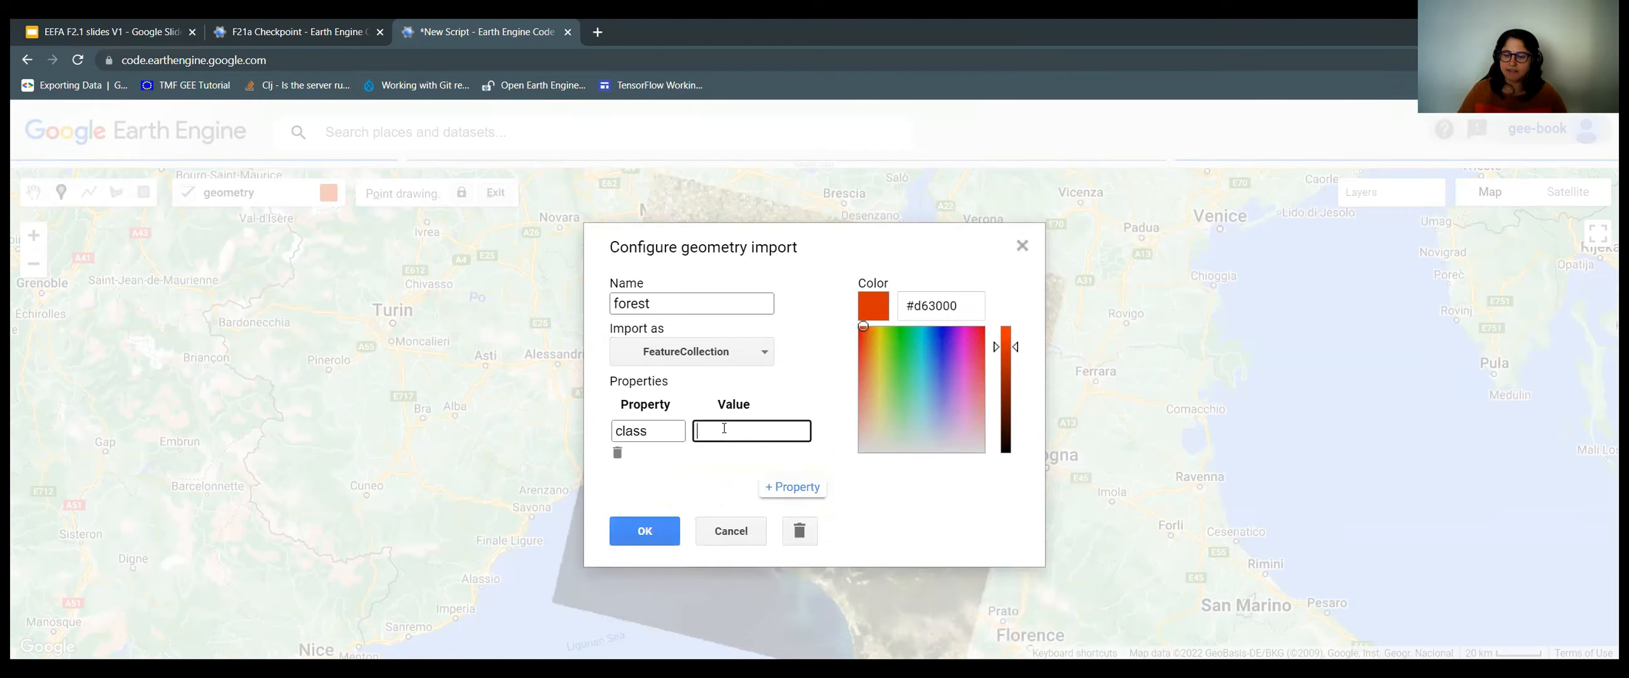
{"action": "type", "text": "0"}
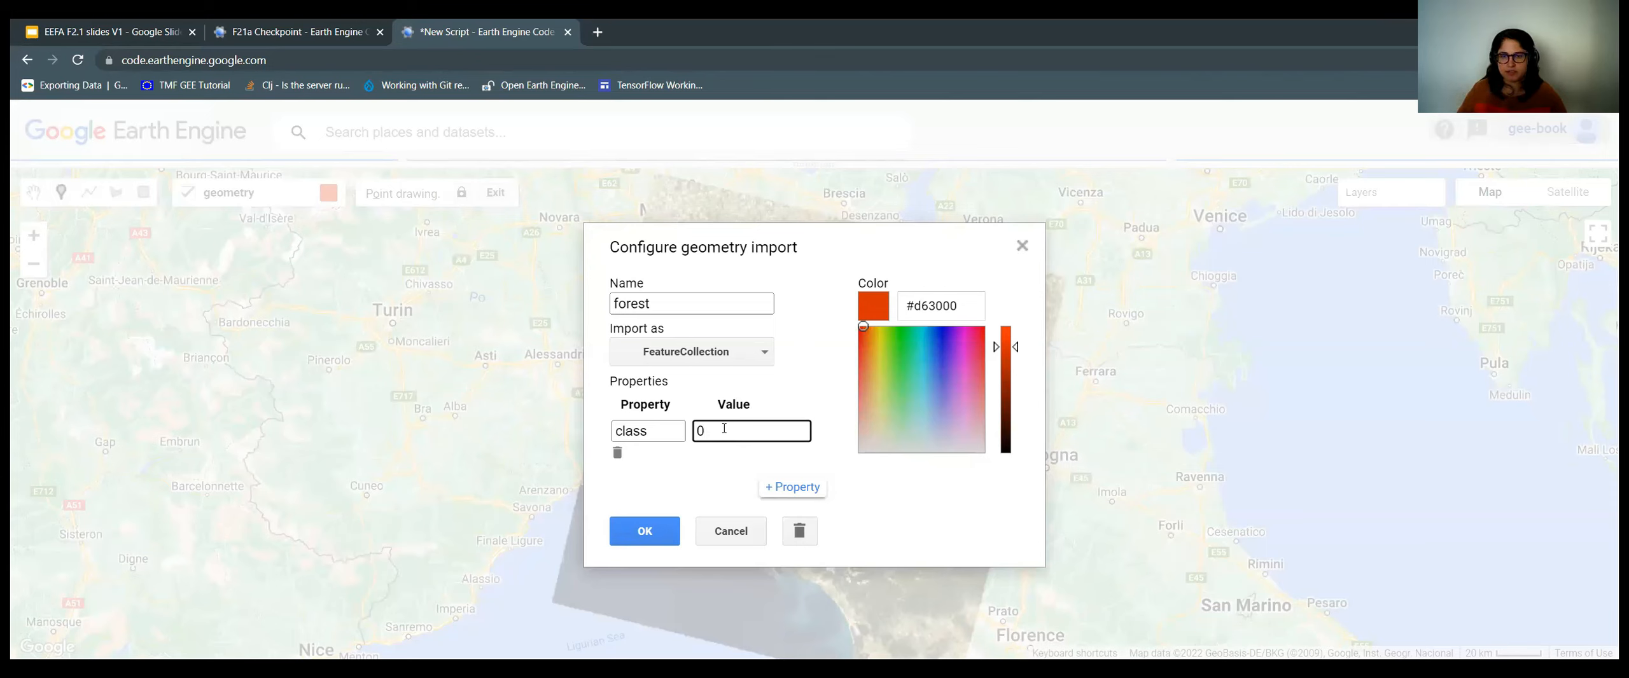
{"action": "left_click_drag", "start_coordinate": [906, 346], "coordinate": [901, 347]}
{"action": "left_click_drag", "start_coordinate": [1017, 354], "coordinate": [1016, 381]}
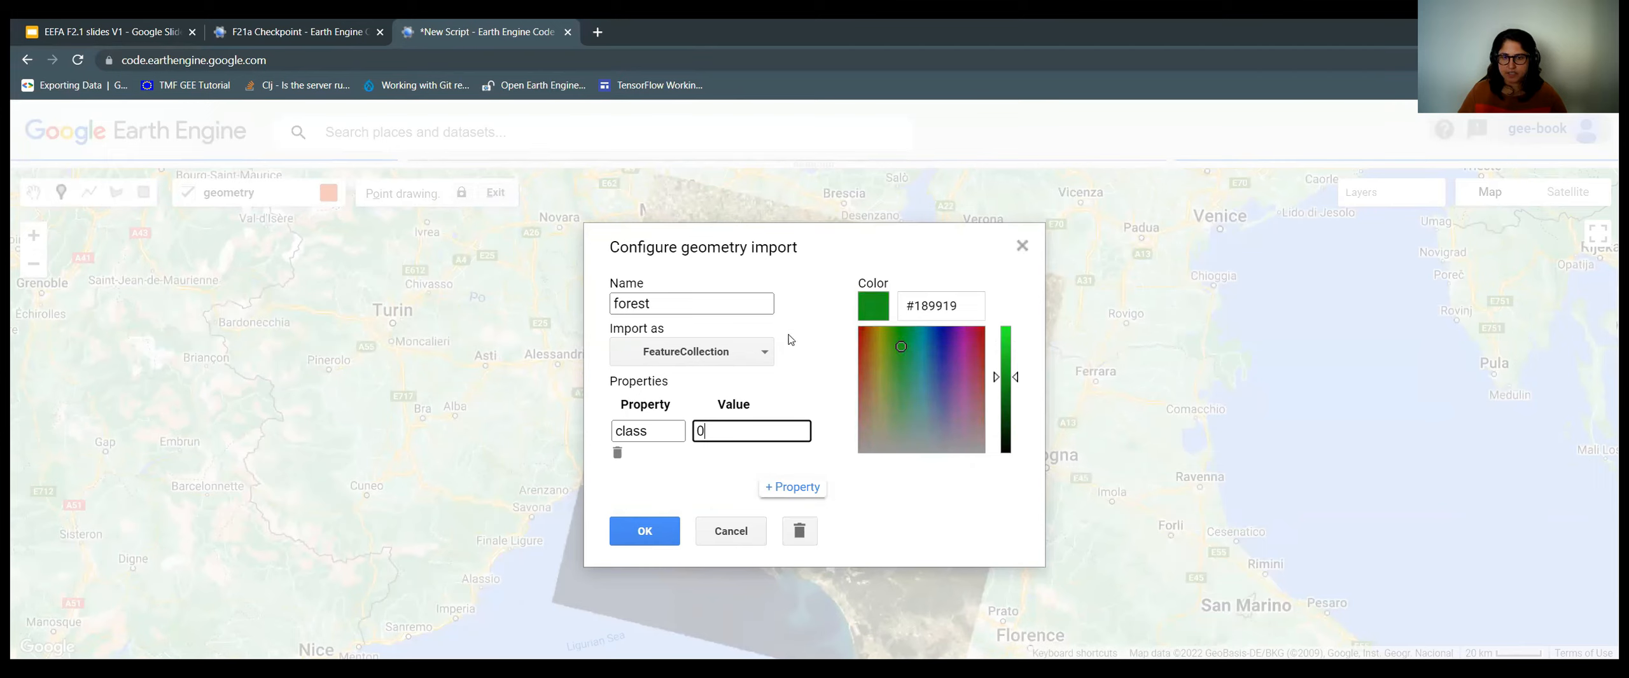
{"action": "left_click", "coordinate": [651, 536]}
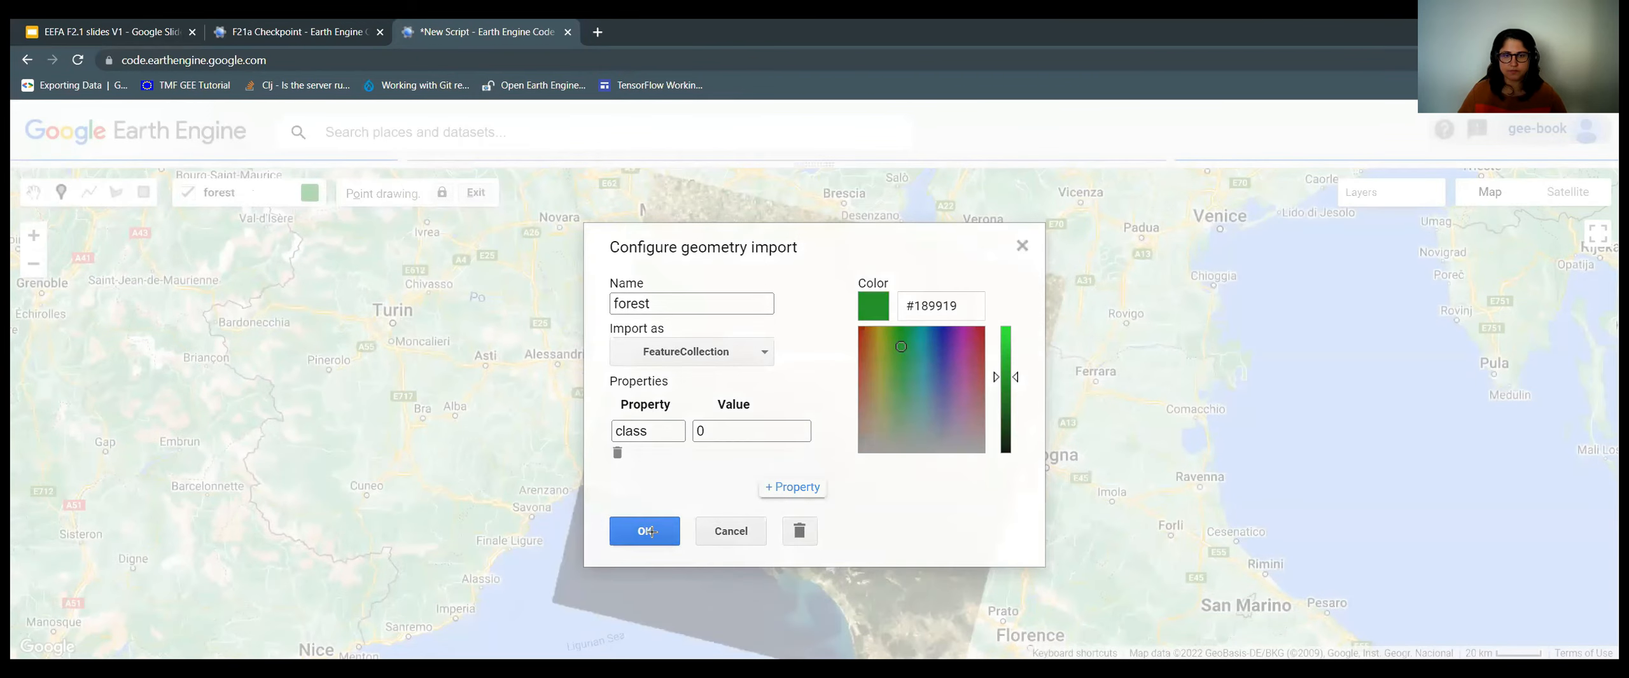
{"action": "key", "text": "Return"}
Lower the map divider to restore the Scripts list, code editor and Console panels.
{"action": "mouse_move", "coordinate": [254, 213]}
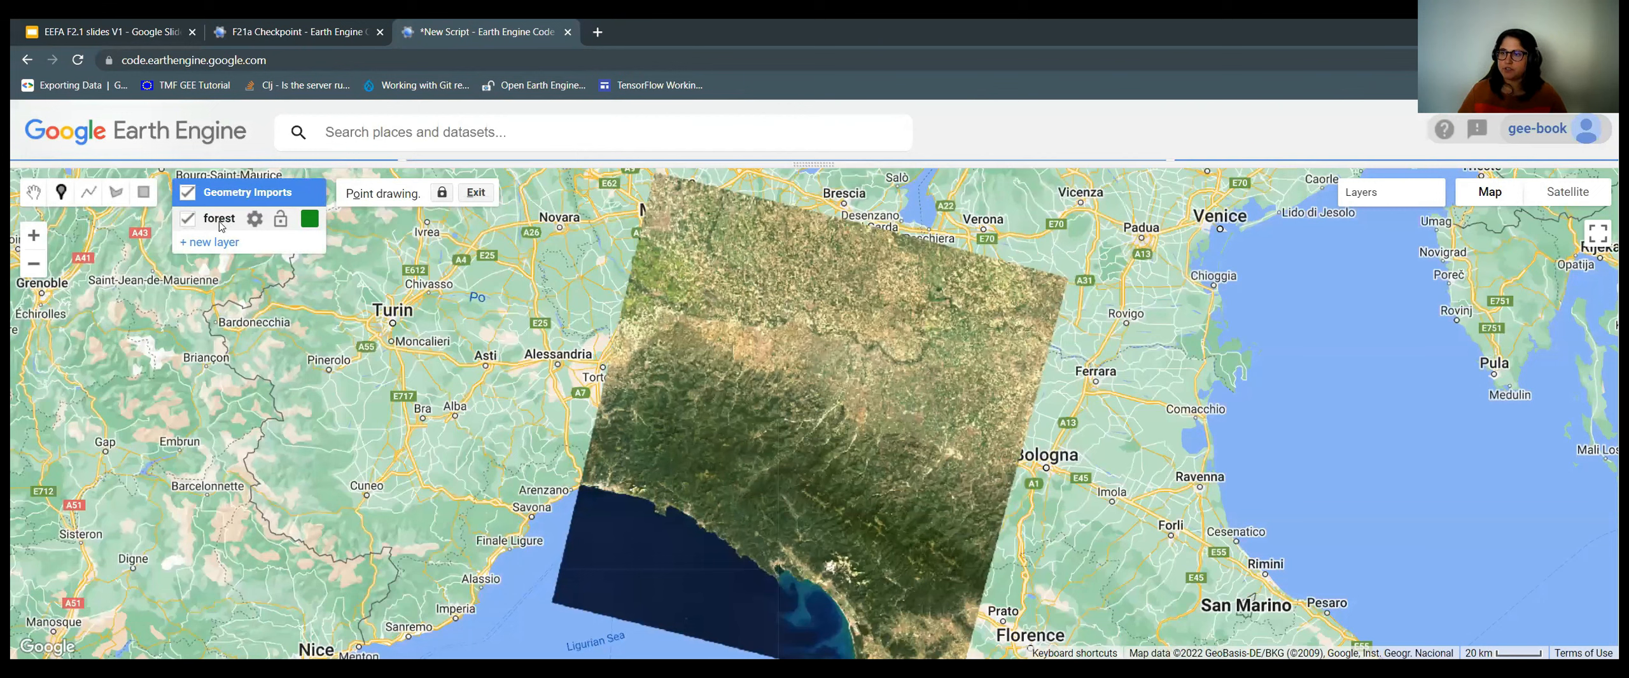
{"action": "mouse_move", "coordinate": [307, 218]}
{"action": "left_click_drag", "start_coordinate": [484, 164], "coordinate": [502, 414]}
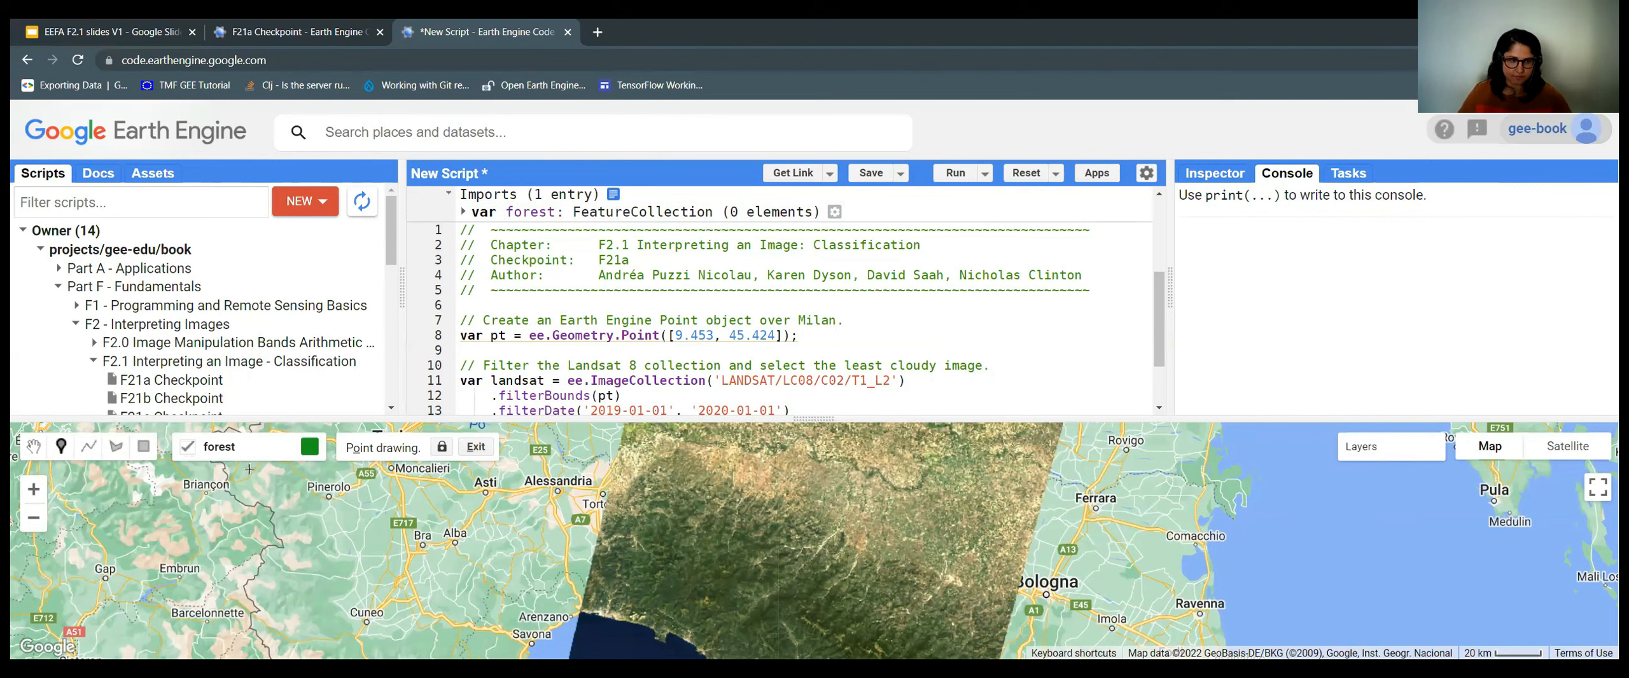
{"action": "mouse_move", "coordinate": [229, 474]}
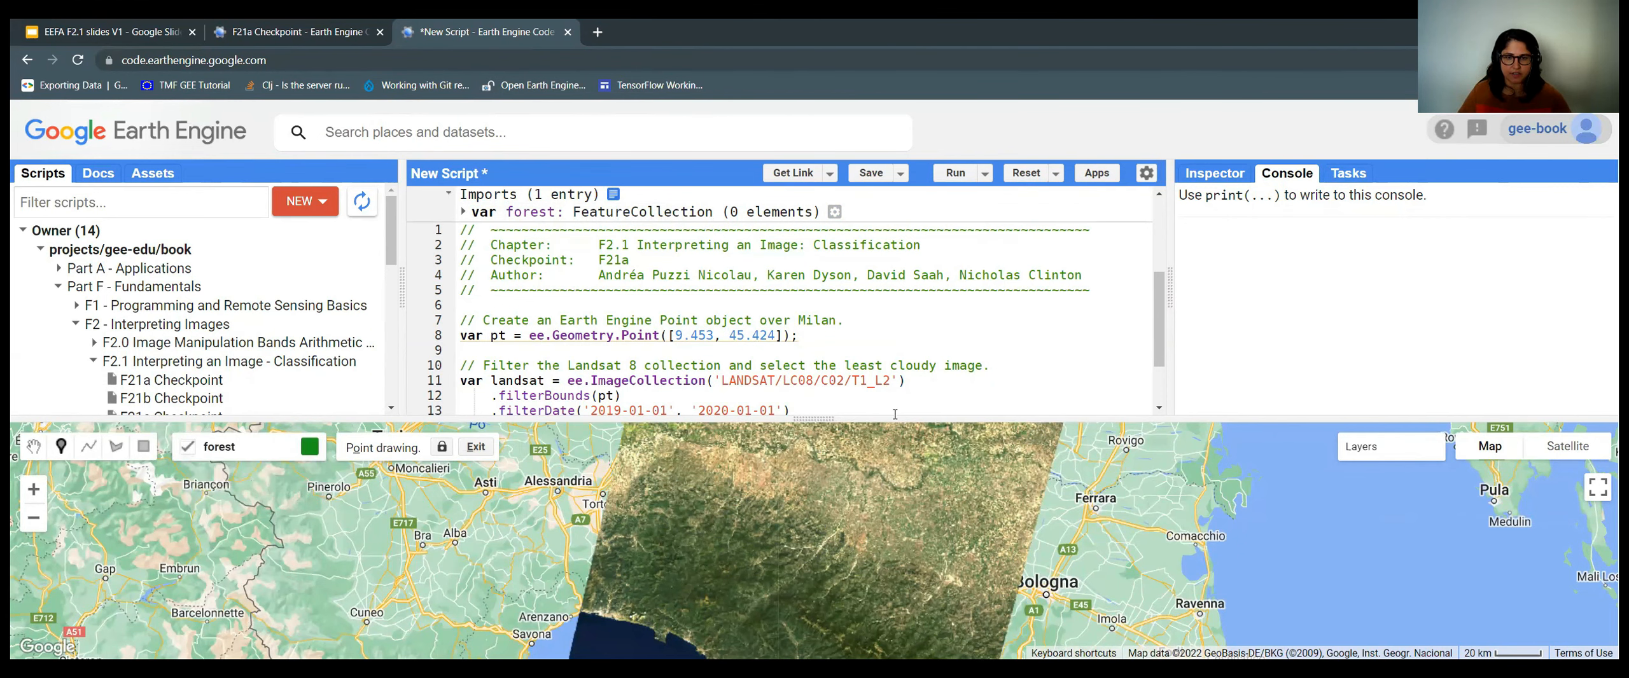
Enlarge the map and pan across the Apennines toward Bologna to find forested hills.
{"action": "left_click_drag", "start_coordinate": [896, 350], "coordinate": [813, 220]}
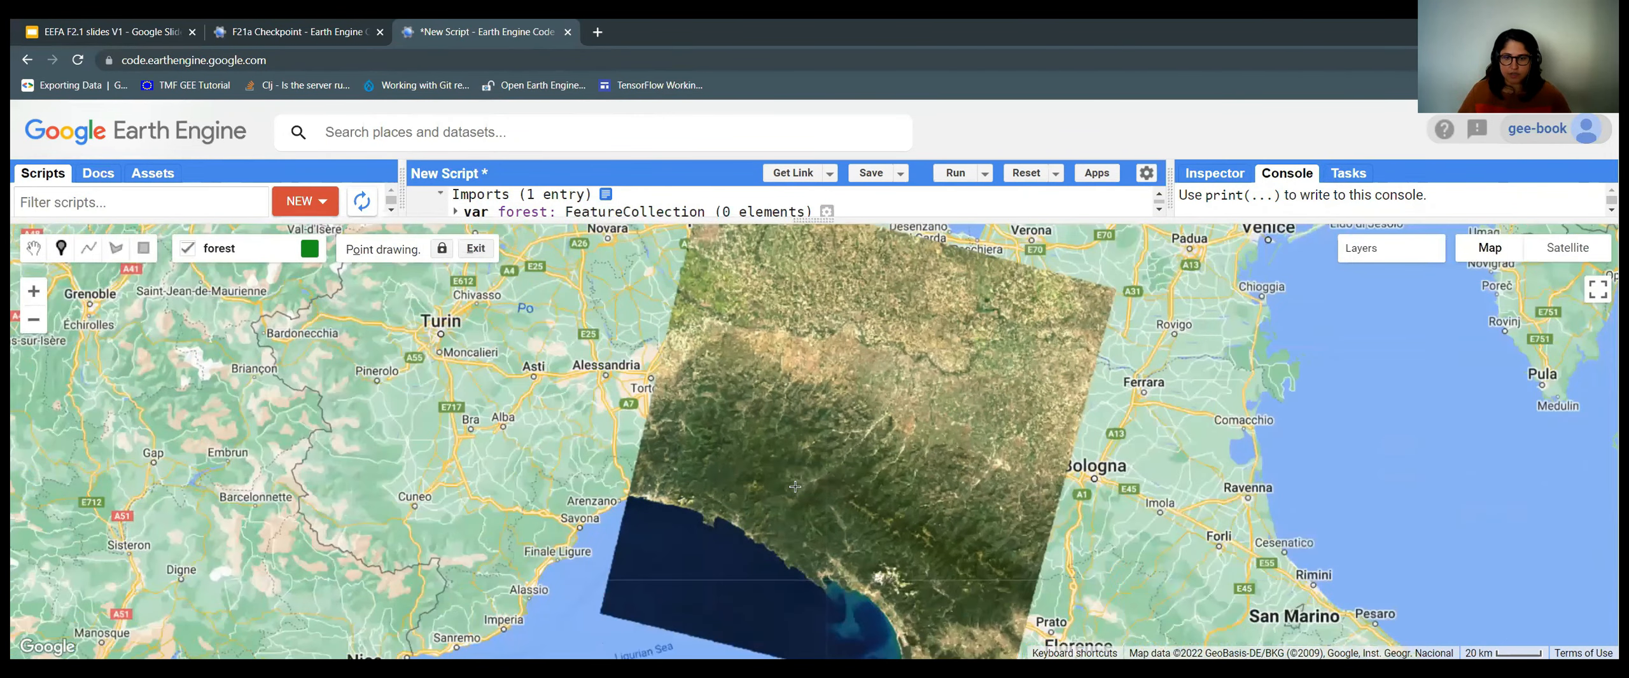
{"action": "scroll", "coordinate": [909, 452], "scroll_direction": "up", "scroll_amount": 2}
{"action": "scroll", "coordinate": [1047, 436], "scroll_direction": "up", "scroll_amount": 1}
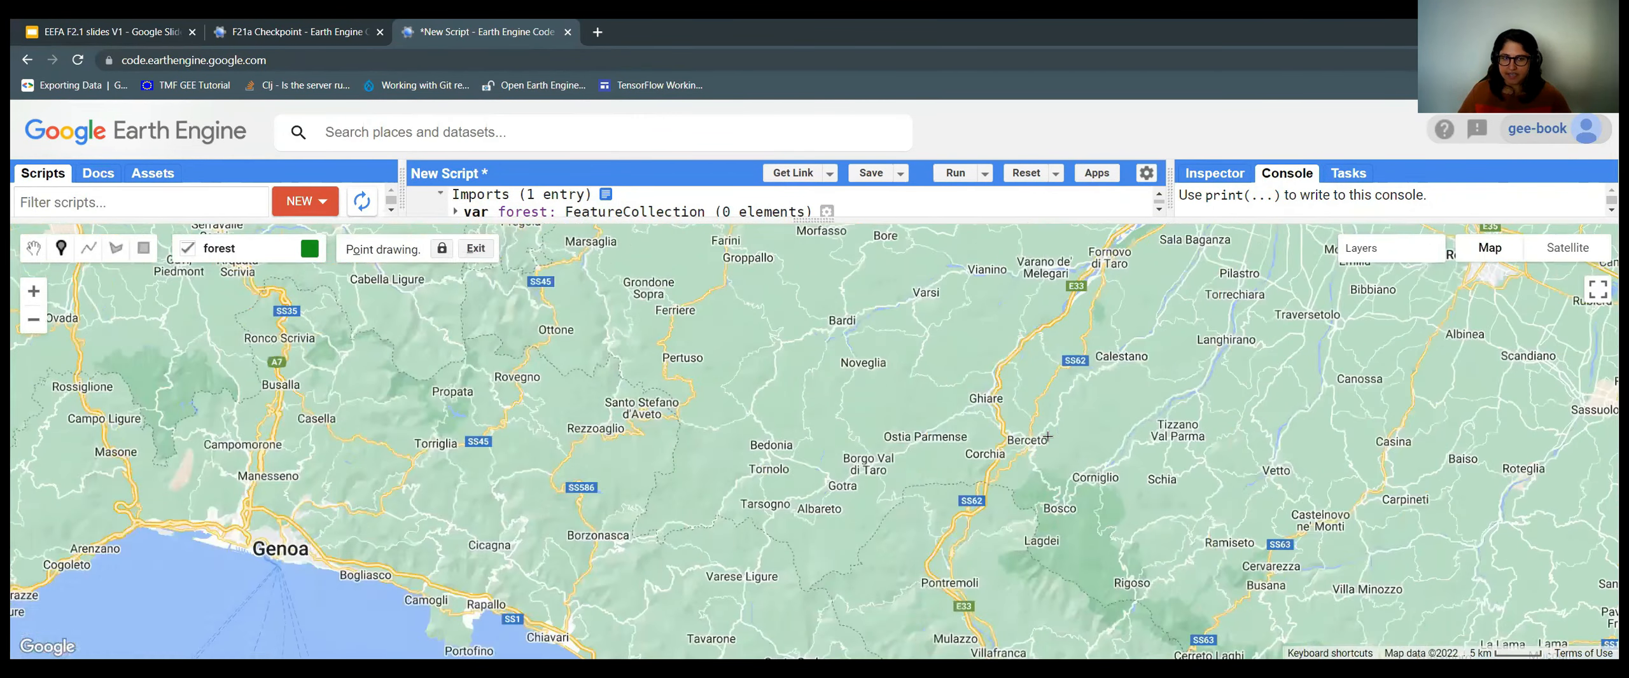
{"action": "mouse_move", "coordinate": [245, 280]}
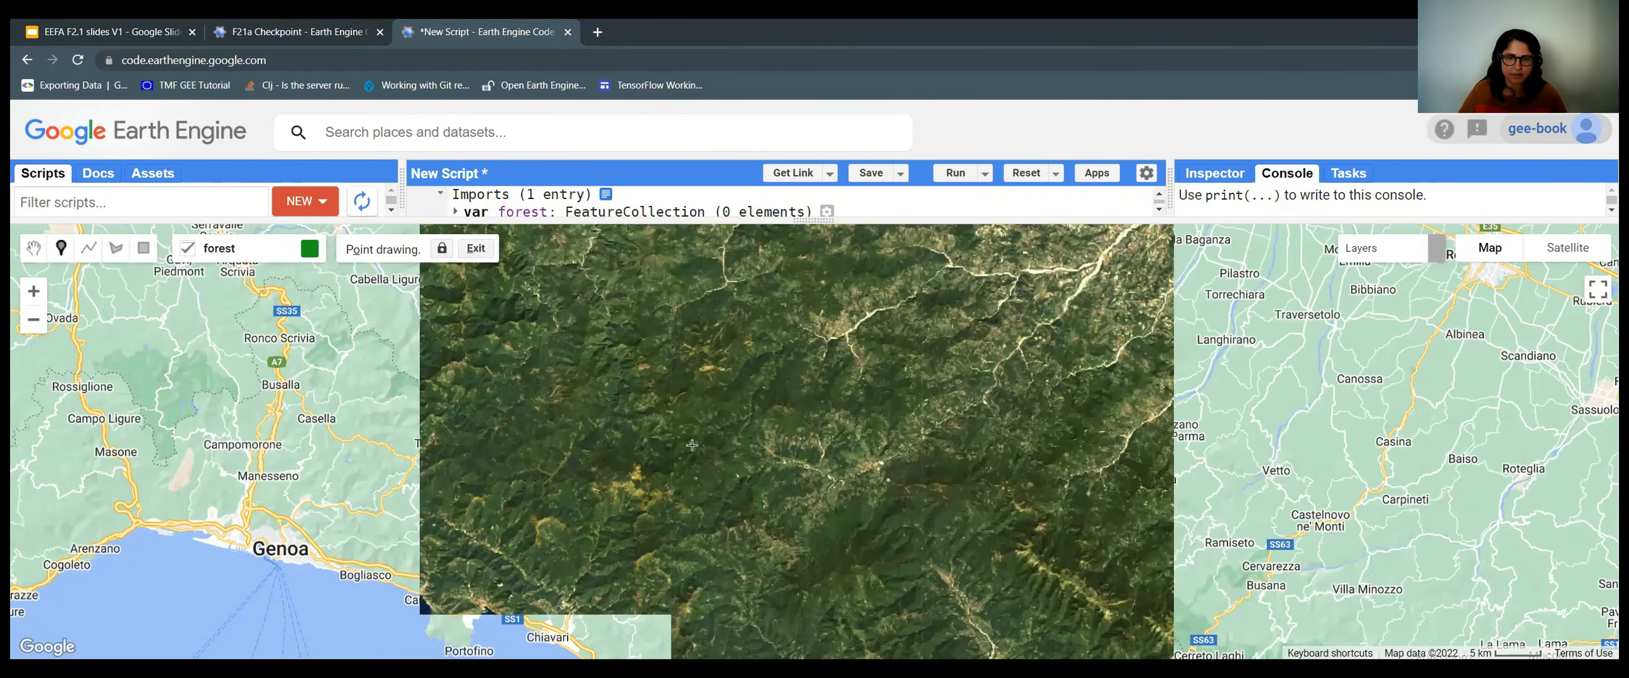
{"action": "left_click_drag", "start_coordinate": [860, 506], "coordinate": [886, 519]}
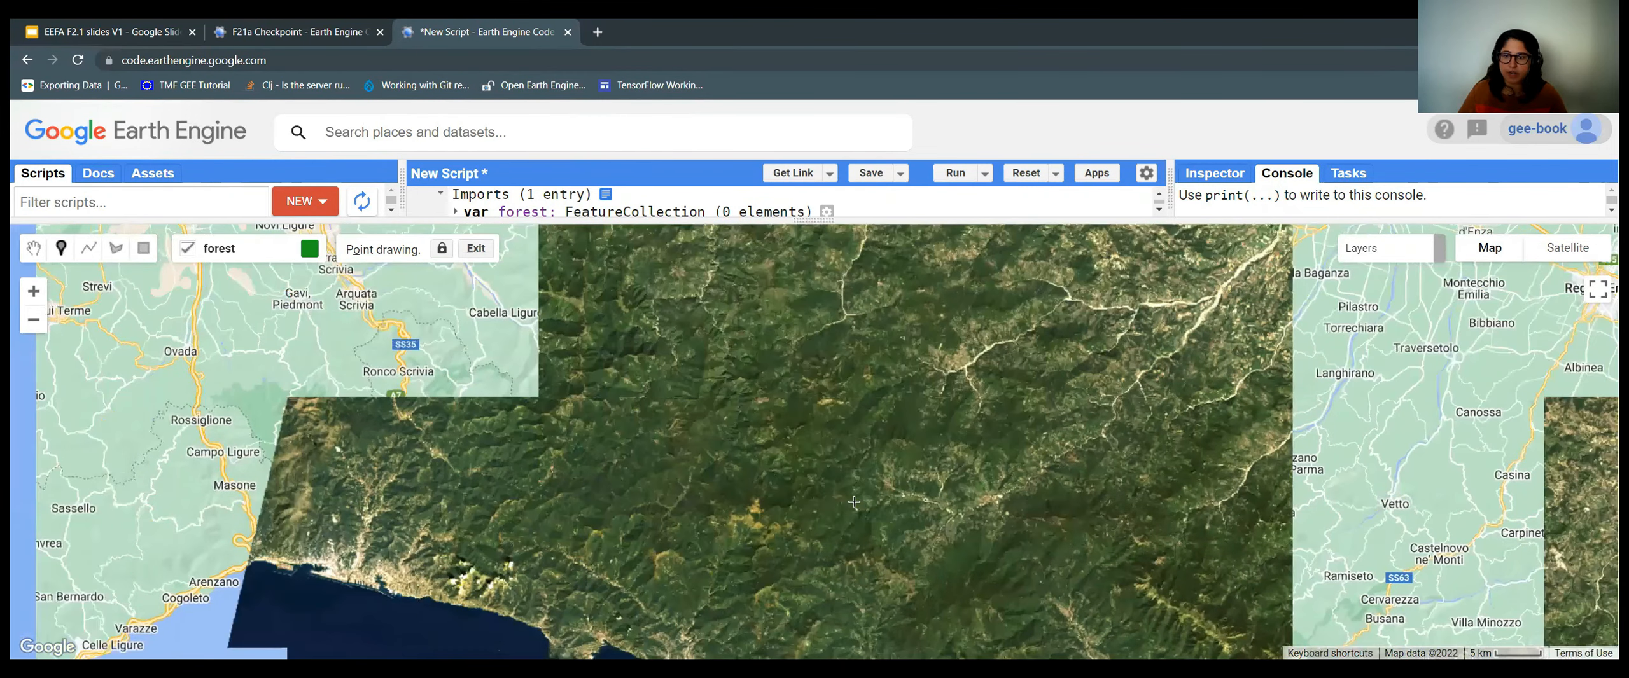
{"action": "left_click_drag", "start_coordinate": [822, 362], "coordinate": [882, 383]}
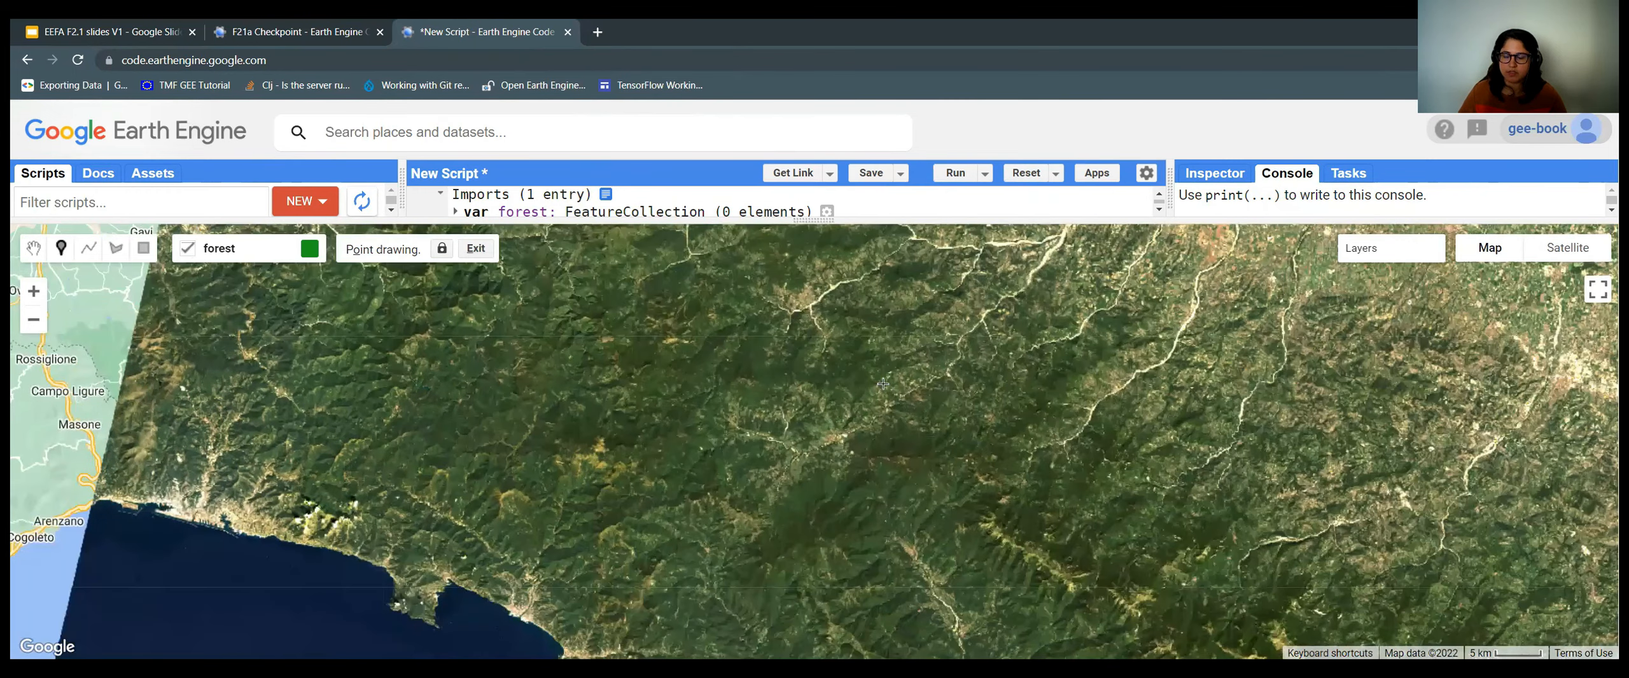
{"action": "scroll", "coordinate": [904, 454], "scroll_direction": "down", "scroll_amount": 1}
{"action": "left_click_drag", "start_coordinate": [913, 519], "coordinate": [848, 456]}
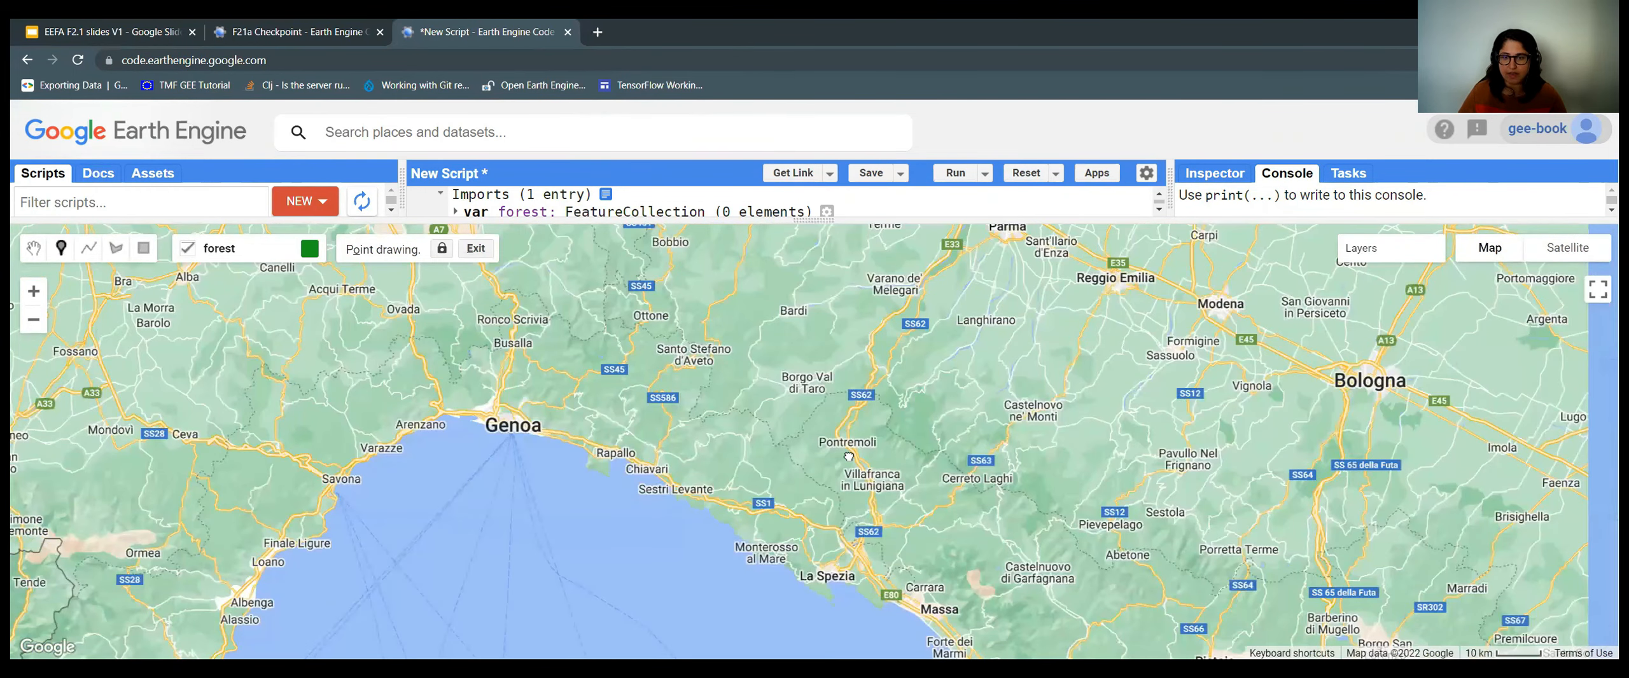
{"action": "scroll", "coordinate": [1014, 571], "scroll_direction": "down", "scroll_amount": 1}
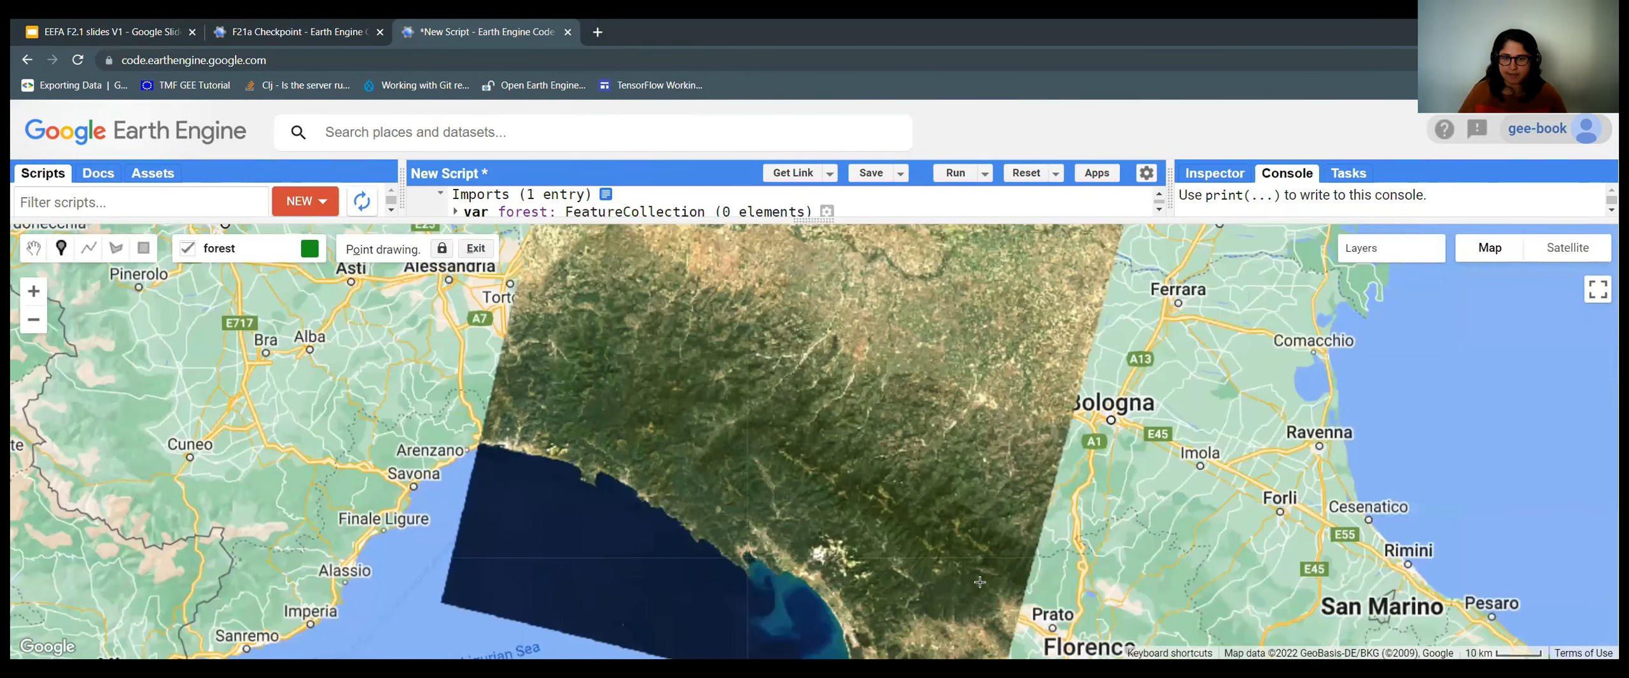
{"action": "scroll", "coordinate": [1017, 531], "scroll_direction": "up", "scroll_amount": 1}
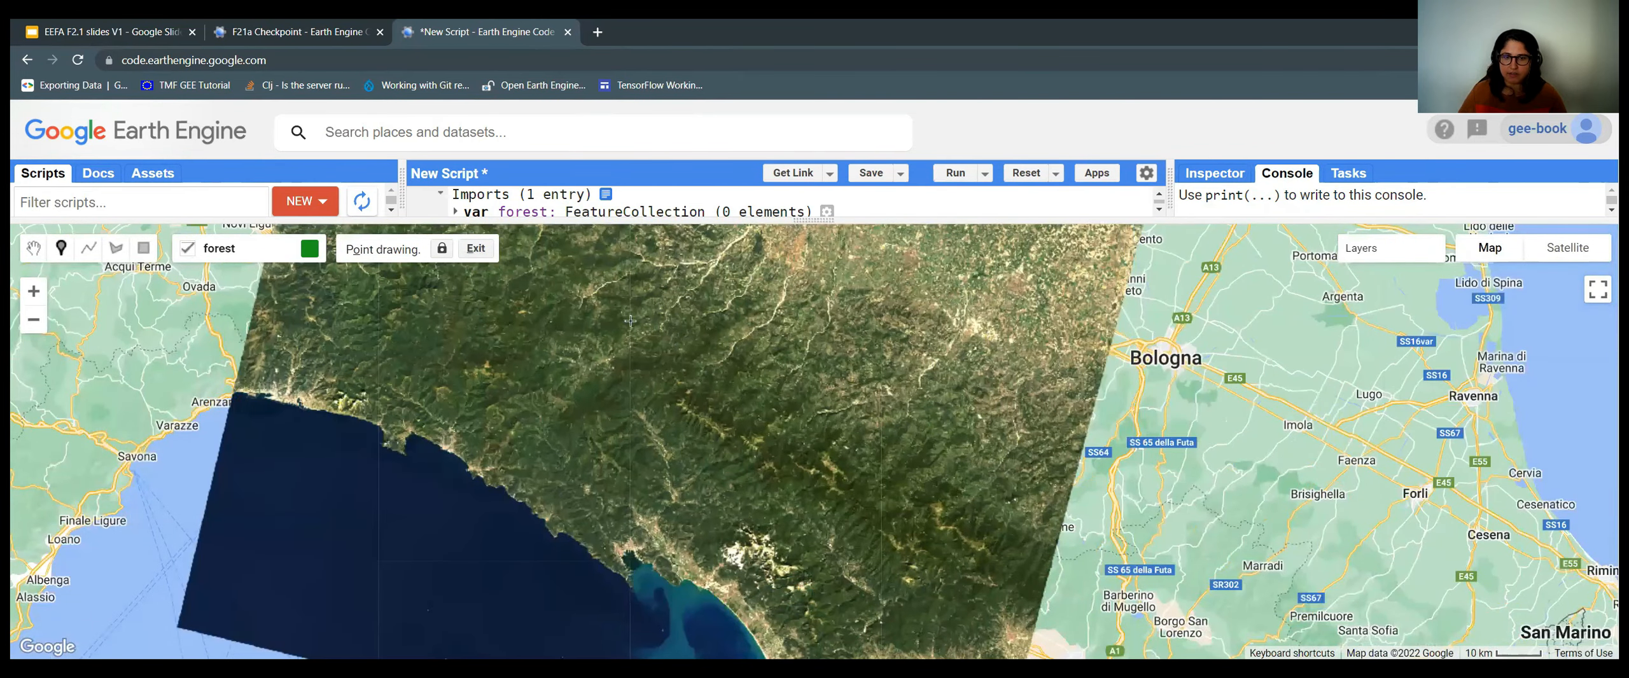
{"action": "left_click_drag", "start_coordinate": [960, 470], "coordinate": [980, 483]}
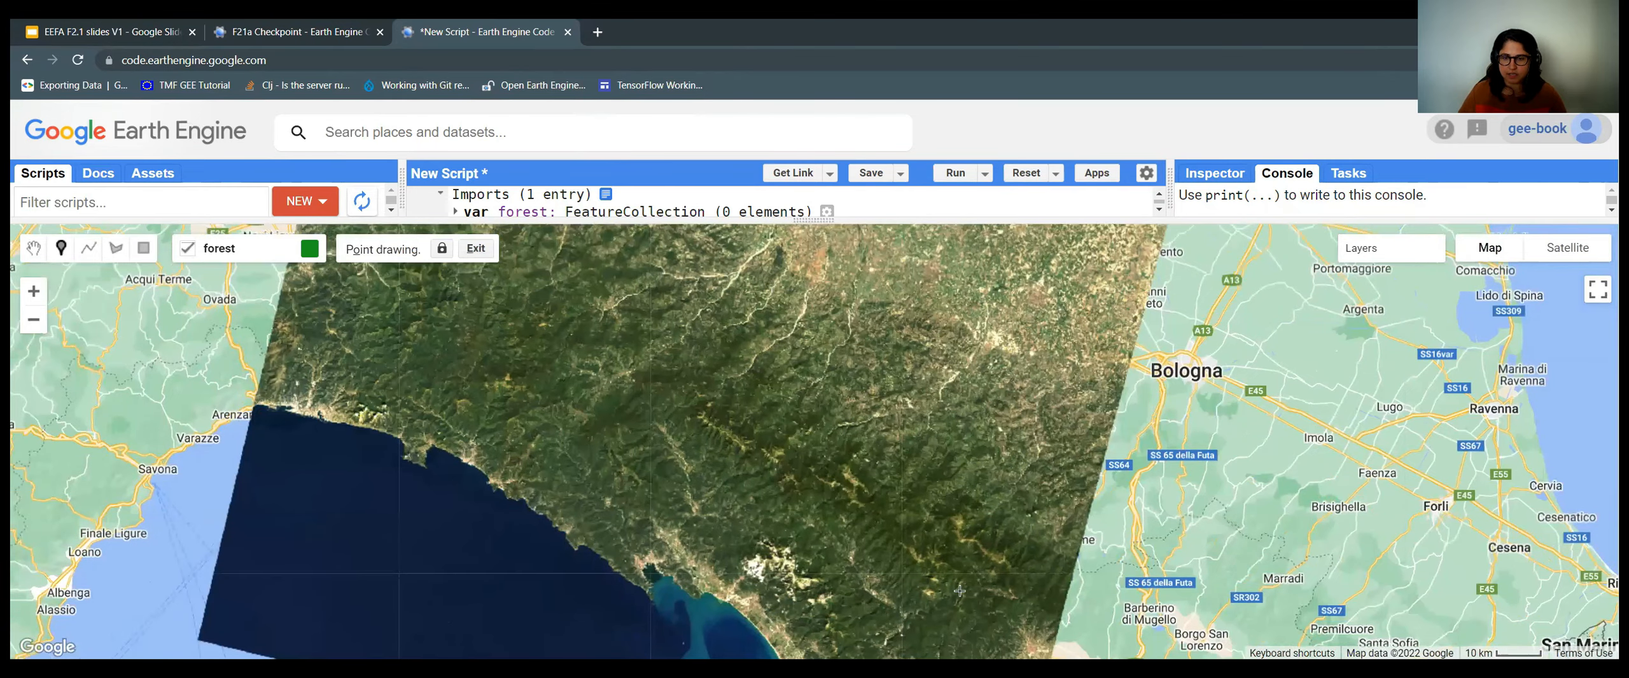
{"action": "left_click_drag", "start_coordinate": [514, 283], "coordinate": [778, 387]}
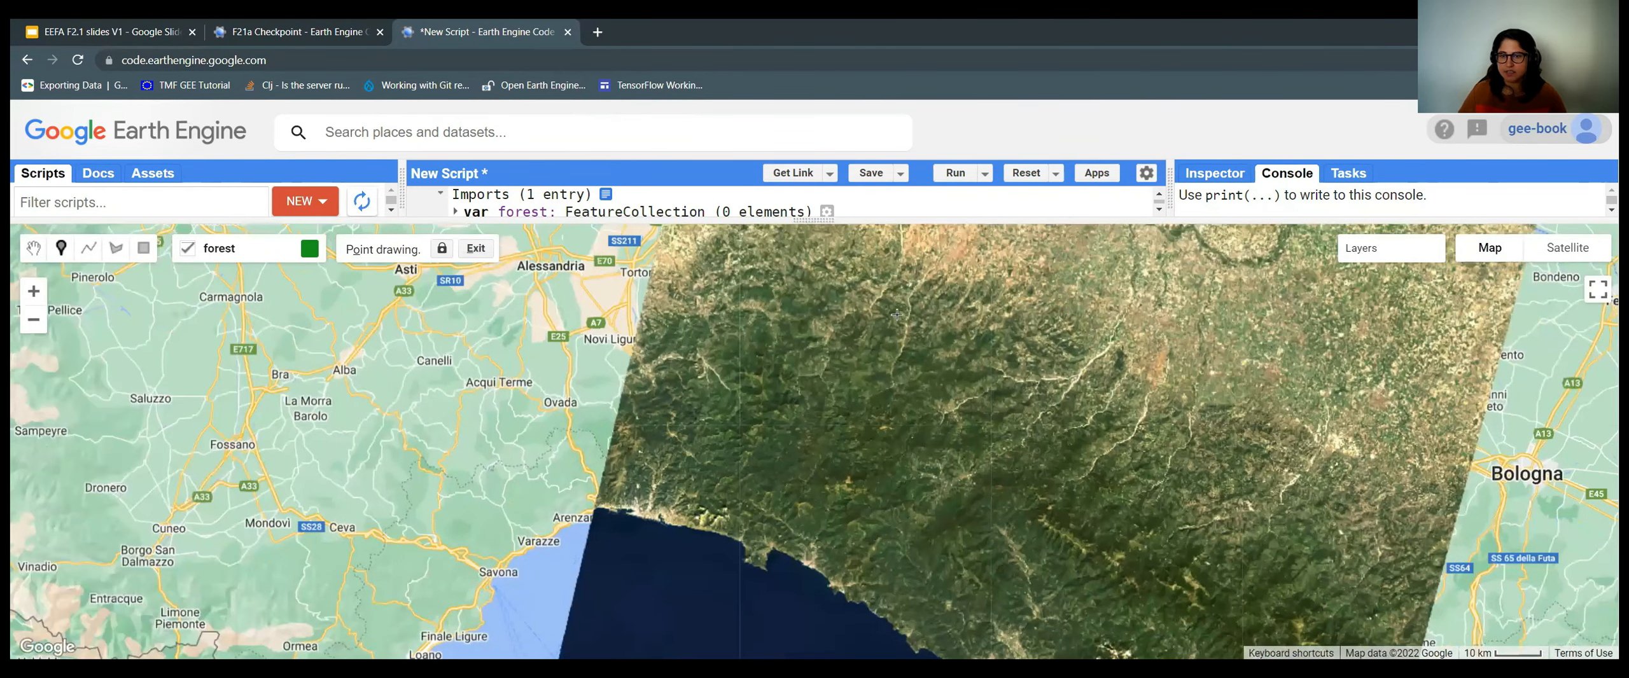
{"action": "left_click_drag", "start_coordinate": [865, 583], "coordinate": [707, 420]}
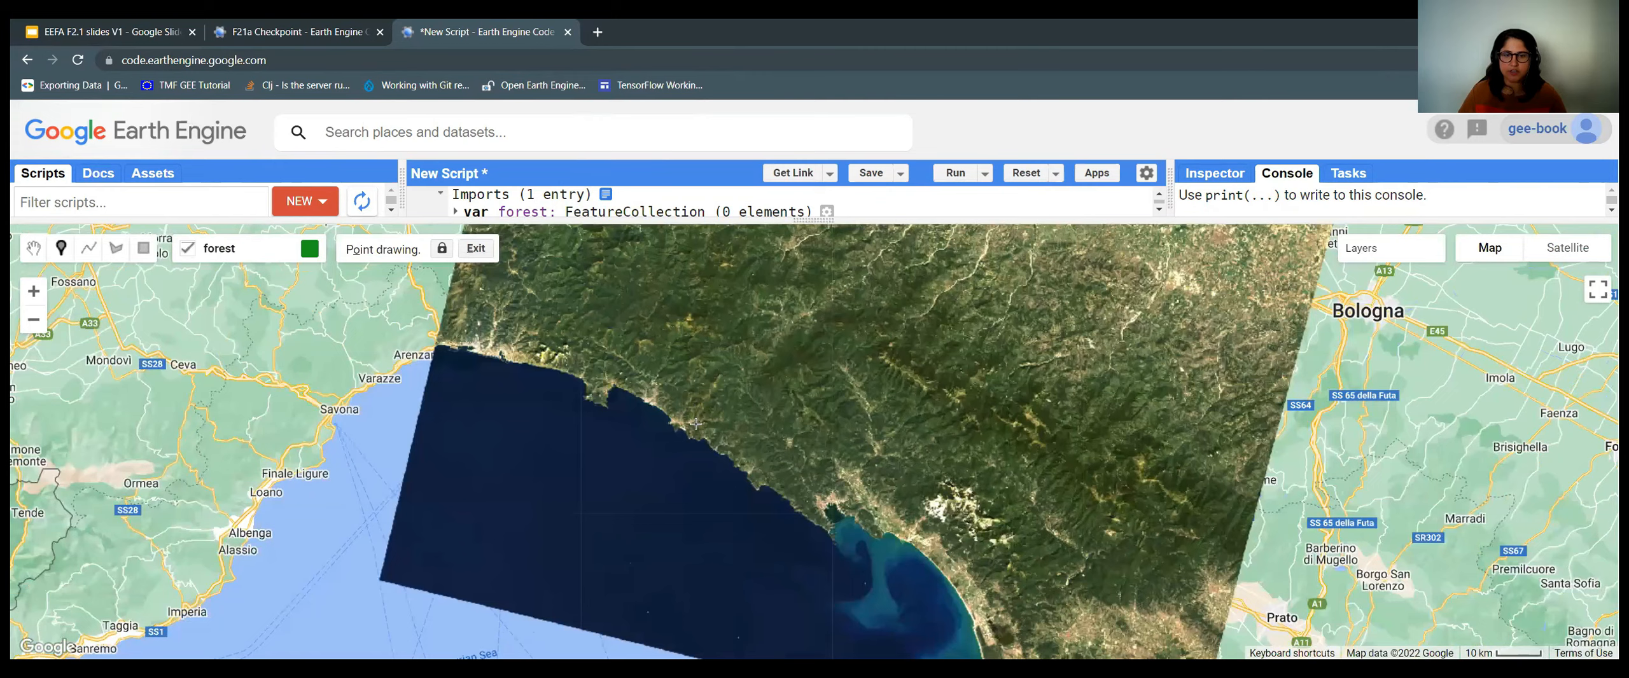
{"action": "scroll", "coordinate": [706, 443], "scroll_direction": "up", "scroll_amount": 1}
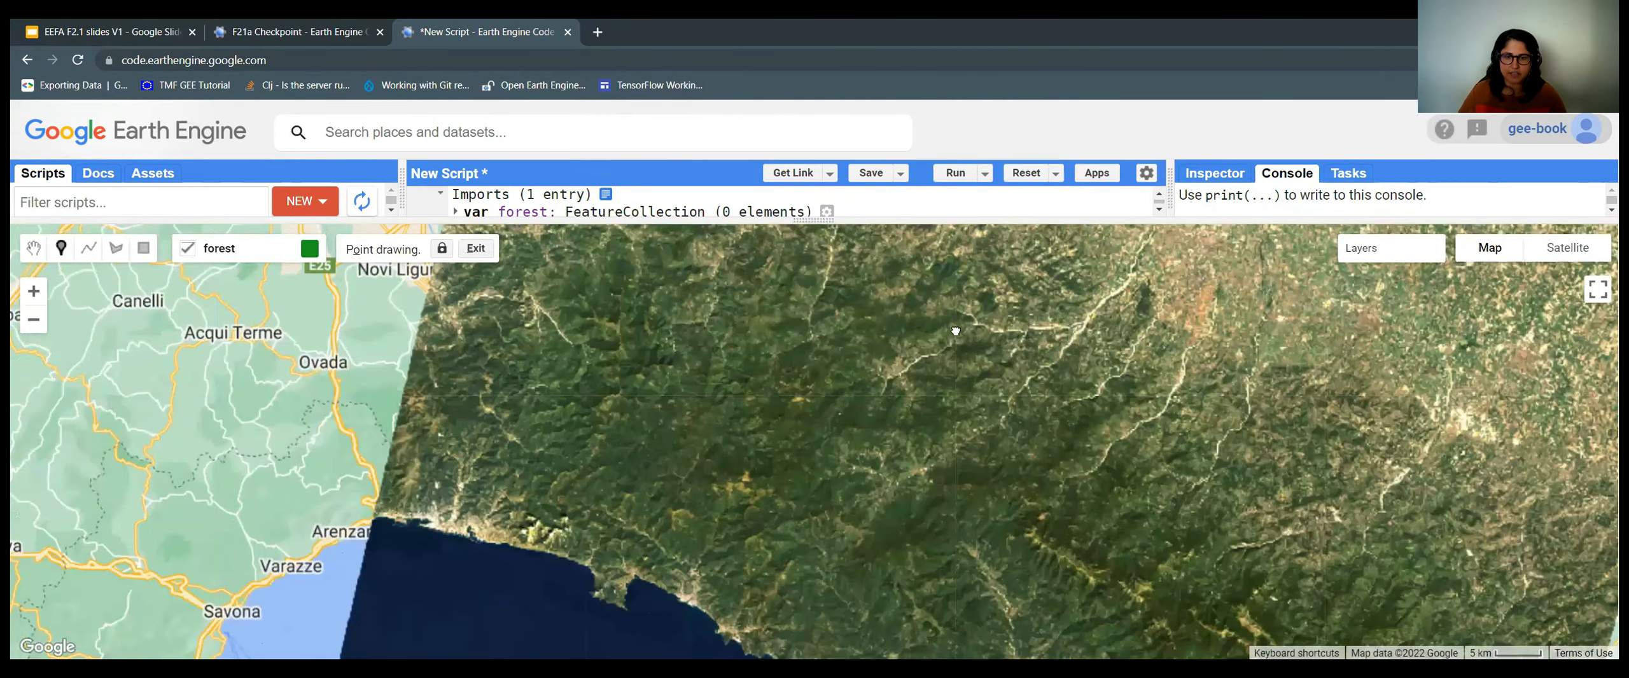
{"action": "scroll", "coordinate": [955, 331], "scroll_direction": "up", "scroll_amount": 3}
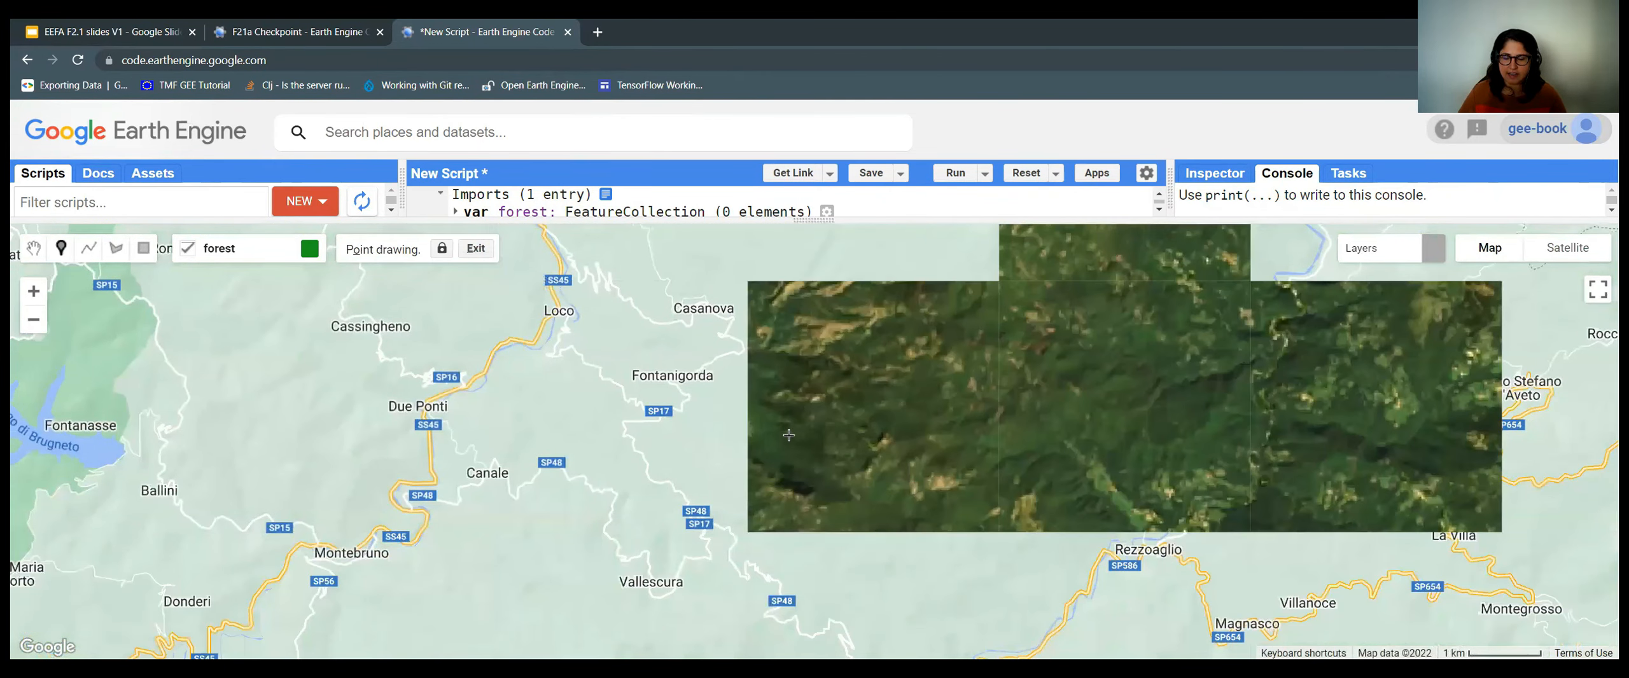
{"action": "scroll", "coordinate": [789, 435], "scroll_direction": "down", "scroll_amount": 1}
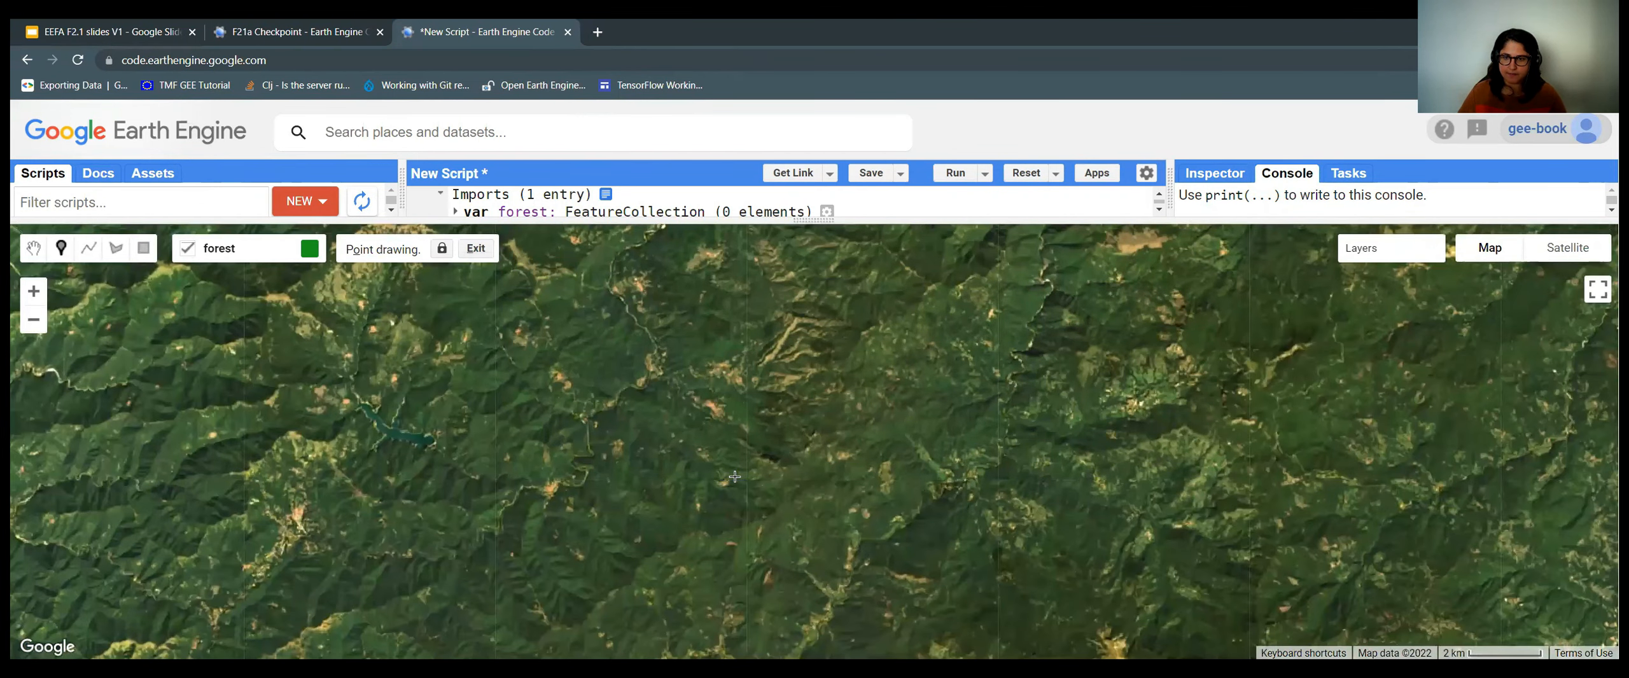
{"action": "scroll", "coordinate": [737, 471], "scroll_direction": "down", "scroll_amount": 1}
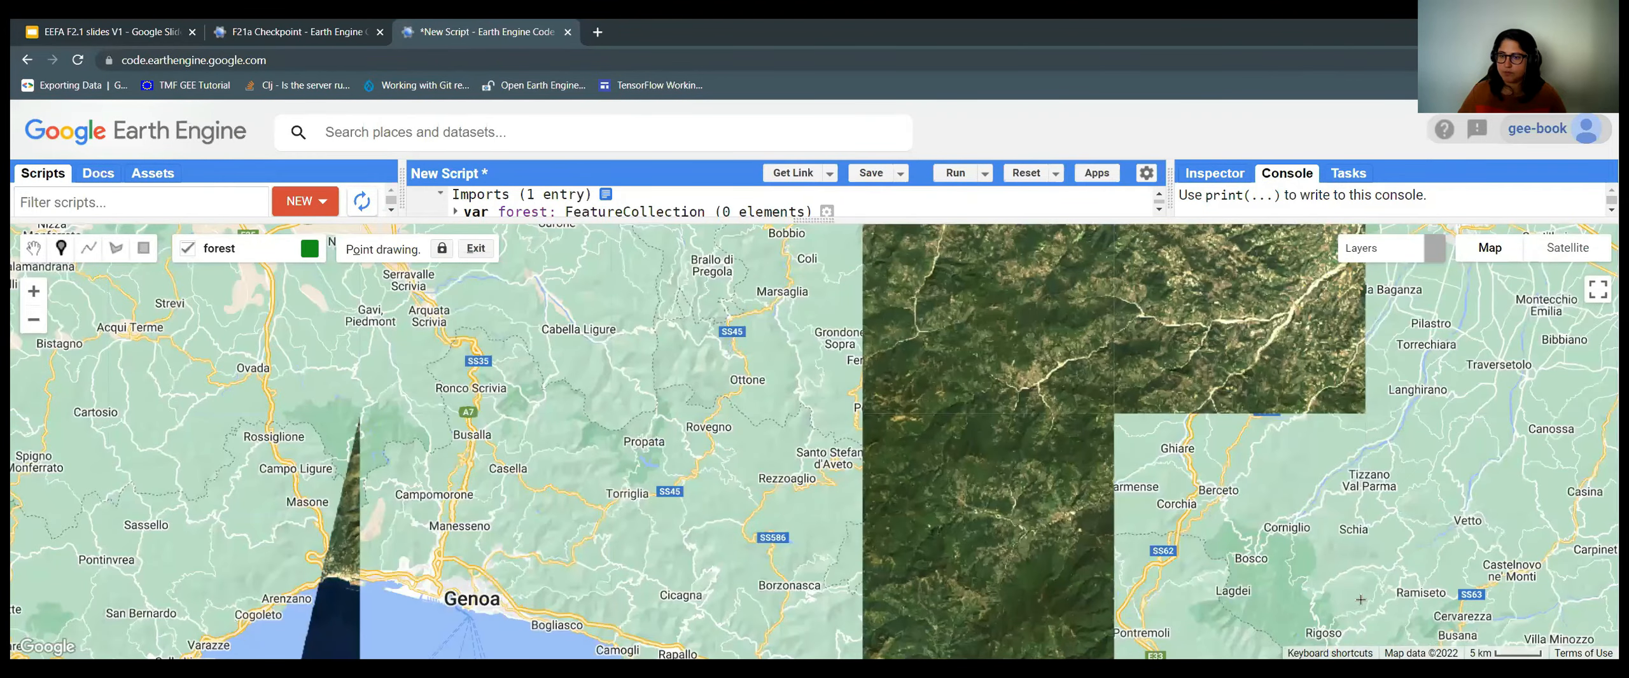
{"action": "left_click_drag", "start_coordinate": [1360, 600], "coordinate": [765, 365]}
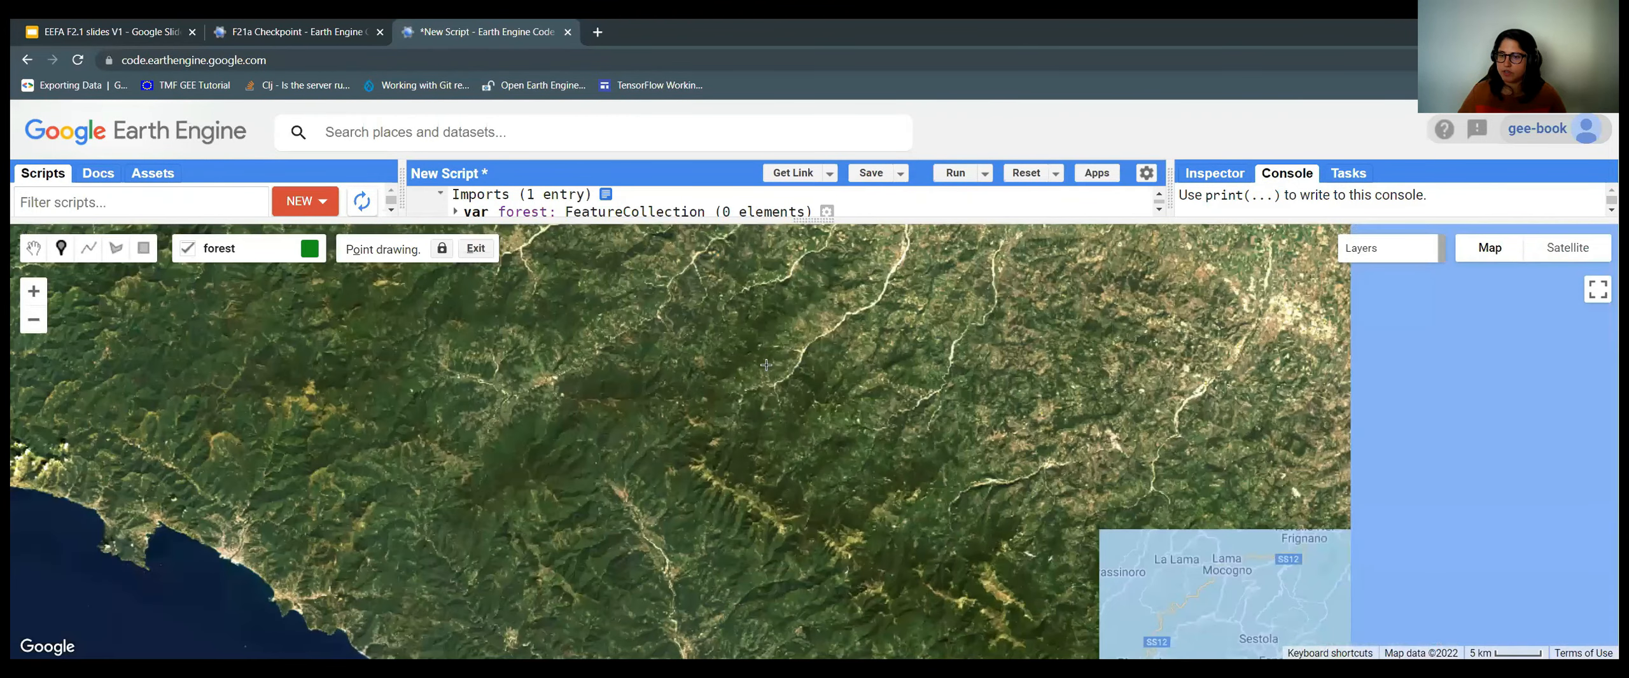
{"action": "left_click_drag", "start_coordinate": [878, 511], "coordinate": [827, 504]}
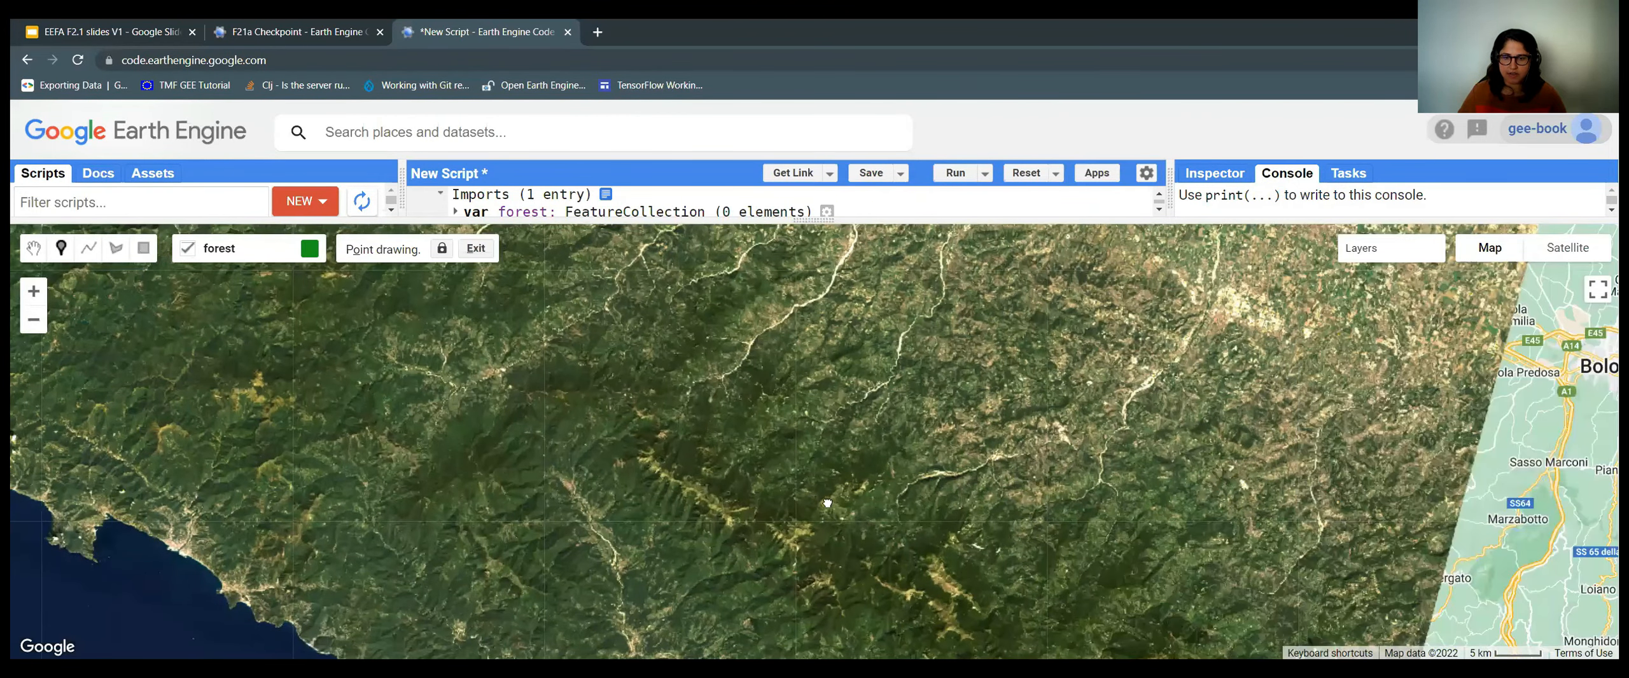
{"action": "scroll", "coordinate": [839, 425], "scroll_direction": "up", "scroll_amount": 2}
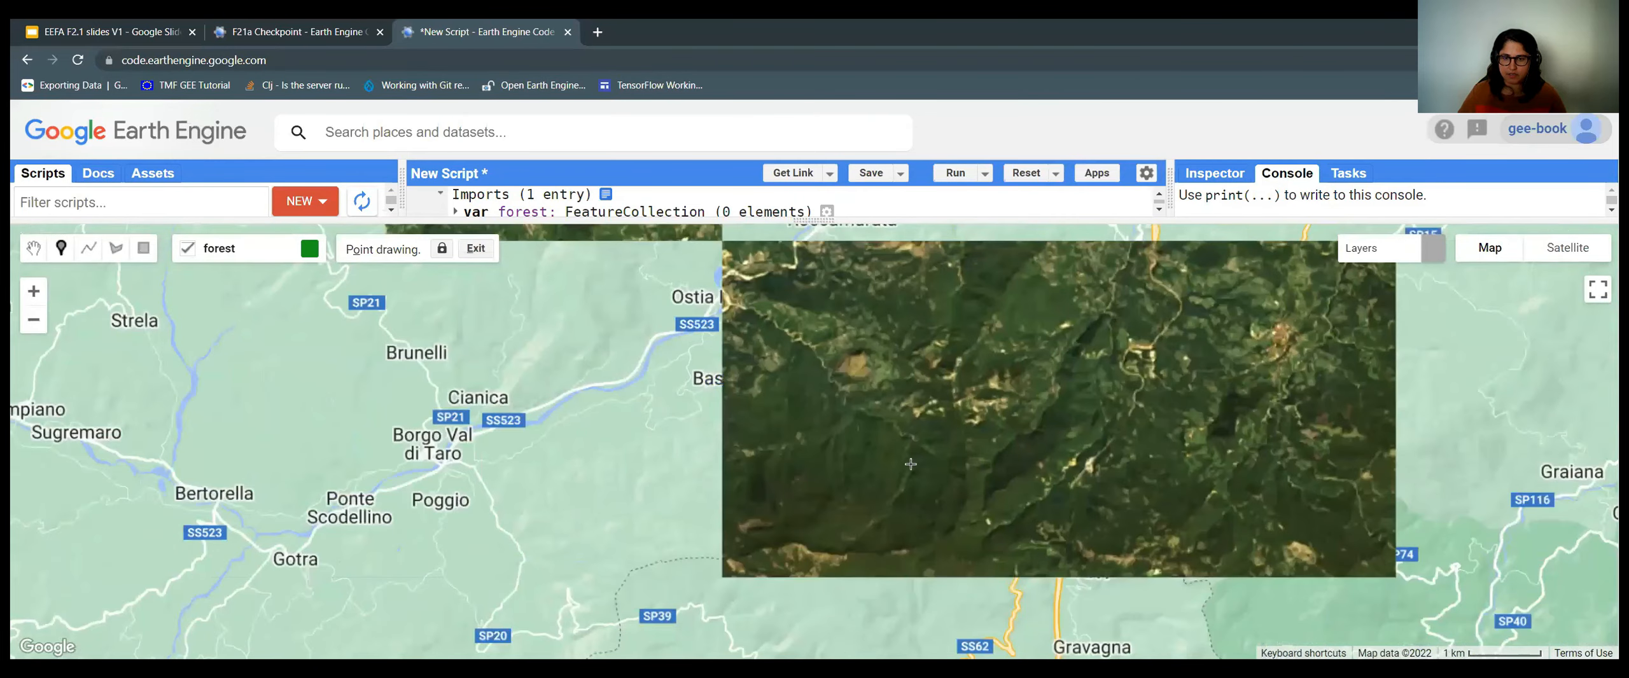
{"action": "scroll", "coordinate": [900, 458], "scroll_direction": "up", "scroll_amount": 1}
Place the first three forest points on wooded hillsides.
{"action": "left_click", "coordinate": [901, 457]}
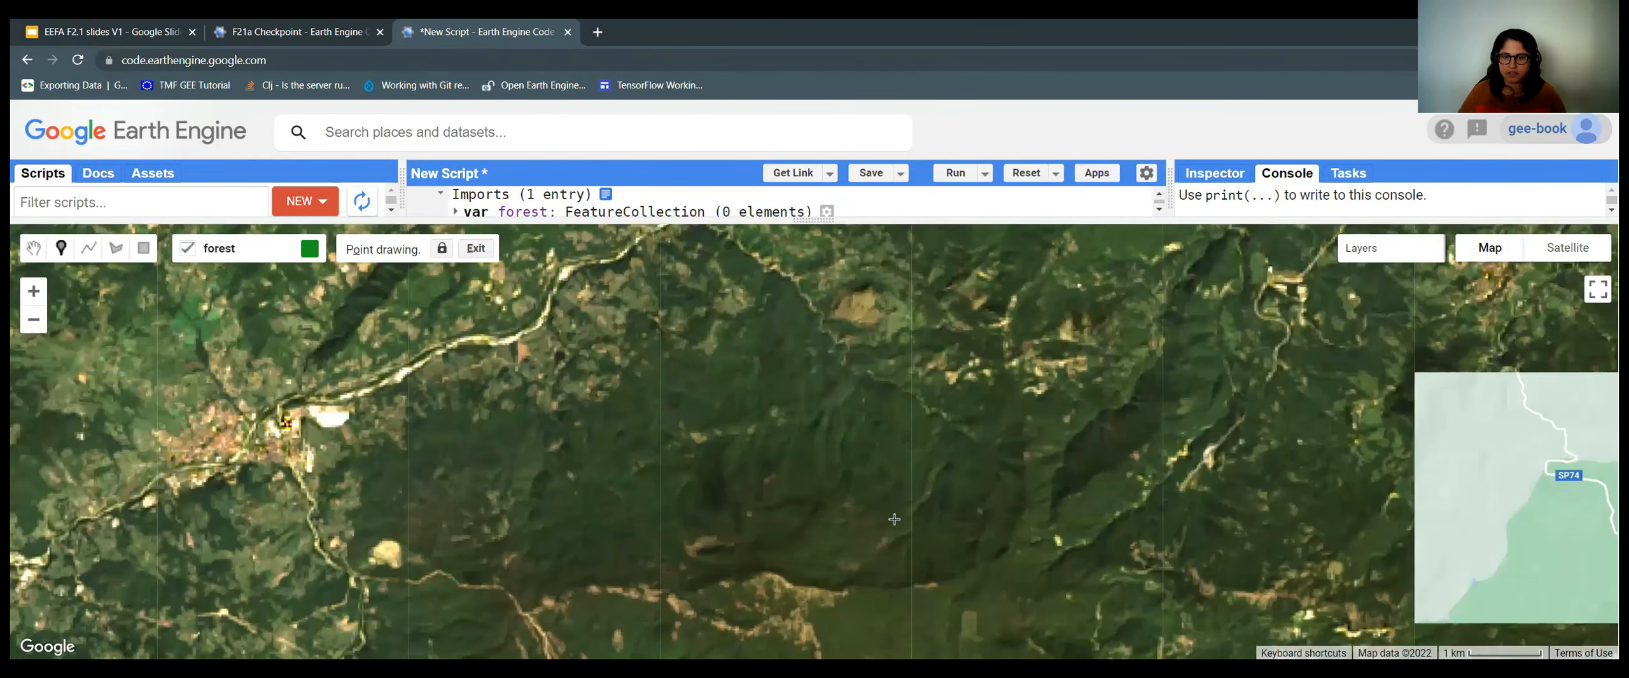
{"action": "scroll", "coordinate": [894, 519], "scroll_direction": "down", "scroll_amount": 1}
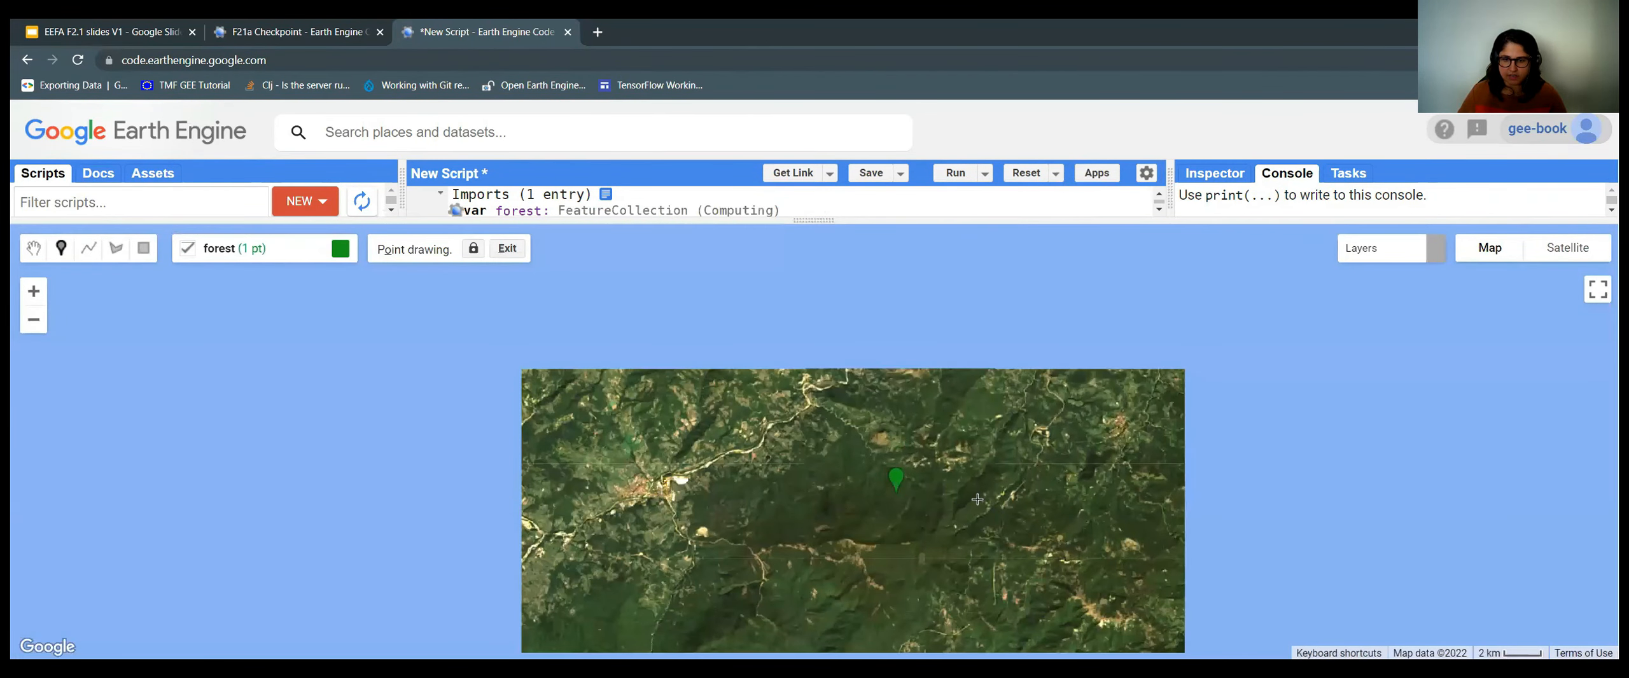
{"action": "scroll", "coordinate": [946, 496], "scroll_direction": "down", "scroll_amount": 1}
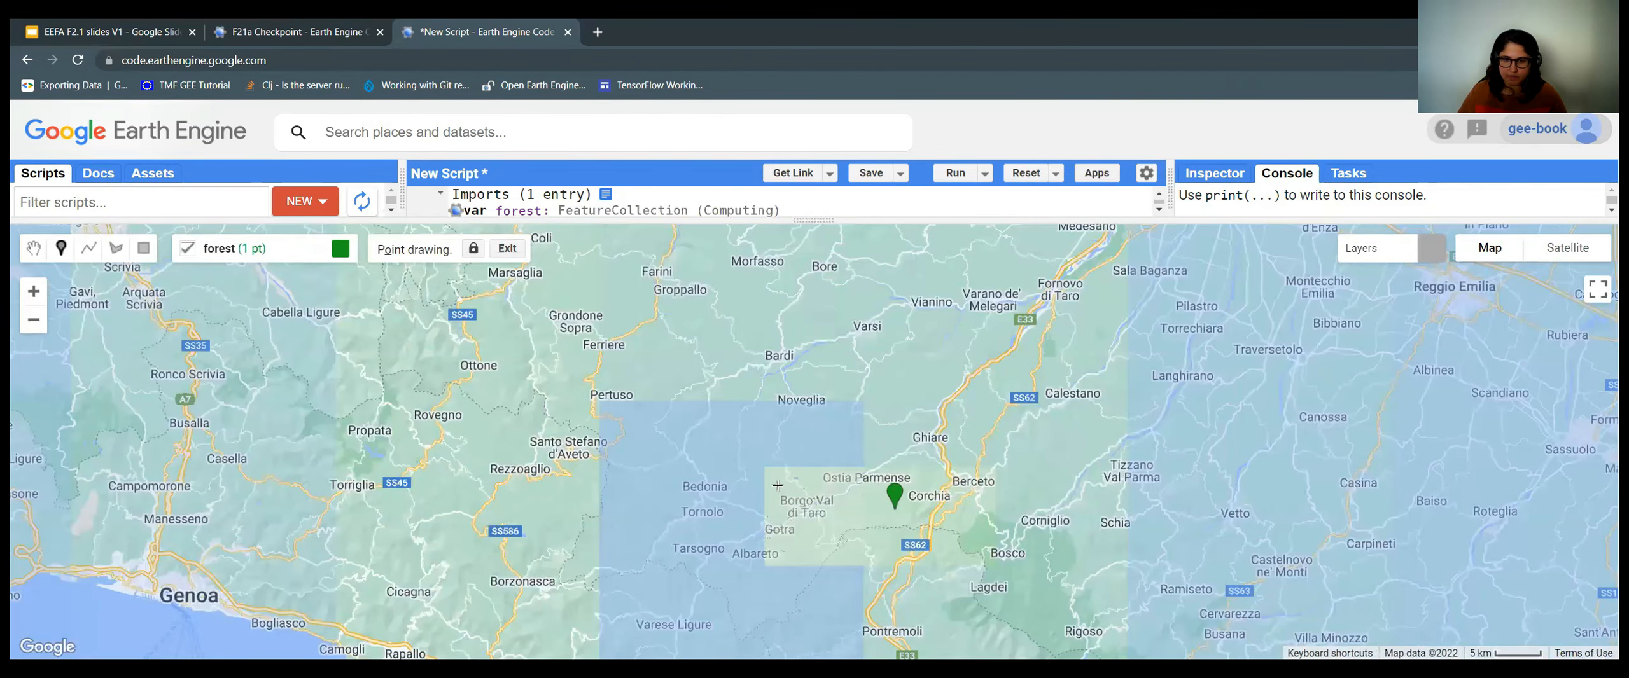
{"action": "left_click_drag", "start_coordinate": [638, 493], "coordinate": [777, 486]}
{"action": "scroll", "coordinate": [726, 465], "scroll_direction": "up", "scroll_amount": 1}
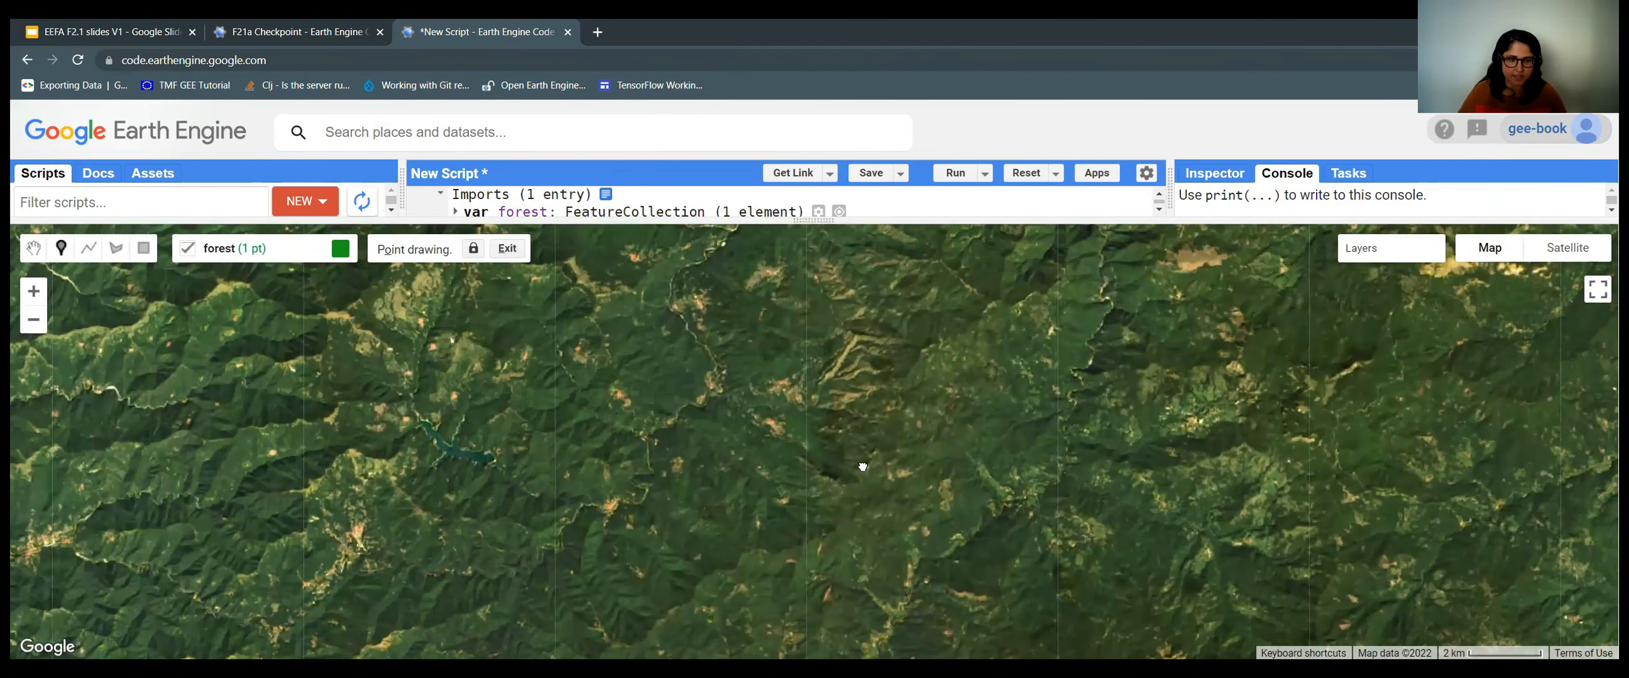
{"action": "left_click_drag", "start_coordinate": [862, 467], "coordinate": [916, 466]}
{"action": "left_click_drag", "start_coordinate": [488, 352], "coordinate": [646, 369]}
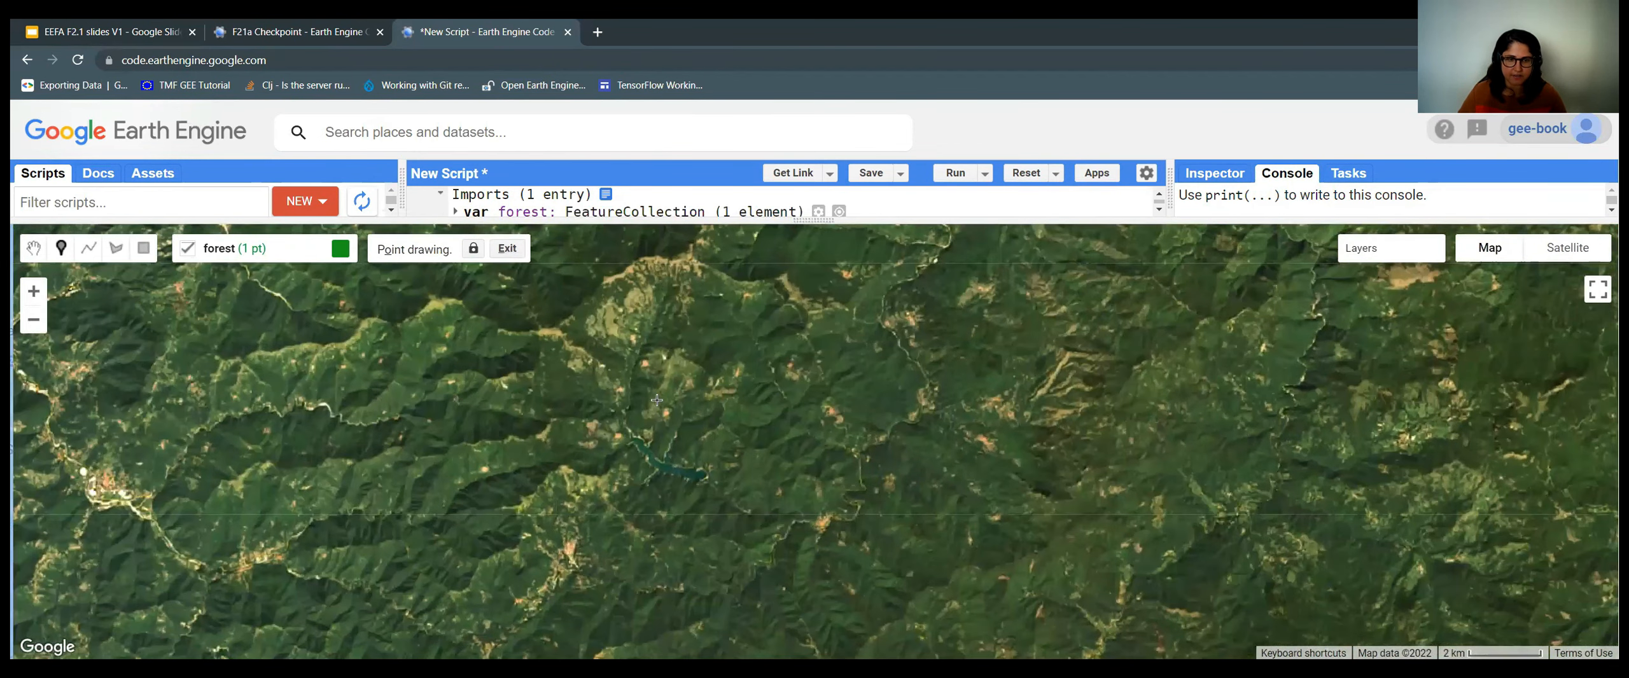
{"action": "left_click", "coordinate": [766, 411]}
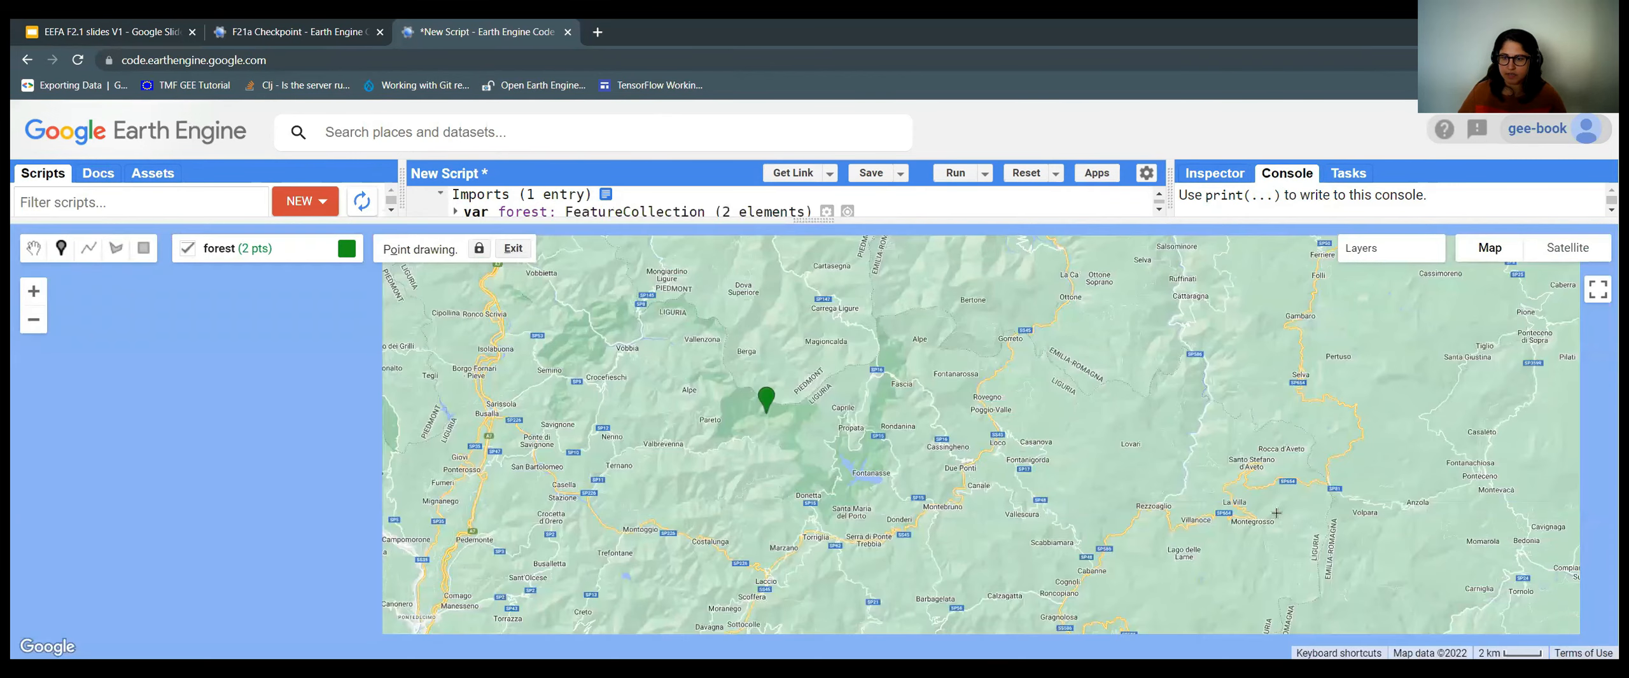
{"action": "scroll", "coordinate": [817, 414], "scroll_direction": "down", "scroll_amount": 2}
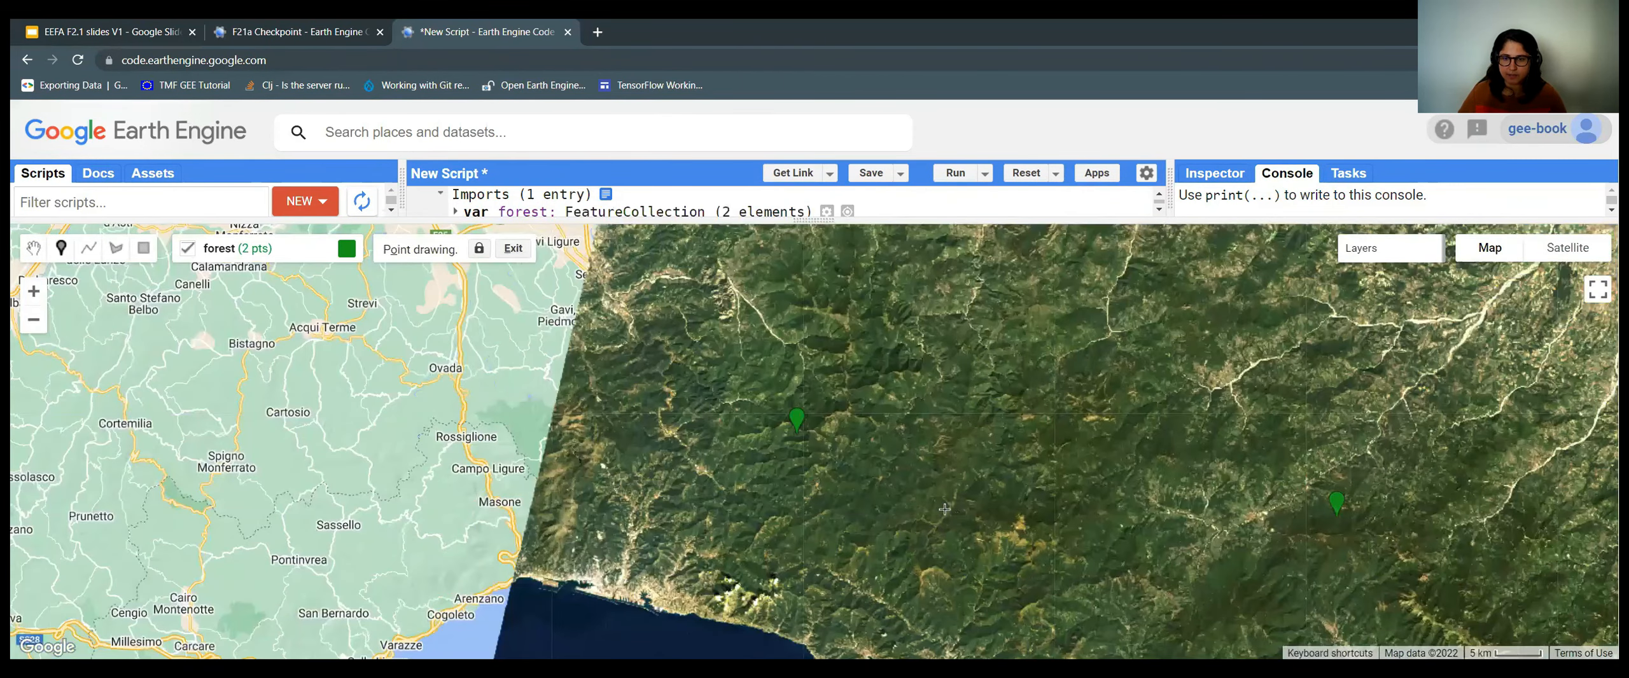
{"action": "left_click_drag", "start_coordinate": [871, 306], "coordinate": [860, 398]}
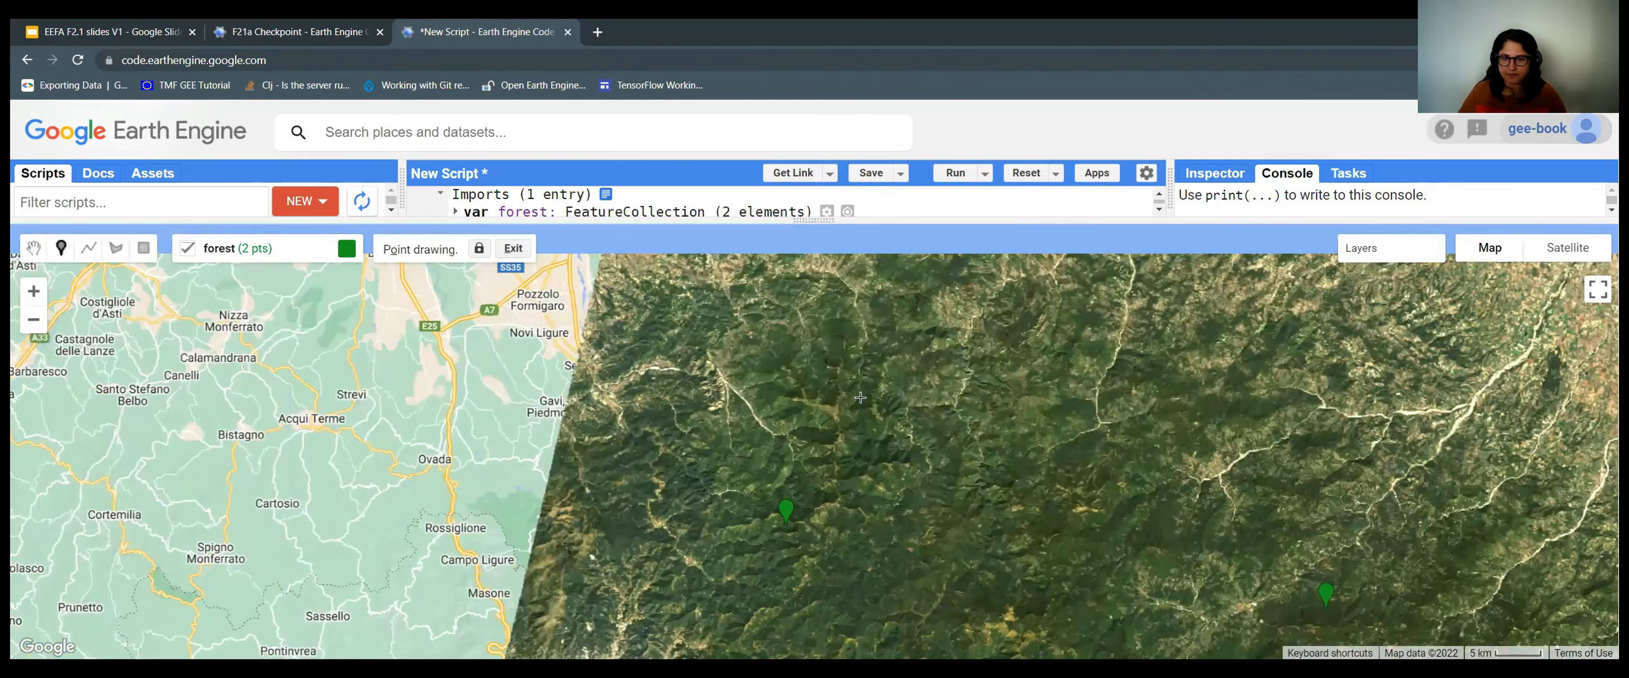
{"action": "left_click", "coordinate": [891, 439]}
Place the fourth and fifth forest points, bringing forest to 5 elements.
{"action": "scroll", "coordinate": [891, 439], "scroll_direction": "up", "scroll_amount": 3}
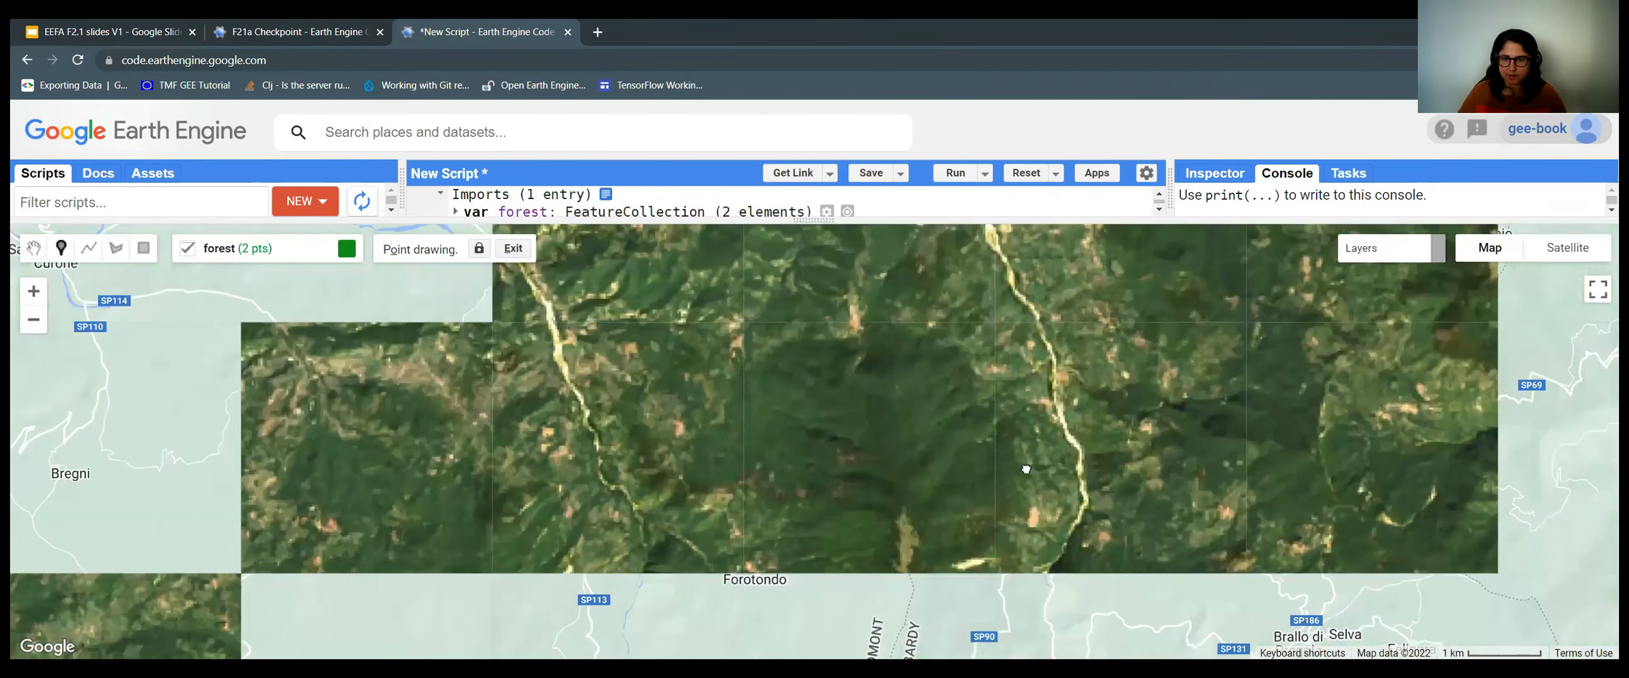
{"action": "left_click_drag", "start_coordinate": [1054, 419], "coordinate": [910, 444]}
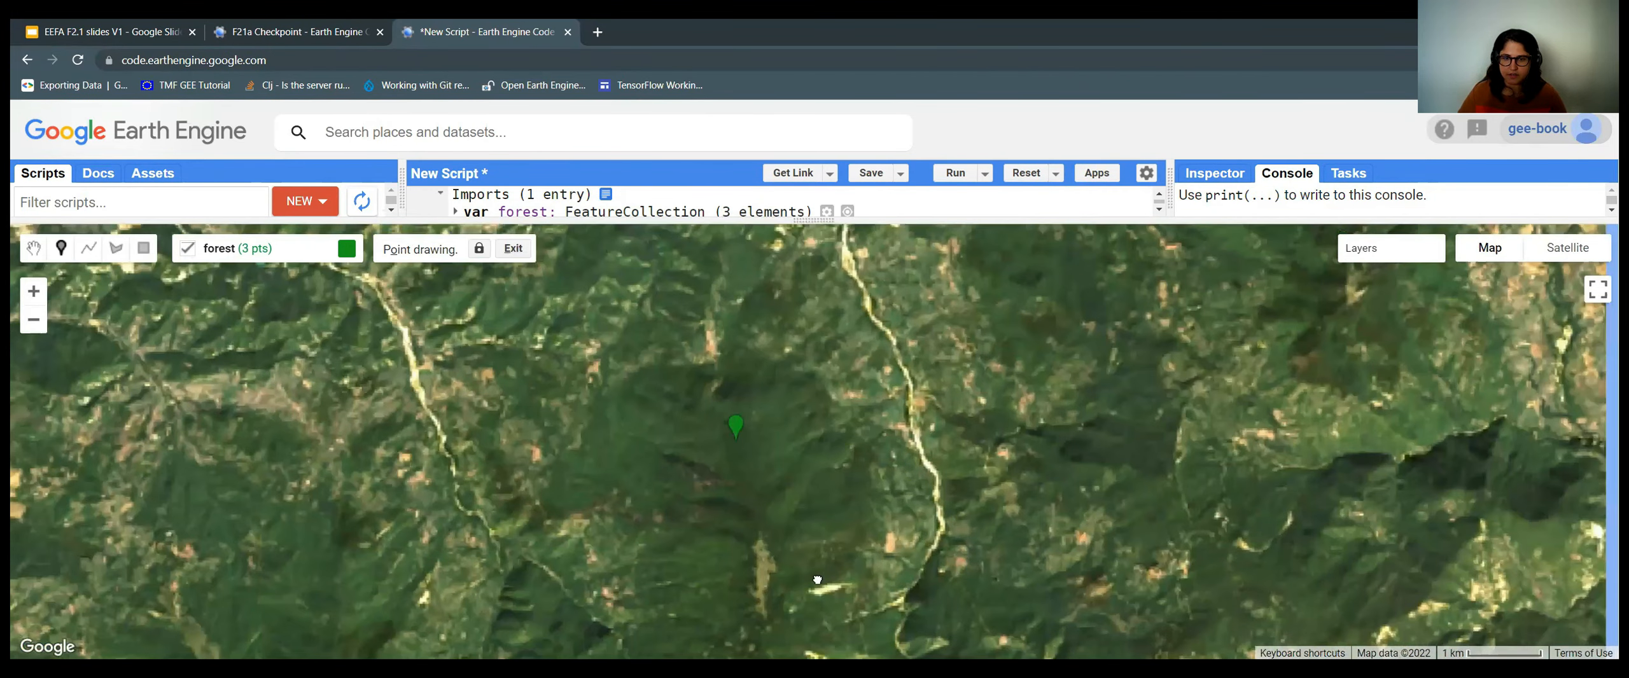
{"action": "left_click_drag", "start_coordinate": [817, 580], "coordinate": [812, 452]}
{"action": "left_click_drag", "start_coordinate": [1292, 411], "coordinate": [883, 404]}
{"action": "left_click_drag", "start_coordinate": [1238, 441], "coordinate": [983, 589]}
{"action": "left_click", "coordinate": [1044, 478]}
{"action": "left_click_drag", "start_coordinate": [1105, 461], "coordinate": [841, 450]}
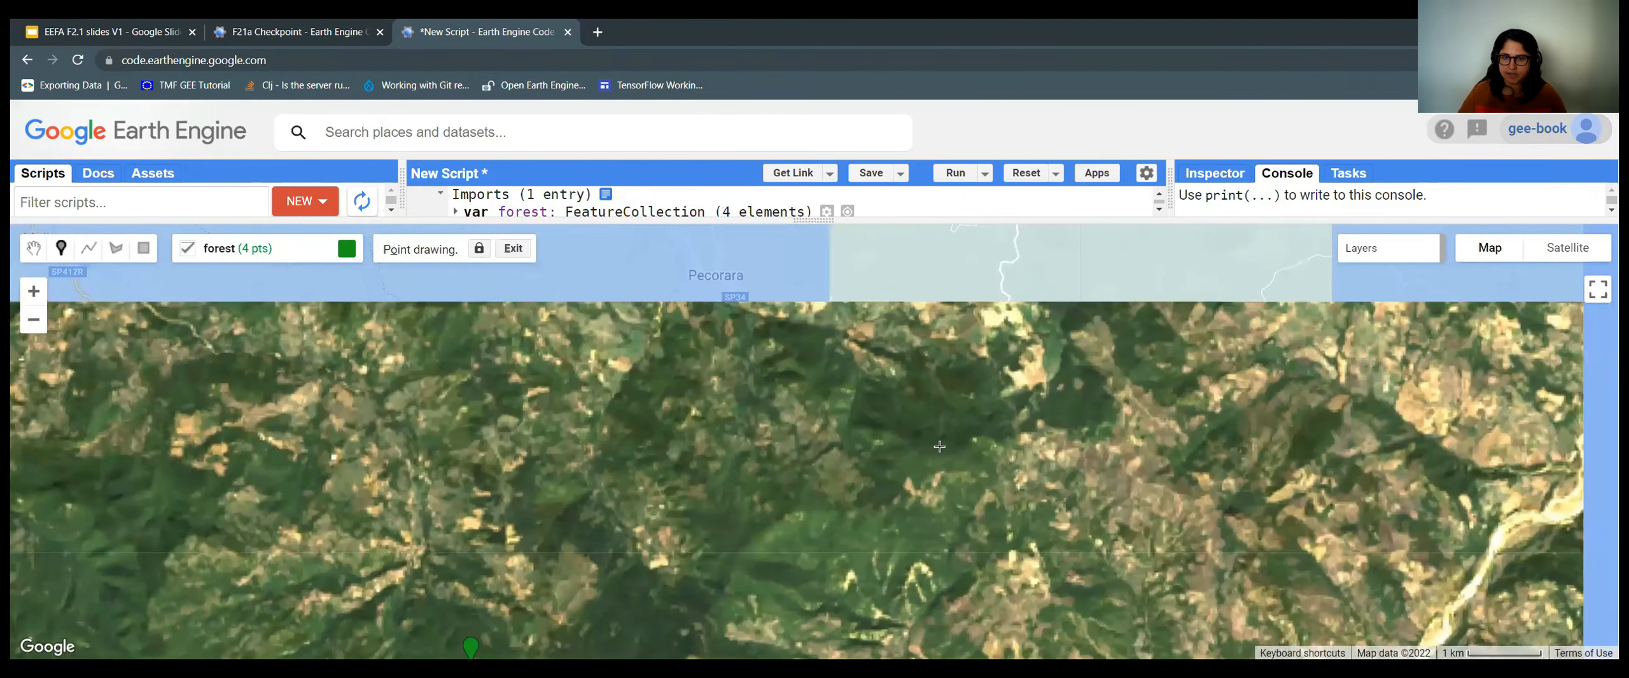
{"action": "scroll", "coordinate": [918, 397], "scroll_direction": "down", "scroll_amount": 1}
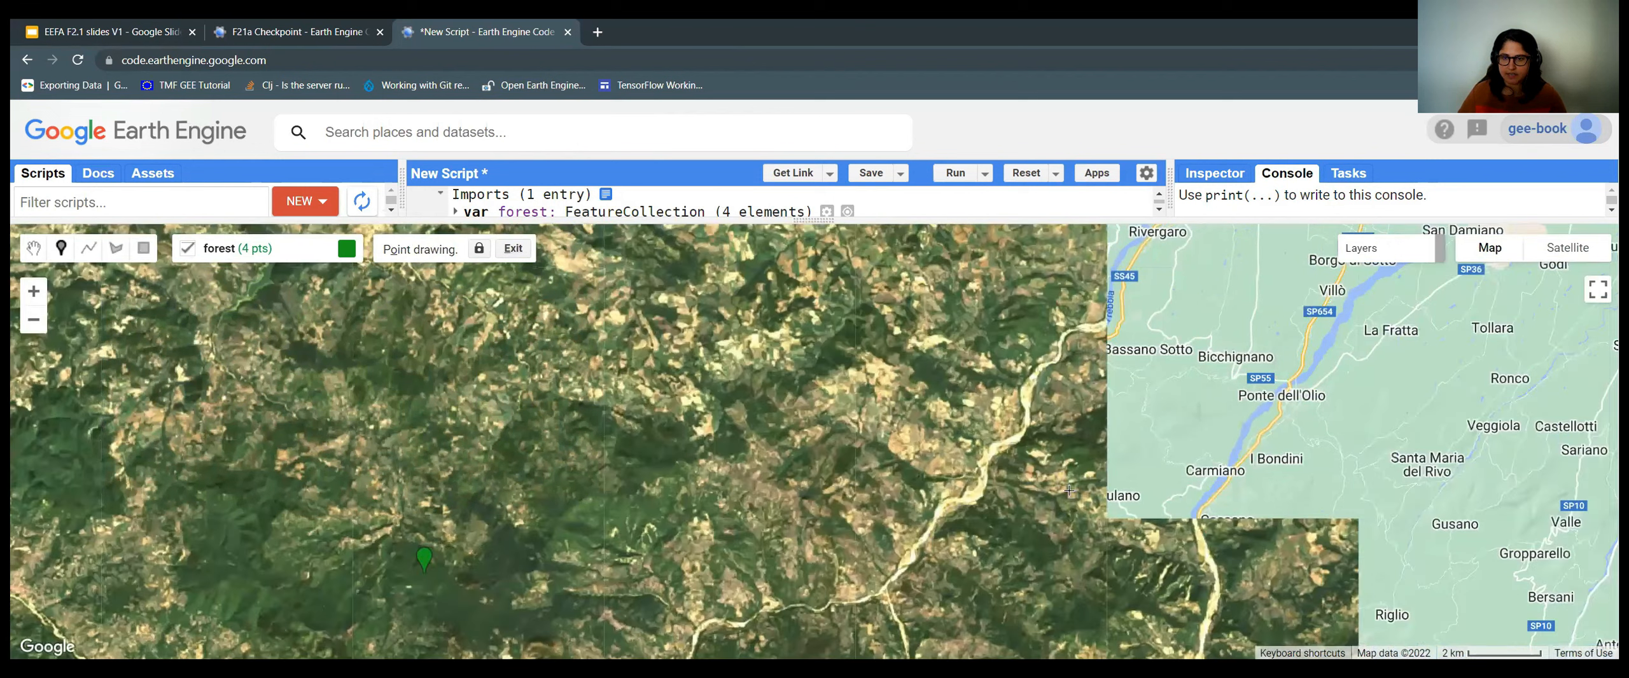
{"action": "left_click_drag", "start_coordinate": [1238, 360], "coordinate": [1104, 432]}
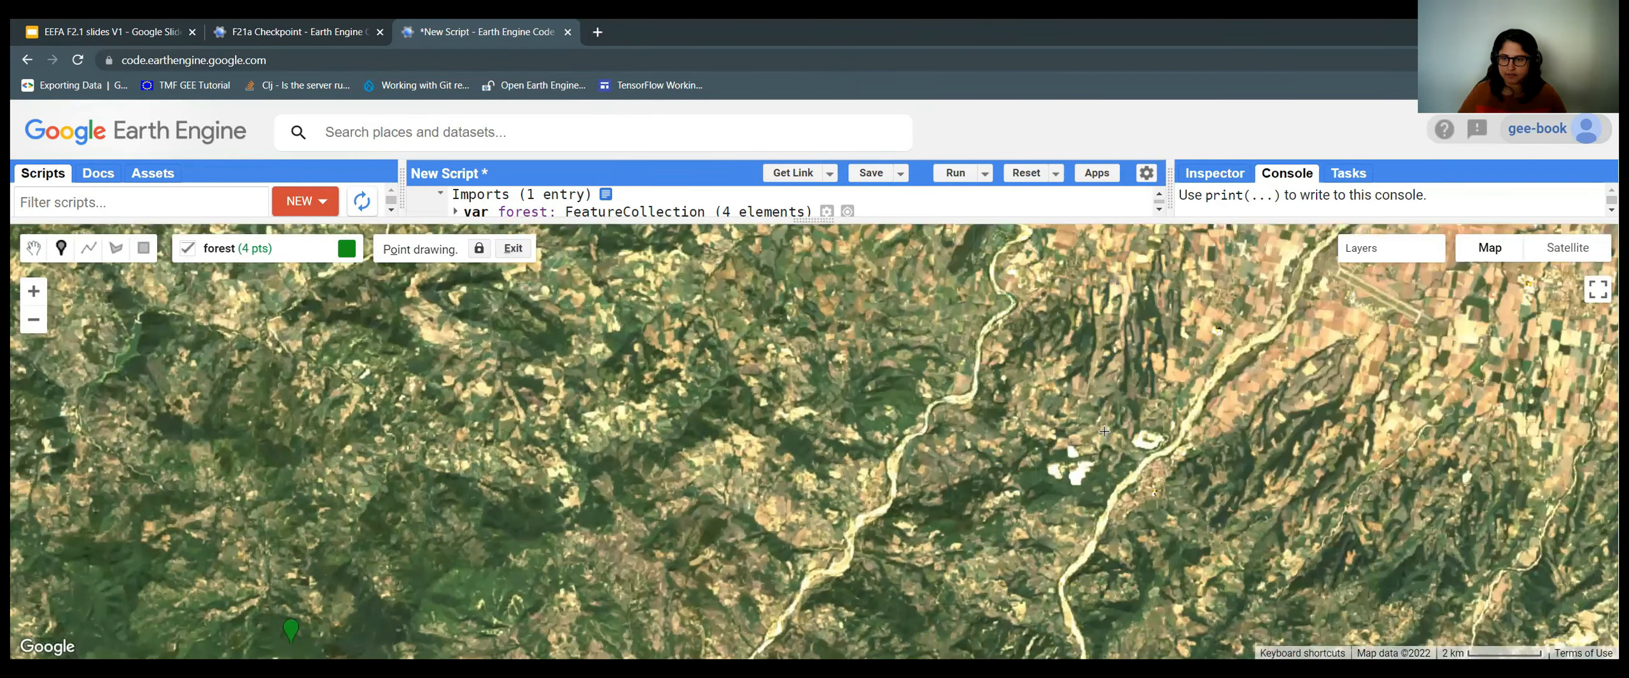
{"action": "scroll", "coordinate": [1070, 446], "scroll_direction": "up", "scroll_amount": 1}
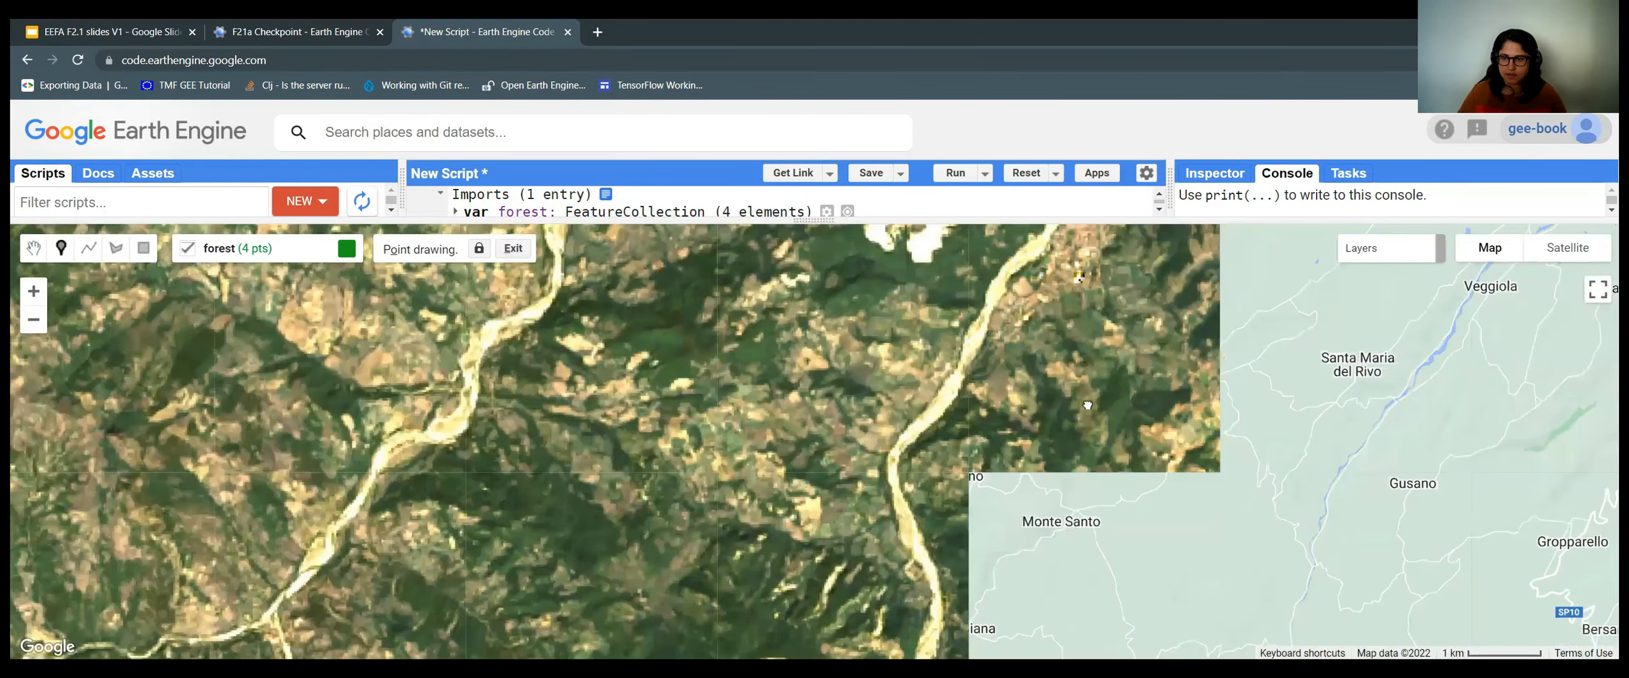
{"action": "left_click", "coordinate": [863, 371]}
{"action": "scroll", "coordinate": [840, 476], "scroll_direction": "down", "scroll_amount": 1}
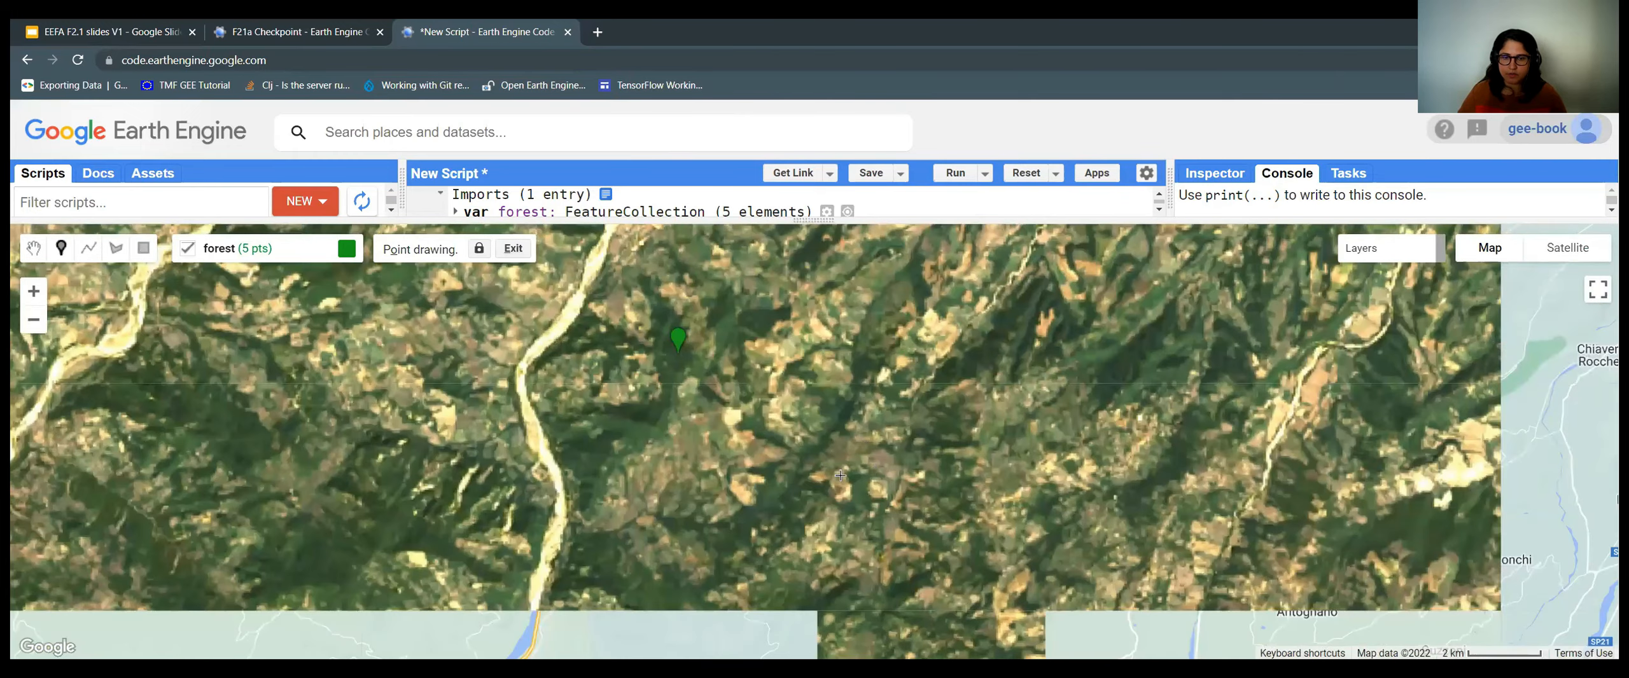
{"action": "scroll", "coordinate": [1001, 377], "scroll_direction": "down", "scroll_amount": 1}
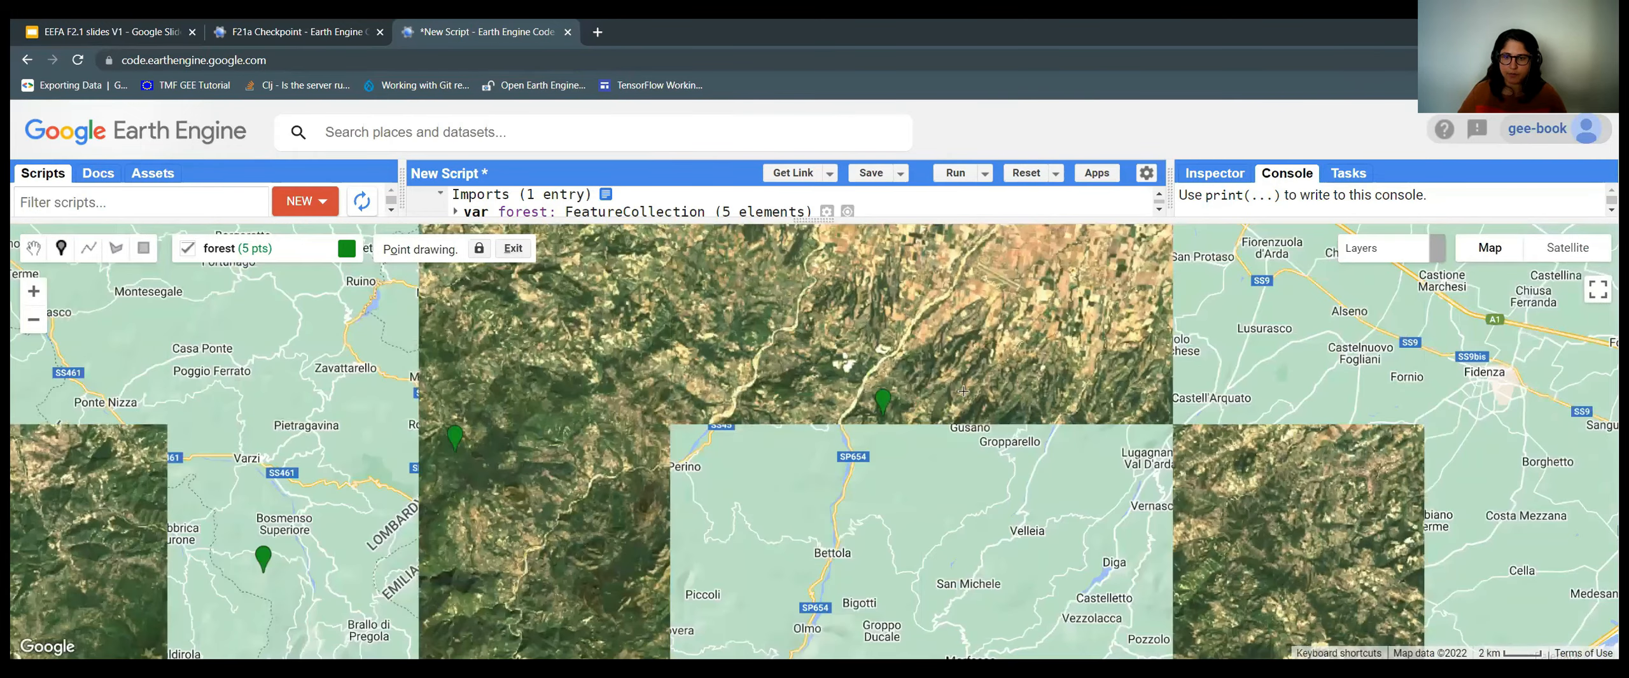
Switch the basemap to Satellite and adjust the Landsat 8 layer's opacity.
{"action": "left_click", "coordinate": [1567, 249]}
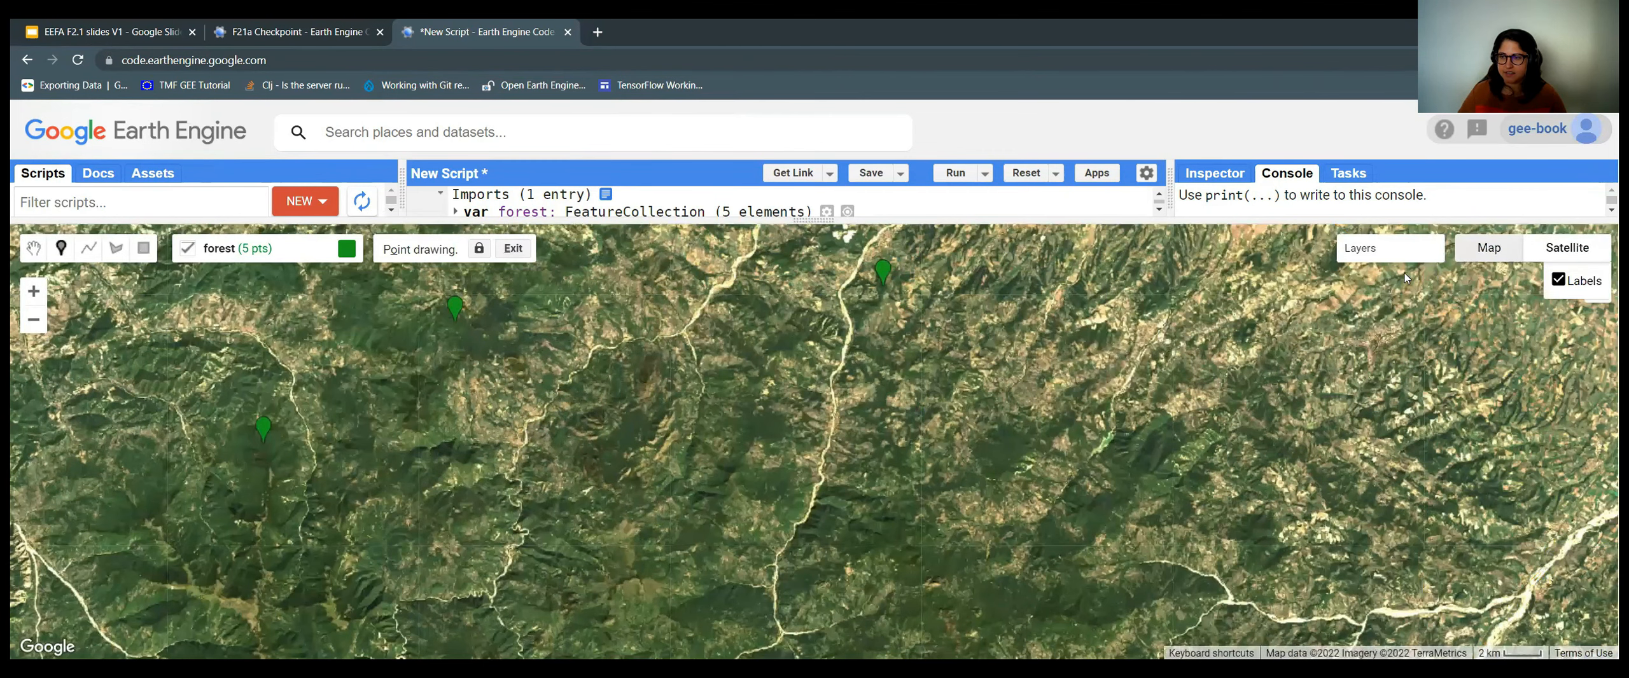
{"action": "mouse_move", "coordinate": [1384, 280]}
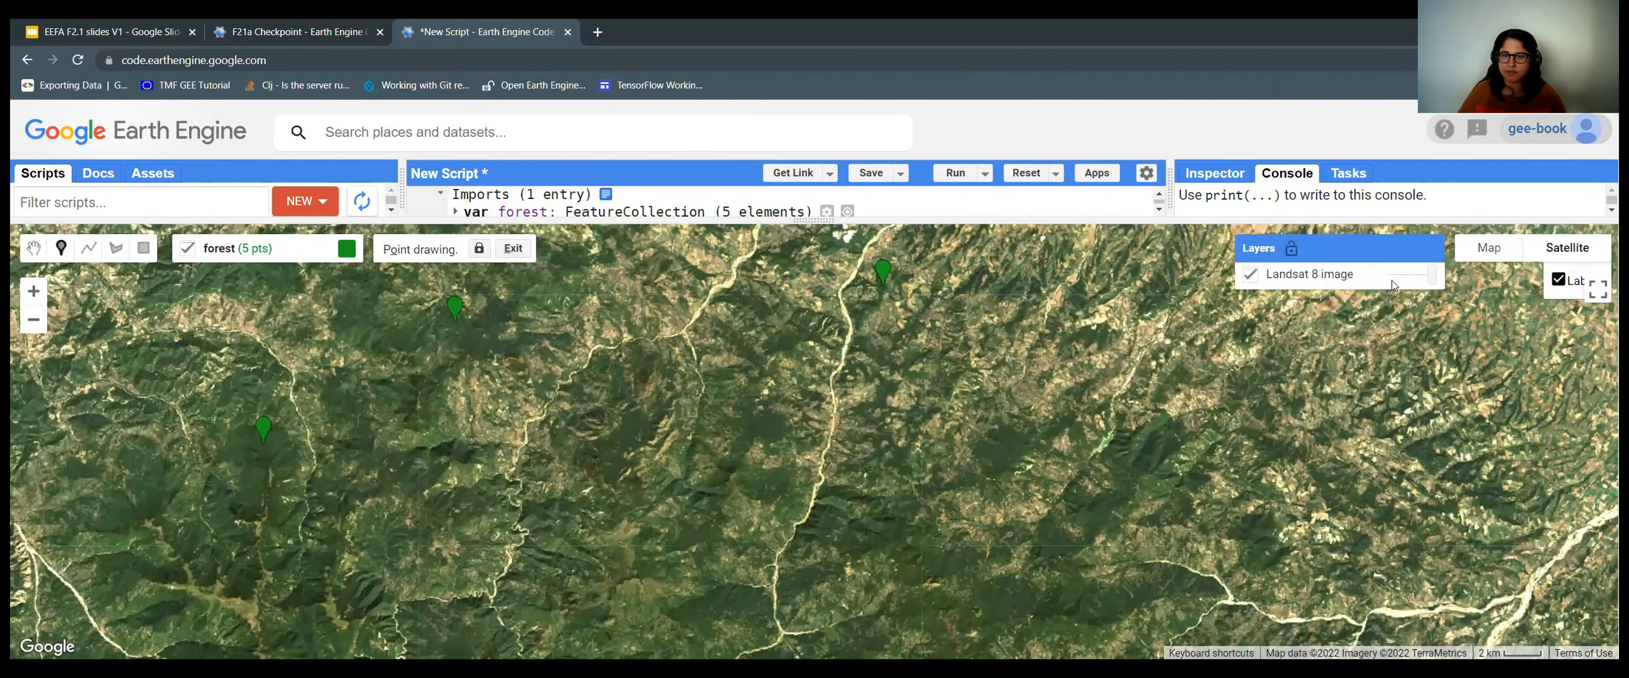
{"action": "left_click_drag", "start_coordinate": [1429, 278], "coordinate": [1388, 275]}
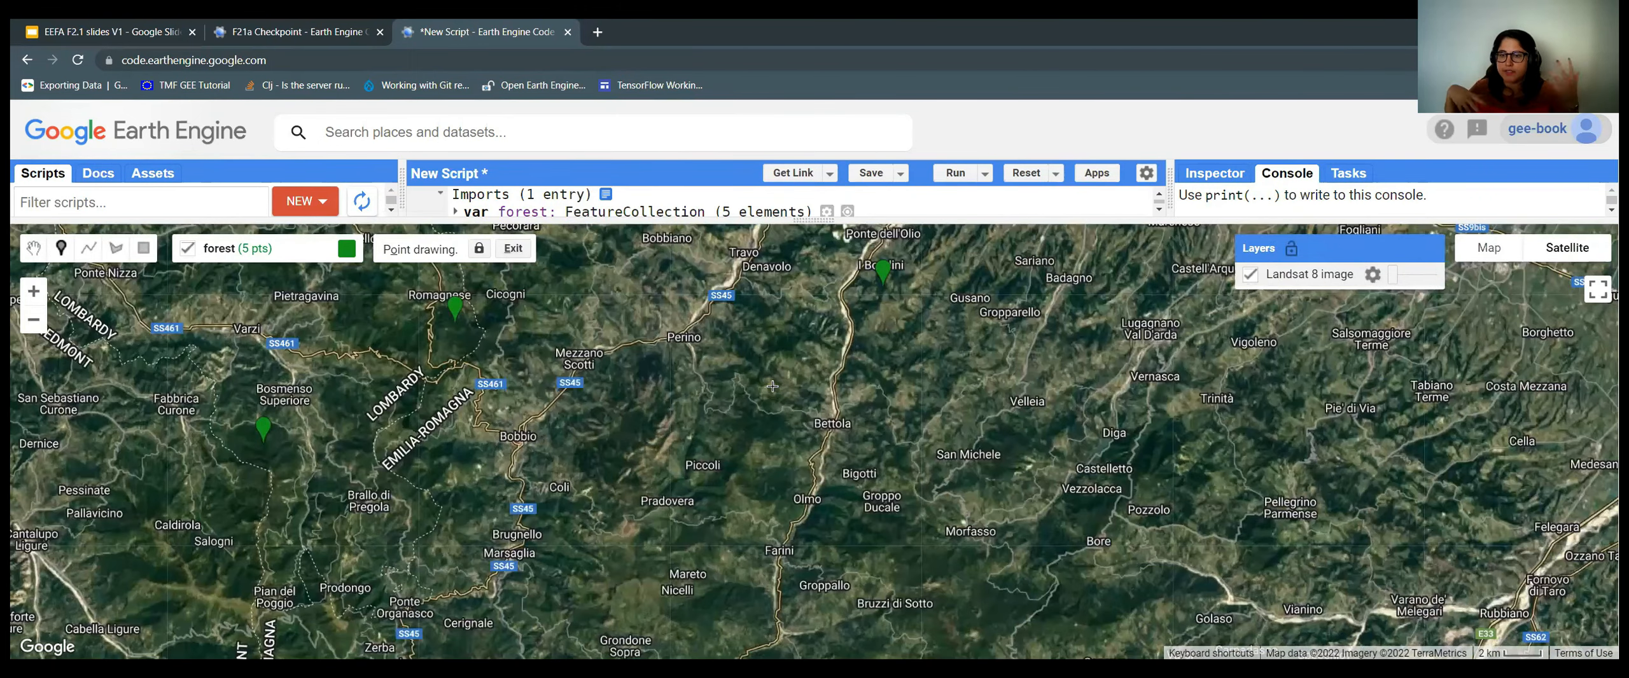
{"action": "mouse_move", "coordinate": [1389, 261]}
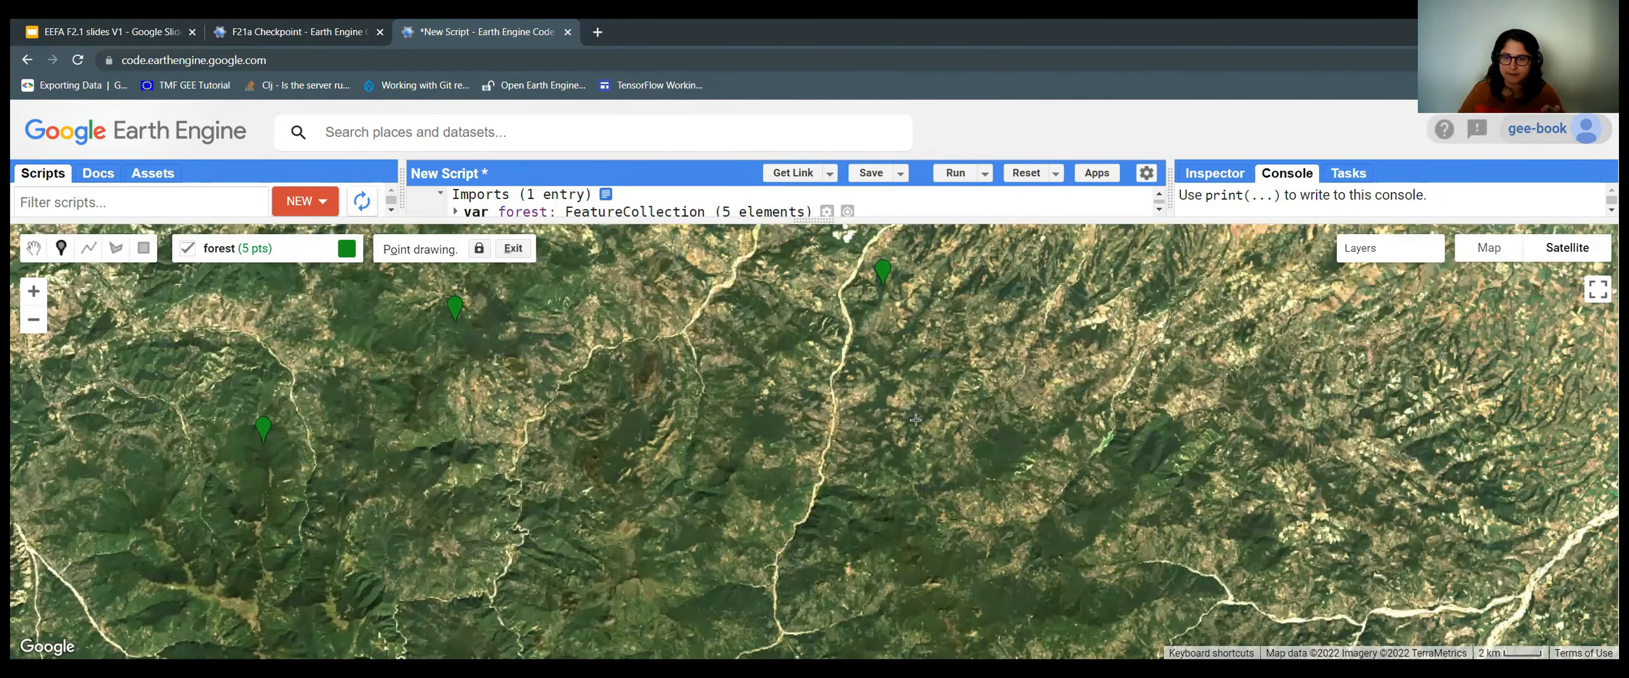
Add forest points on dark woodland across the scene, up to the twelfth point.
{"action": "double_click", "coordinate": [1227, 364]}
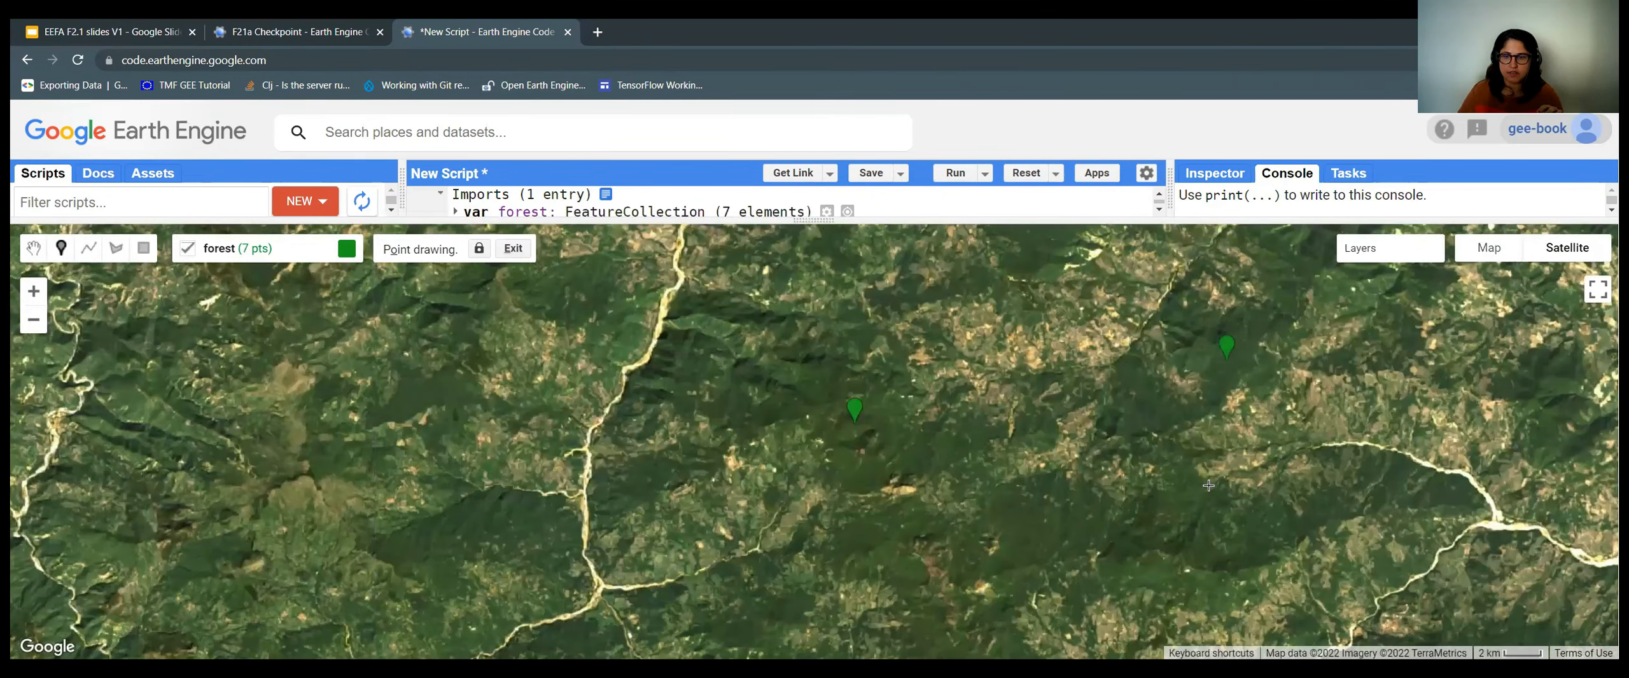
{"action": "scroll", "coordinate": [1208, 486], "scroll_direction": "down", "scroll_amount": 2}
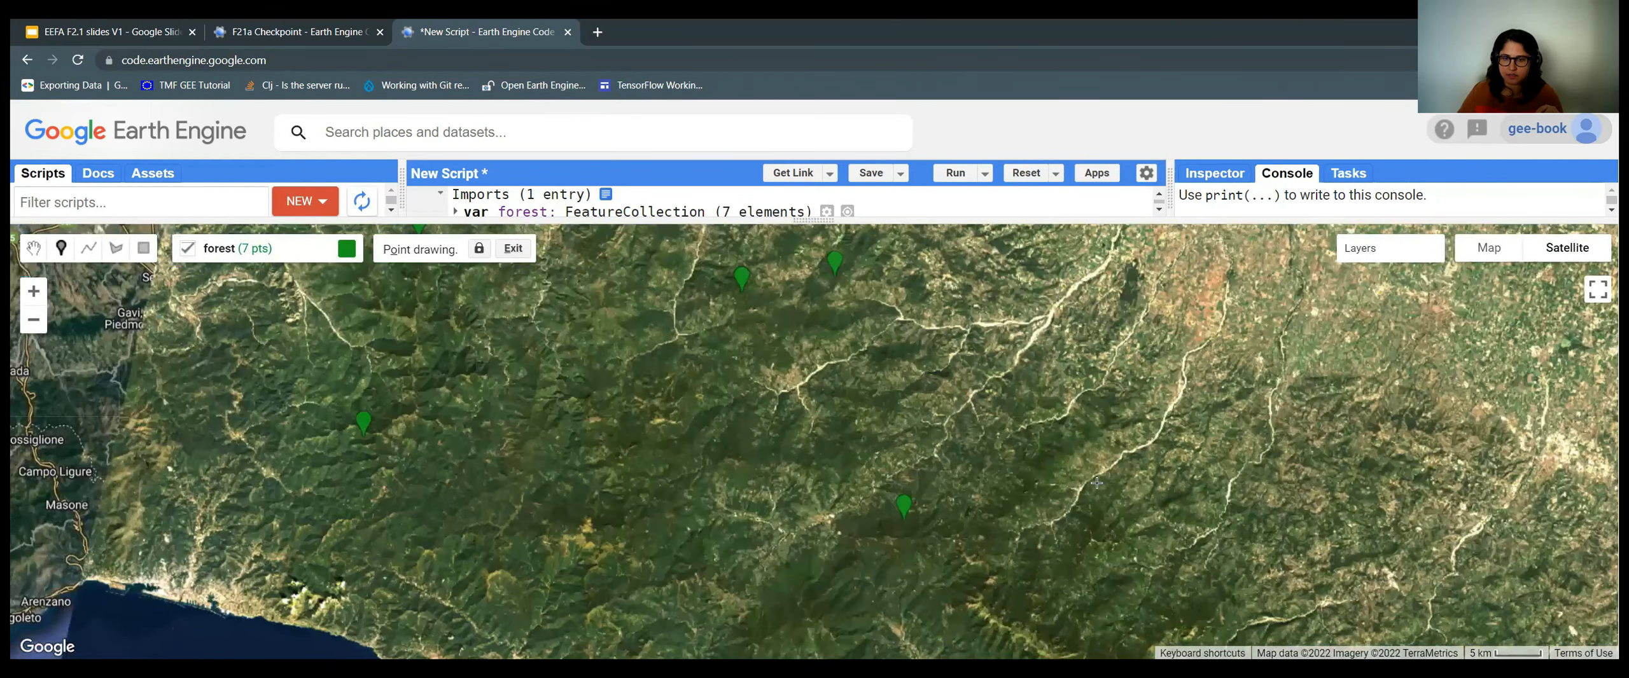
{"action": "scroll", "coordinate": [705, 310], "scroll_direction": "up", "scroll_amount": 2}
{"action": "left_click_drag", "start_coordinate": [1119, 419], "coordinate": [705, 235]}
{"action": "left_click", "coordinate": [659, 575]}
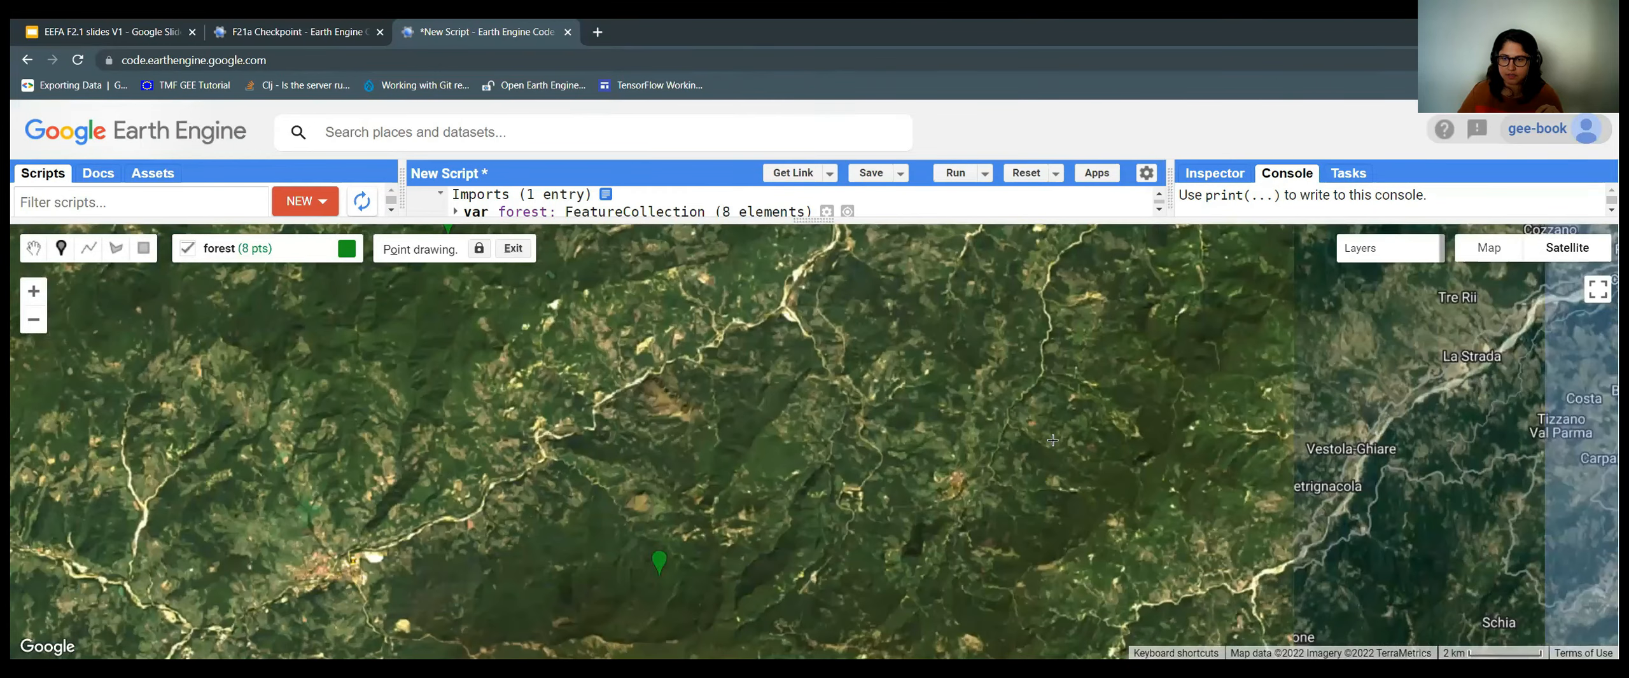
{"action": "left_click", "coordinate": [1119, 302]}
{"action": "left_click", "coordinate": [1051, 434]}
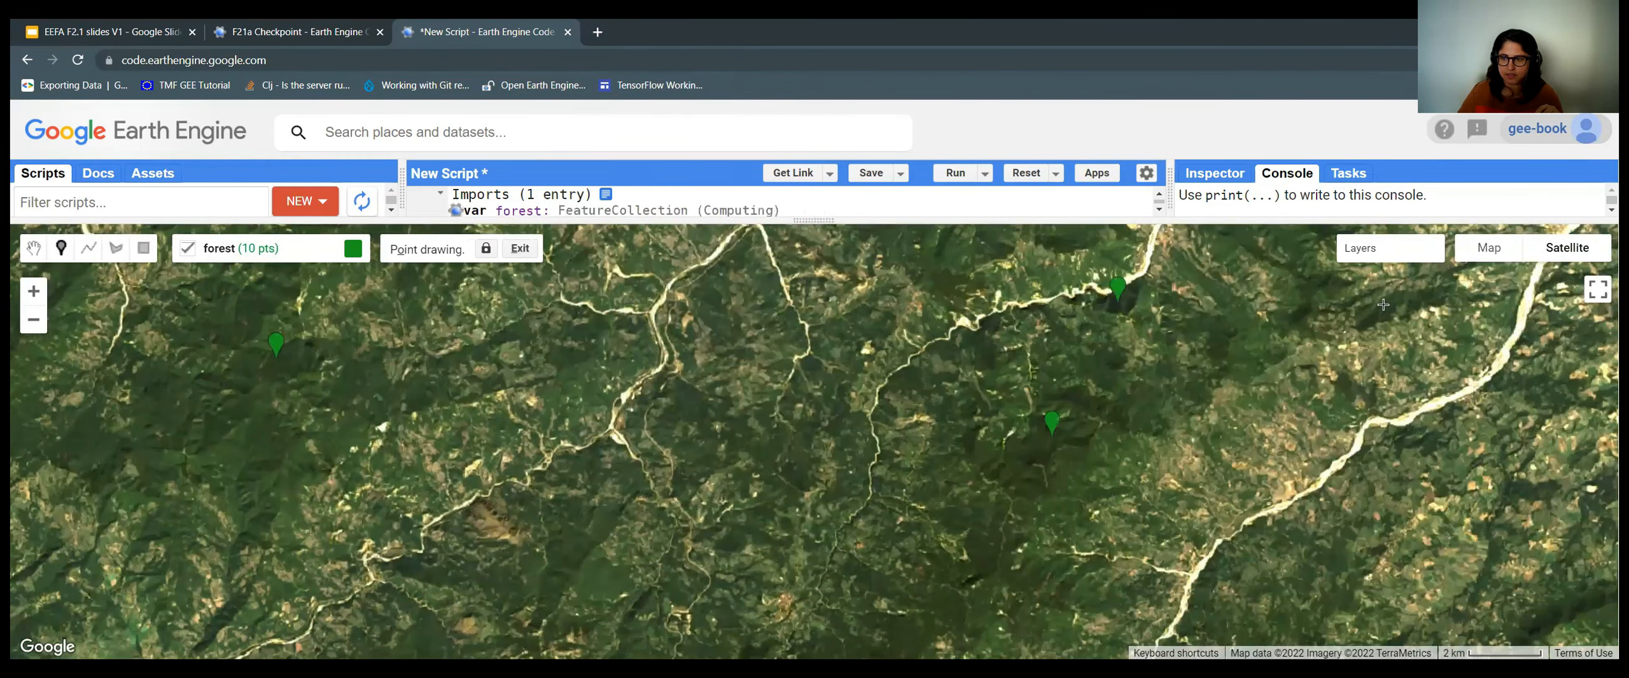
{"action": "left_click_drag", "start_coordinate": [924, 563], "coordinate": [913, 594]}
{"action": "left_click_drag", "start_coordinate": [791, 399], "coordinate": [821, 527]}
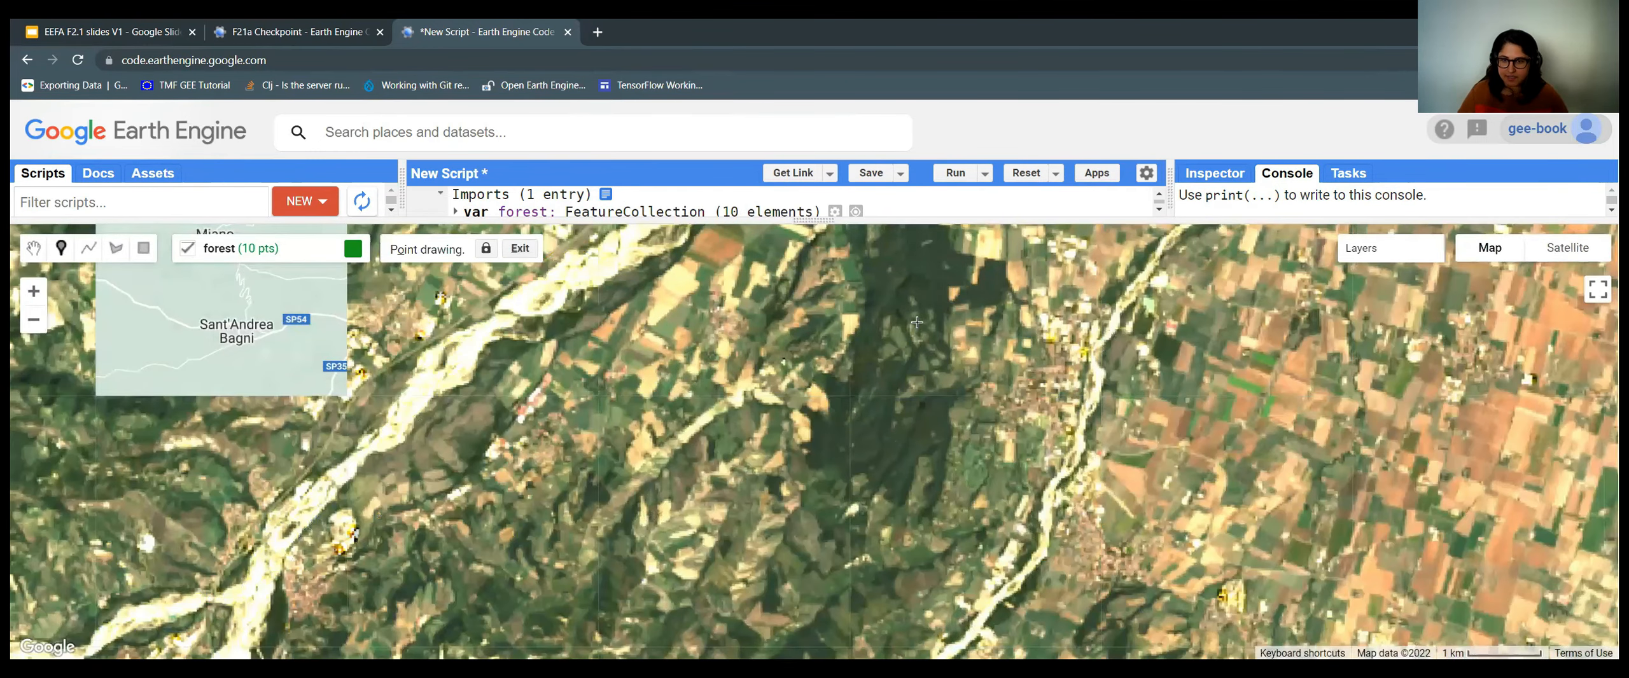
{"action": "left_click", "coordinate": [889, 439]}
{"action": "left_click_drag", "start_coordinate": [896, 443], "coordinate": [893, 486]}
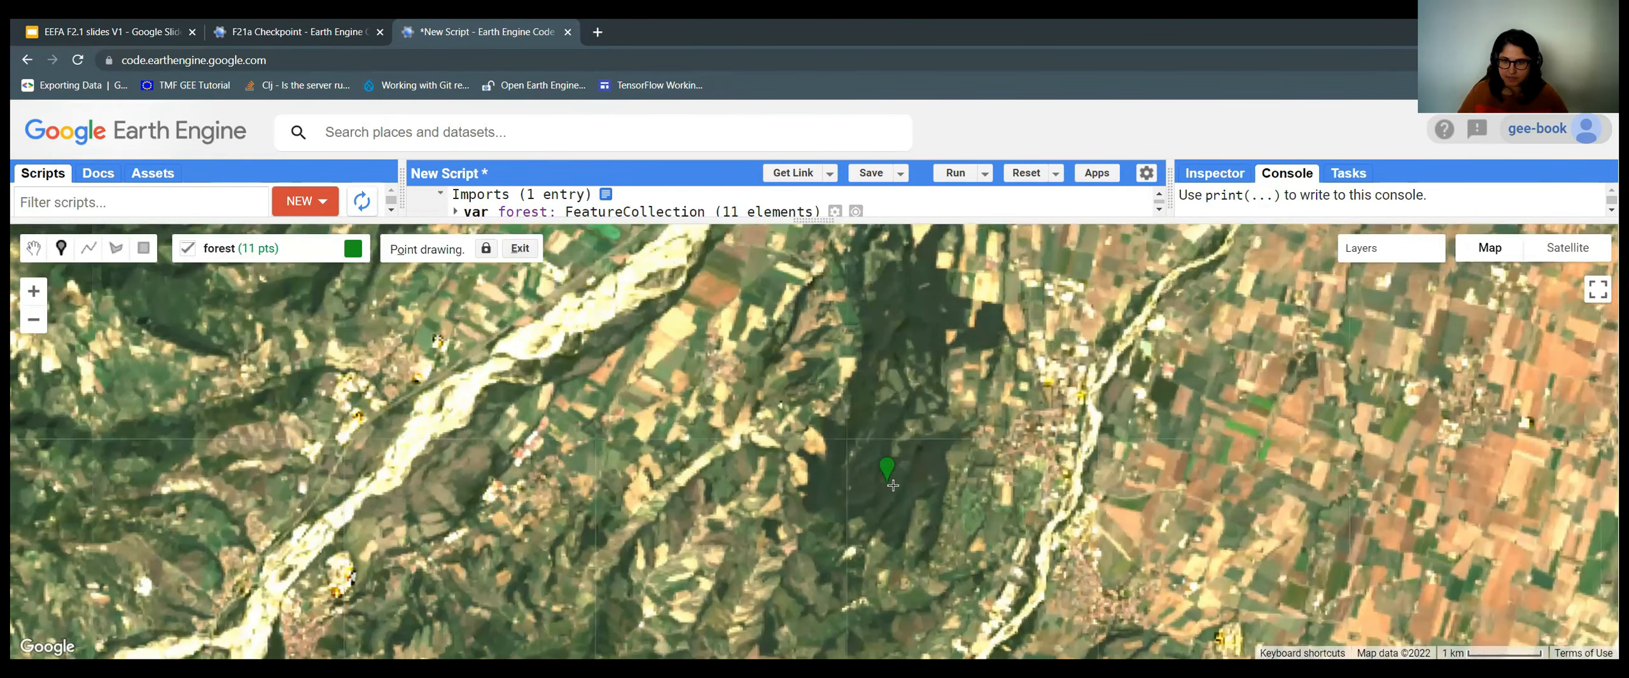
{"action": "left_click_drag", "start_coordinate": [883, 445], "coordinate": [853, 605]}
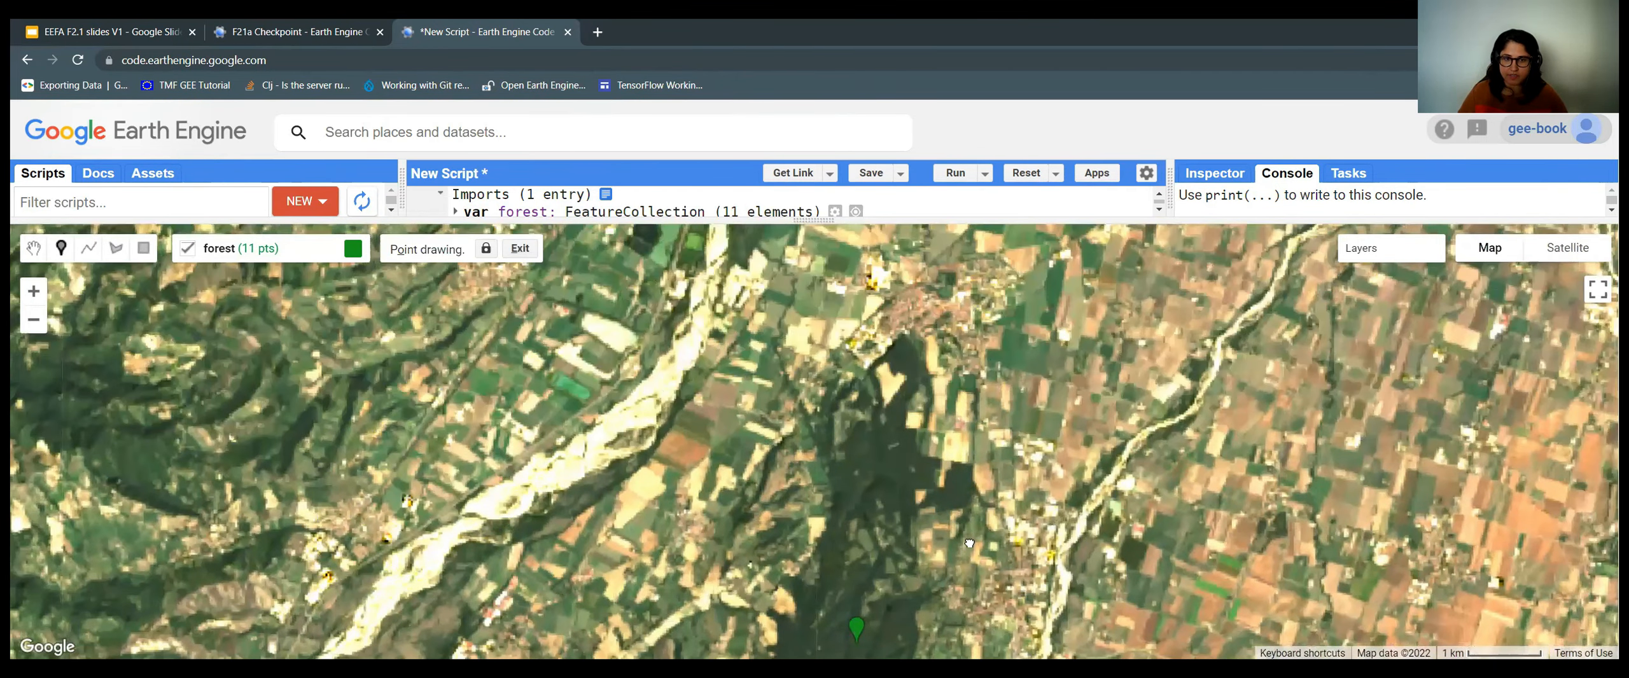
{"action": "scroll", "coordinate": [624, 374], "scroll_direction": "down", "scroll_amount": 2}
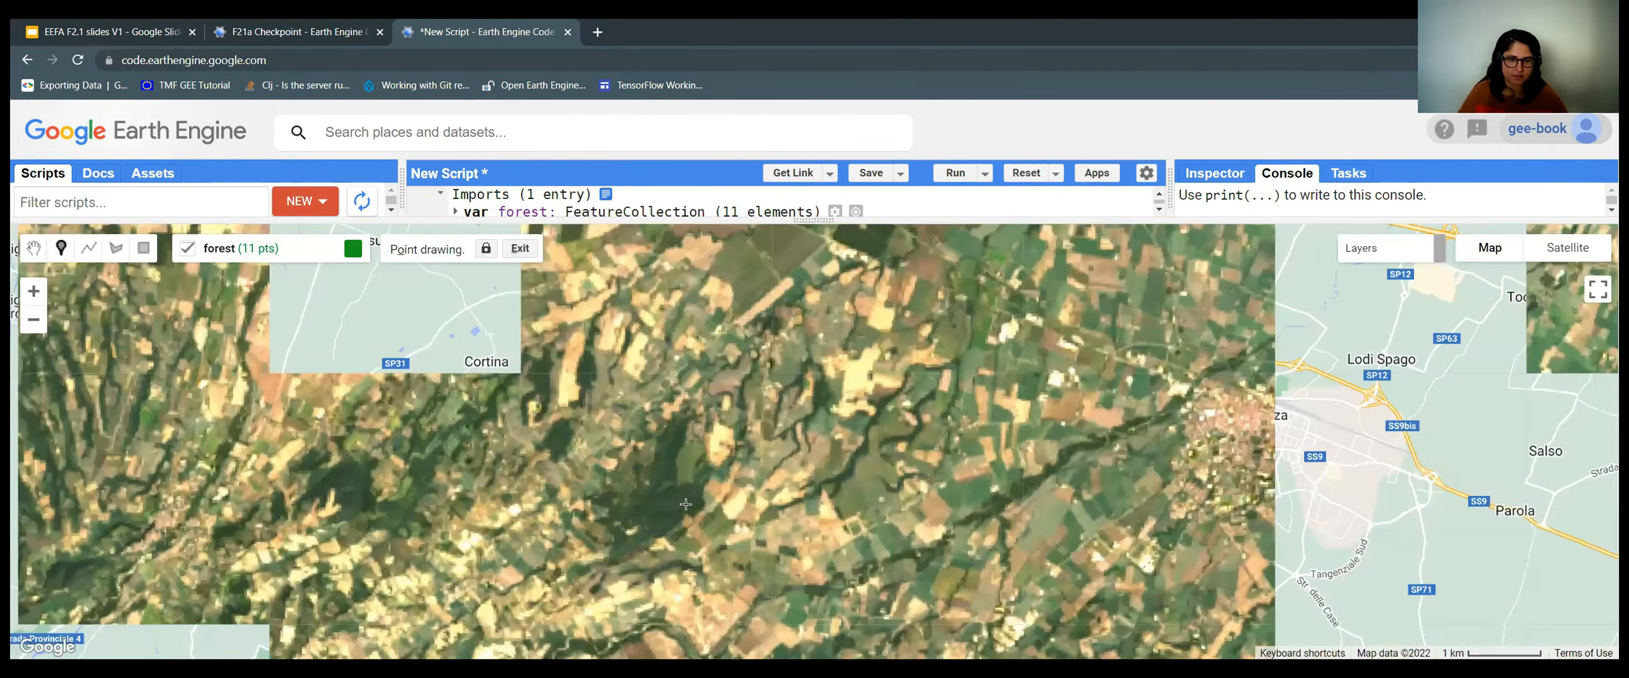
{"action": "left_click", "coordinate": [687, 509]}
Add forest points thirteen through twenty on the wooded mountain slopes.
{"action": "scroll", "coordinate": [712, 514], "scroll_direction": "down", "scroll_amount": 2}
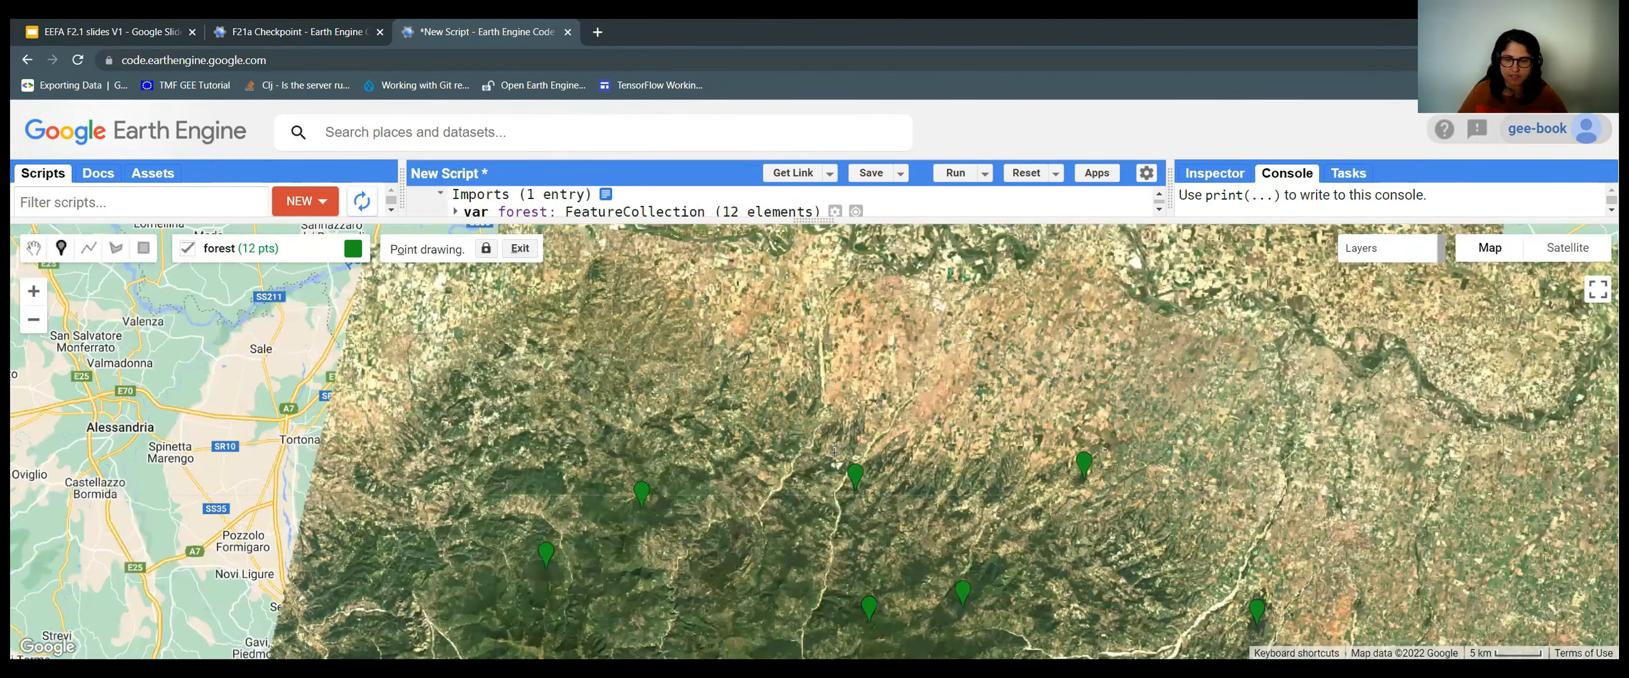
{"action": "scroll", "coordinate": [834, 458], "scroll_direction": "up", "scroll_amount": 2}
{"action": "scroll", "coordinate": [763, 444], "scroll_direction": "up", "scroll_amount": 2}
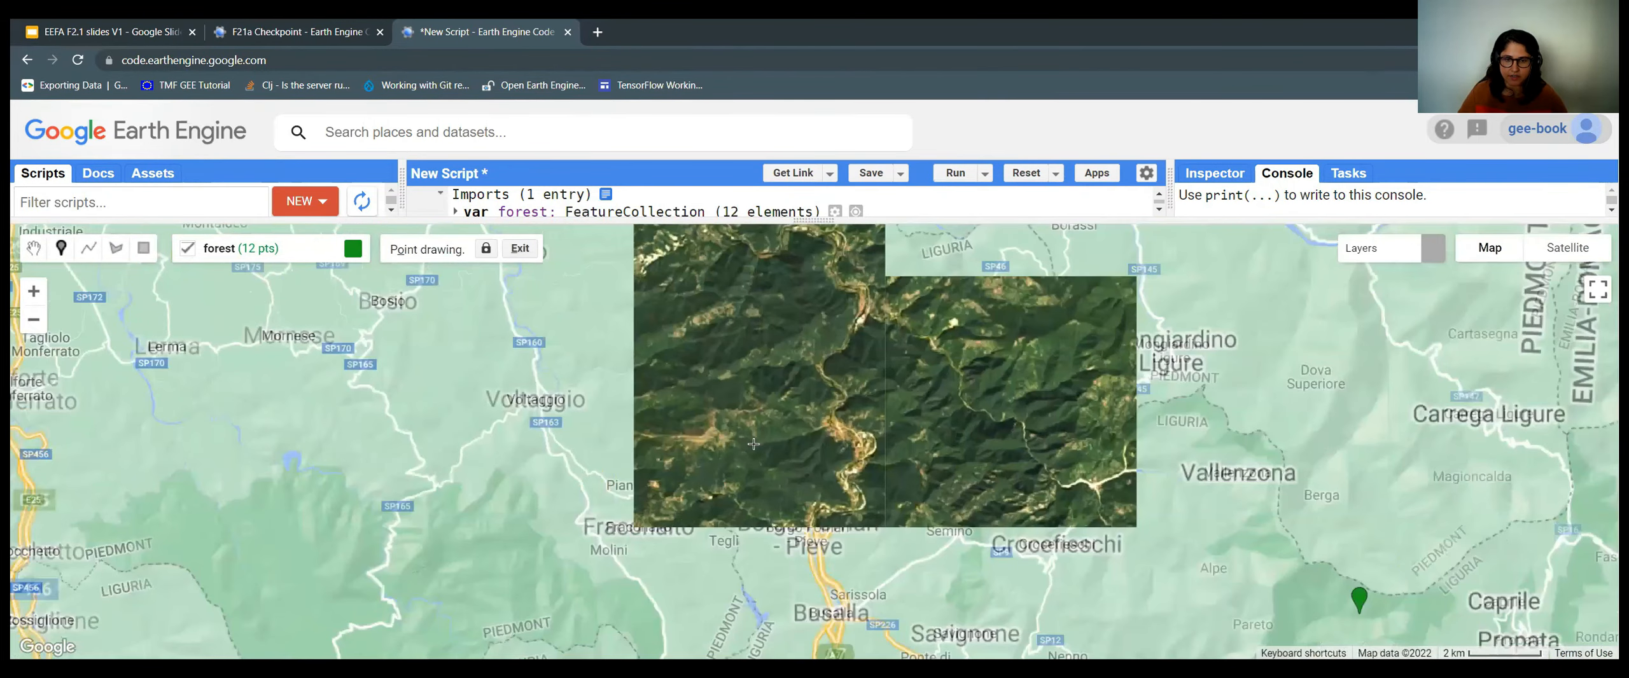
{"action": "left_click", "coordinate": [751, 441]}
{"action": "left_click", "coordinate": [472, 377]}
{"action": "left_click", "coordinate": [375, 299]}
{"action": "mouse_move", "coordinate": [562, 394]}
{"action": "left_mouse_down"}
{"action": "mouse_move", "coordinate": [708, 366]}
{"action": "mouse_move", "coordinate": [1039, 346]}
{"action": "left_mouse_up"}
{"action": "left_click", "coordinate": [697, 360]}
{"action": "left_click", "coordinate": [860, 499]}
{"action": "left_click_drag", "start_coordinate": [763, 478], "coordinate": [671, 402]}
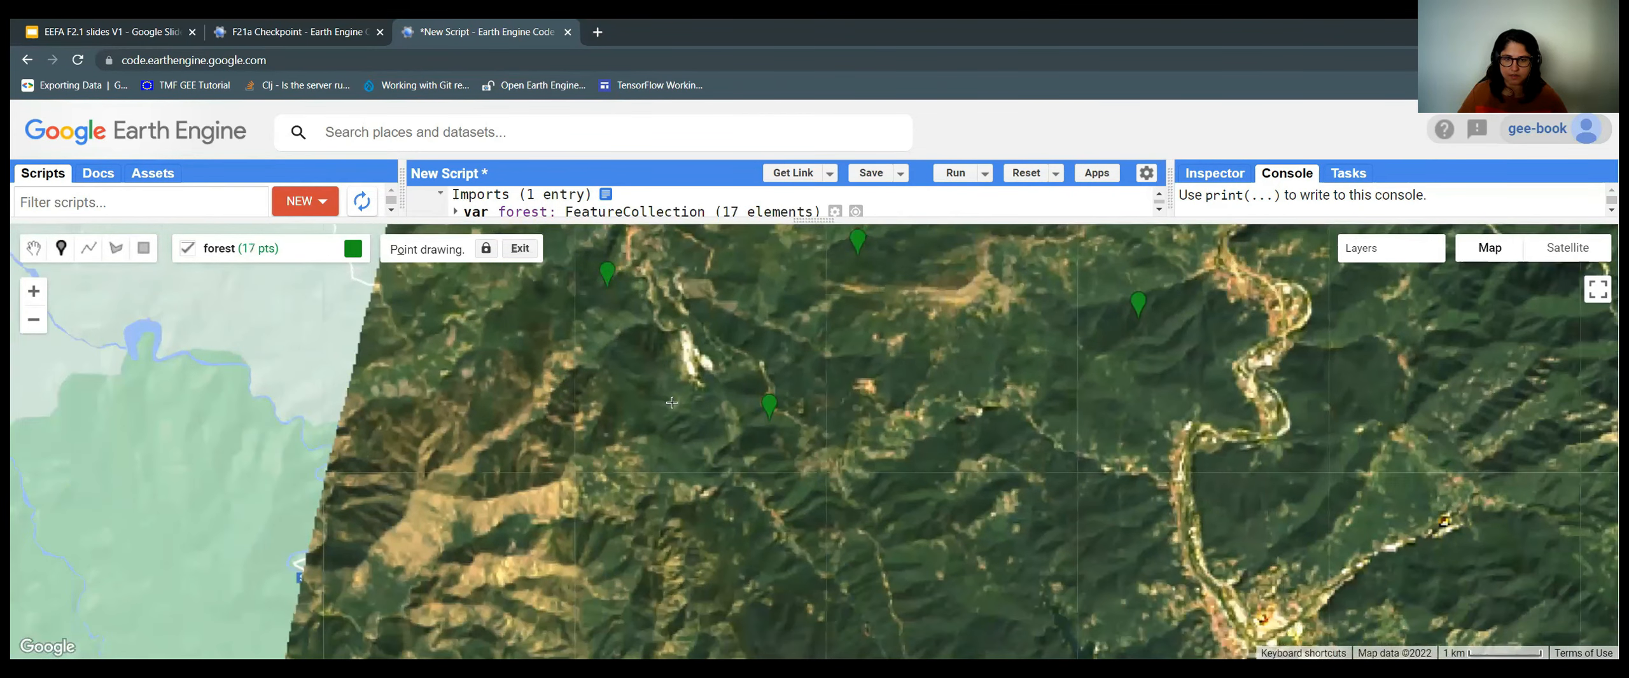
{"action": "left_click_drag", "start_coordinate": [1153, 604], "coordinate": [745, 344]}
{"action": "left_click_drag", "start_coordinate": [845, 354], "coordinate": [899, 235]}
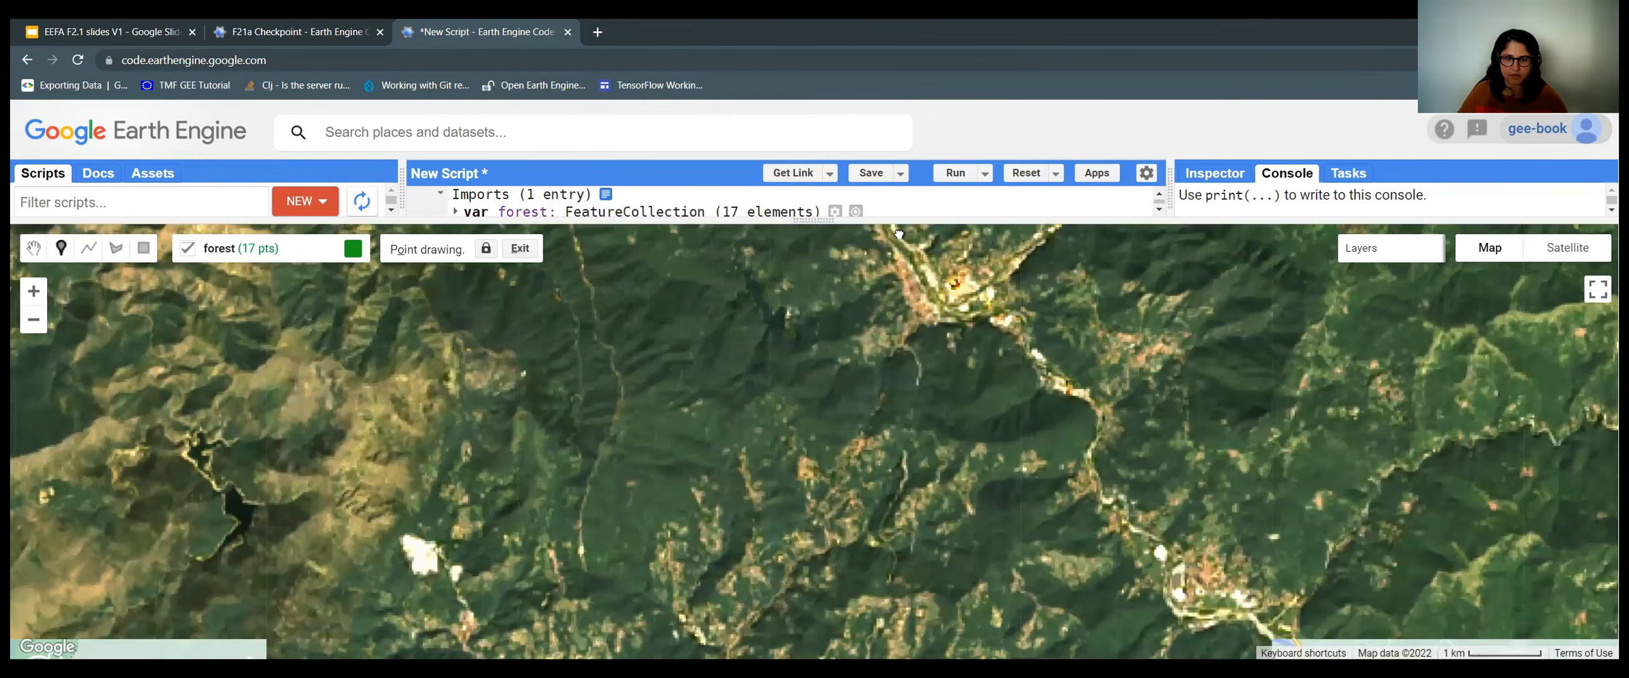
{"action": "left_click", "coordinate": [745, 256]}
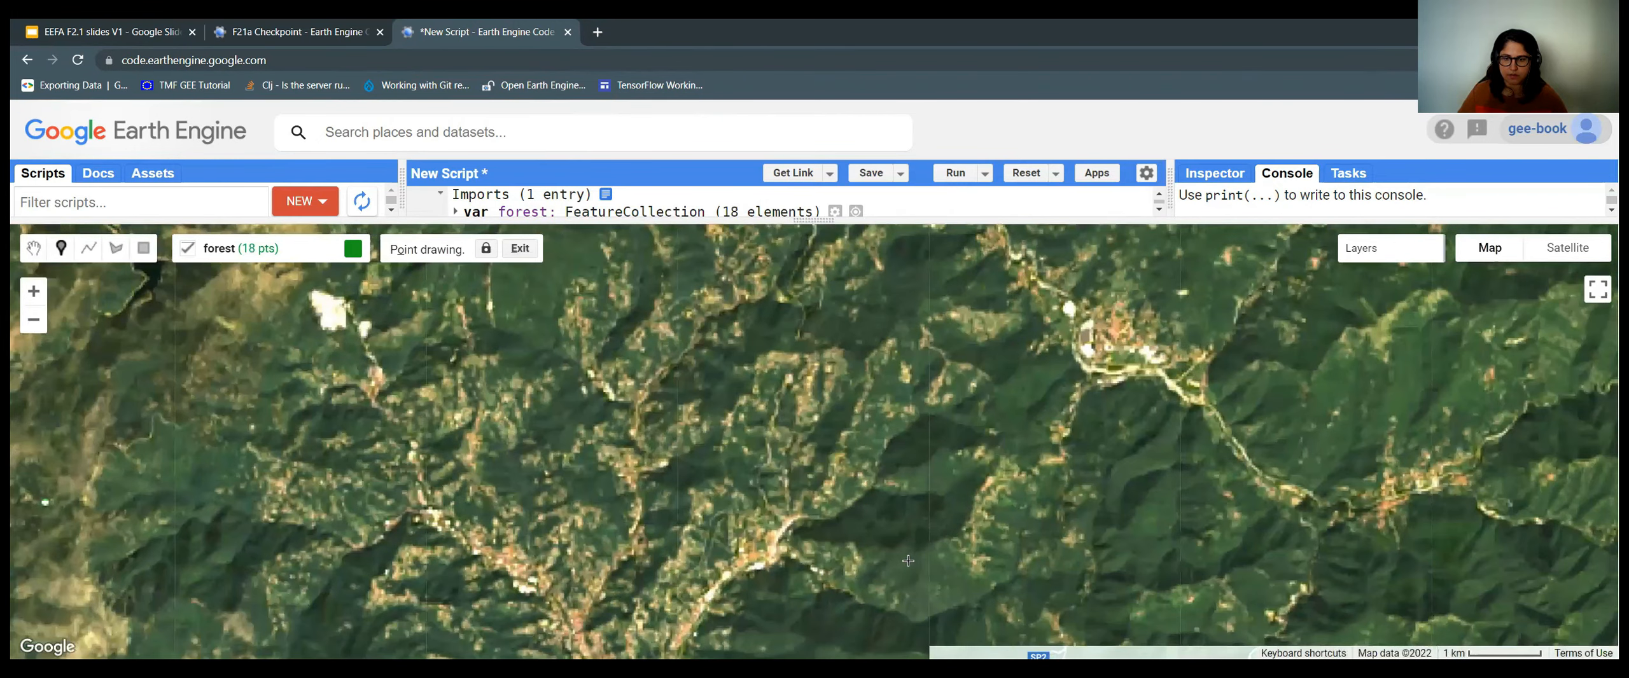
{"action": "left_click", "coordinate": [899, 558]}
{"action": "left_click", "coordinate": [893, 511]}
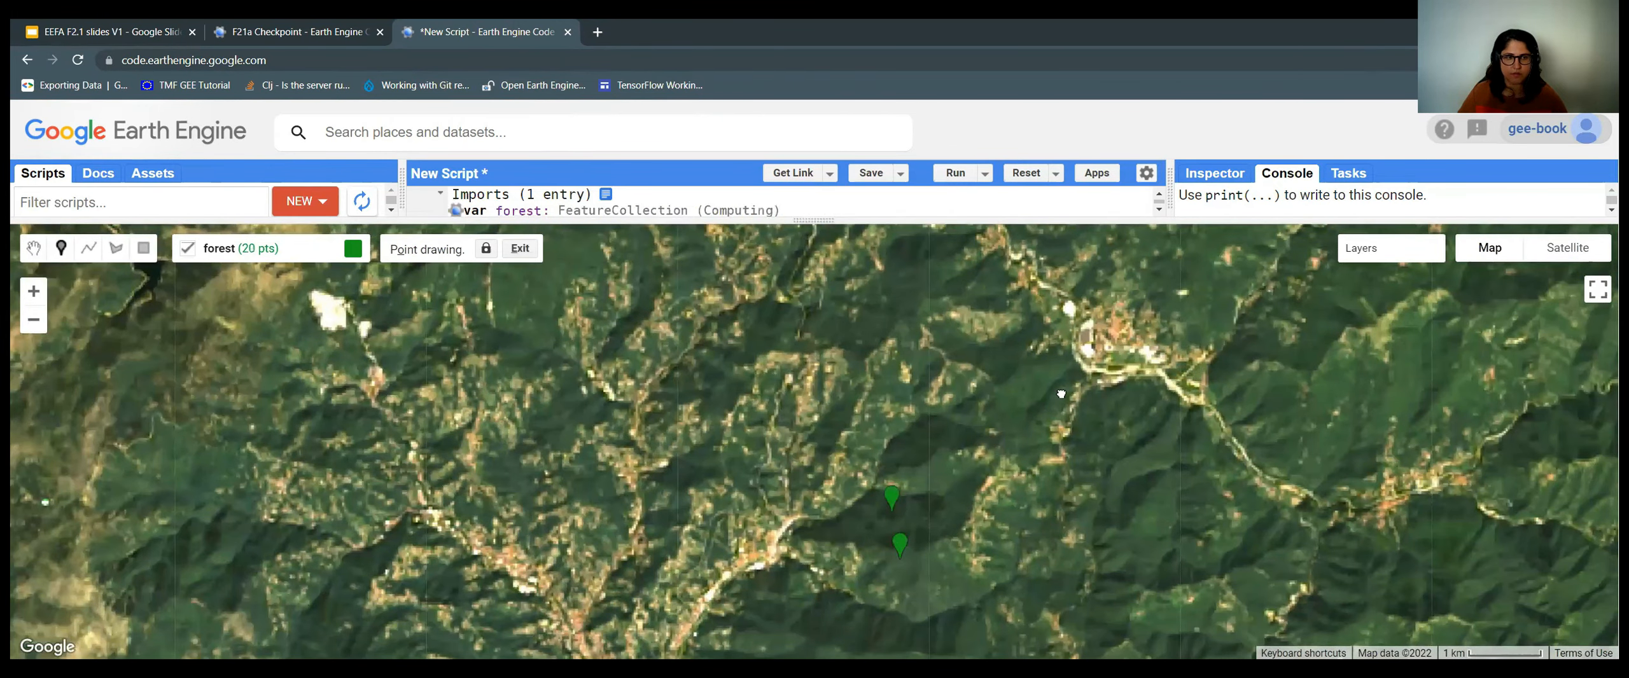
Place the last five forest points to reach 25, then zoom out to review them.
{"action": "key", "text": "Right"}
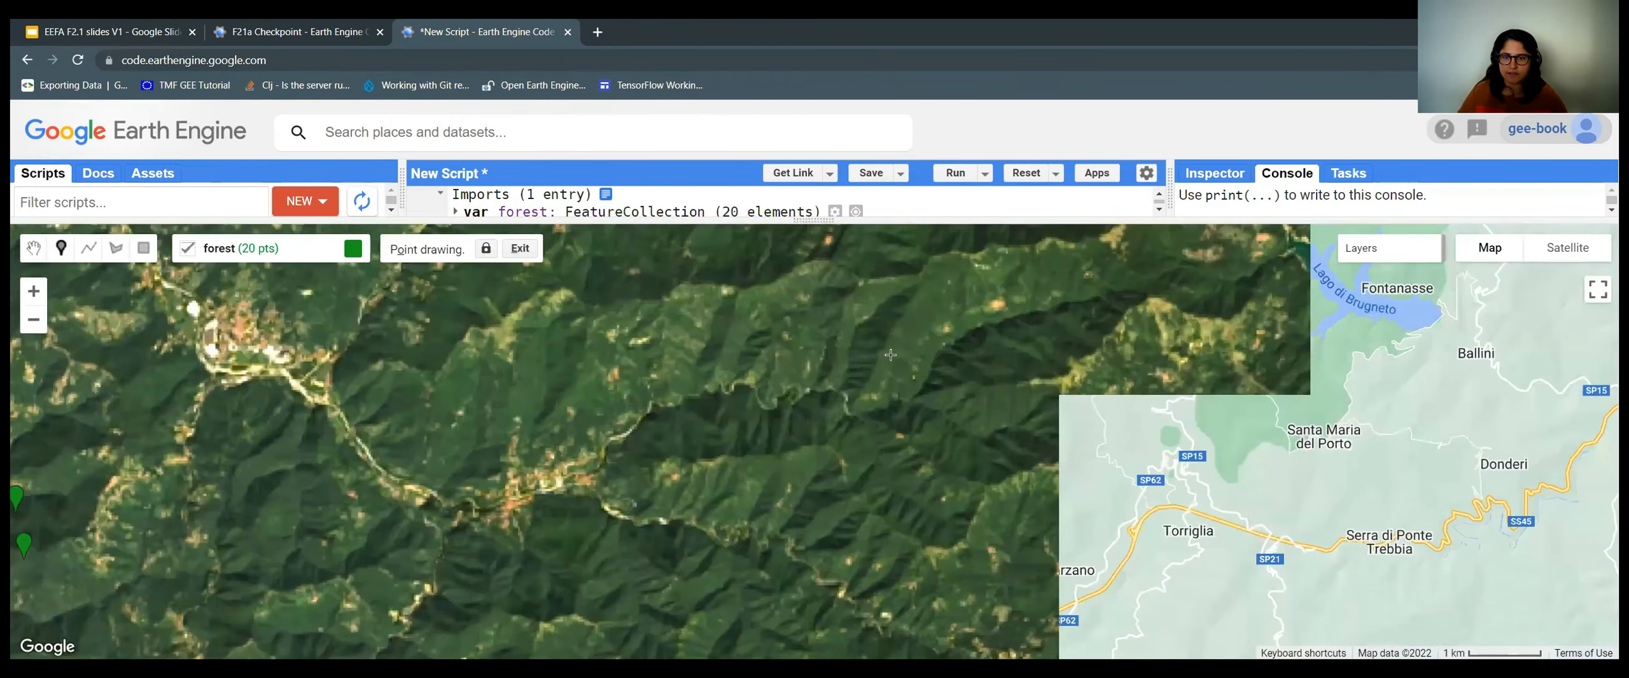
{"action": "key", "text": "Right"}
{"action": "left_click", "coordinate": [755, 337]}
{"action": "left_click", "coordinate": [756, 425]}
{"action": "left_click", "coordinate": [471, 400]}
{"action": "left_click_drag", "start_coordinate": [848, 495], "coordinate": [536, 584]}
{"action": "left_click", "coordinate": [883, 494]}
{"action": "left_click", "coordinate": [802, 327]}
{"action": "scroll", "coordinate": [827, 321], "scroll_direction": "down", "scroll_amount": 3}
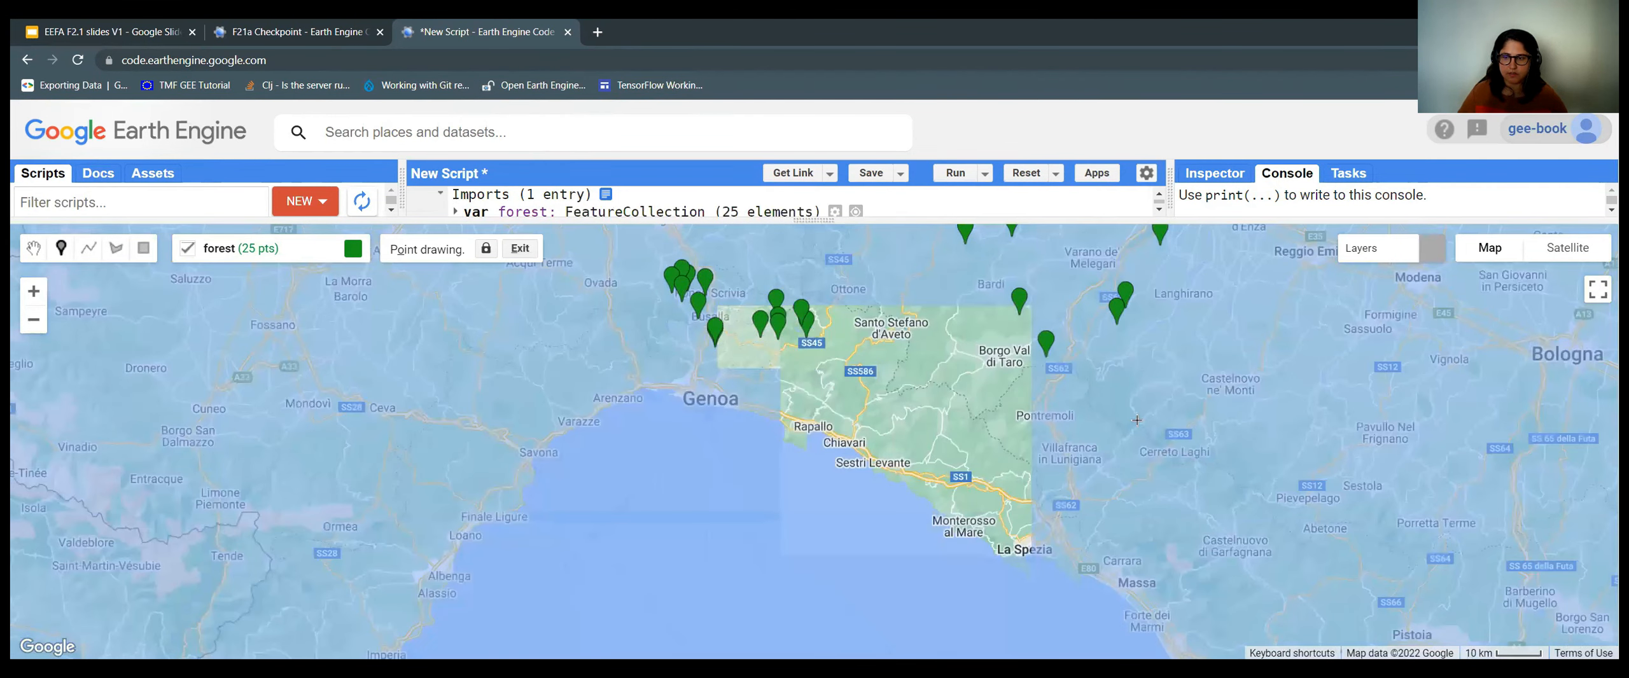
{"action": "left_click_drag", "start_coordinate": [1137, 420], "coordinate": [920, 508]}
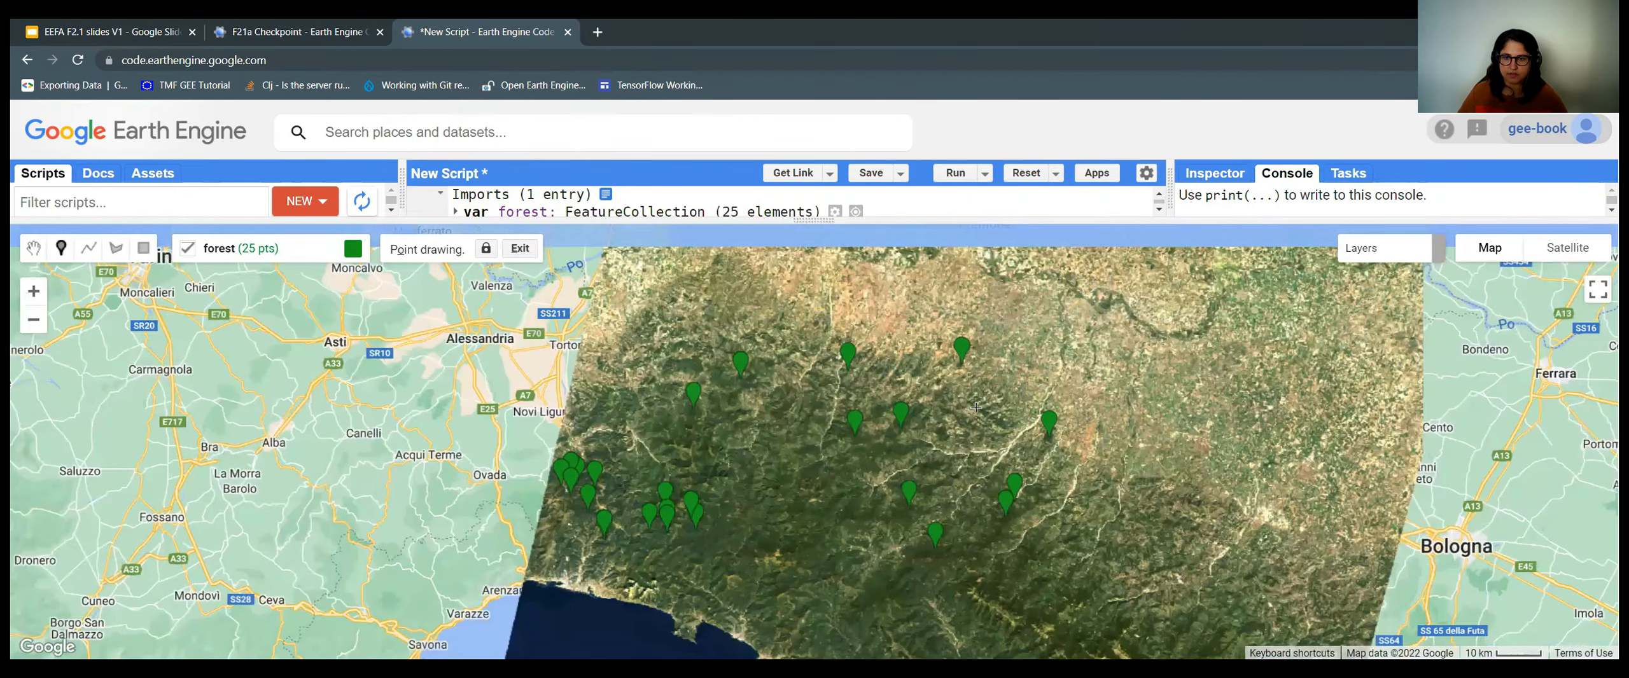
{"action": "scroll", "coordinate": [950, 377], "scroll_direction": "down", "scroll_amount": 1}
{"action": "scroll", "coordinate": [948, 375], "scroll_direction": "up", "scroll_amount": 1}
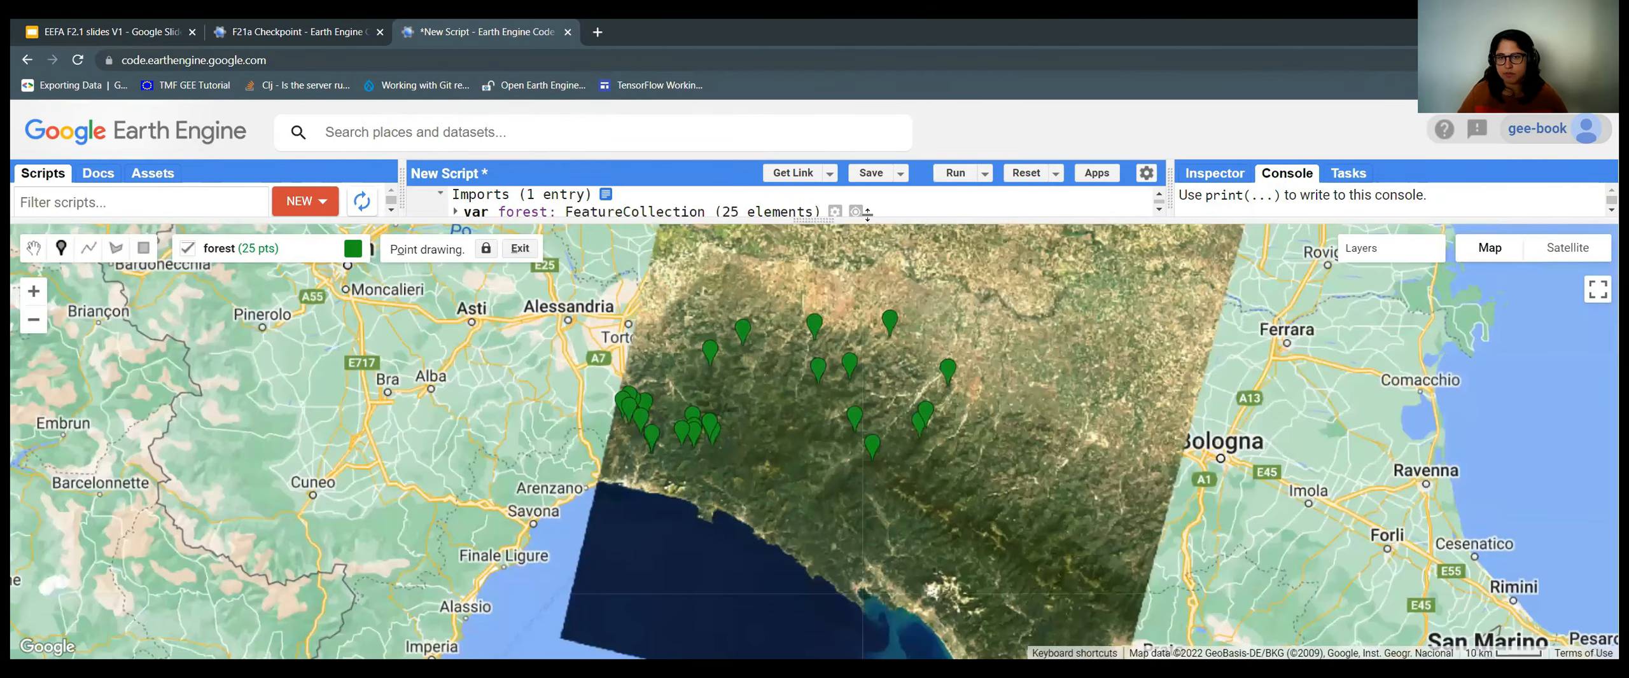
{"action": "scroll", "coordinate": [881, 367], "scroll_direction": "up", "scroll_amount": 1}
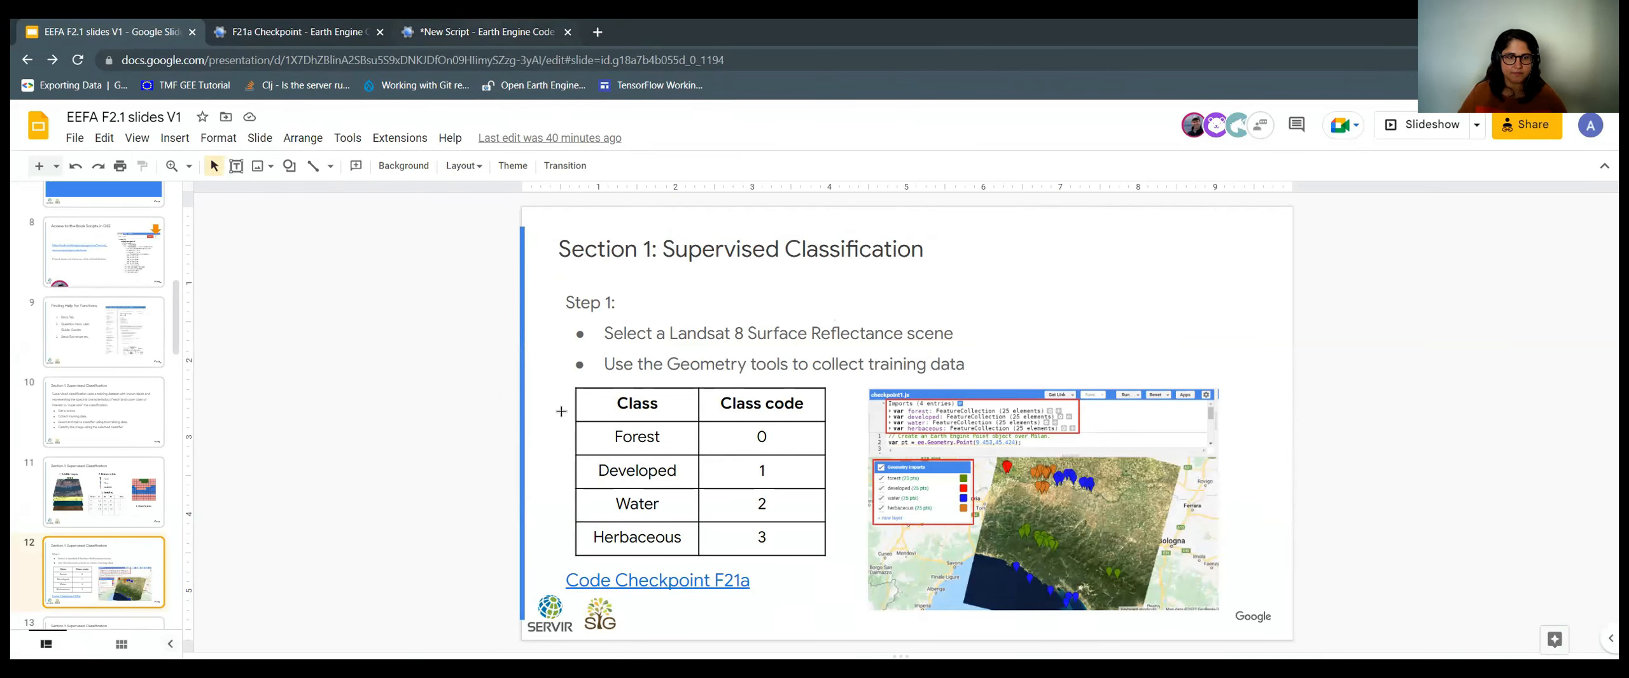
Return to the Earth Engine script after checking codes Forest 0, Developed 1, Water 2, Herbaceous 3.
{"action": "left_click", "coordinate": [487, 32]}
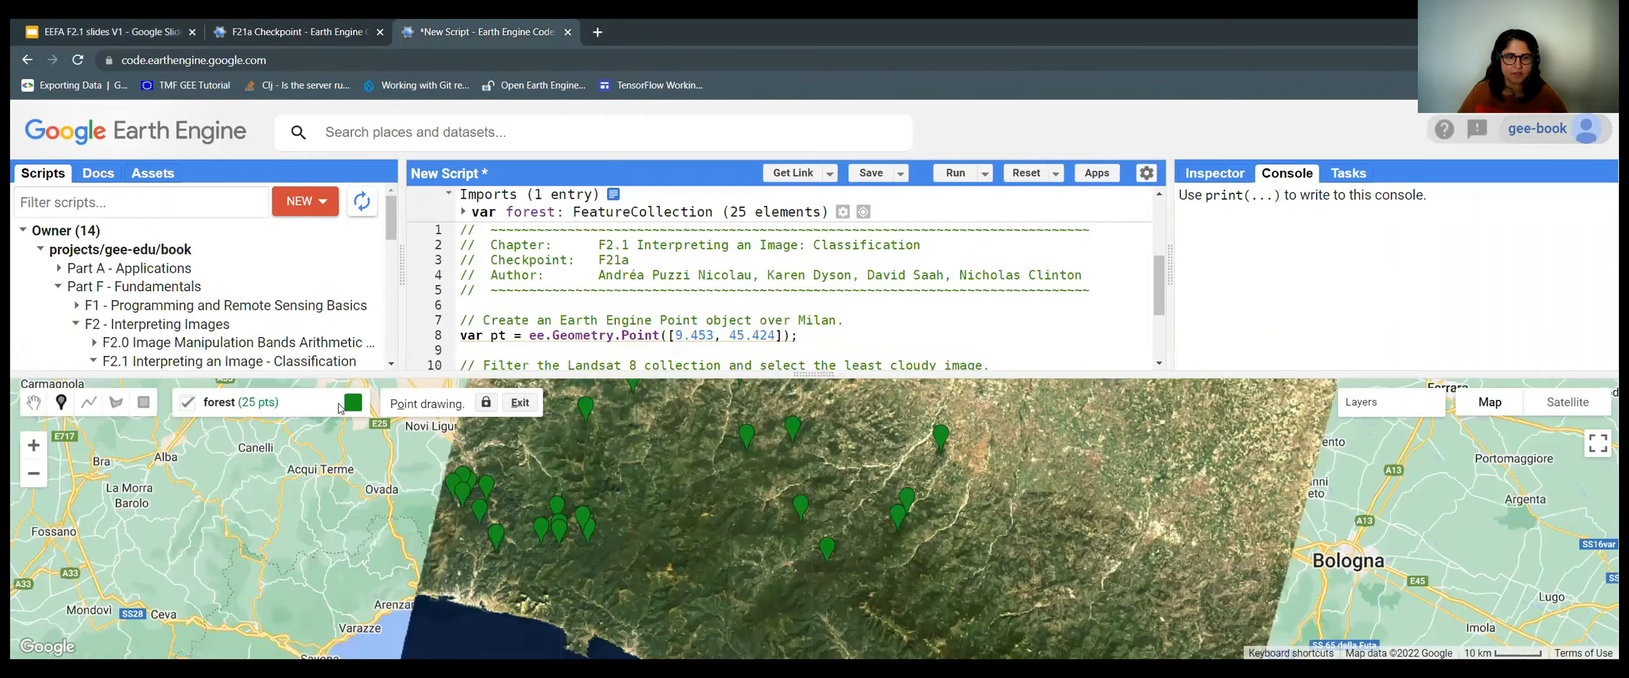
Exit forest point drawing and add a new, empty 'geometry' point layer.
{"action": "left_click", "coordinate": [526, 404]}
{"action": "left_click", "coordinate": [520, 404]}
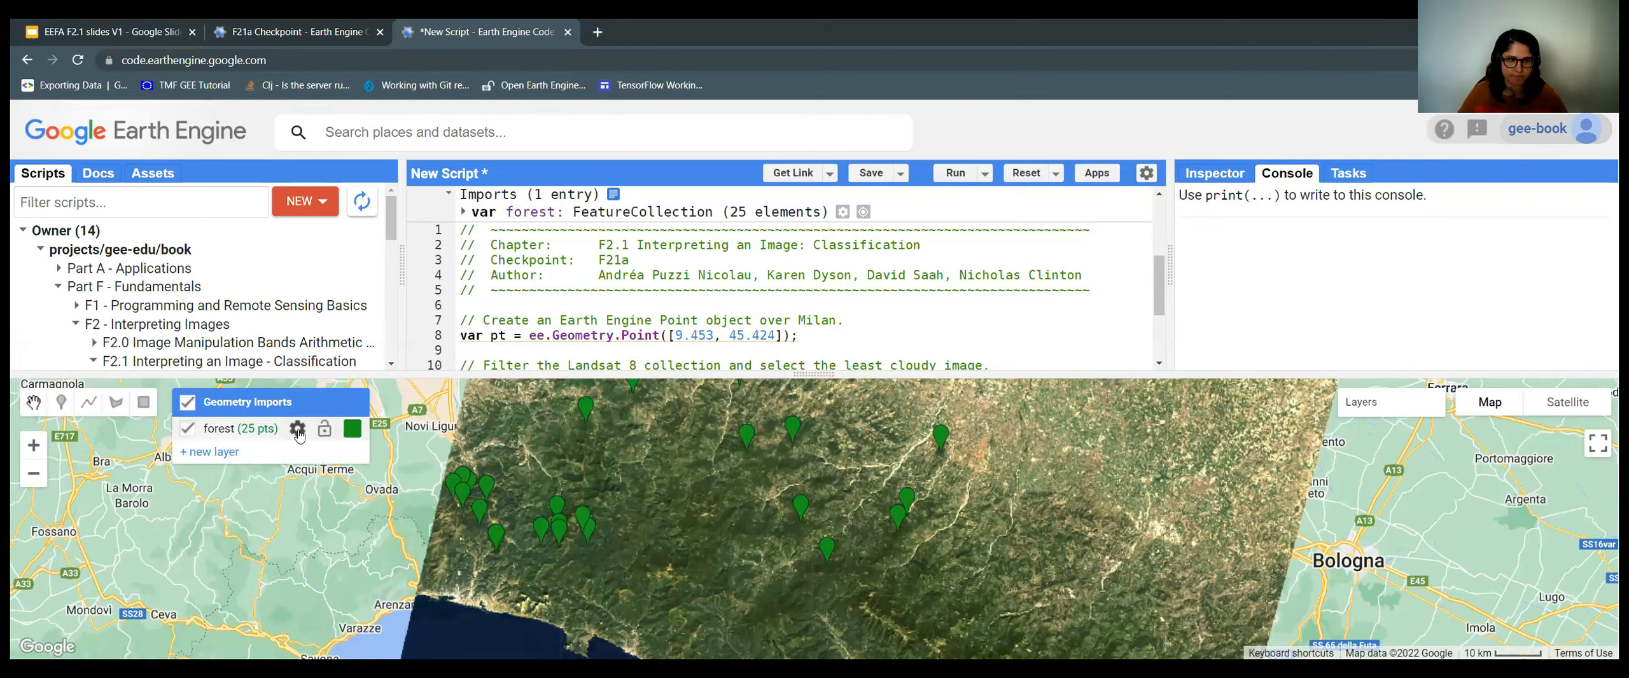
{"action": "mouse_move", "coordinate": [240, 407]}
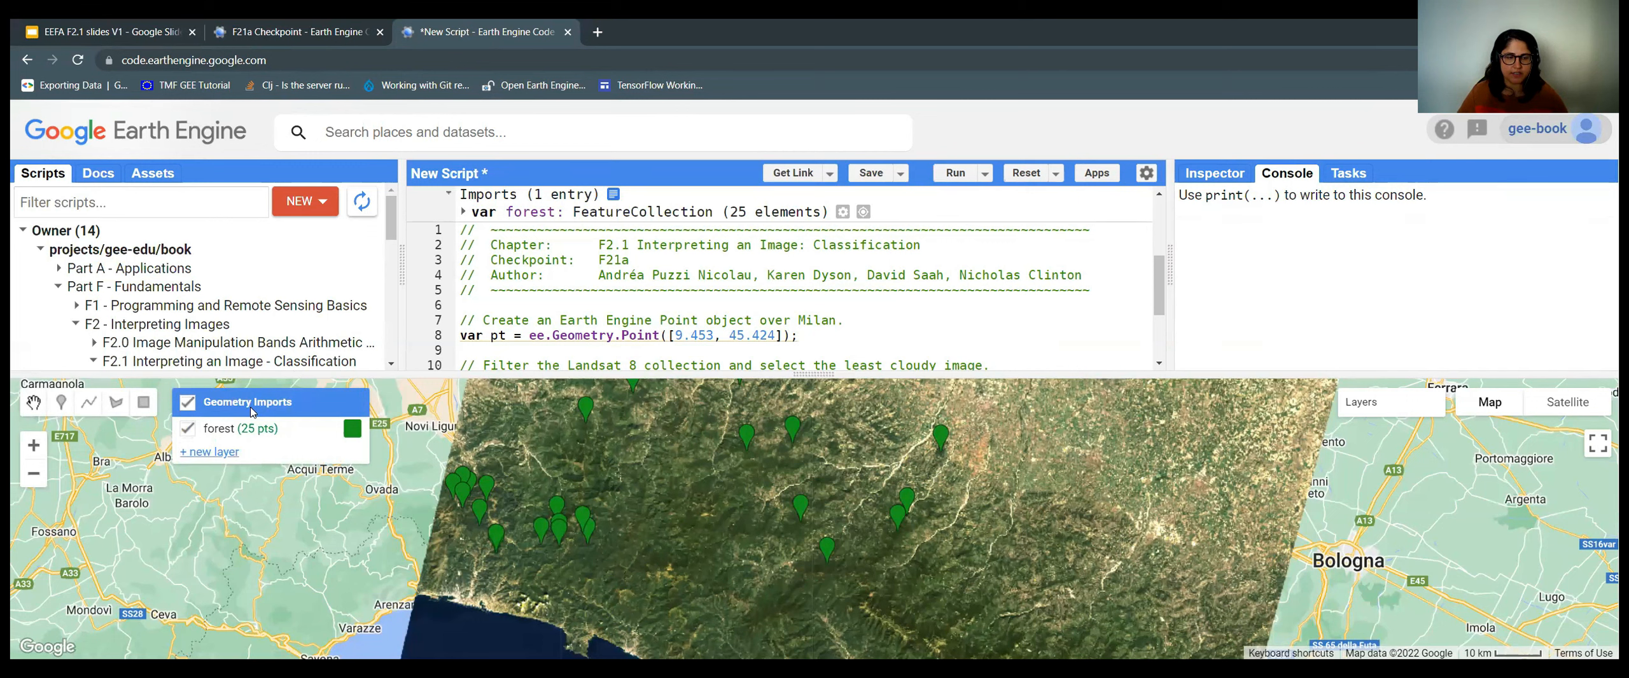
{"action": "left_click", "coordinate": [213, 453]}
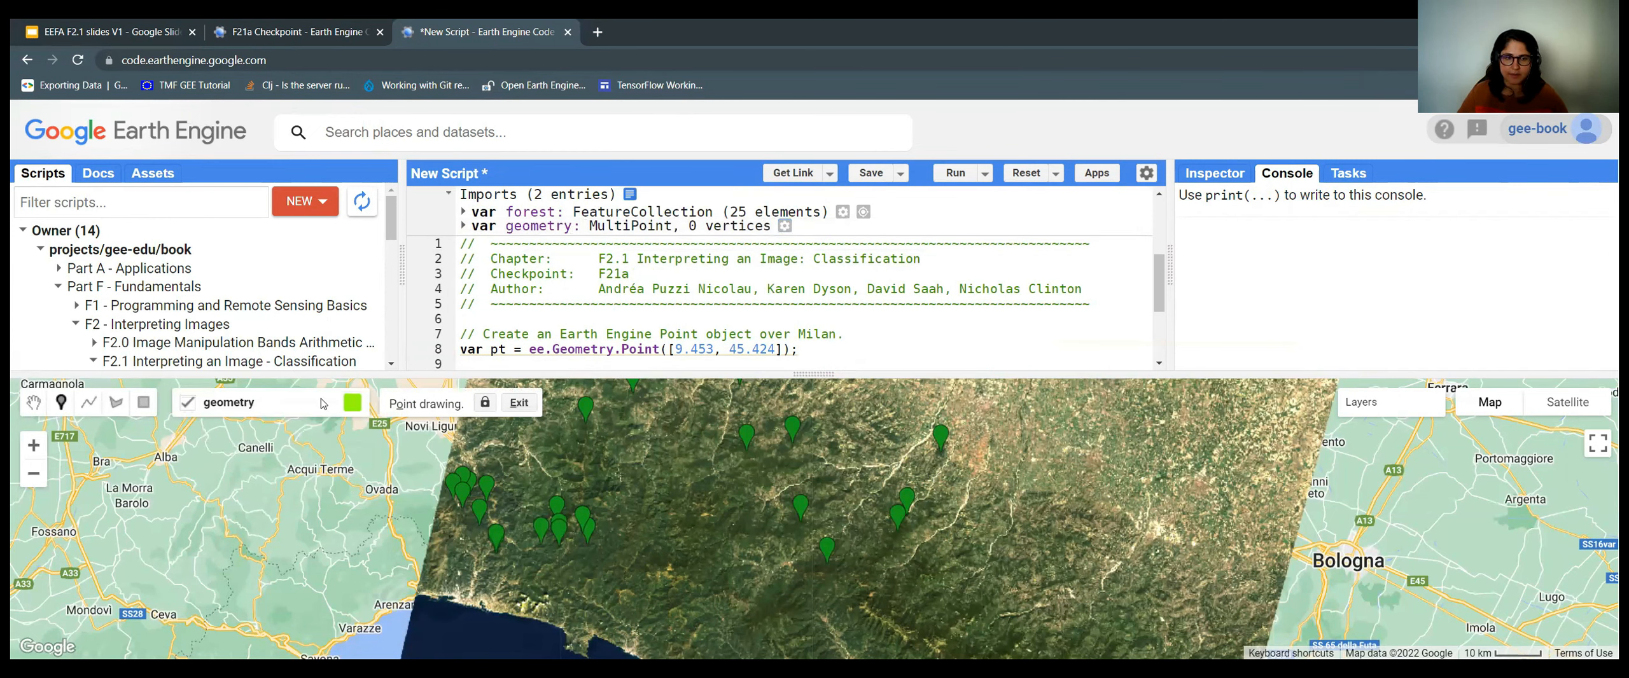
{"action": "mouse_move", "coordinate": [317, 455]}
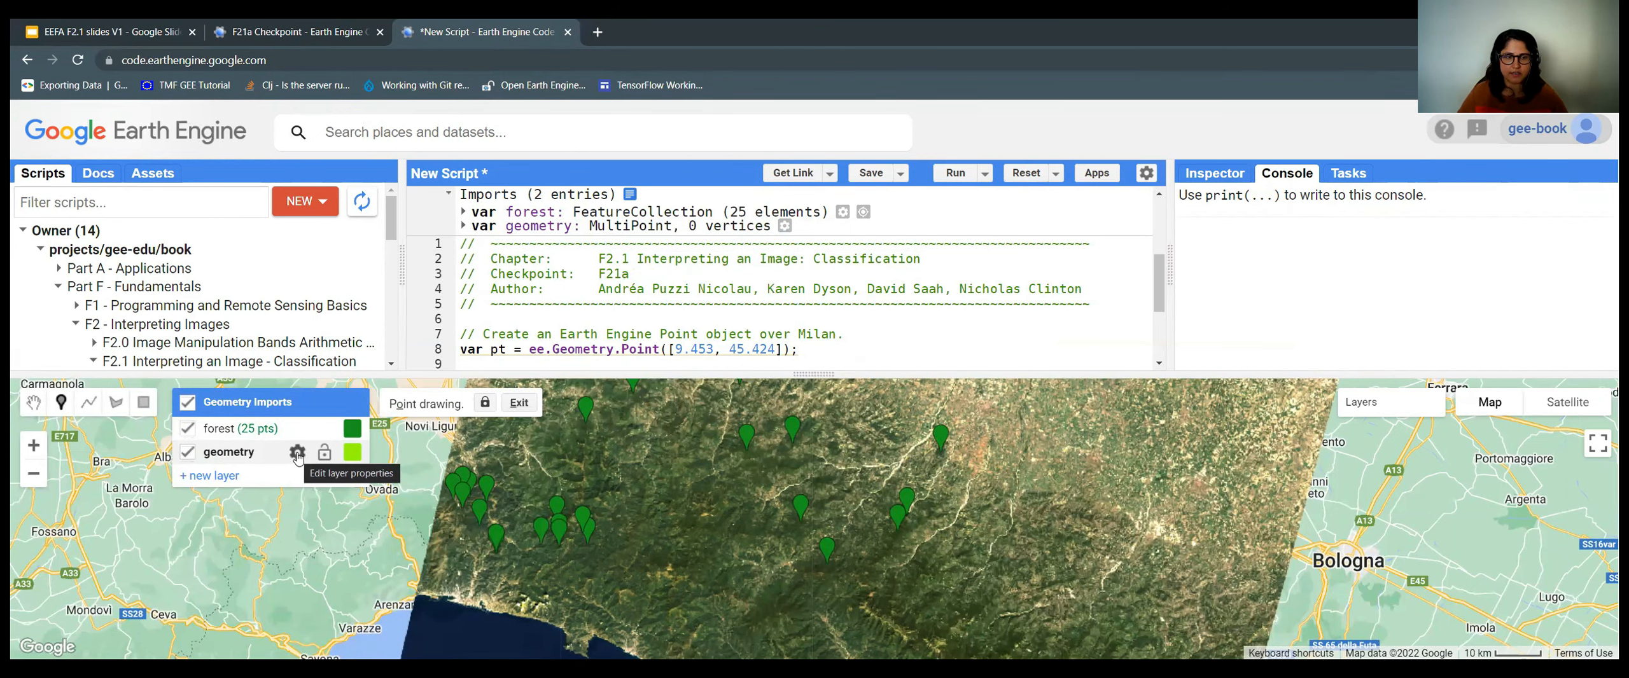
Rename the new layer 'developed' and import it as a FeatureCollection.
{"action": "left_click", "coordinate": [297, 453]}
{"action": "left_click_drag", "start_coordinate": [673, 304], "coordinate": [607, 309]}
{"action": "type", "text": "developed"}
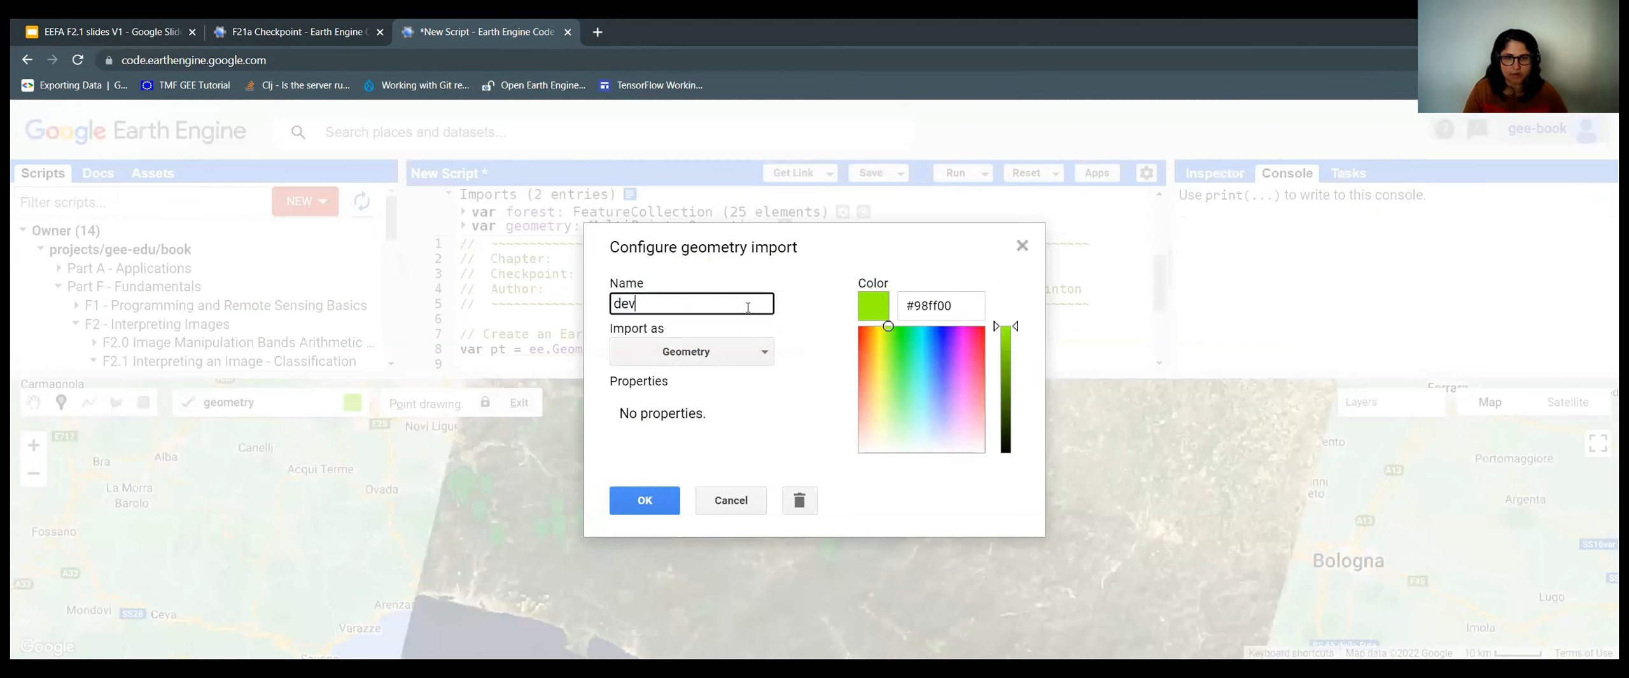
{"action": "left_click", "coordinate": [742, 353]}
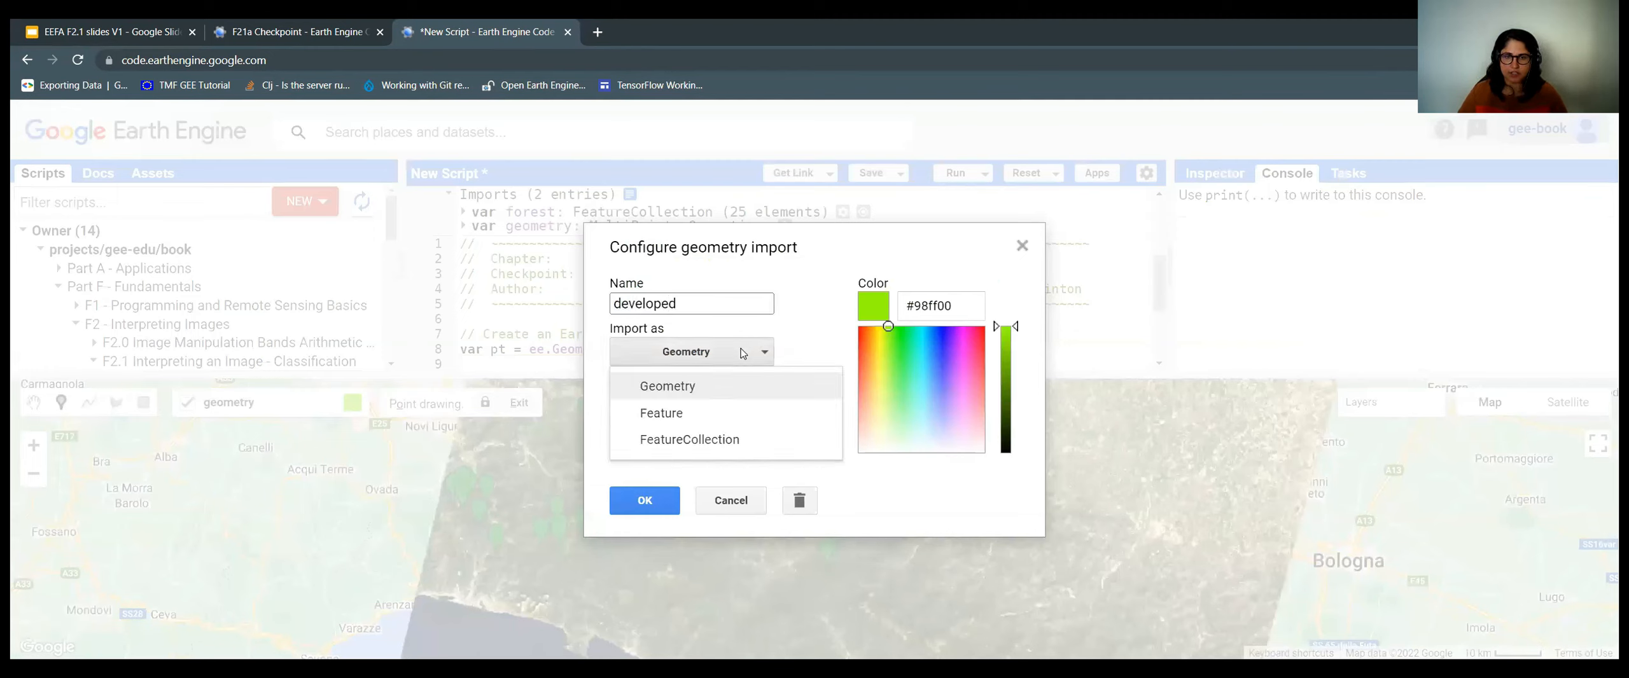
{"action": "left_click", "coordinate": [732, 445]}
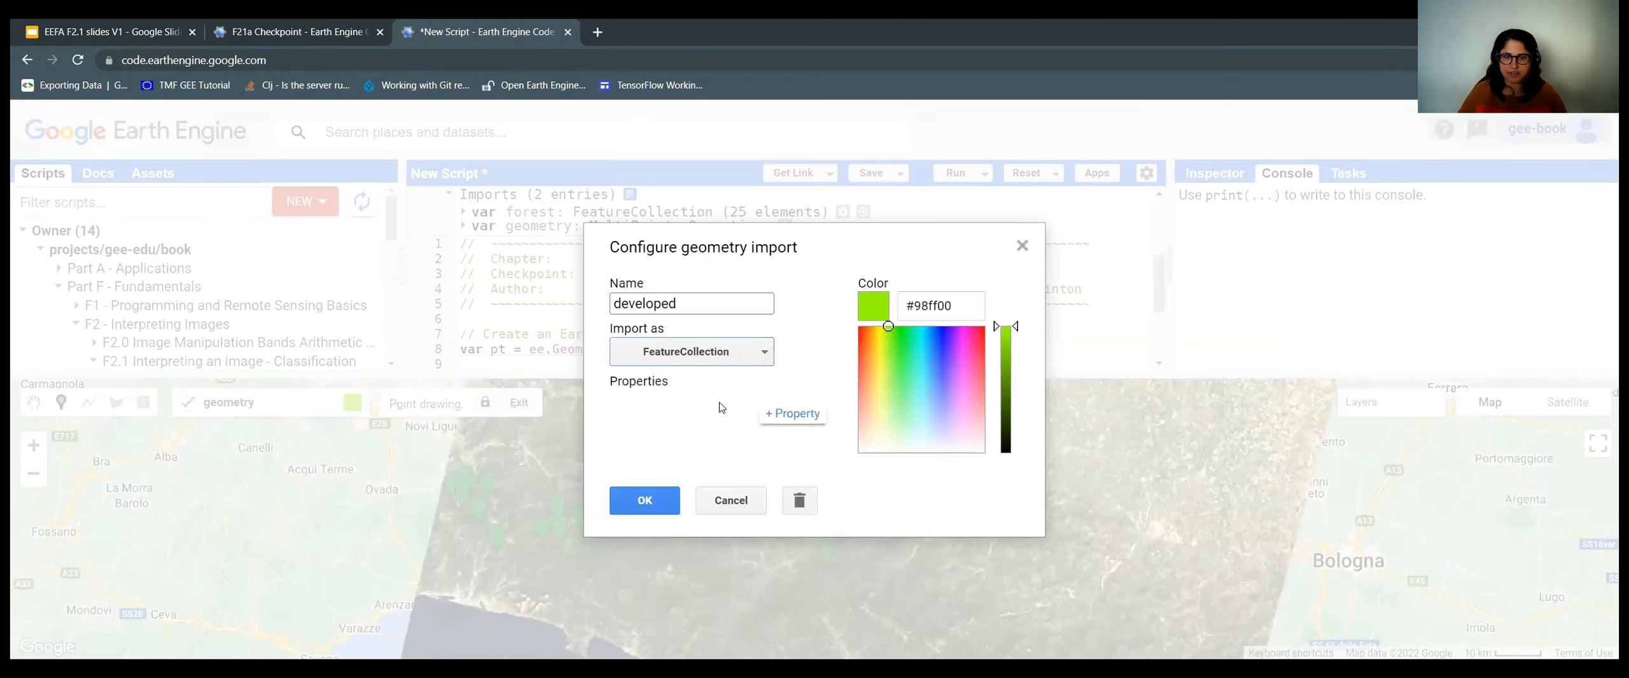
Give the layer property class = 1, make its colour red, and confirm.
{"action": "left_click", "coordinate": [785, 421]}
{"action": "left_click", "coordinate": [645, 432]}
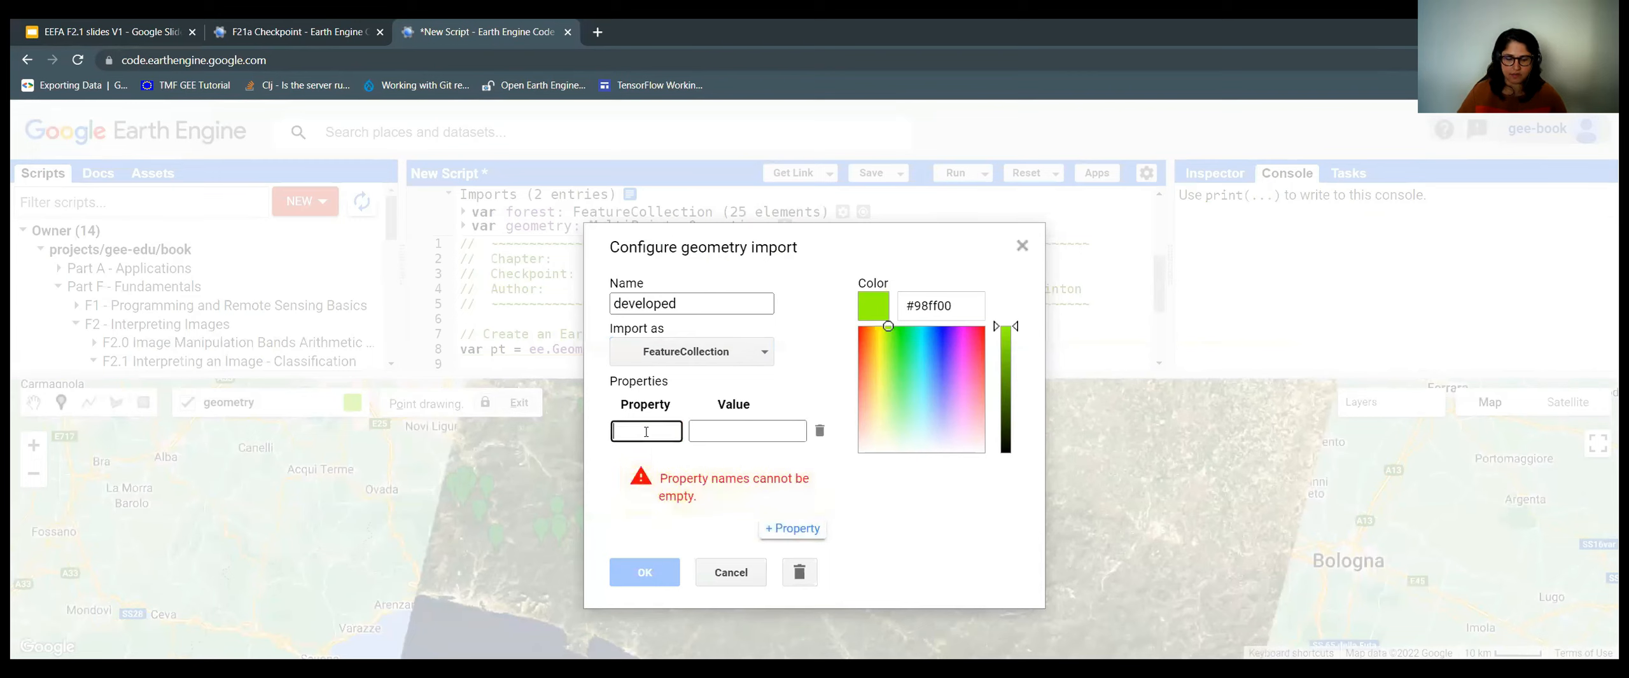
{"action": "type", "text": "class"}
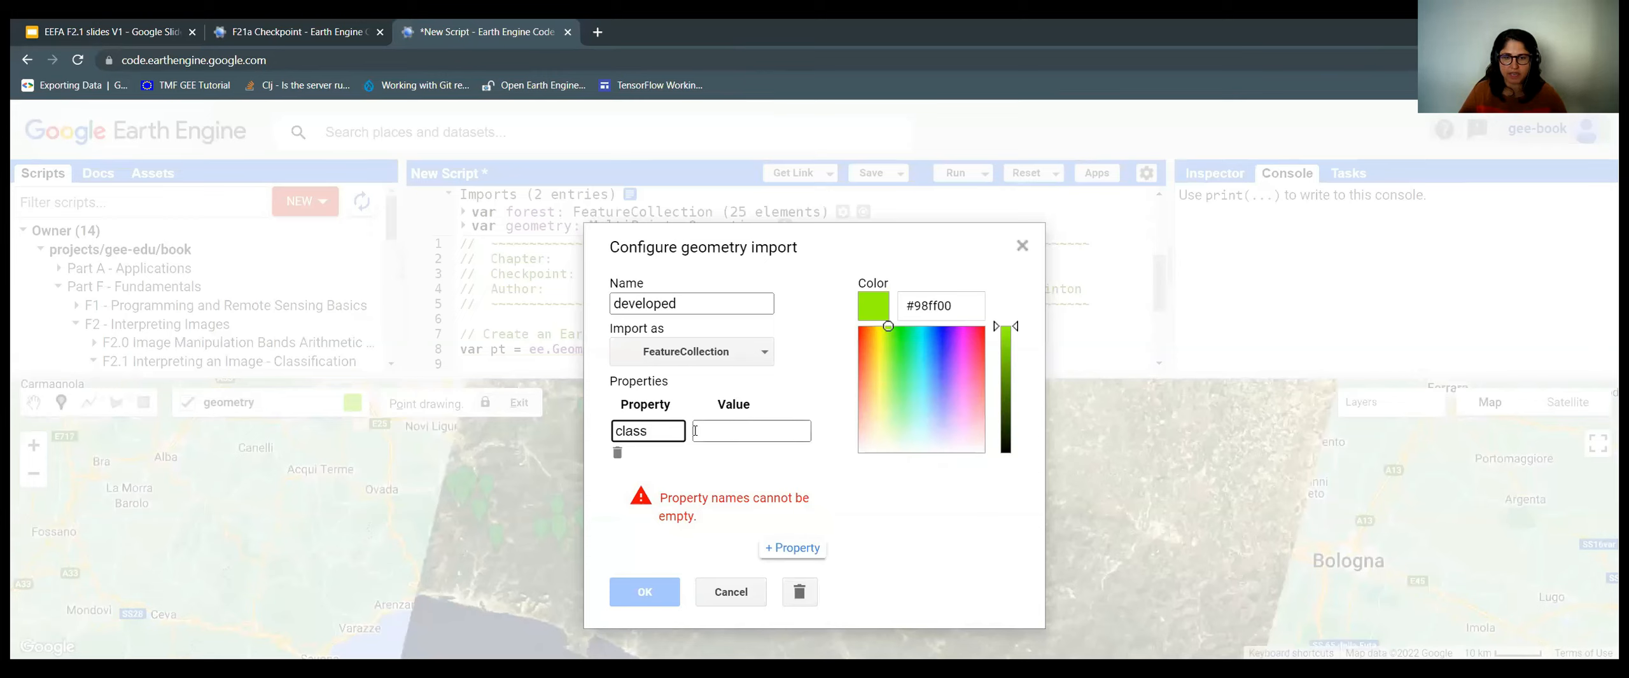
{"action": "left_click_drag", "start_coordinate": [668, 431], "coordinate": [609, 433]}
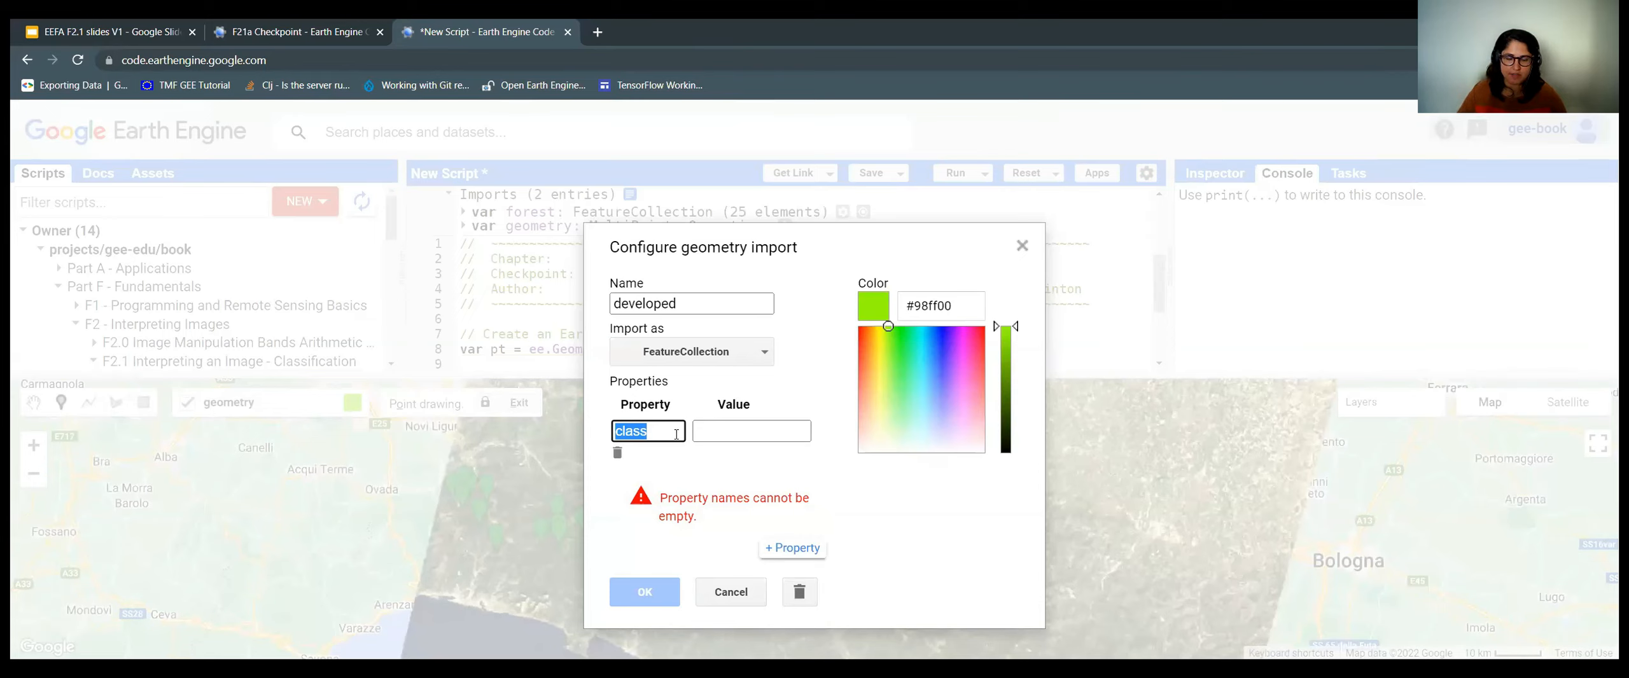
{"action": "left_click", "coordinate": [629, 433]}
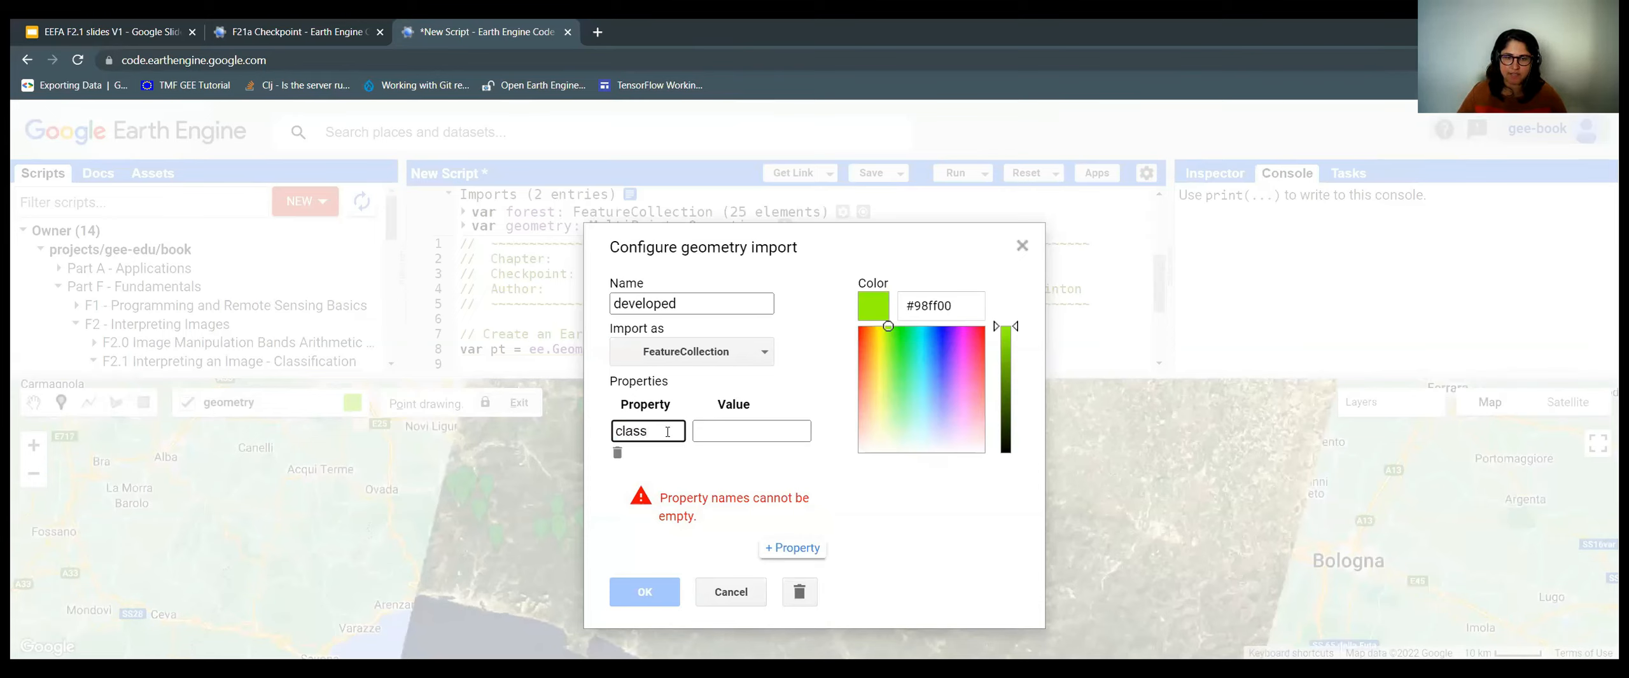
{"action": "left_click", "coordinate": [699, 433]}
{"action": "left_click", "coordinate": [659, 431]}
{"action": "left_click_drag", "start_coordinate": [624, 431], "coordinate": [617, 432]}
{"action": "left_click", "coordinate": [682, 437]}
{"action": "left_click", "coordinate": [715, 436]}
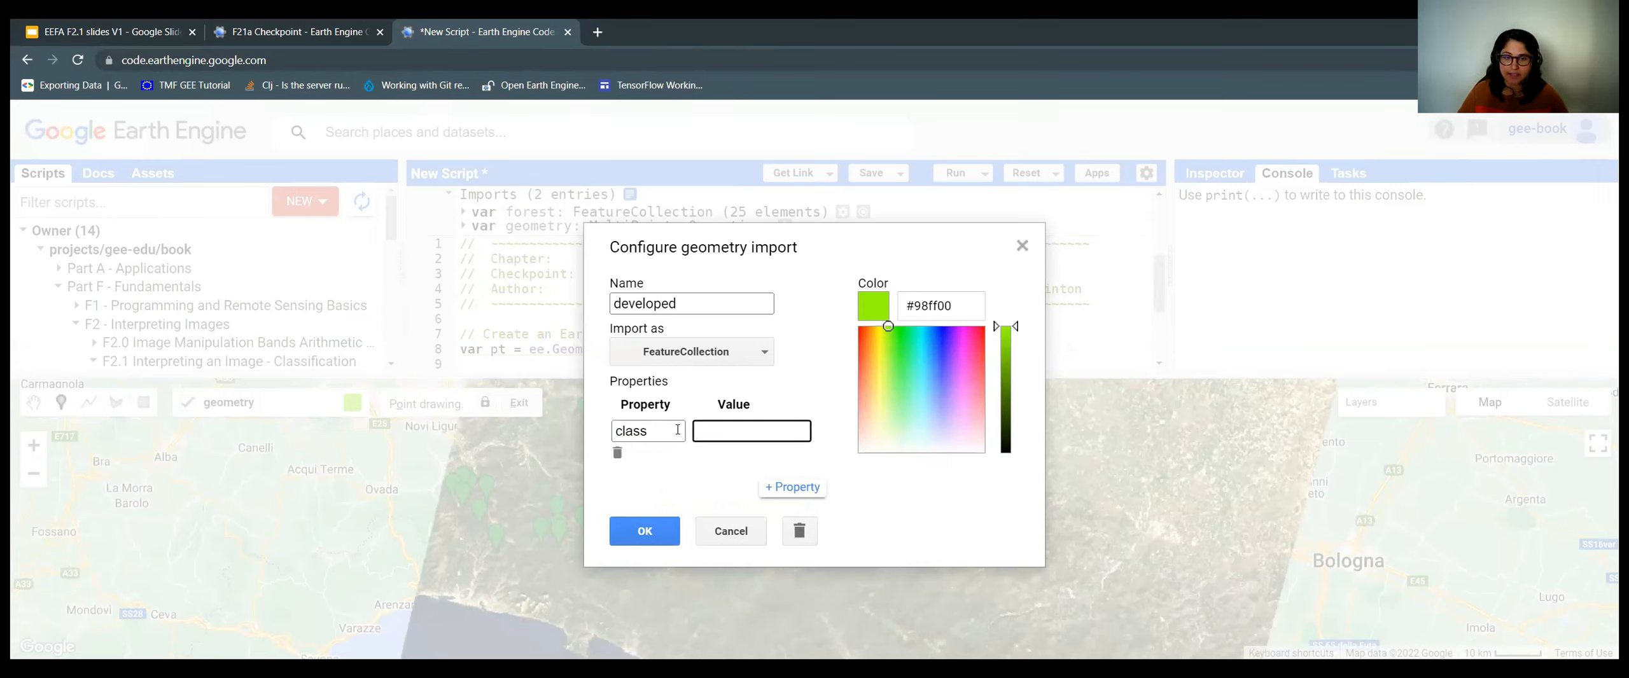
{"action": "left_click", "coordinate": [617, 432]}
{"action": "left_click", "coordinate": [709, 431]}
{"action": "type", "text": "1"}
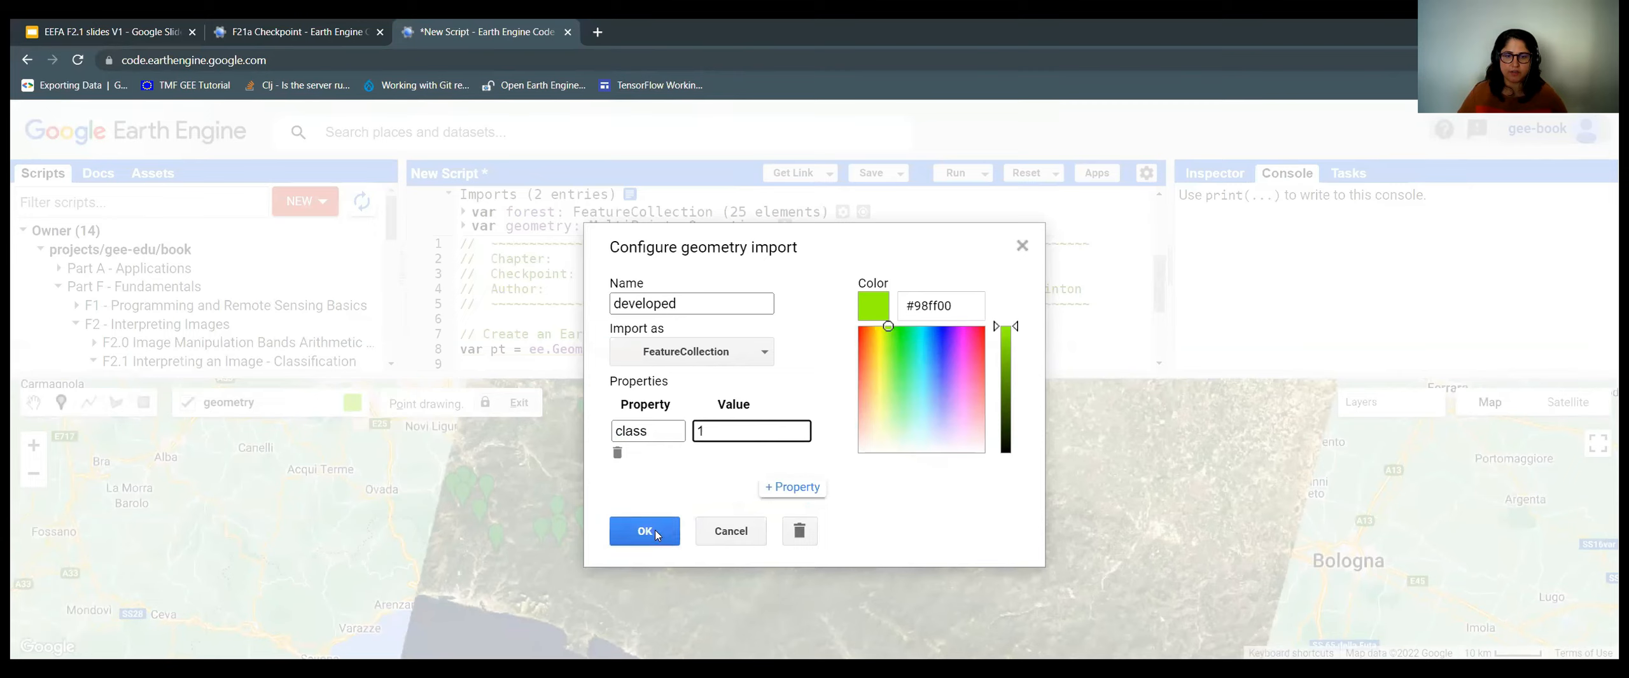
{"action": "left_click_drag", "start_coordinate": [890, 326], "coordinate": [859, 356]}
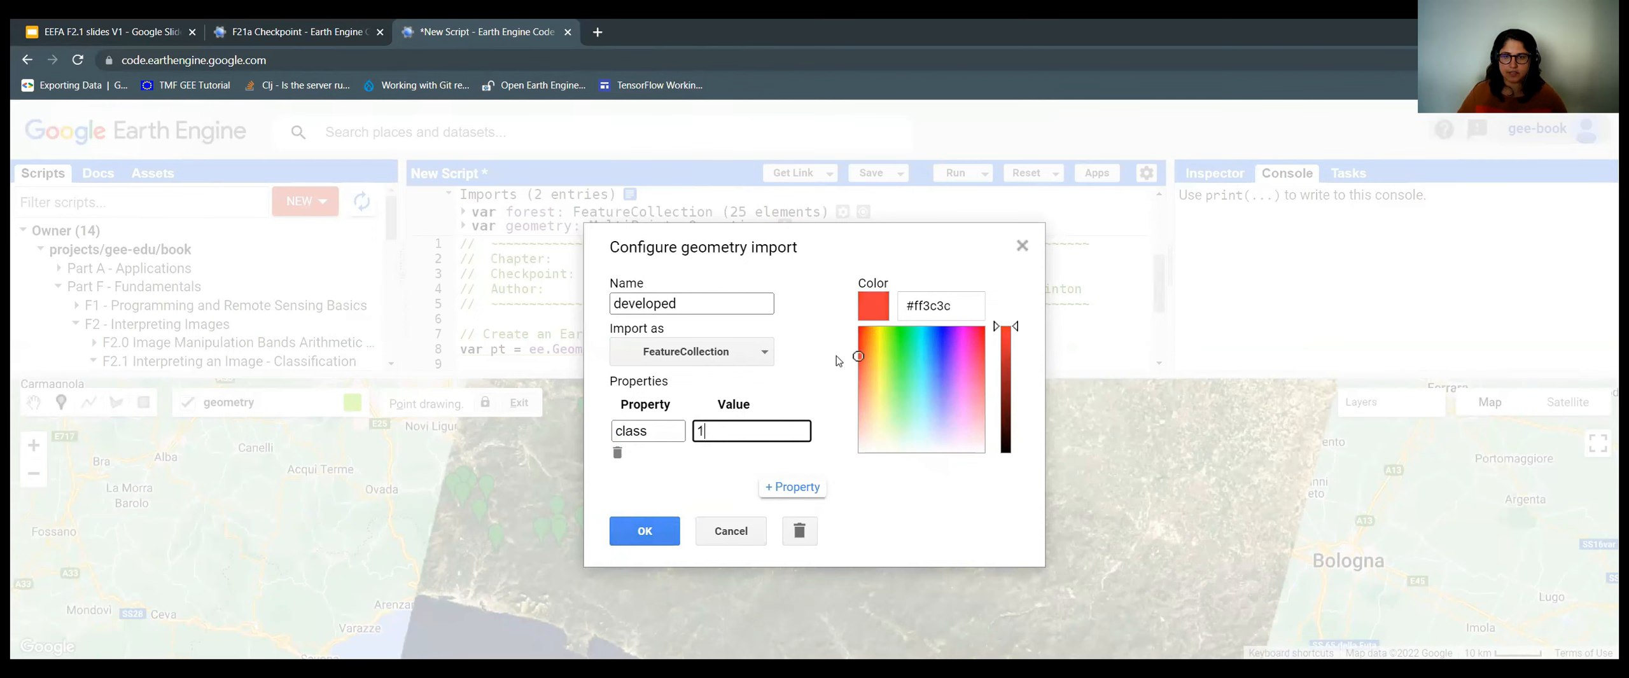
{"action": "left_click", "coordinate": [645, 532]}
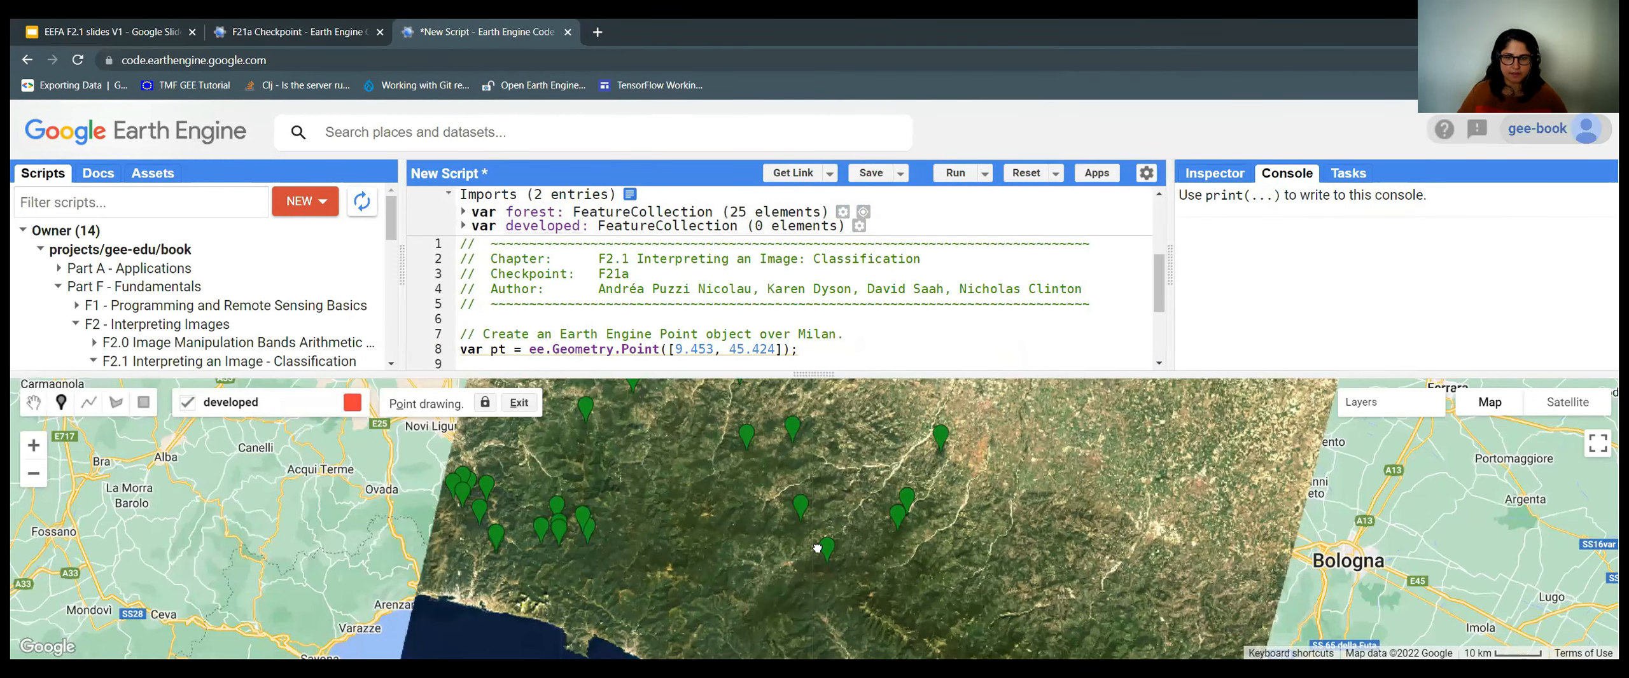
Pan across the Landsat scene and zoom into central Milan at the 500 m scale.
{"action": "left_click_drag", "start_coordinate": [911, 518], "coordinate": [952, 644]}
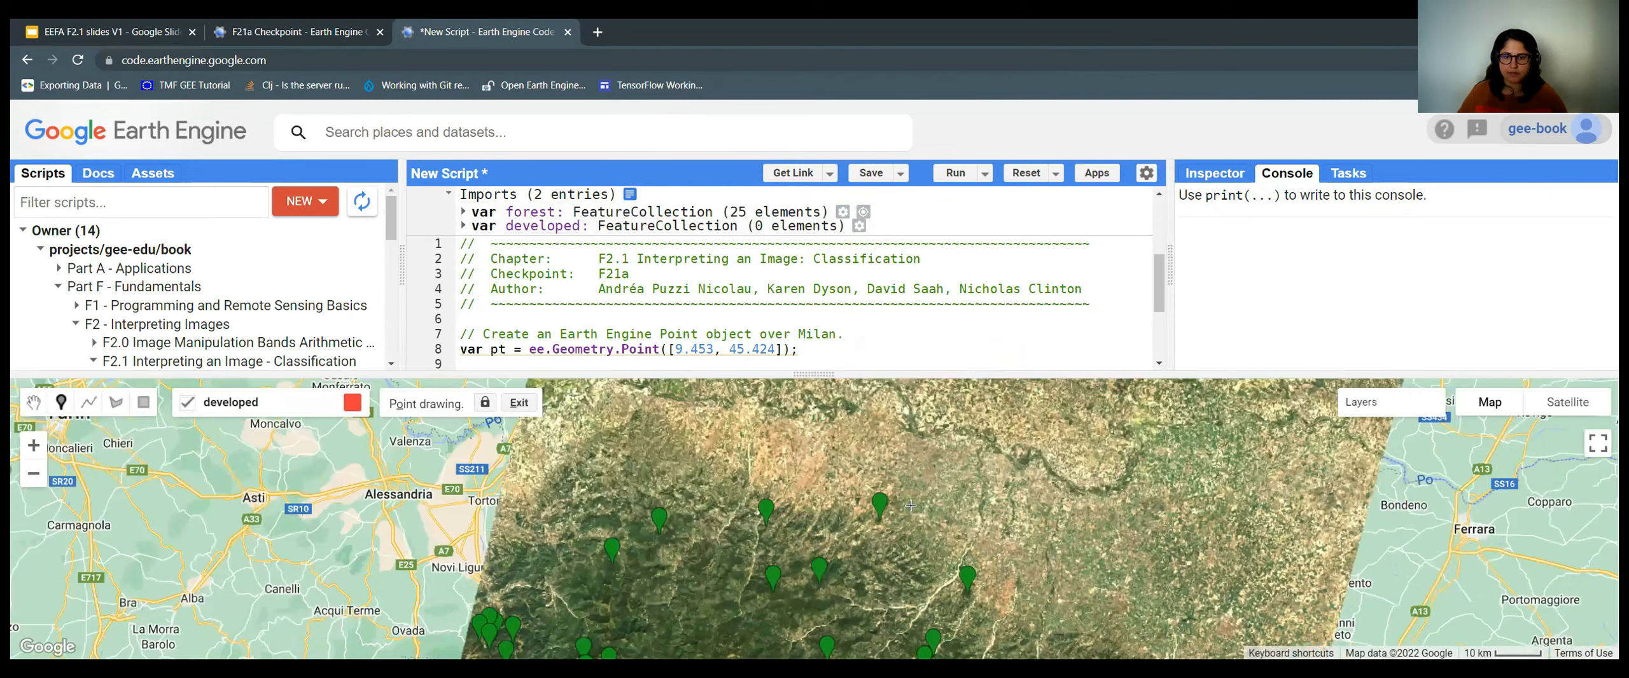
{"action": "scroll", "coordinate": [792, 457], "scroll_direction": "down", "scroll_amount": 1}
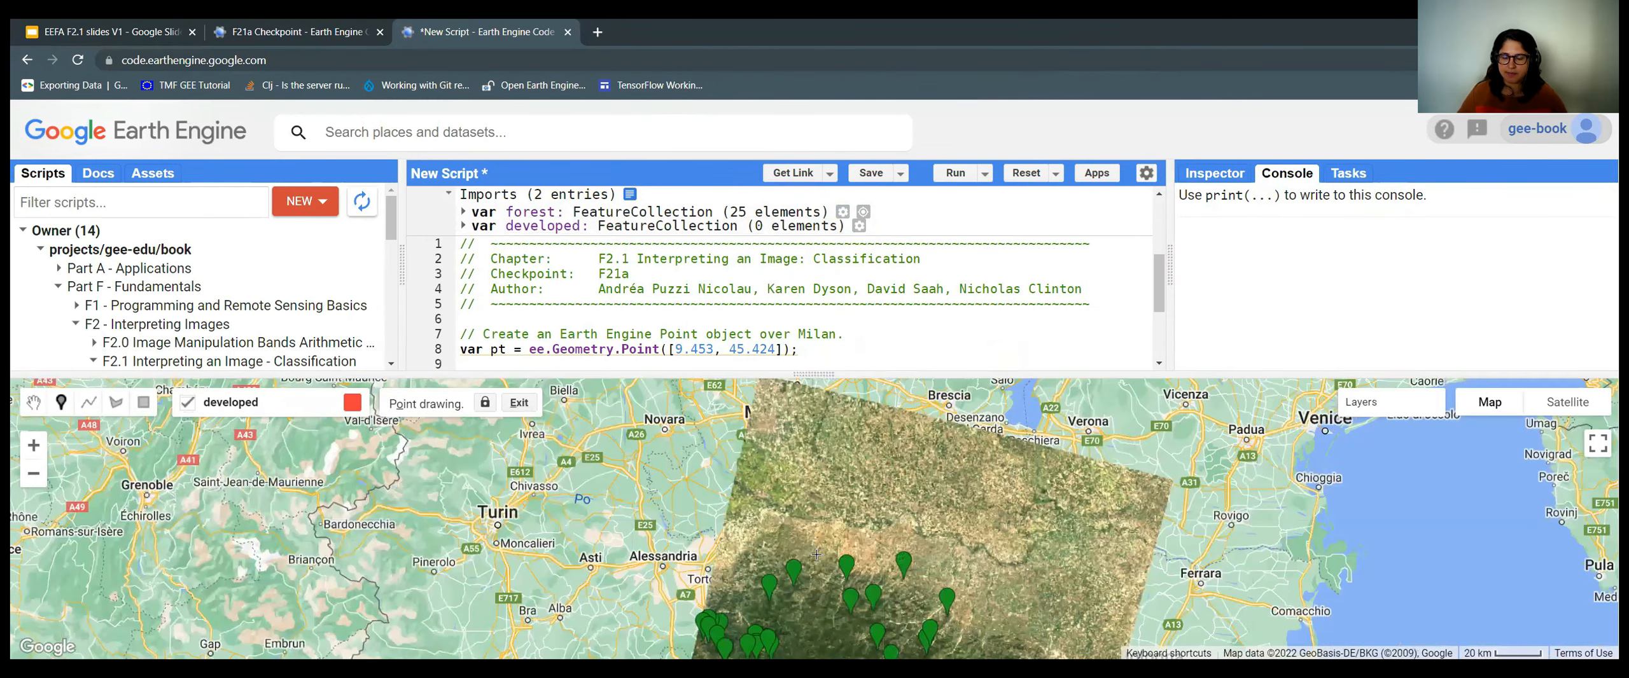
{"action": "left_click_drag", "start_coordinate": [903, 526], "coordinate": [796, 496]}
{"action": "left_click_drag", "start_coordinate": [755, 611], "coordinate": [792, 552]}
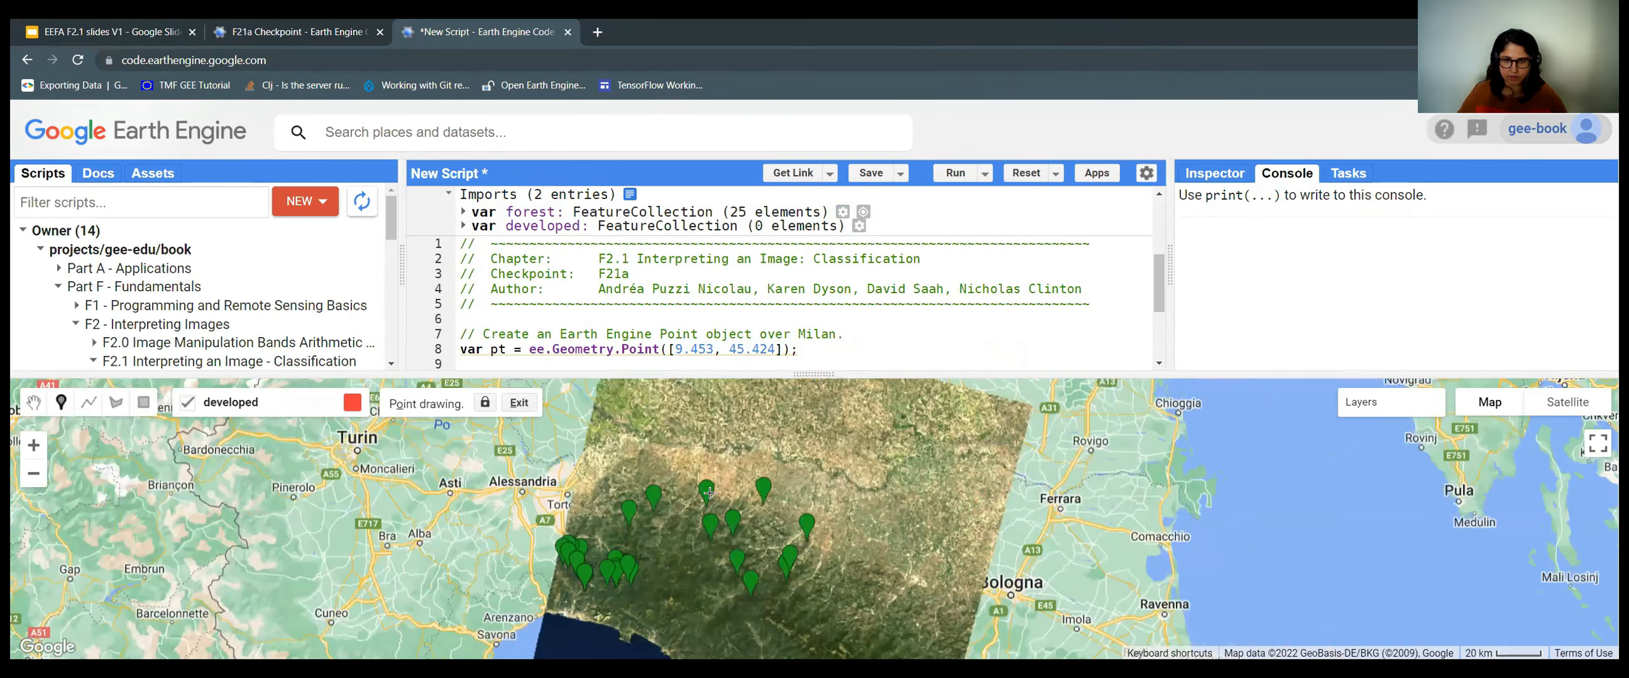
{"action": "mouse_move", "coordinate": [1368, 402]}
{"action": "left_click_drag", "start_coordinate": [1432, 428], "coordinate": [1379, 426]}
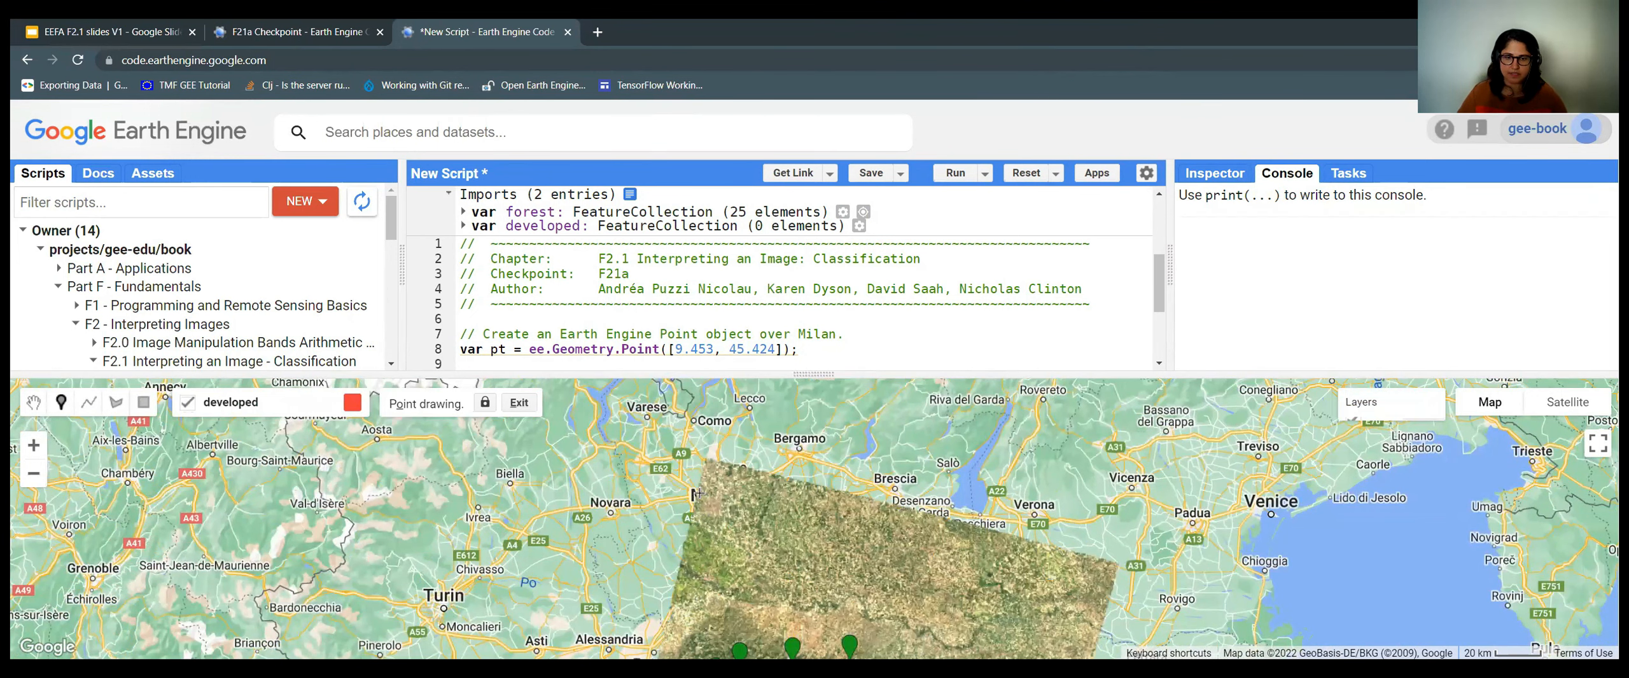
{"action": "scroll", "coordinate": [754, 523], "scroll_direction": "up", "scroll_amount": 1}
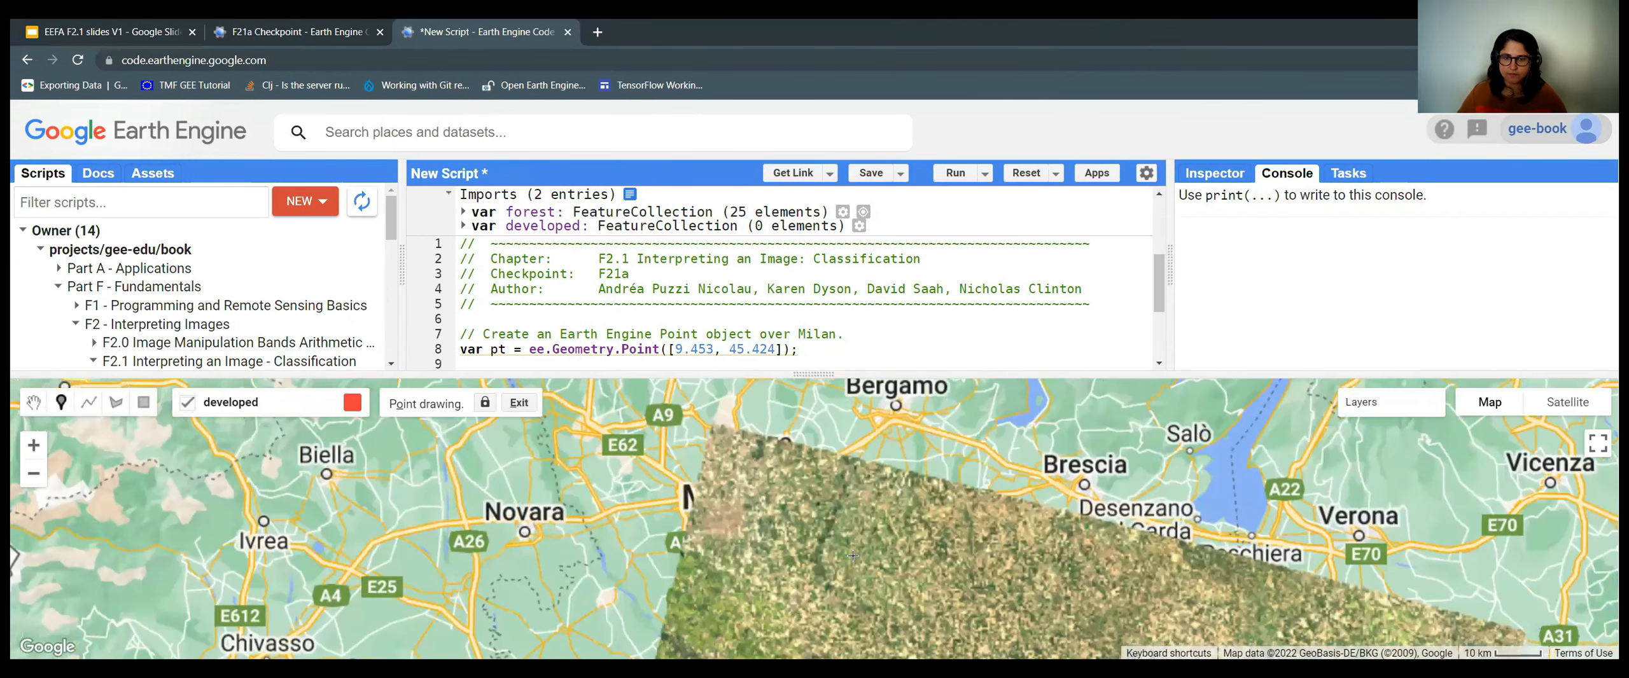
{"action": "scroll", "coordinate": [724, 523], "scroll_direction": "up", "scroll_amount": 3}
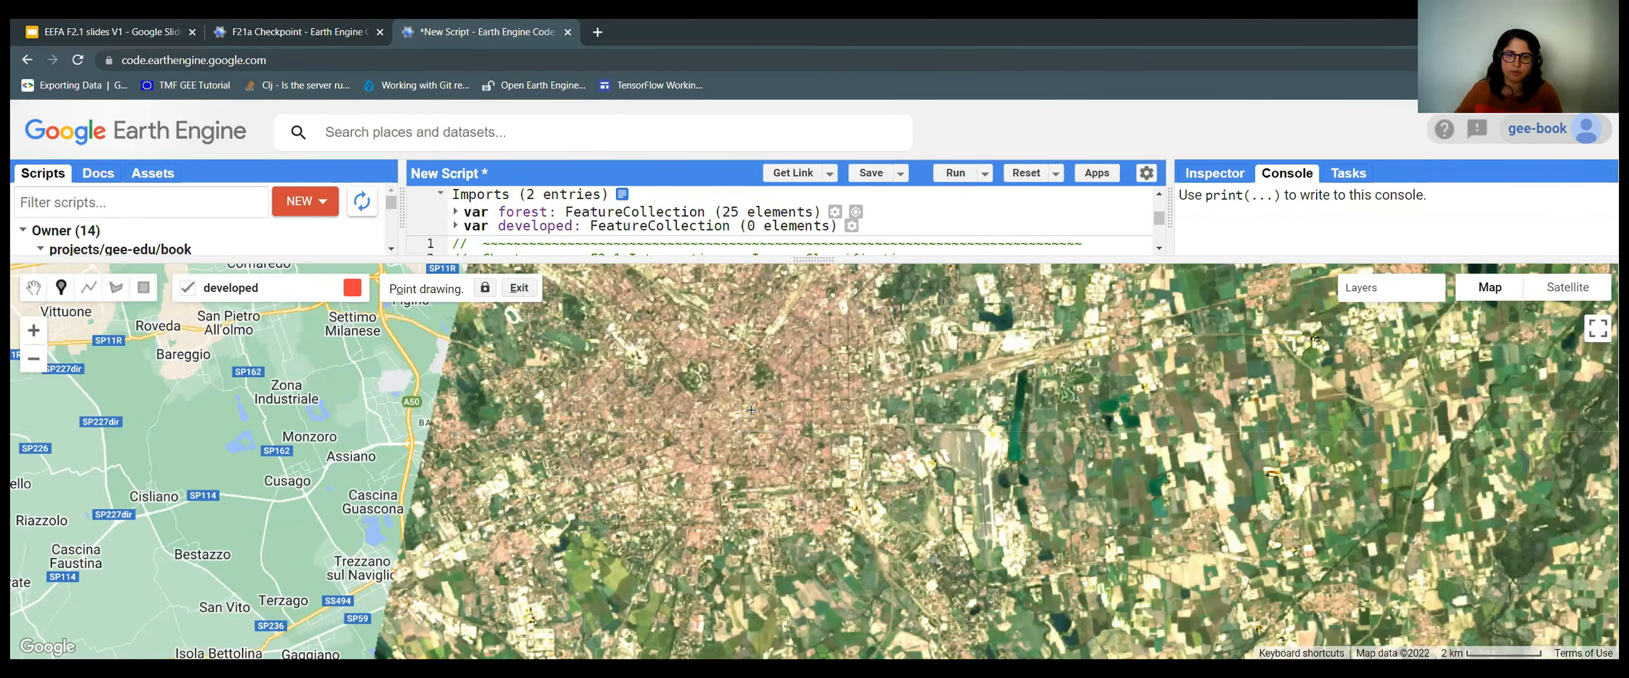
{"action": "scroll", "coordinate": [816, 404], "scroll_direction": "up", "scroll_amount": 2}
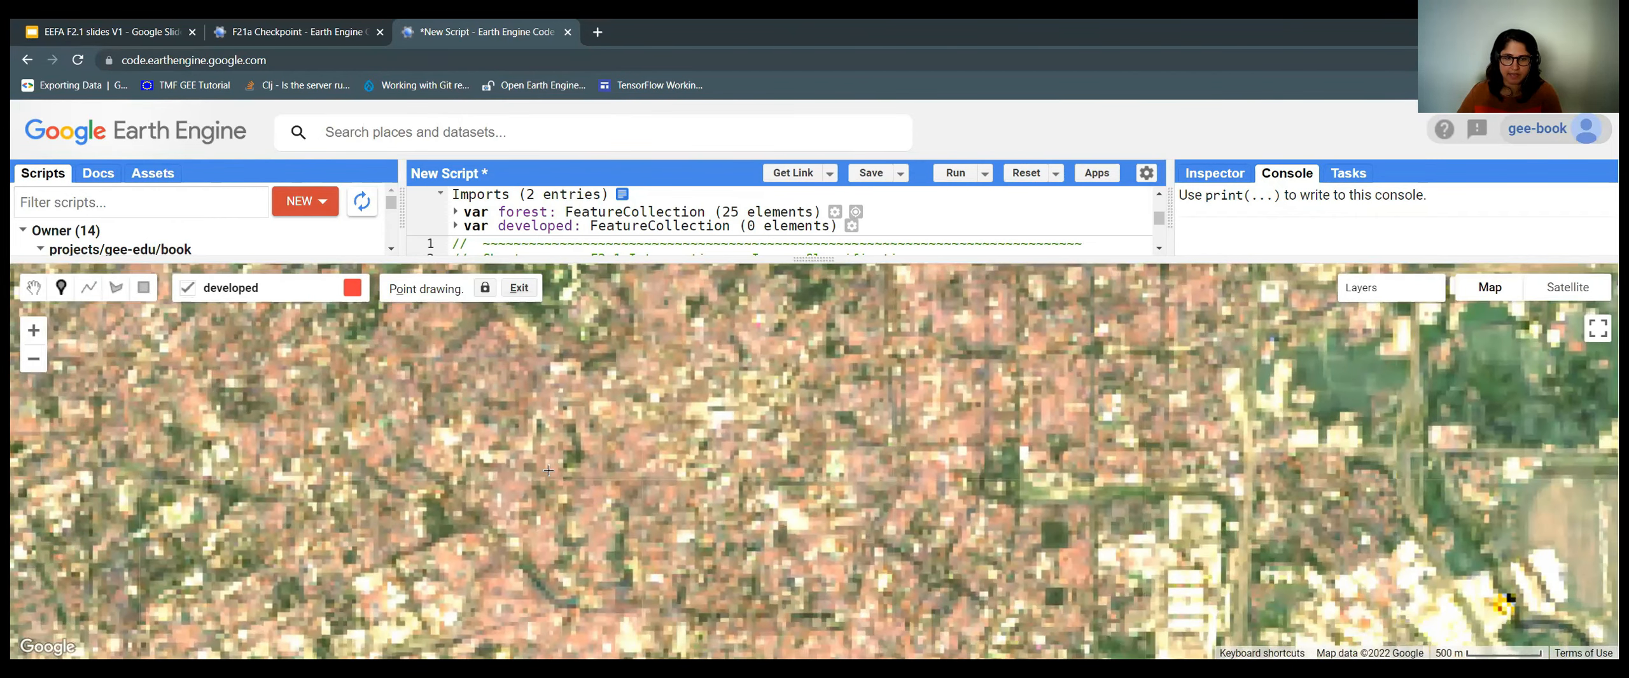
{"action": "left_click_drag", "start_coordinate": [548, 470], "coordinate": [647, 401]}
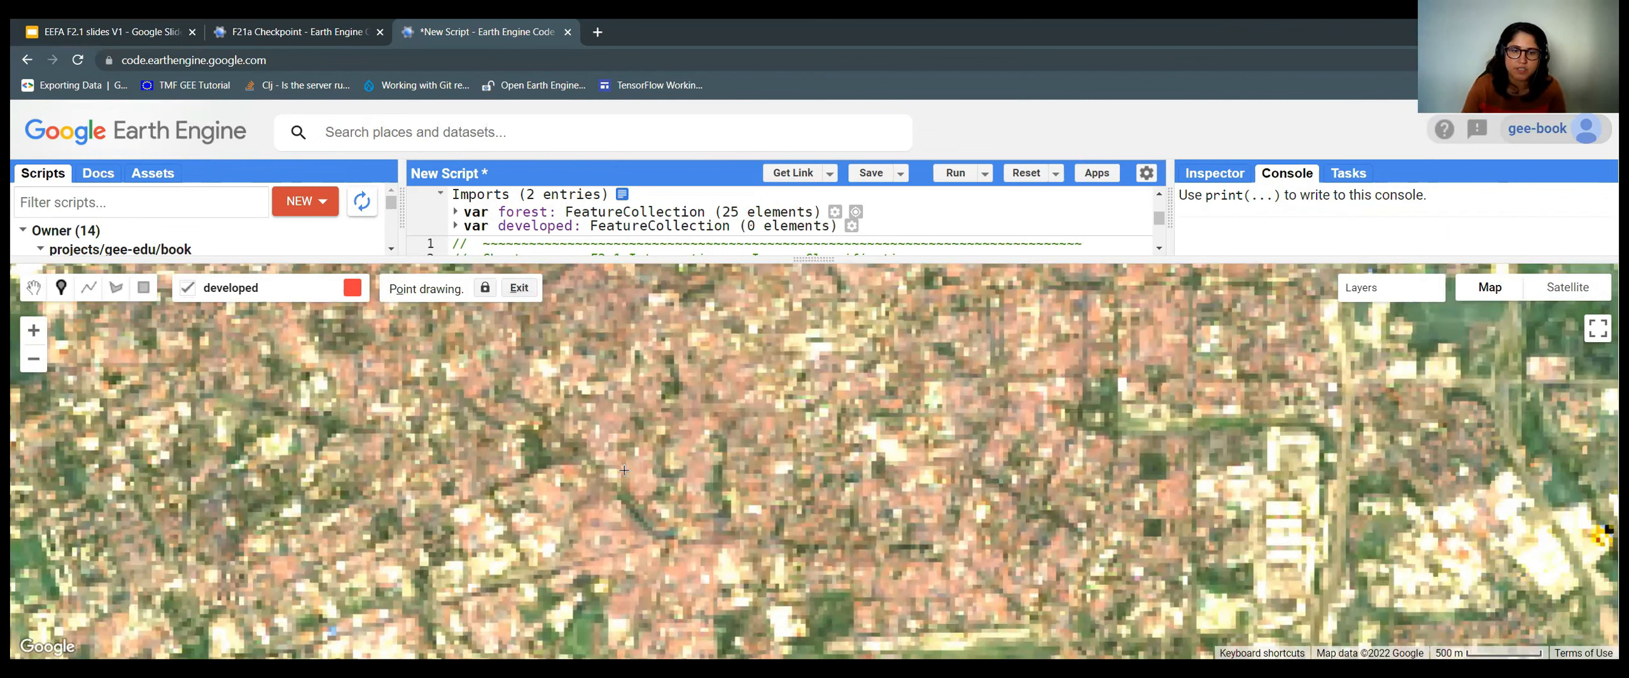
Place the first four developed points on Milan's dense buildings.
{"action": "left_click", "coordinate": [610, 425]}
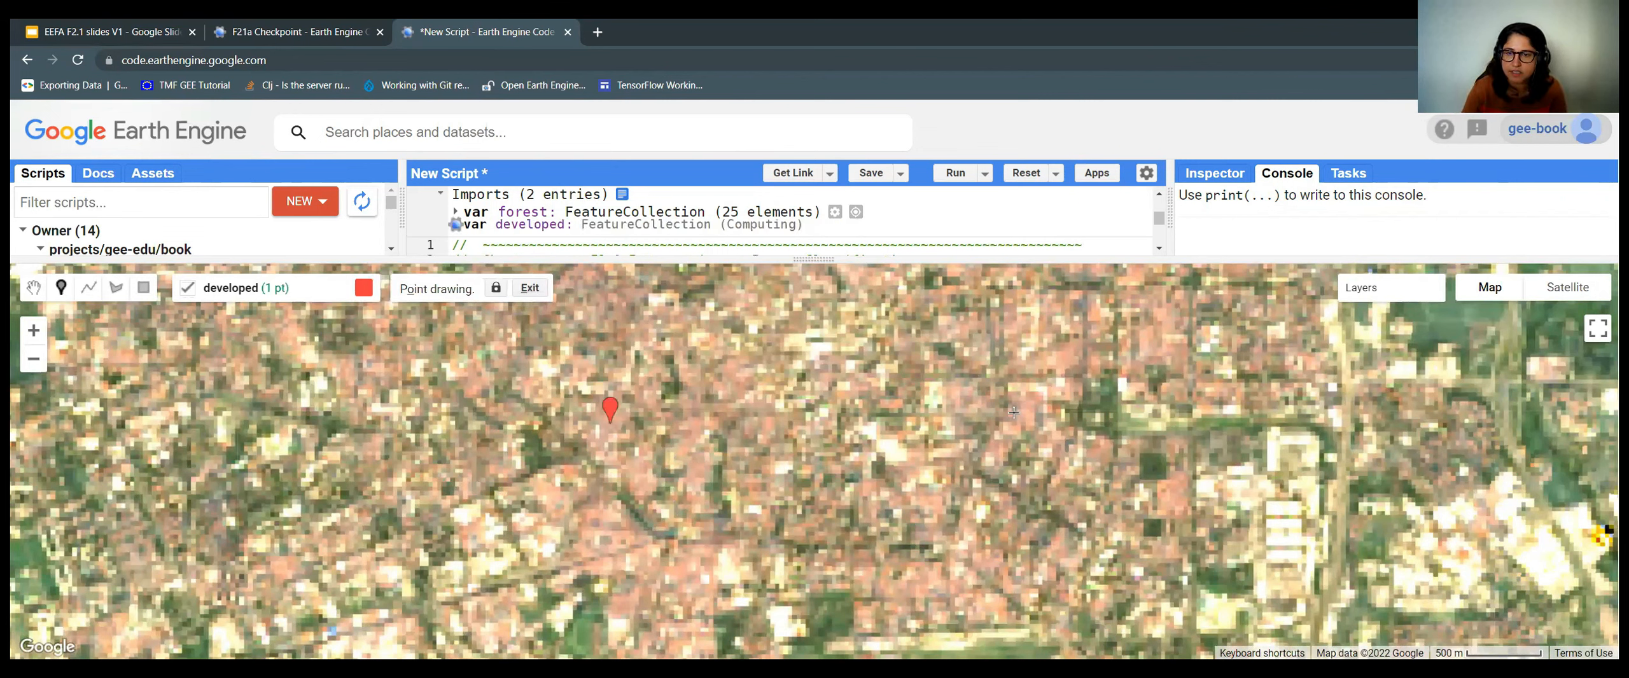
{"action": "left_click", "coordinate": [1069, 357]}
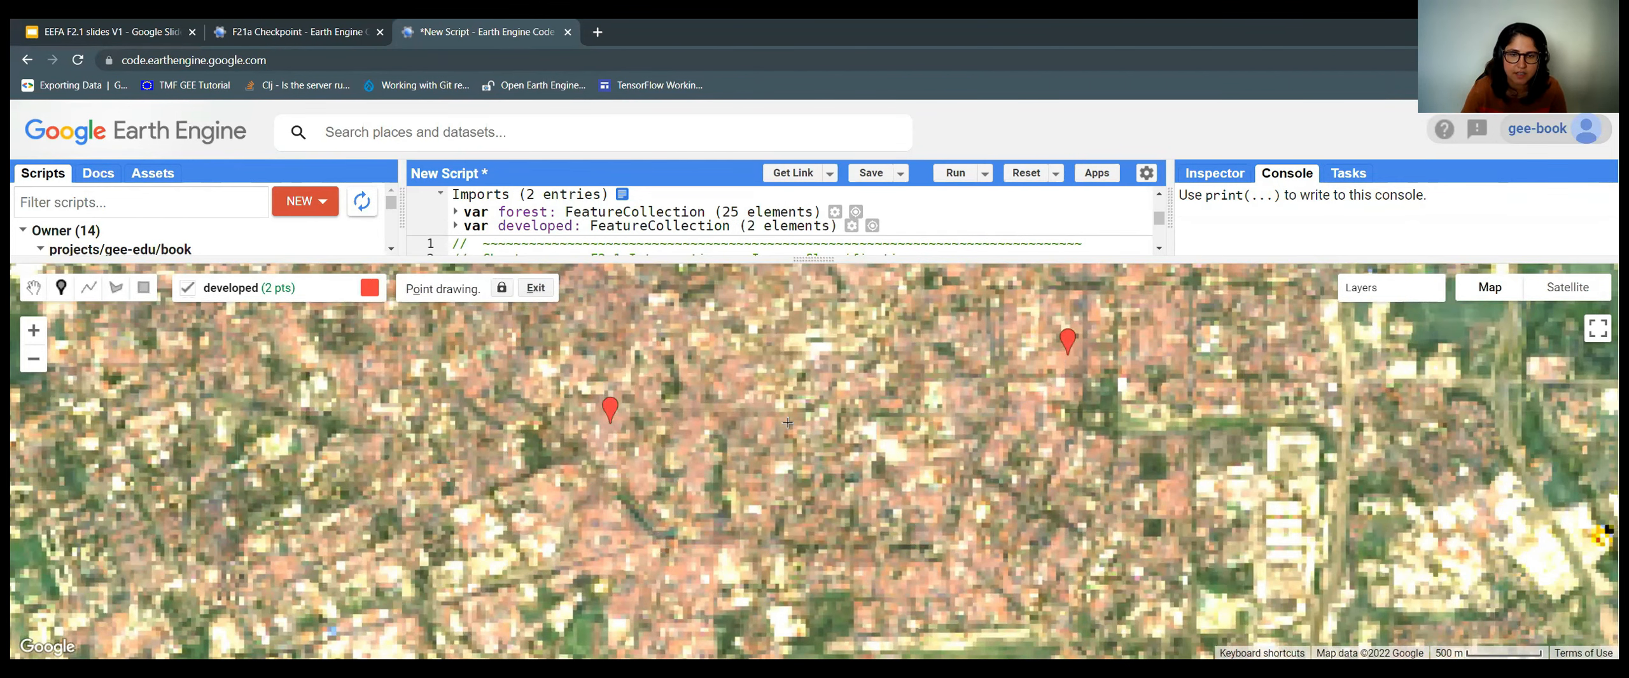
{"action": "left_click_drag", "start_coordinate": [1052, 477], "coordinate": [979, 619]}
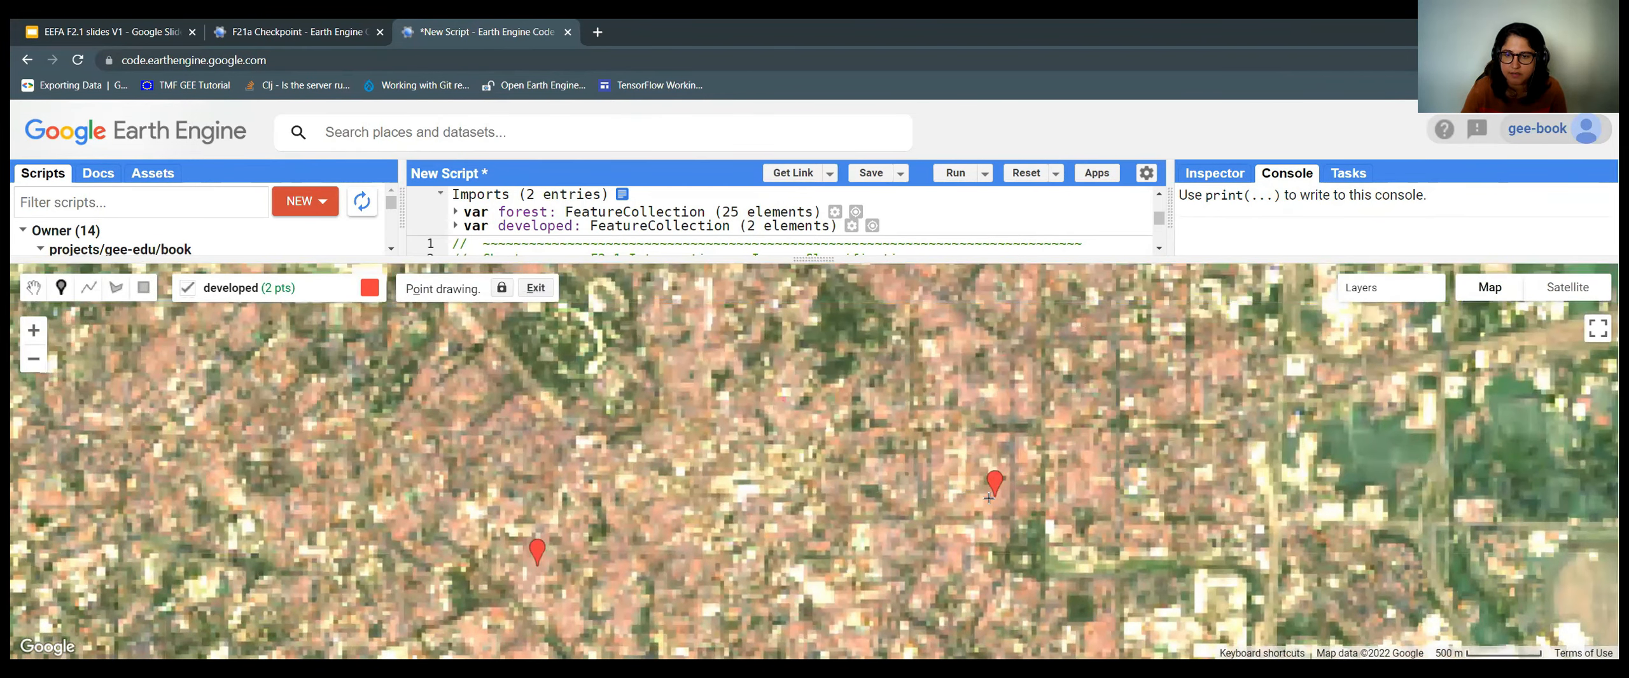
{"action": "left_click", "coordinate": [746, 489]}
{"action": "left_click", "coordinate": [726, 481]}
{"action": "left_click_drag", "start_coordinate": [857, 459], "coordinate": [804, 483]}
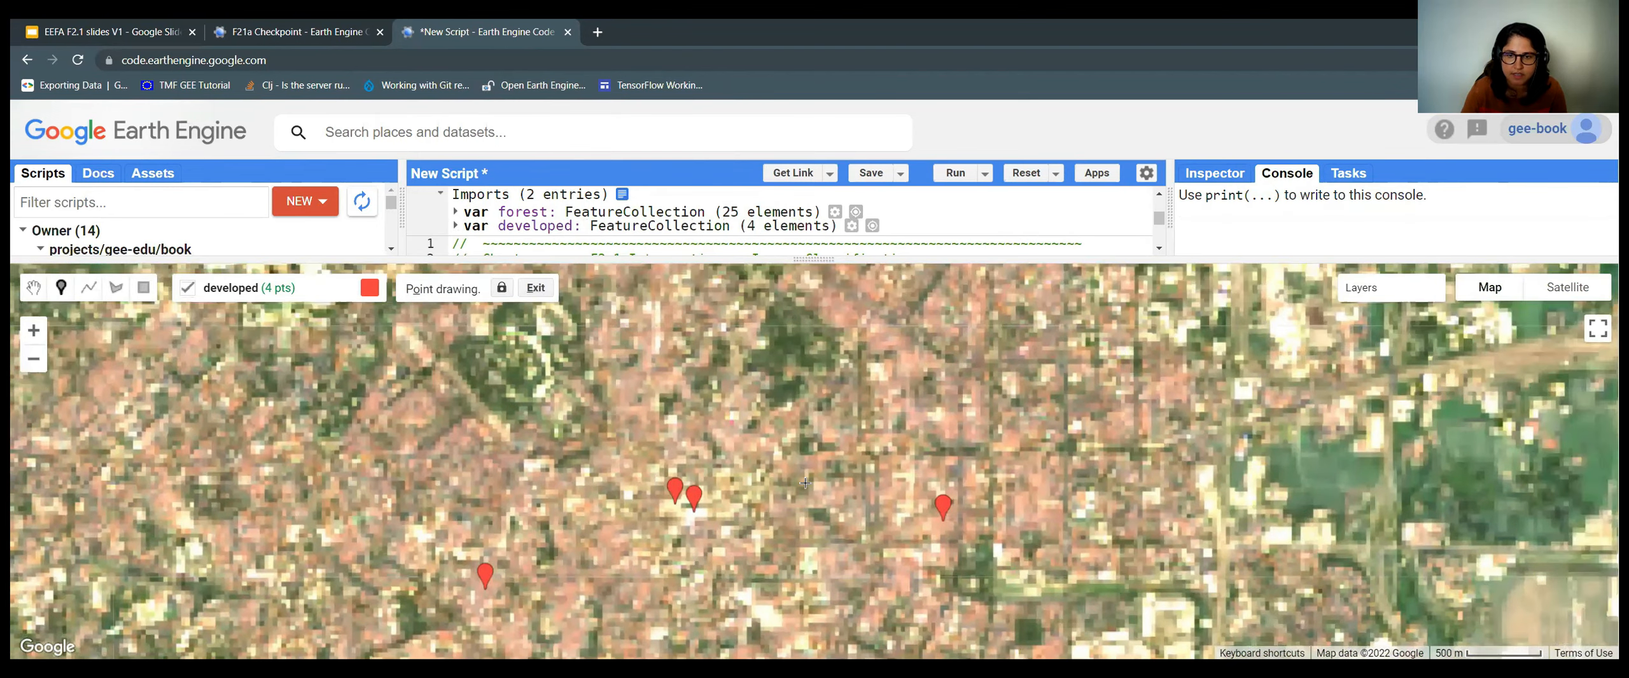
{"action": "scroll", "coordinate": [805, 483], "scroll_direction": "up", "scroll_amount": 2}
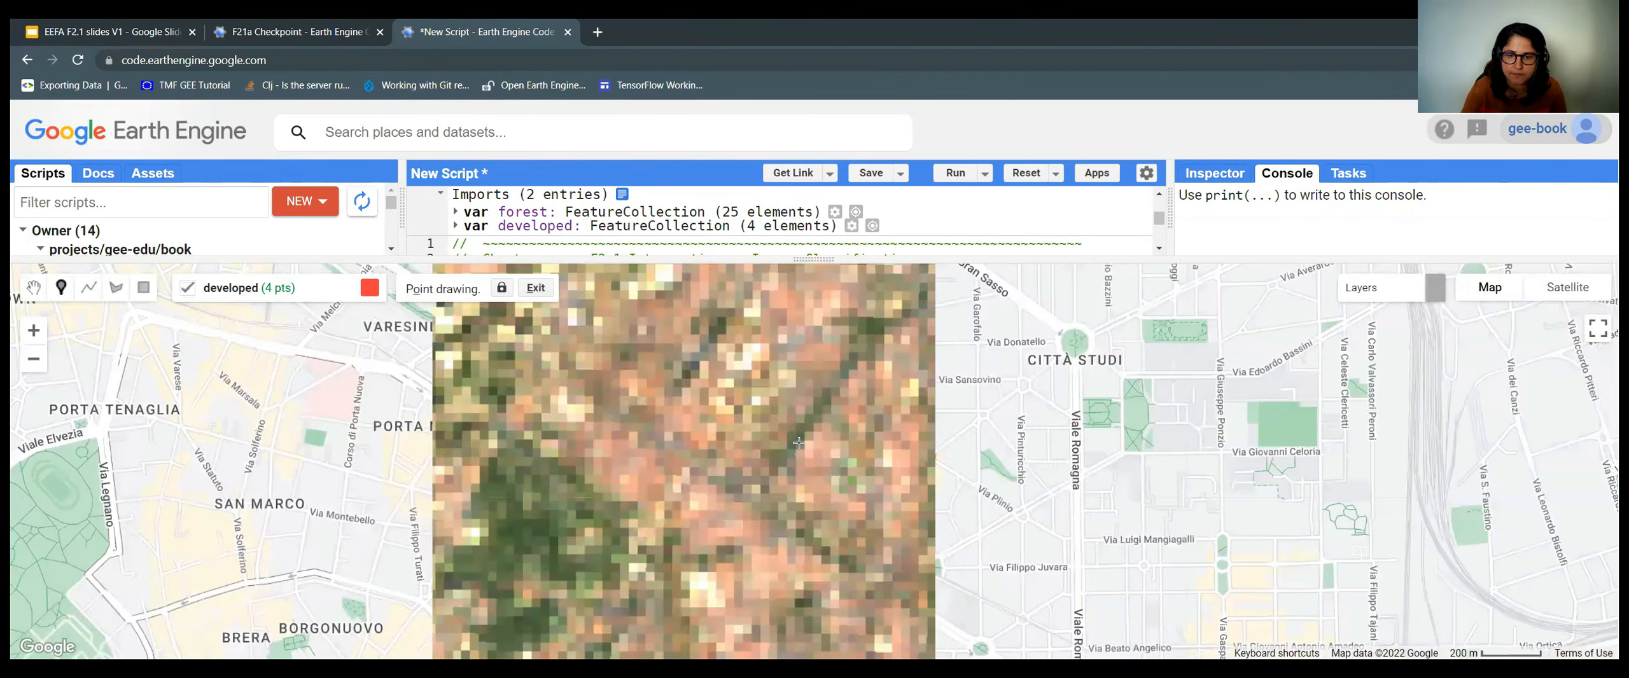
{"action": "left_click_drag", "start_coordinate": [753, 519], "coordinate": [708, 413]}
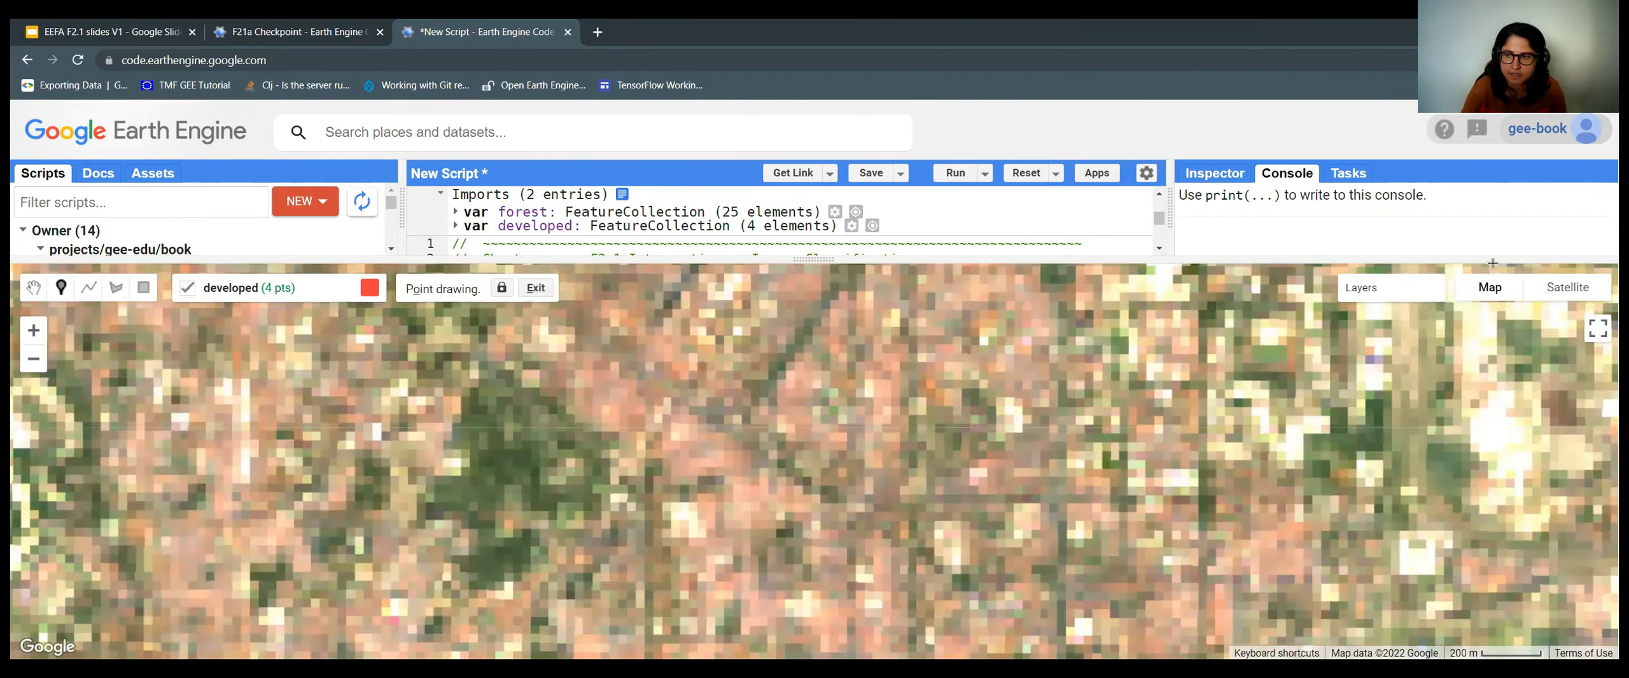
{"action": "left_click_drag", "start_coordinate": [1022, 455], "coordinate": [973, 413]}
Switch the basemap to Satellite and lower the Landsat 8 layer opacity.
{"action": "left_click", "coordinate": [1566, 288]}
{"action": "mouse_move", "coordinate": [1404, 295]}
{"action": "left_click_drag", "start_coordinate": [1432, 314], "coordinate": [1466, 312]}
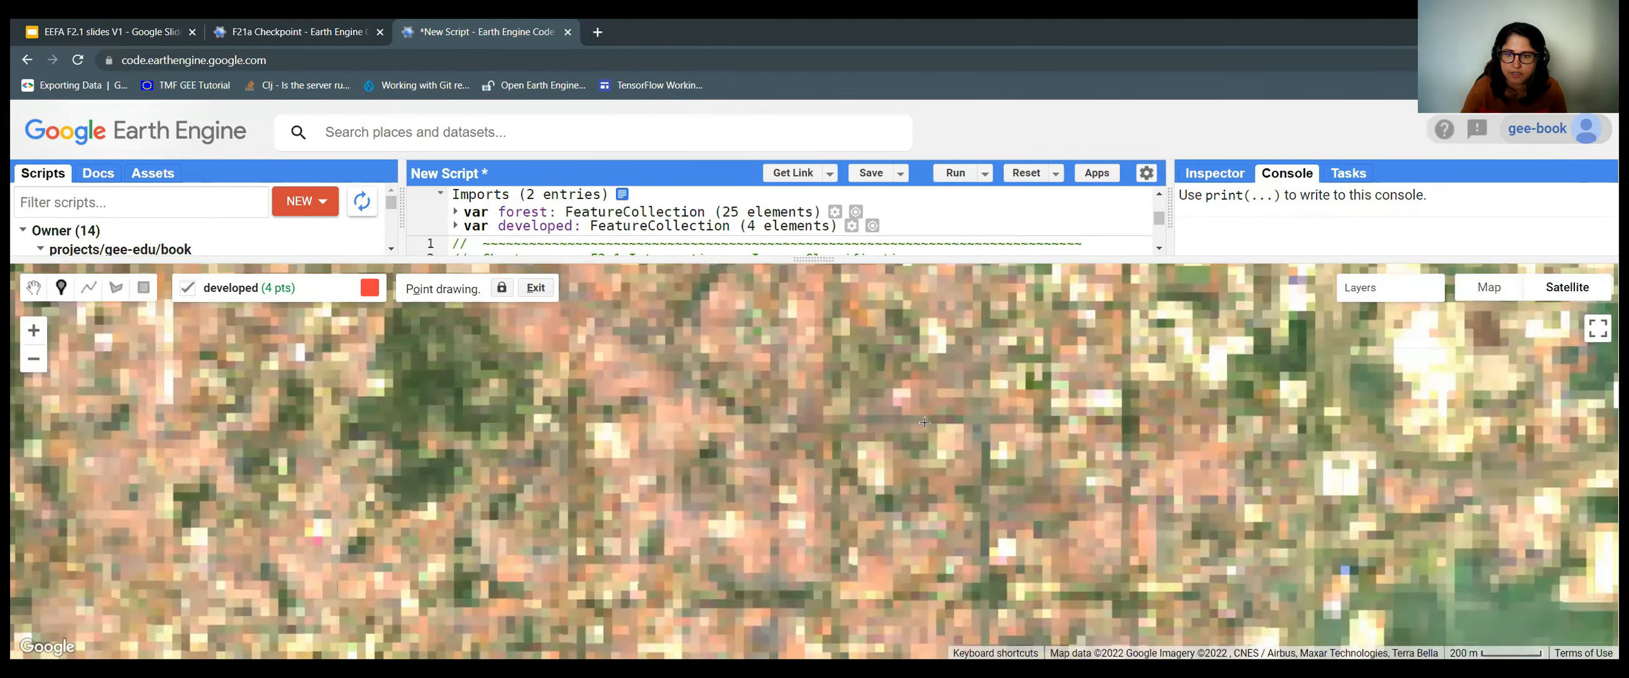
Add six more developed points across Milan, including near Taliedo and the airport, reaching 10.
{"action": "left_click", "coordinate": [947, 420]}
{"action": "left_click", "coordinate": [736, 409]}
{"action": "left_click", "coordinate": [678, 355]}
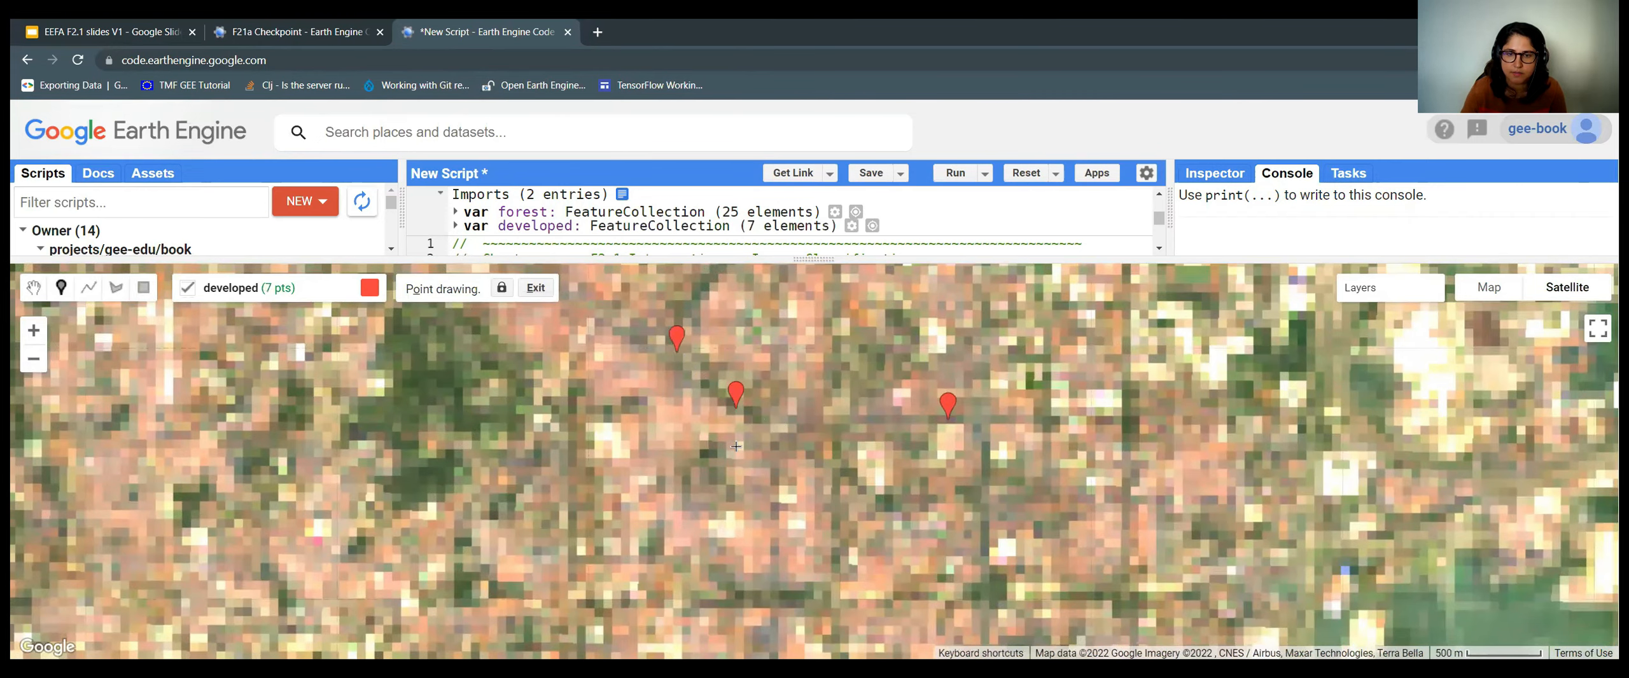
{"action": "scroll", "coordinate": [736, 447], "scroll_direction": "down", "scroll_amount": 4}
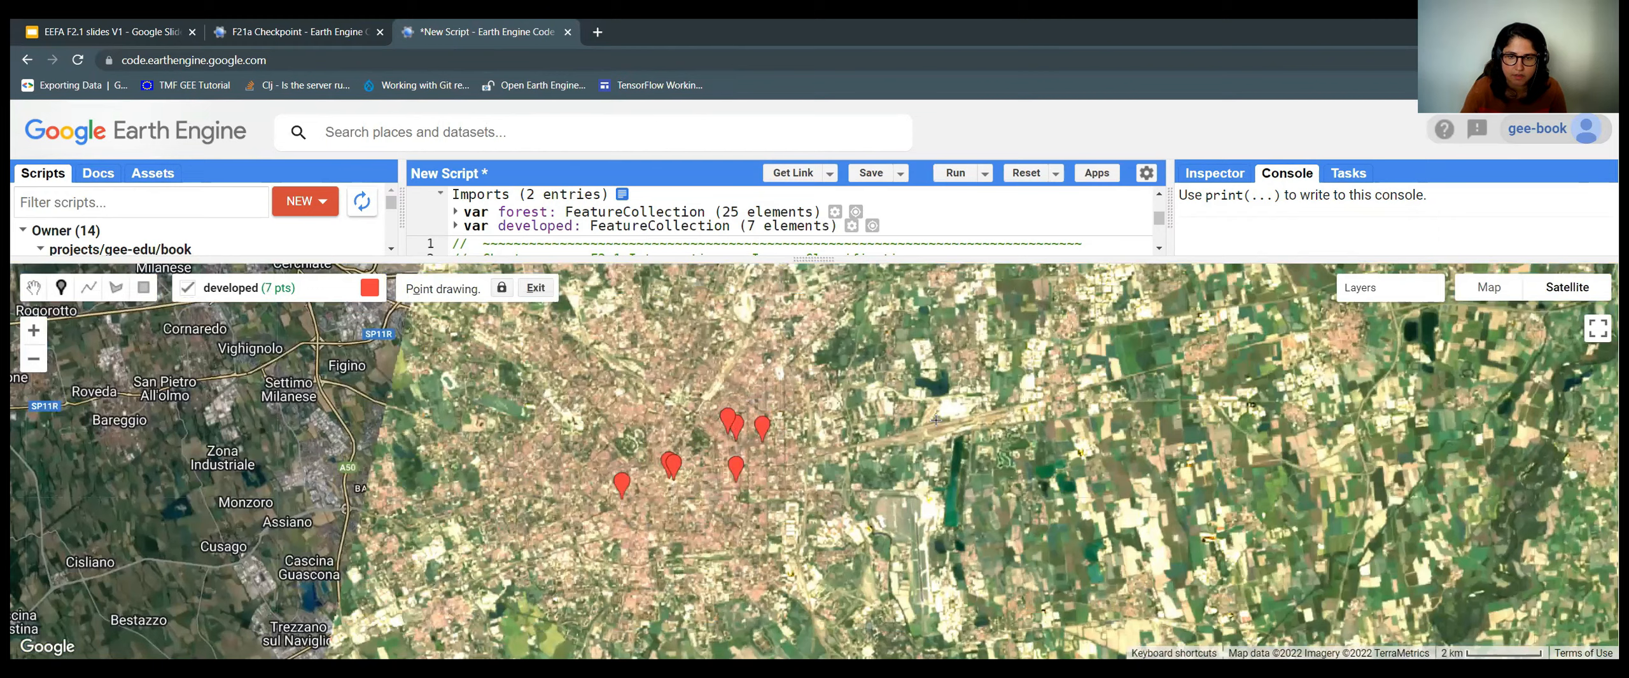
{"action": "left_click_drag", "start_coordinate": [751, 547], "coordinate": [770, 454]}
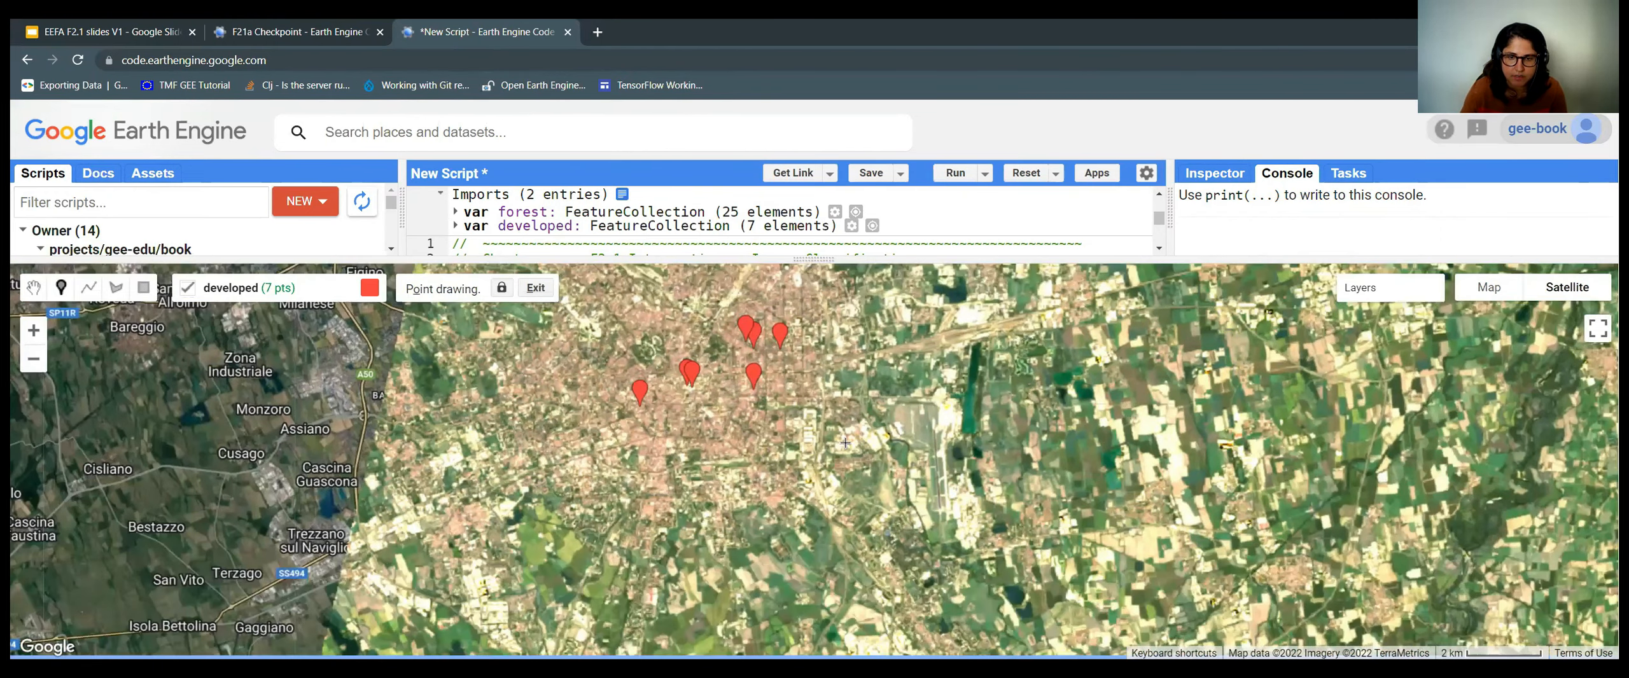
{"action": "scroll", "coordinate": [785, 442], "scroll_direction": "up", "scroll_amount": 2}
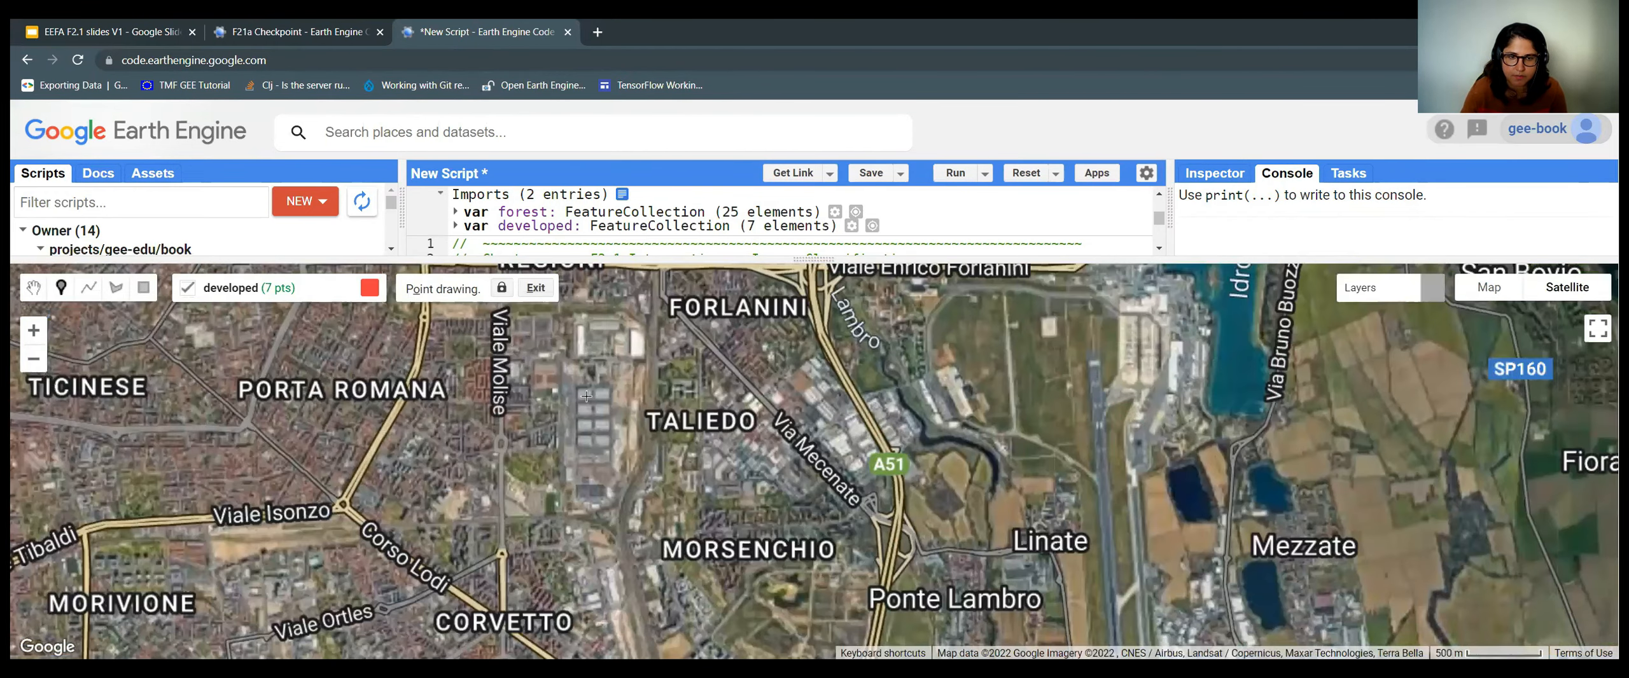
{"action": "left_click", "coordinate": [840, 438]}
{"action": "left_click", "coordinate": [585, 392]}
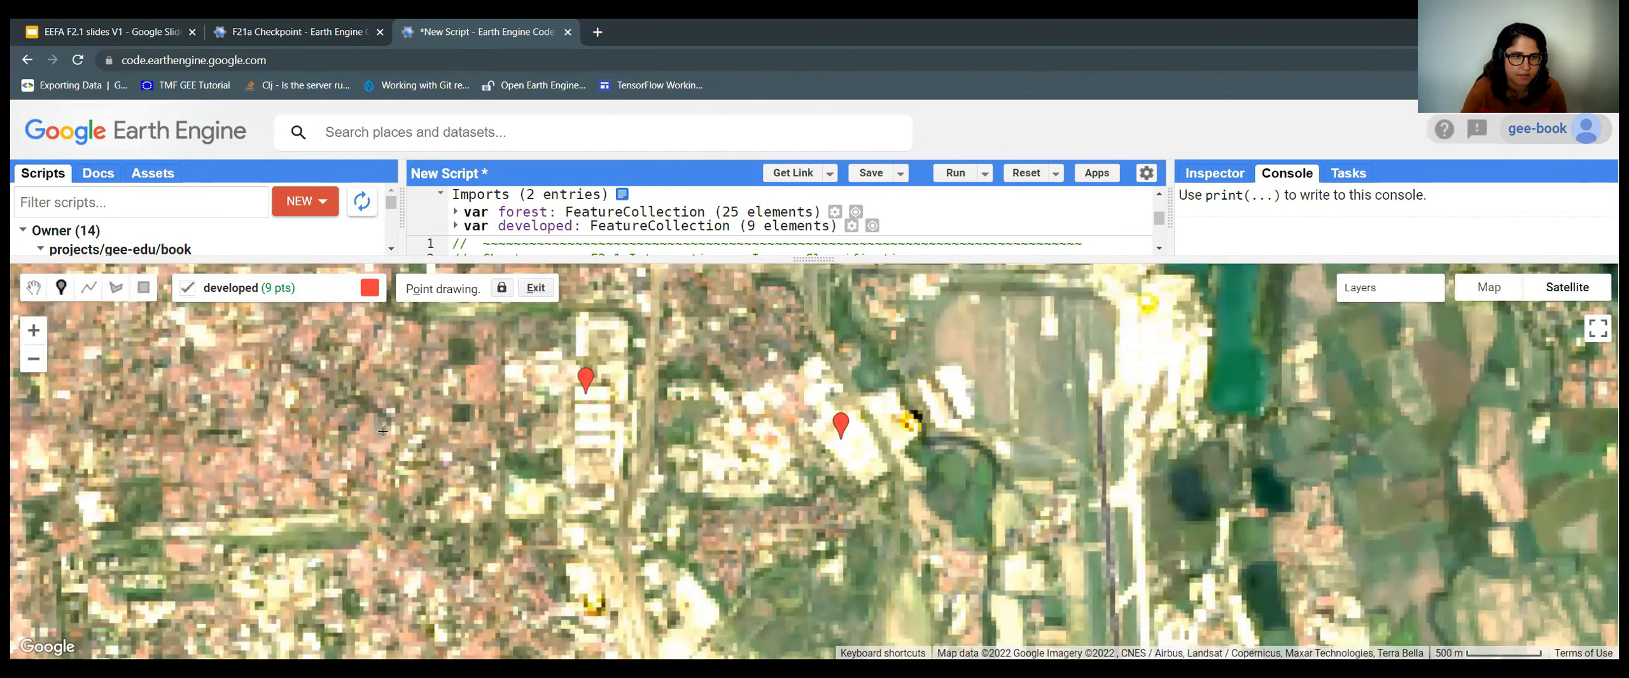
{"action": "left_click", "coordinate": [362, 430]}
{"action": "scroll", "coordinate": [824, 499], "scroll_direction": "down", "scroll_amount": 2}
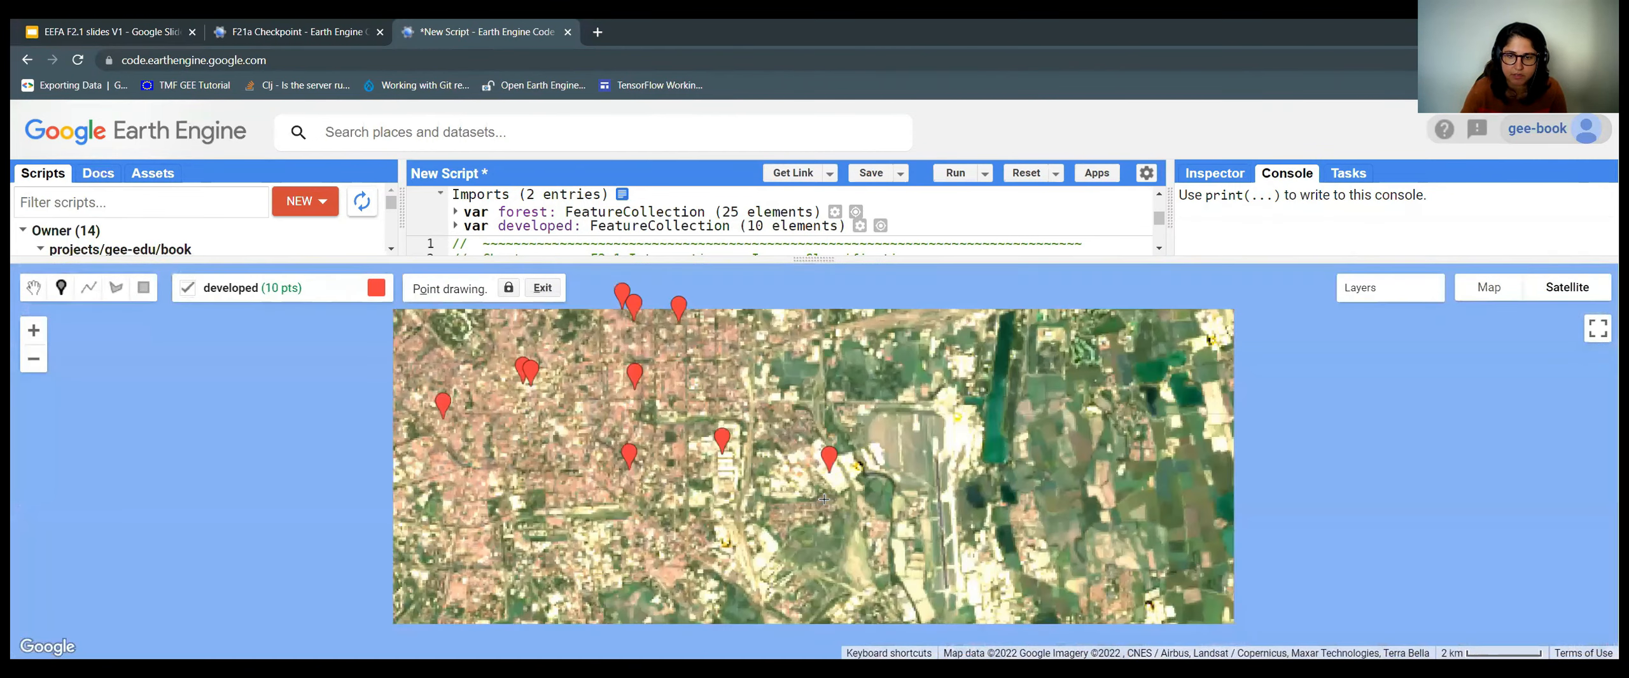
{"action": "scroll", "coordinate": [829, 506], "scroll_direction": "down", "scroll_amount": 3}
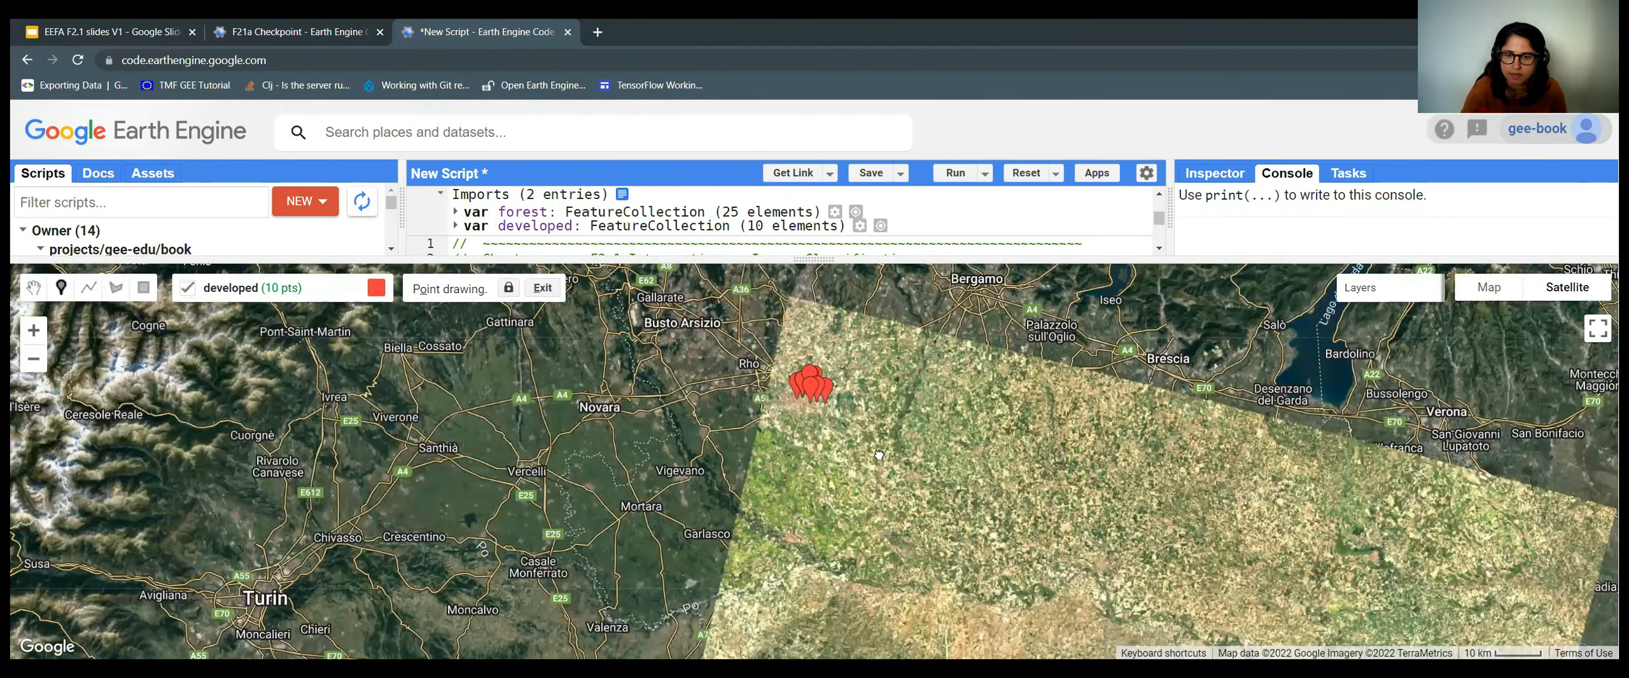
Add seven developed points in and around Pavia, fading the Landsat layer to see streets.
{"action": "left_click_drag", "start_coordinate": [1341, 407], "coordinate": [1382, 318]}
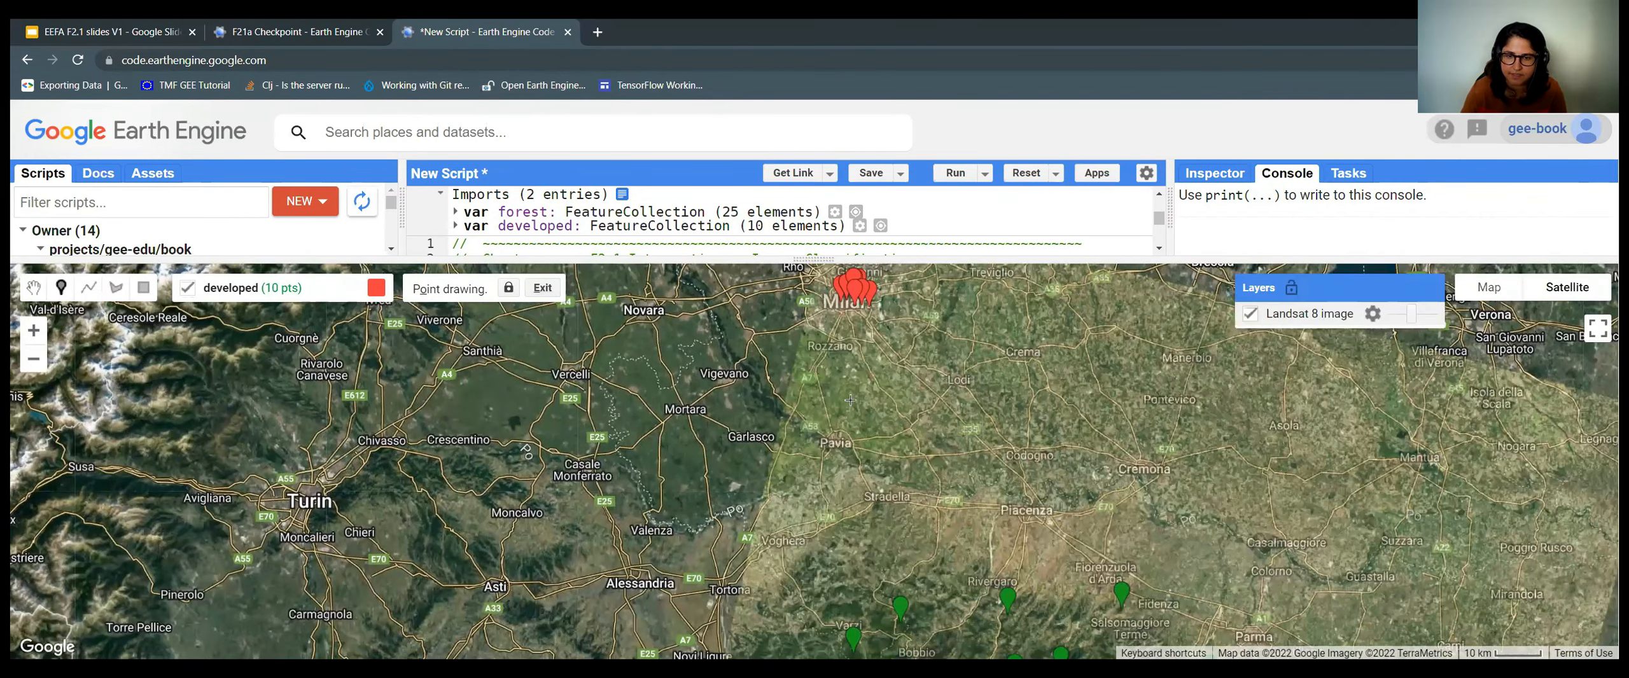
{"action": "scroll", "coordinate": [825, 457], "scroll_direction": "up", "scroll_amount": 3}
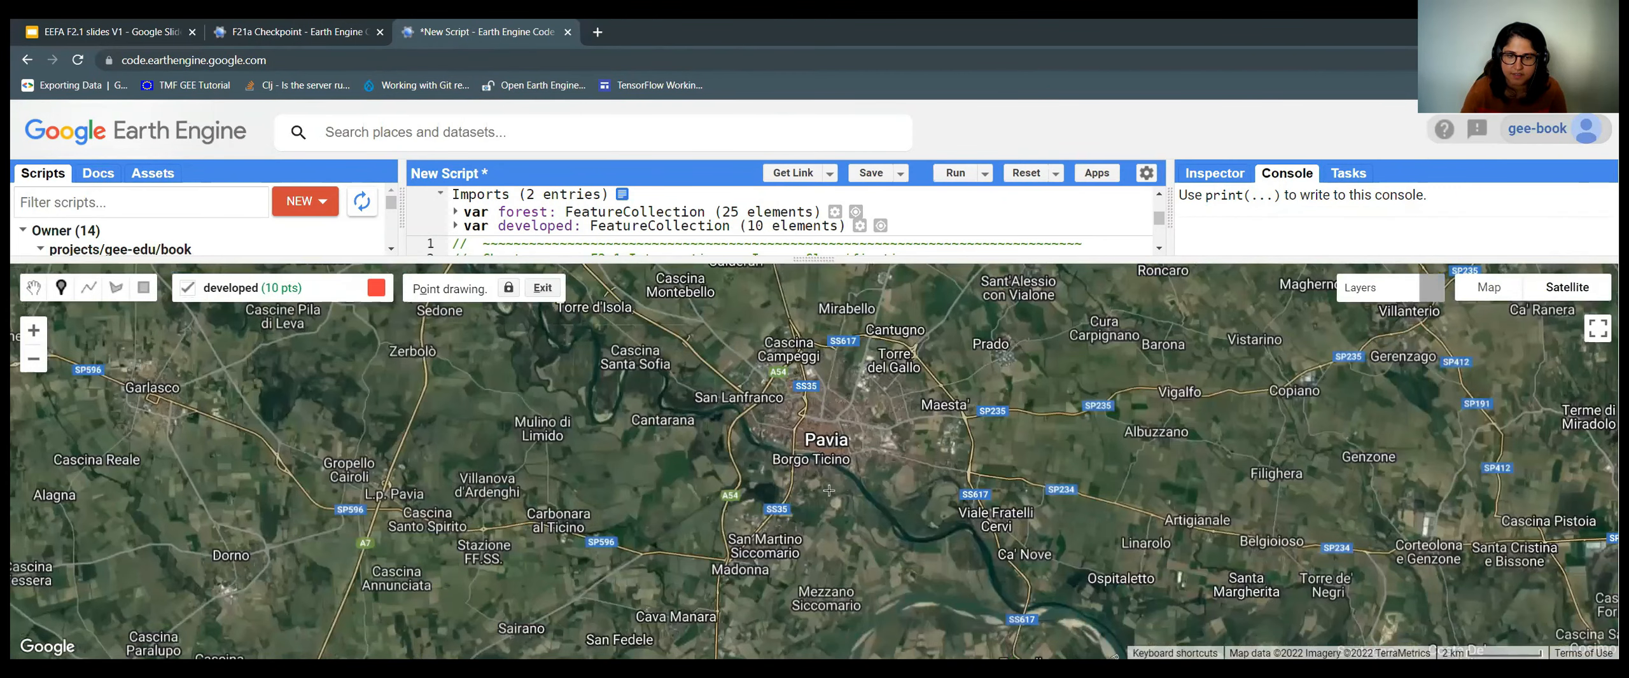
{"action": "scroll", "coordinate": [690, 523], "scroll_direction": "up", "scroll_amount": 2}
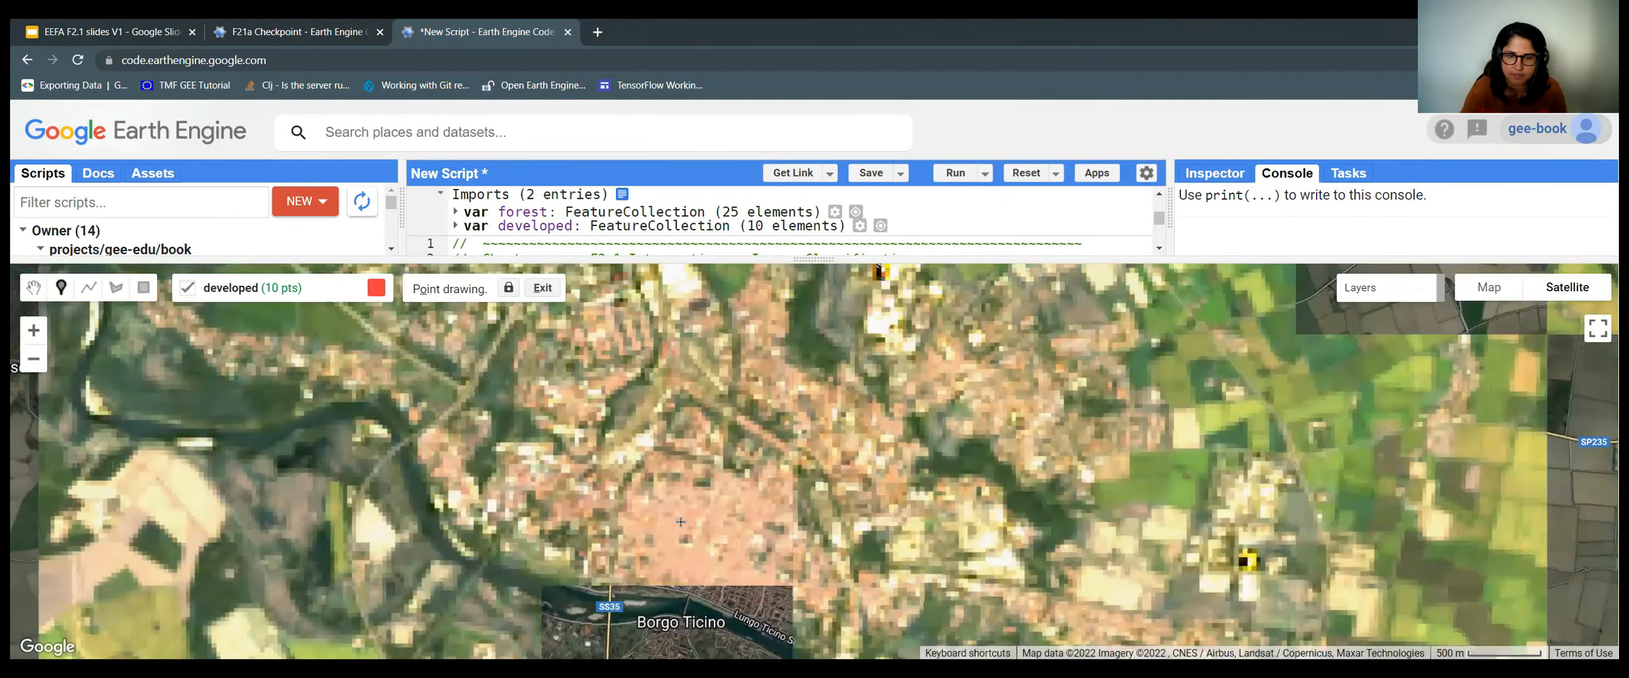
{"action": "left_click", "coordinate": [680, 522]}
{"action": "left_click", "coordinate": [735, 345]}
{"action": "left_click", "coordinate": [750, 511]}
{"action": "mouse_move", "coordinate": [1386, 294]}
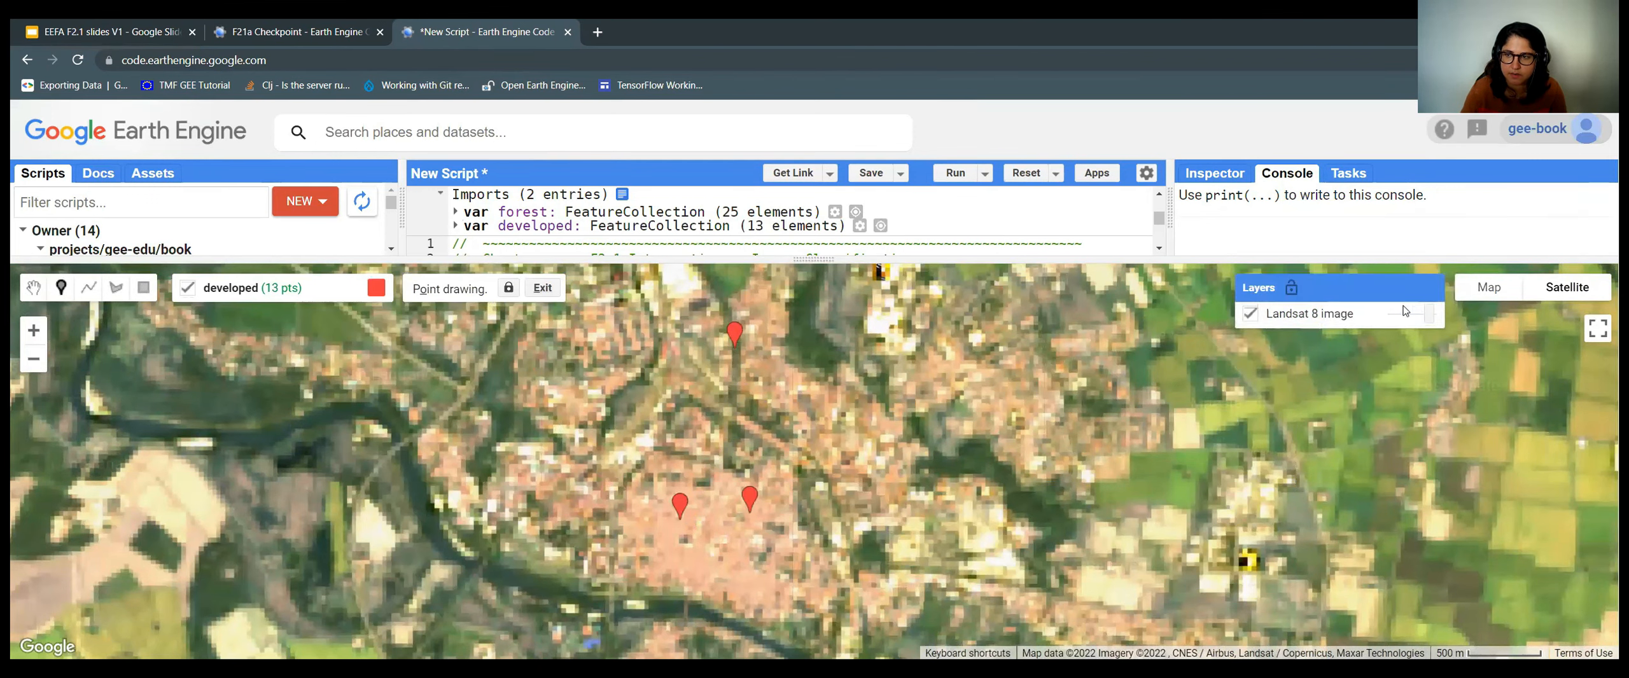
{"action": "left_click_drag", "start_coordinate": [1425, 320], "coordinate": [1404, 314]}
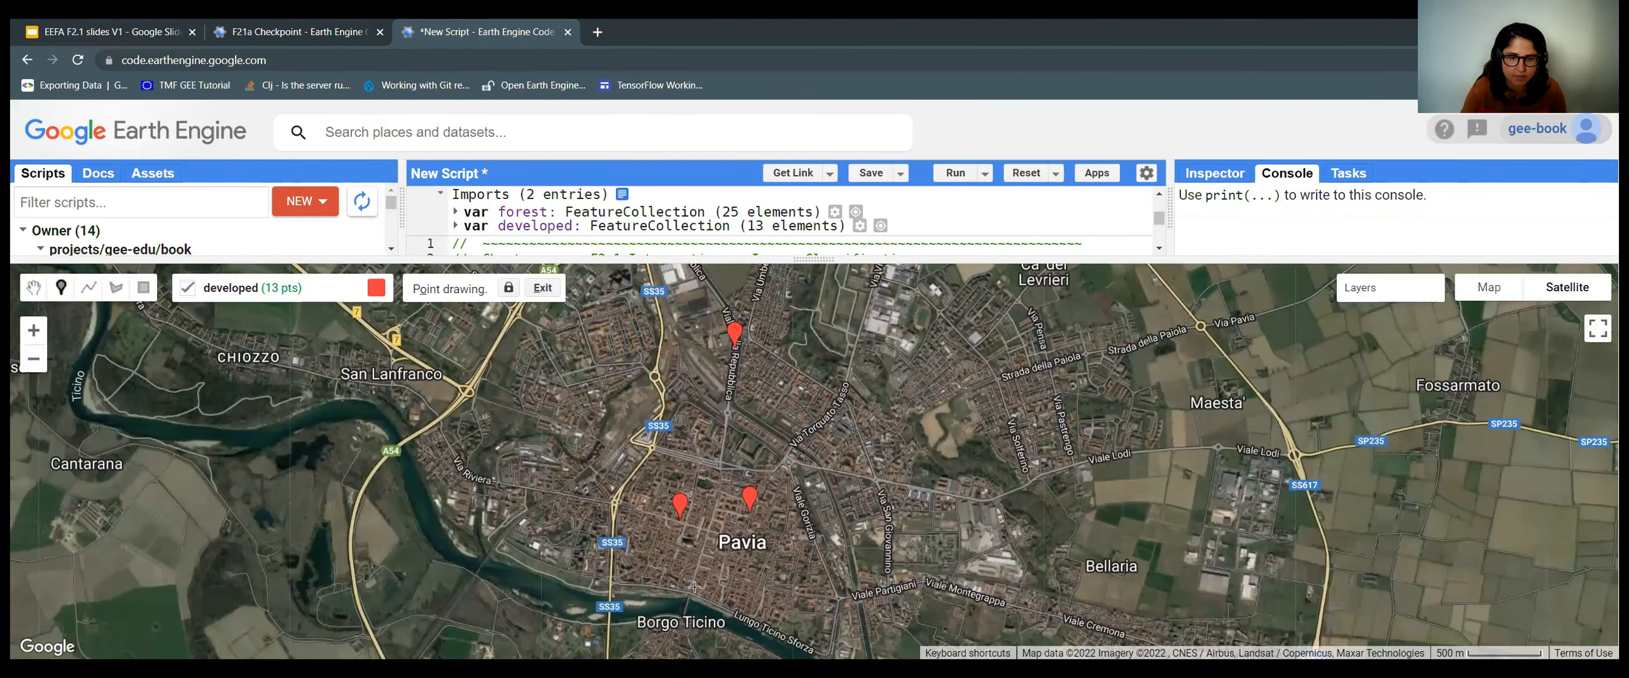
{"action": "scroll", "coordinate": [742, 456], "scroll_direction": "up", "scroll_amount": 1}
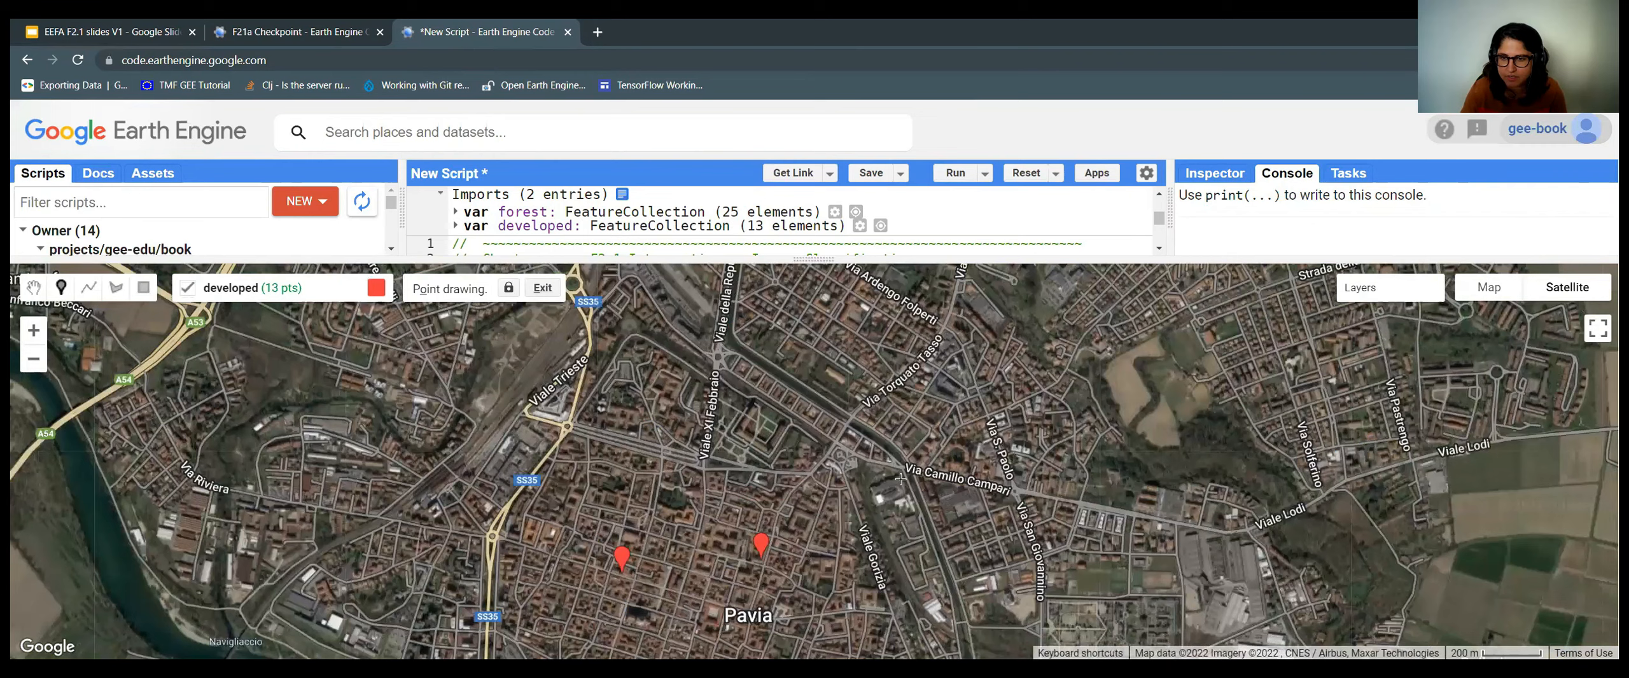
{"action": "scroll", "coordinate": [691, 585], "scroll_direction": "up", "scroll_amount": 1}
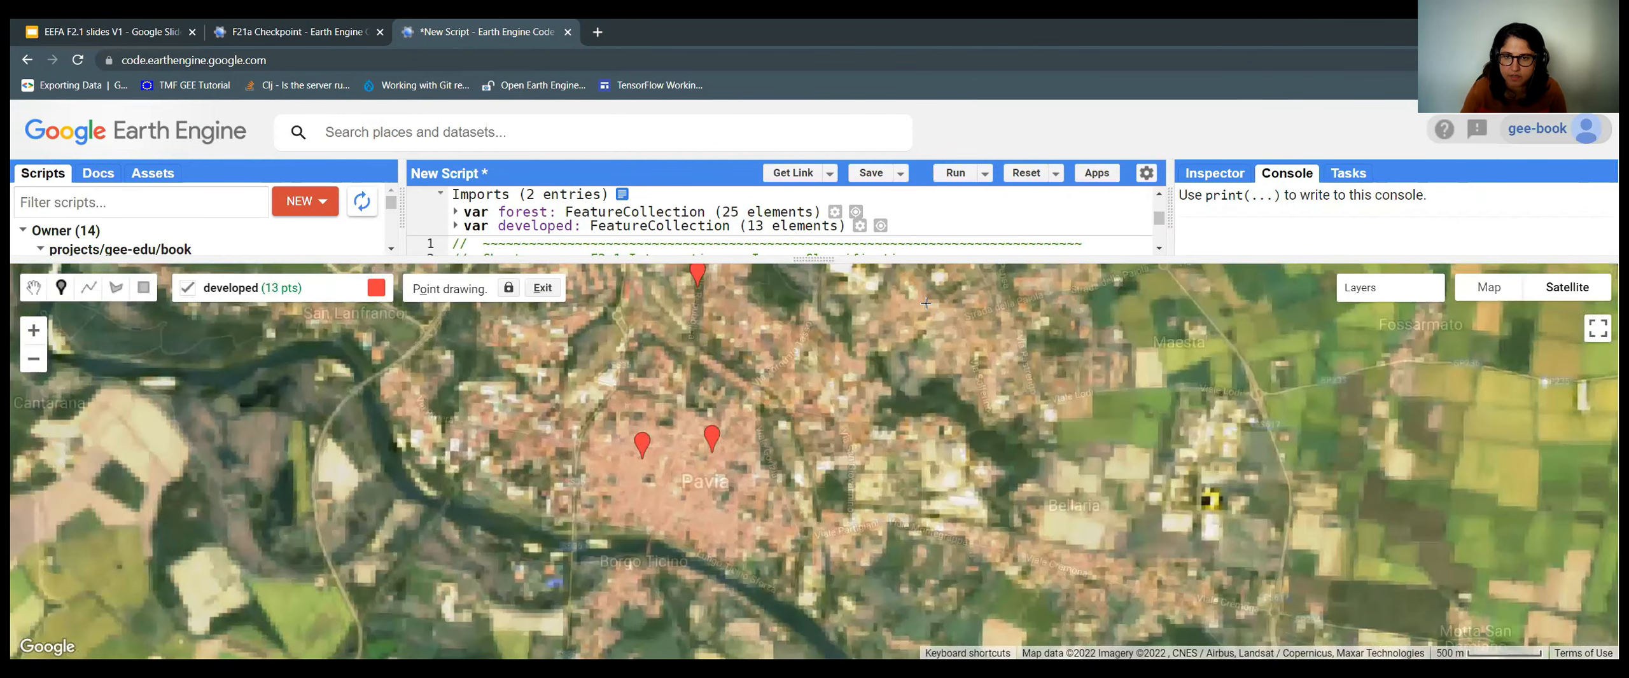
{"action": "left_click", "coordinate": [872, 389]}
{"action": "left_click", "coordinate": [919, 302]}
{"action": "left_click", "coordinate": [1061, 338]}
{"action": "left_click", "coordinate": [942, 485]}
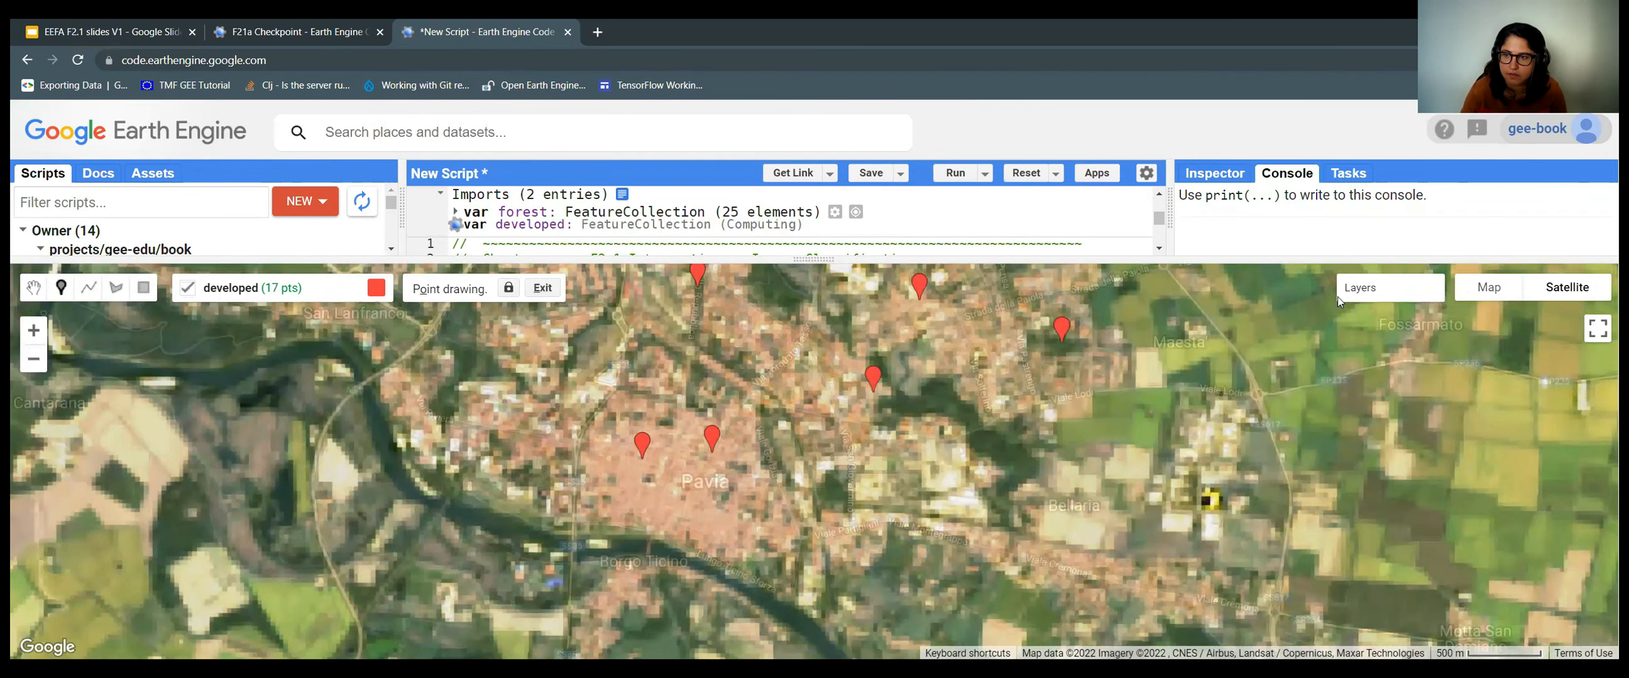
{"action": "mouse_move", "coordinate": [1404, 314]}
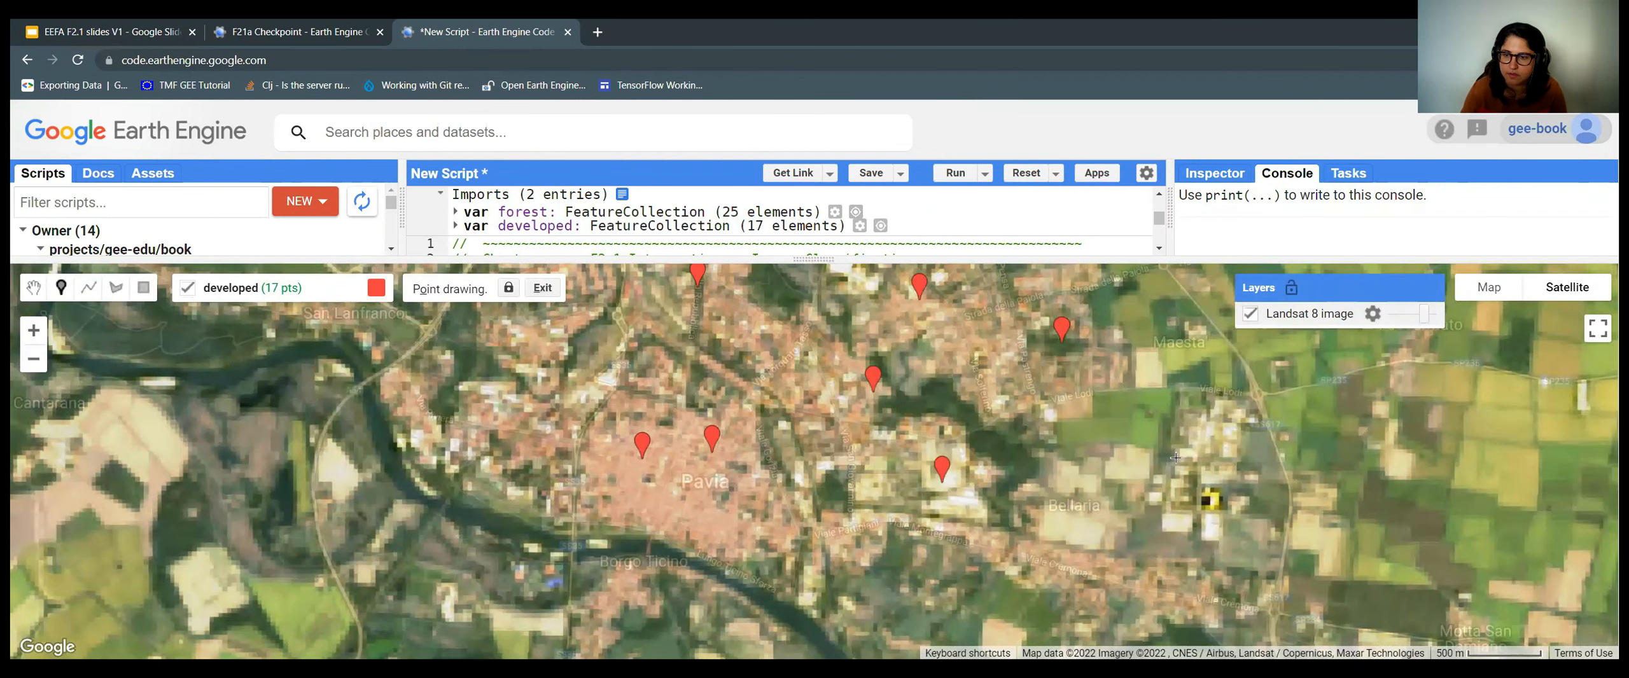
{"action": "scroll", "coordinate": [1175, 457], "scroll_direction": "down", "scroll_amount": 4}
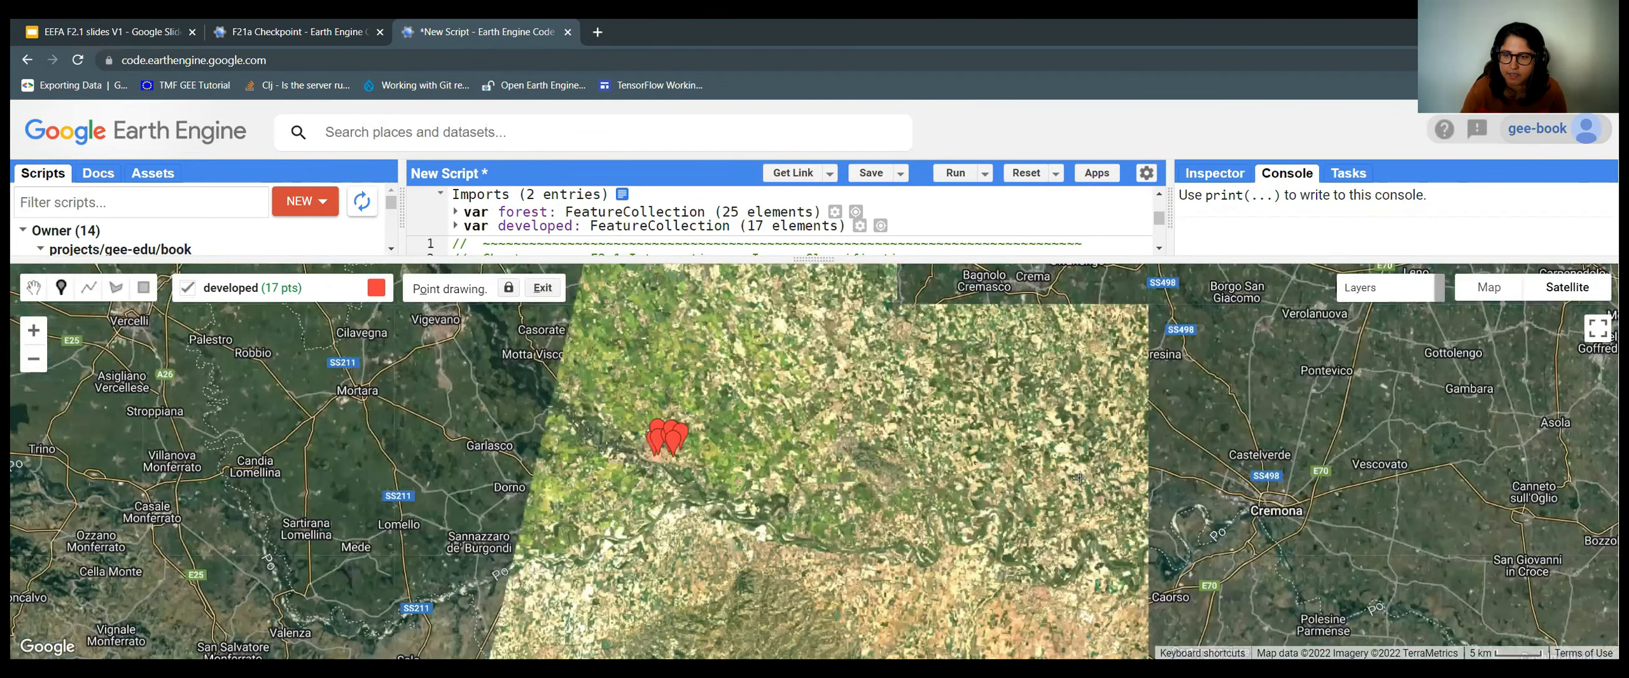
Add eight developed points across Cremona, bringing the developed collection to 25.
{"action": "left_click_drag", "start_coordinate": [911, 481], "coordinate": [836, 483]}
{"action": "scroll", "coordinate": [620, 503], "scroll_direction": "up", "scroll_amount": 1}
{"action": "scroll", "coordinate": [642, 502], "scroll_direction": "up", "scroll_amount": 2}
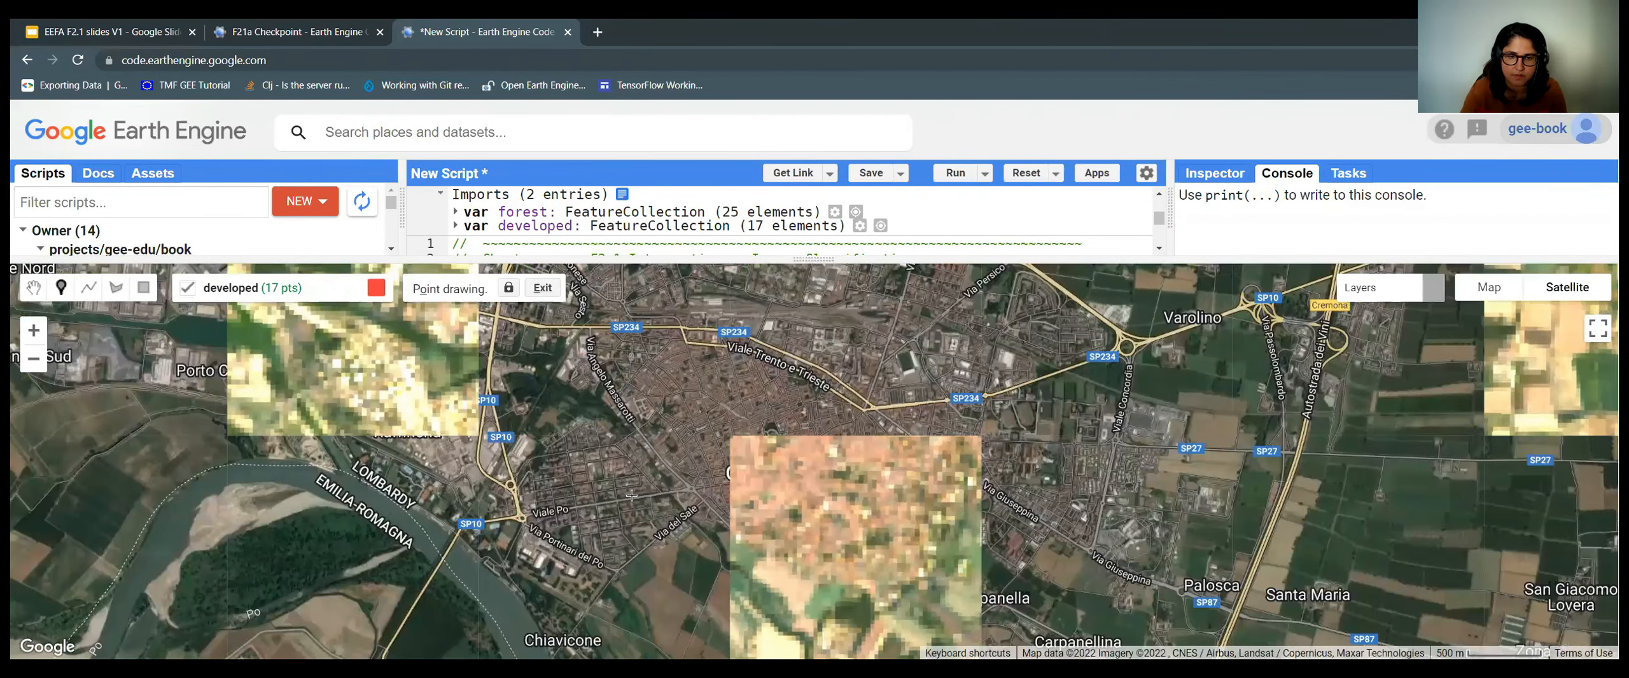
{"action": "left_click", "coordinate": [598, 477]}
{"action": "left_click", "coordinate": [629, 491]}
{"action": "left_click", "coordinate": [735, 402]}
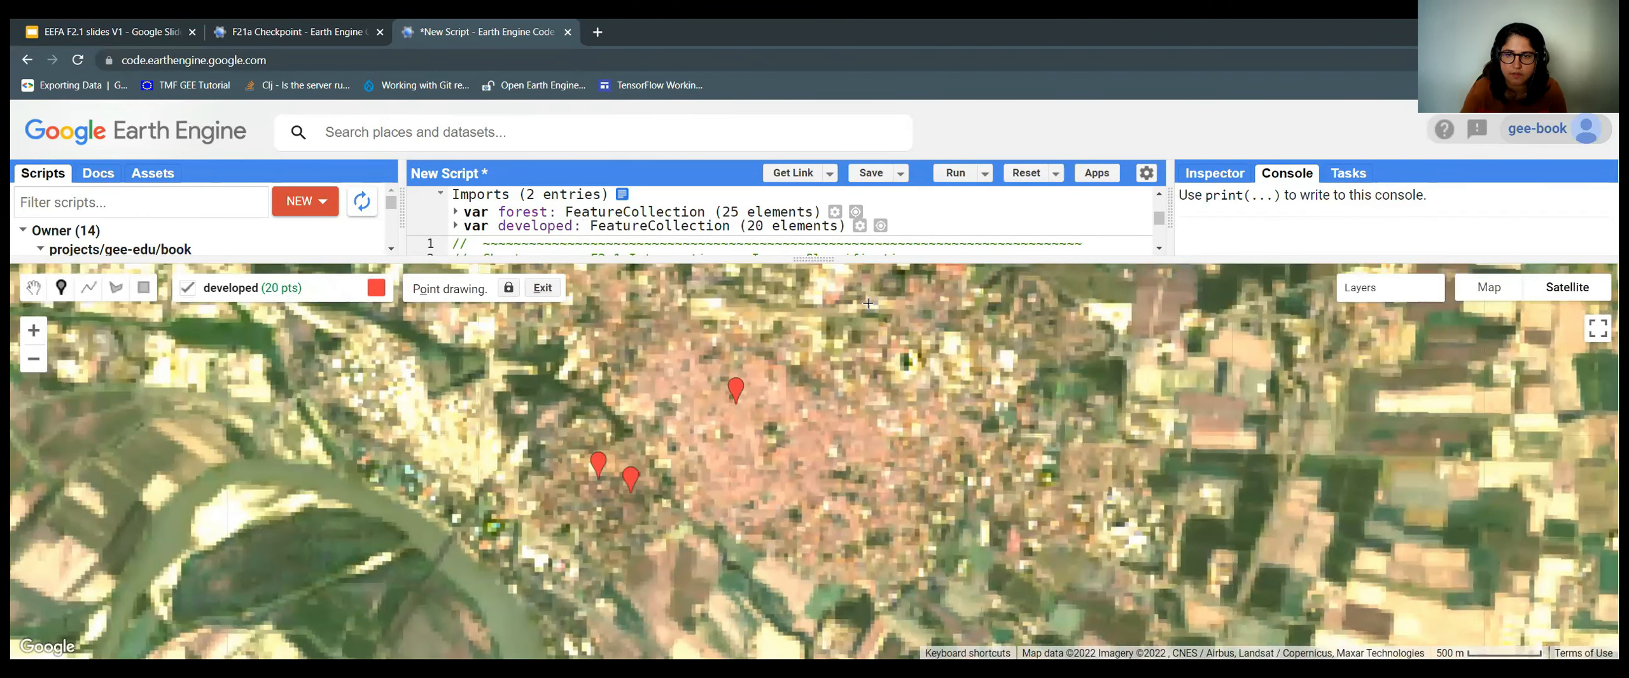
{"action": "left_click", "coordinate": [835, 294]}
{"action": "left_click", "coordinate": [950, 344]}
{"action": "left_click_drag", "start_coordinate": [825, 425], "coordinate": [825, 488]}
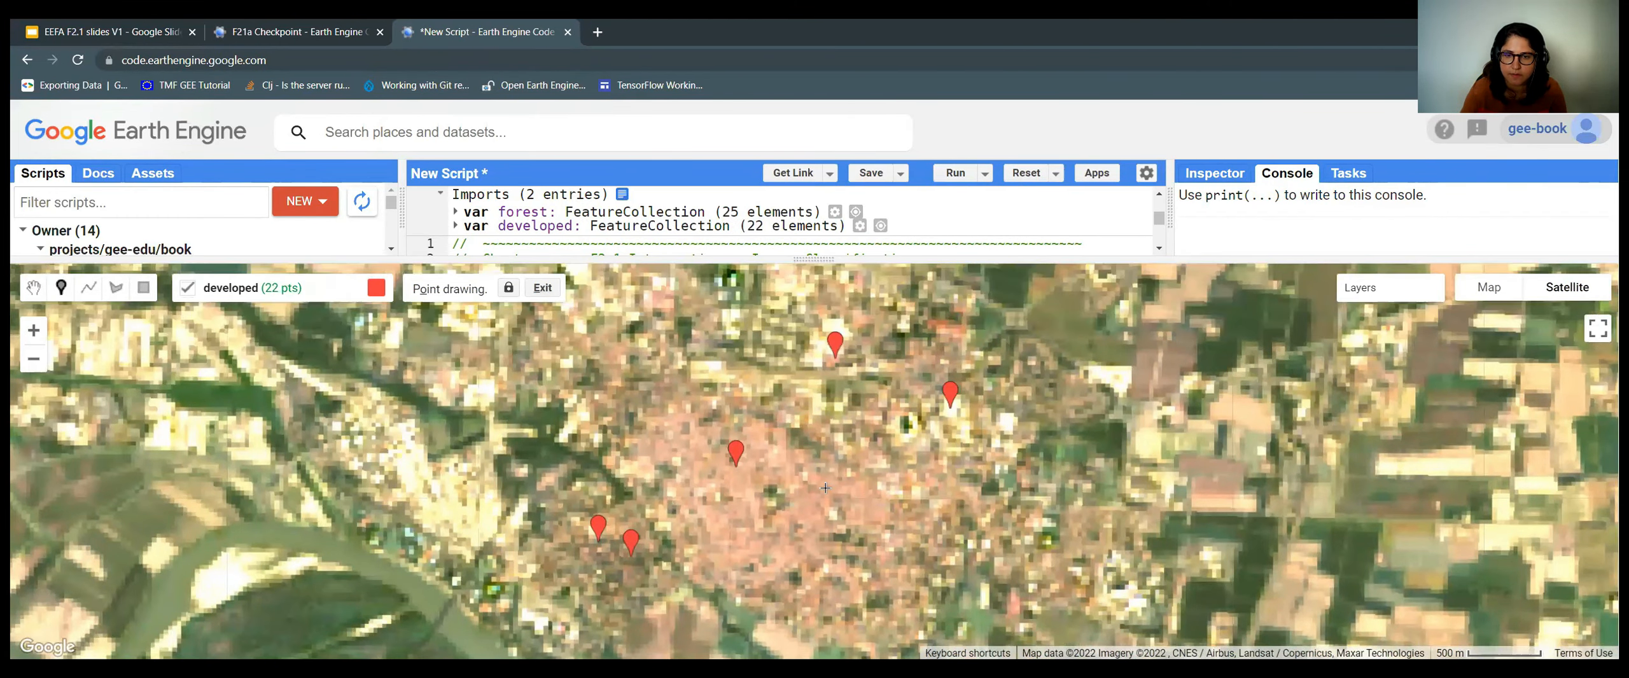
{"action": "mouse_move", "coordinate": [815, 390]}
{"action": "left_mouse_down"}
{"action": "mouse_move", "coordinate": [772, 479]}
{"action": "mouse_move", "coordinate": [777, 330]}
{"action": "left_mouse_up"}
{"action": "left_click", "coordinate": [823, 482]}
{"action": "left_click", "coordinate": [626, 390]}
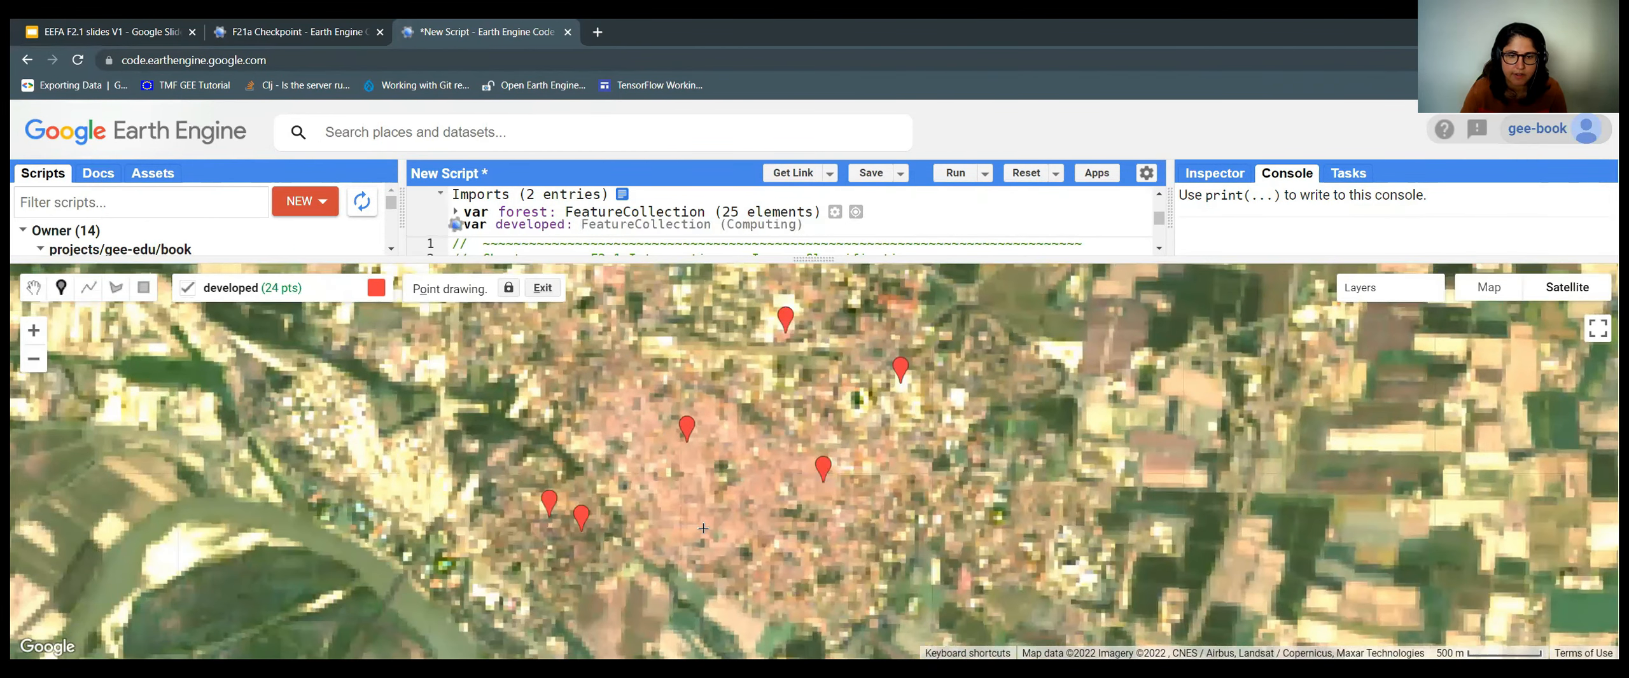
{"action": "left_click", "coordinate": [710, 522]}
{"action": "scroll", "coordinate": [709, 522], "scroll_direction": "down", "scroll_amount": 1}
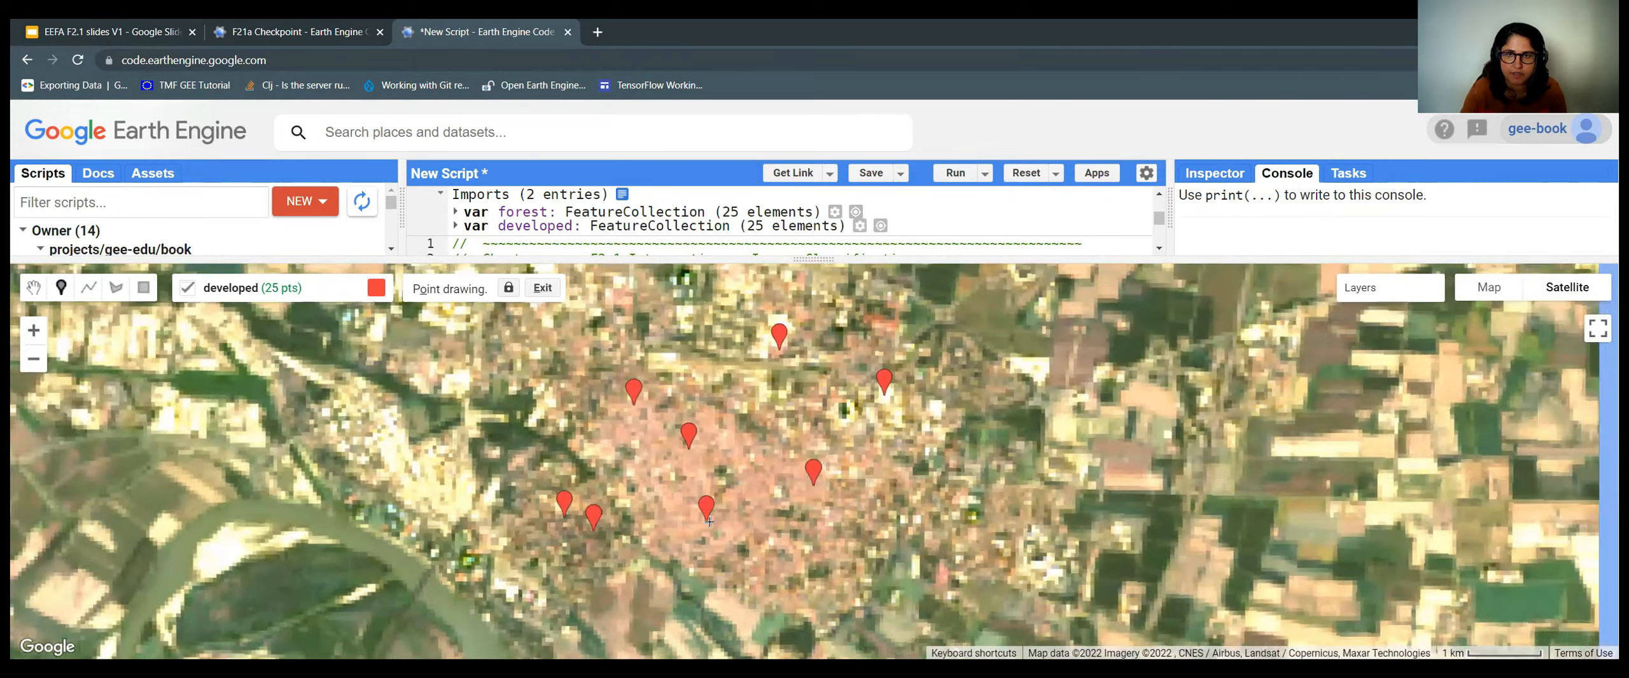
{"action": "scroll", "coordinate": [709, 522], "scroll_direction": "down", "scroll_amount": 1}
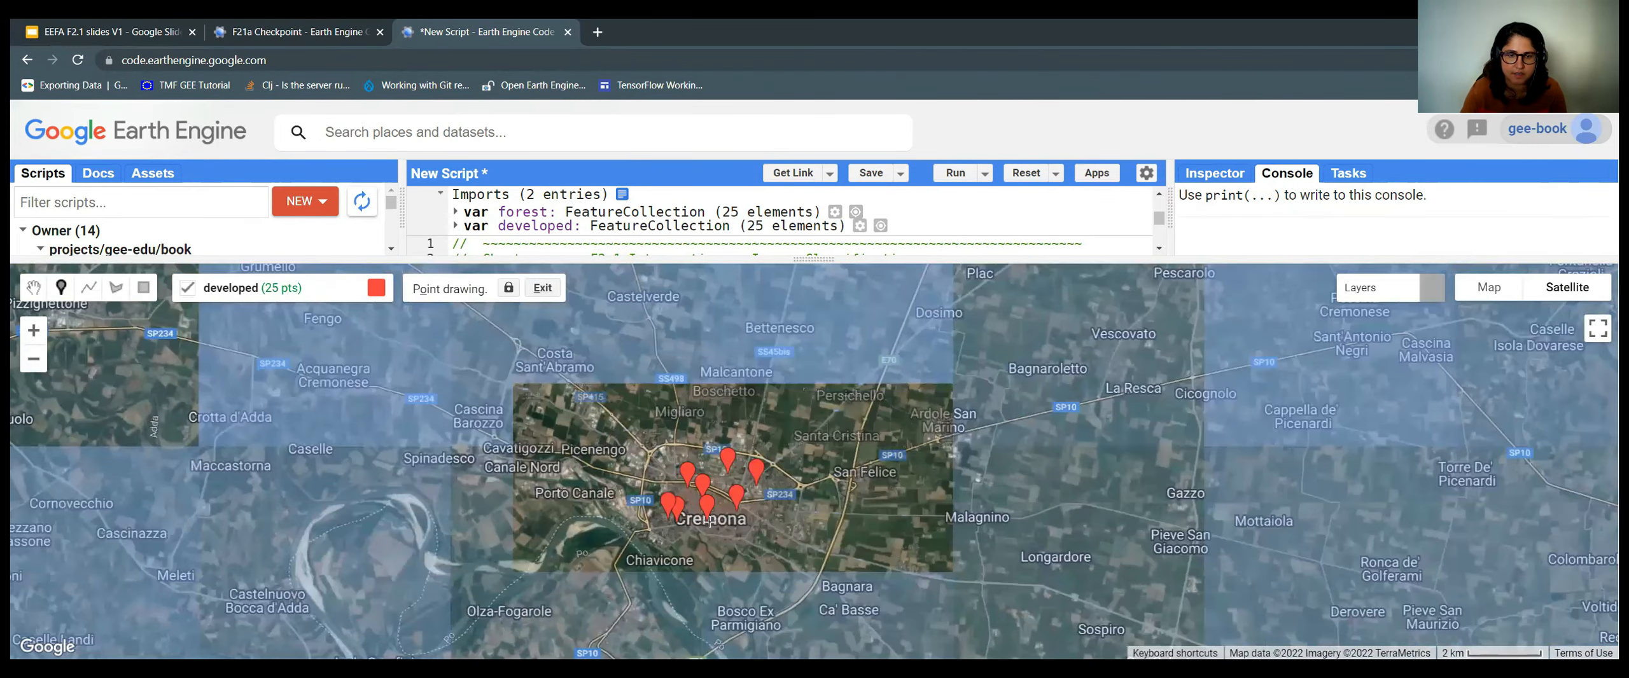
{"action": "scroll", "coordinate": [709, 522], "scroll_direction": "down", "scroll_amount": 1}
Compare the script with the F21a Checkpoint tab, then restore the full-window map.
{"action": "scroll", "coordinate": [713, 496], "scroll_direction": "down", "scroll_amount": 1}
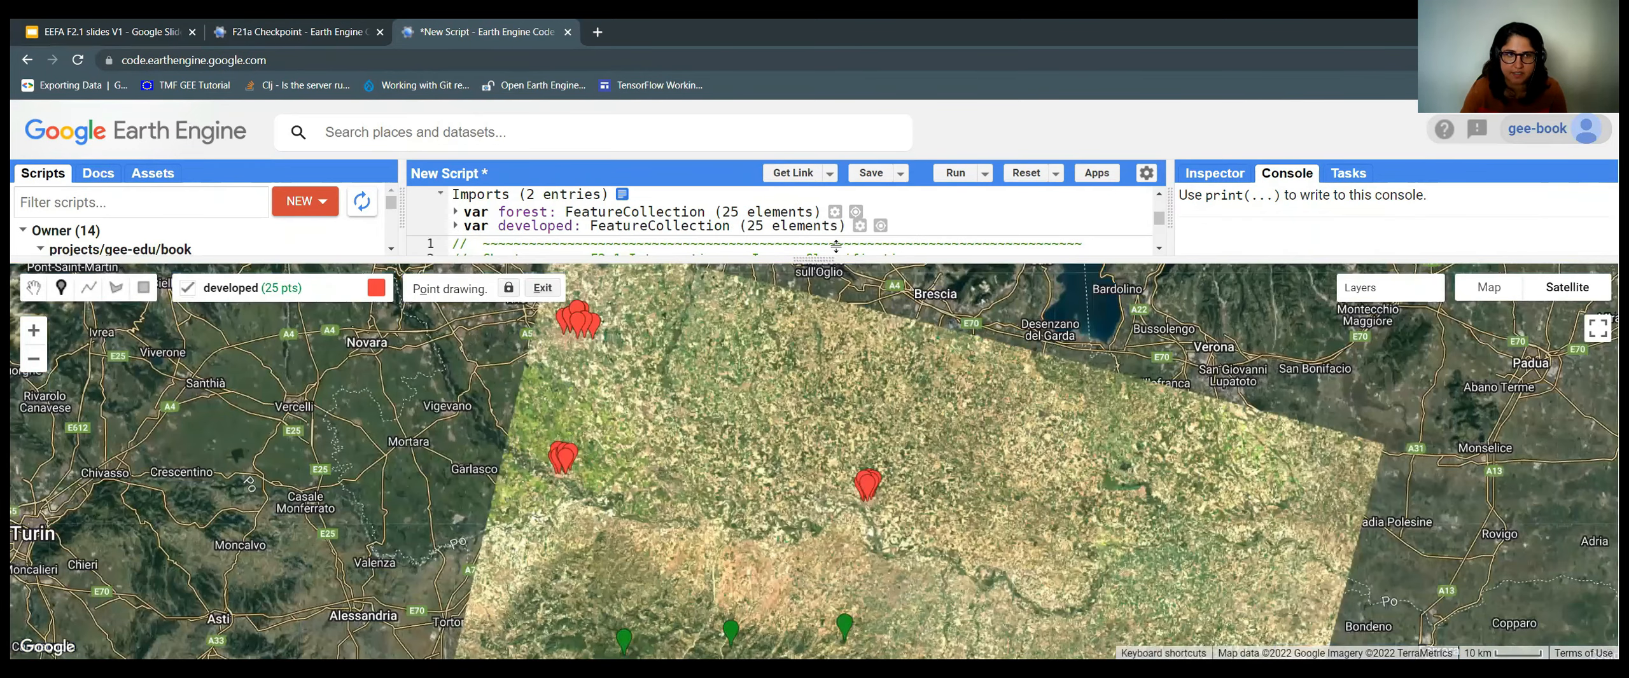
{"action": "left_click_drag", "start_coordinate": [836, 246], "coordinate": [836, 233]}
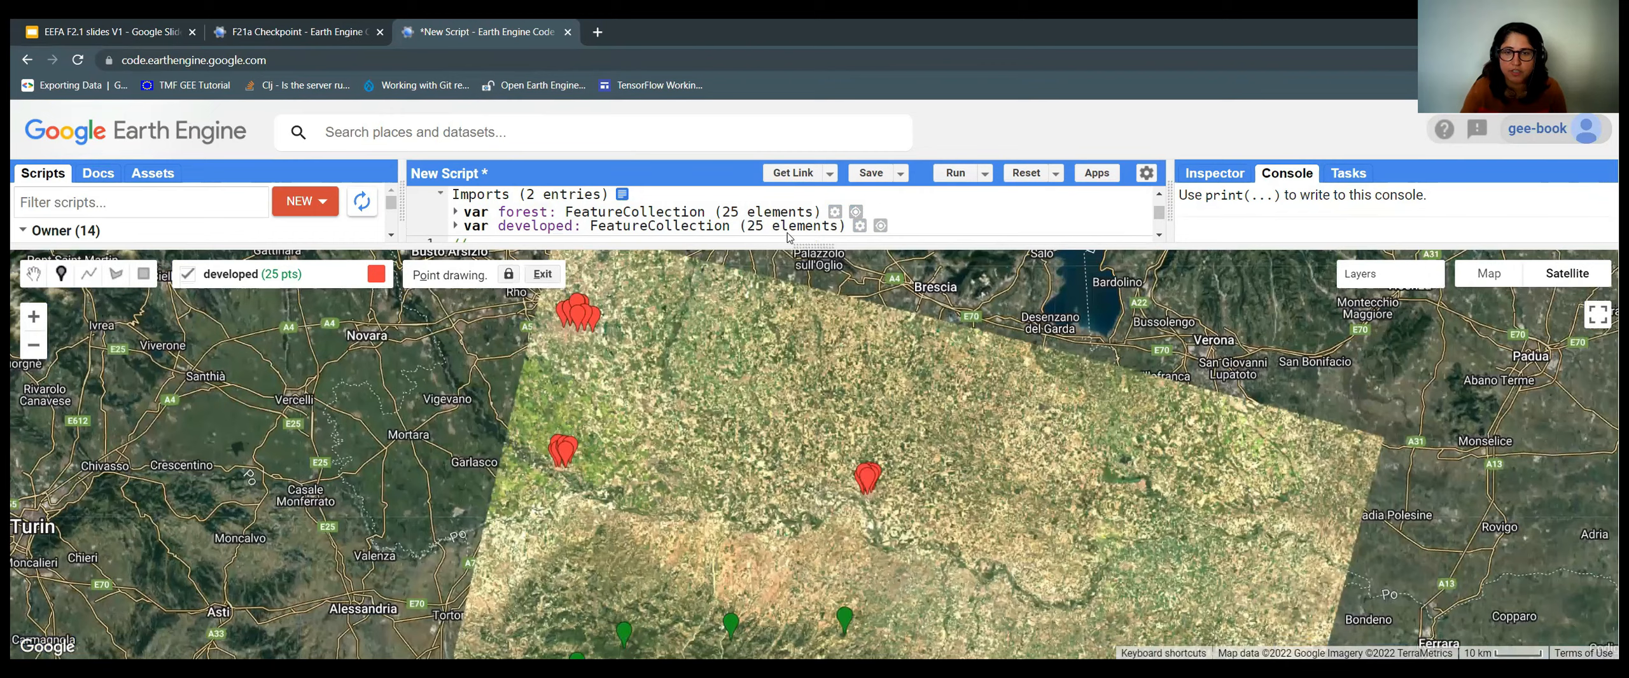
{"action": "left_click_drag", "start_coordinate": [840, 245], "coordinate": [842, 347]}
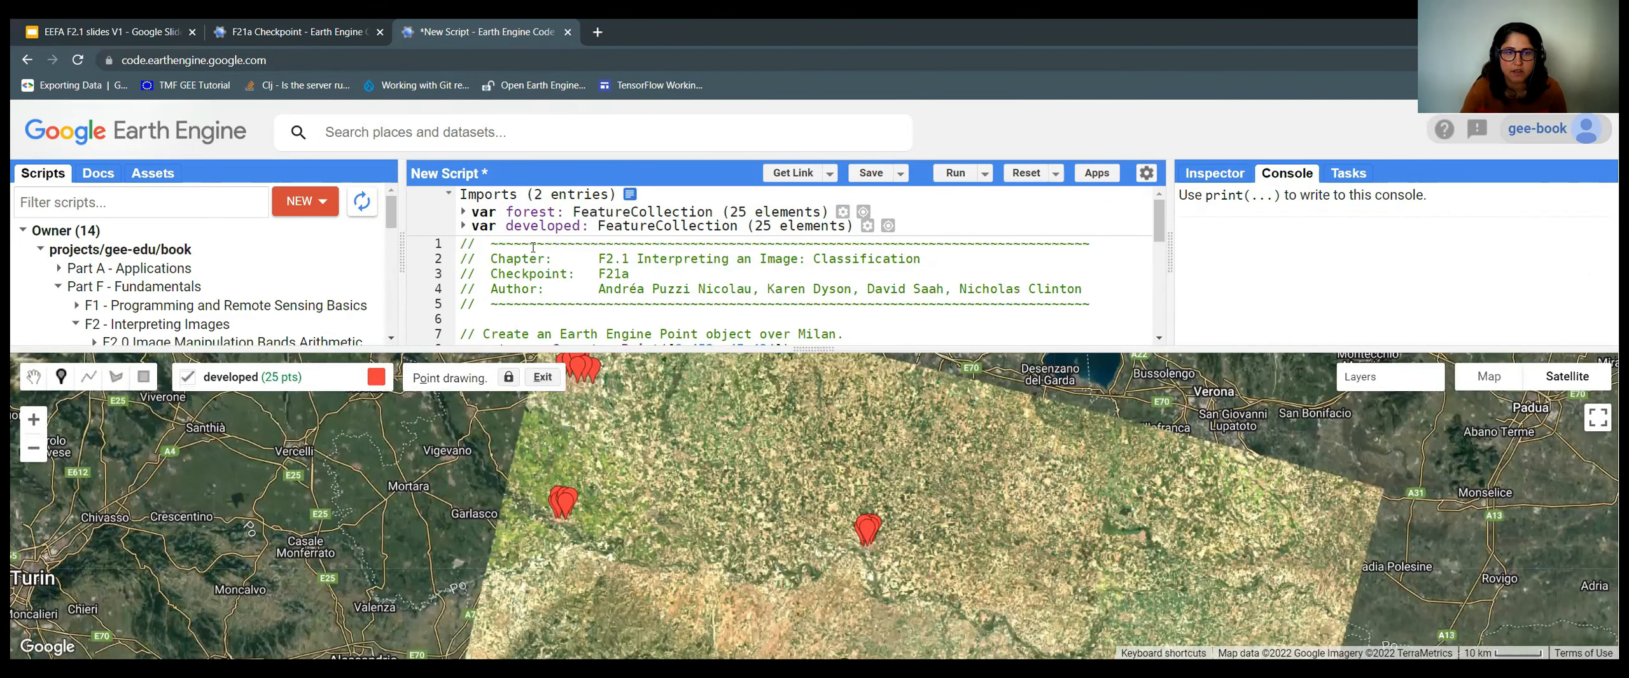
{"action": "key", "text": "ctrl+shift+Tab"}
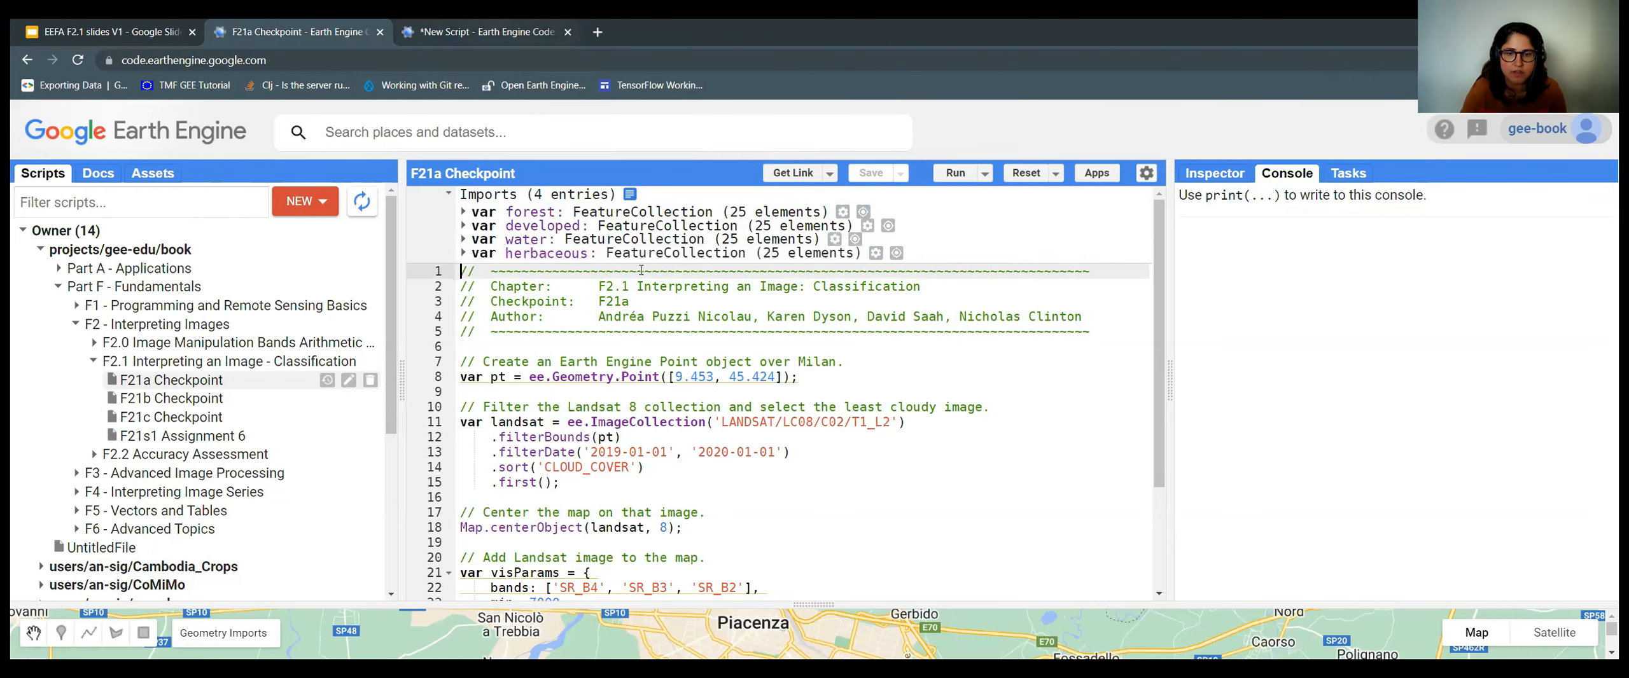
{"action": "key", "text": "ctrl+Tab"}
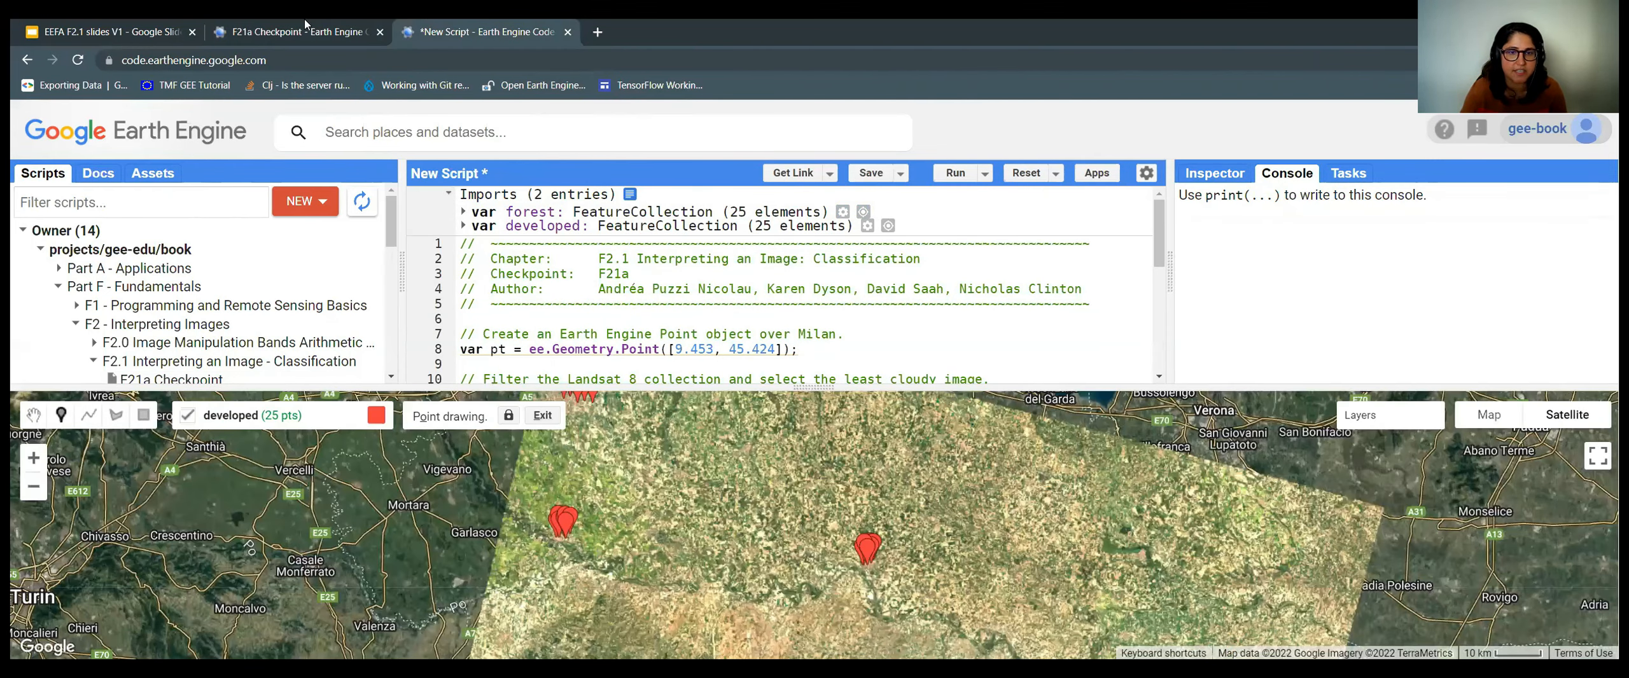
{"action": "left_click_drag", "start_coordinate": [693, 386], "coordinate": [696, 166]}
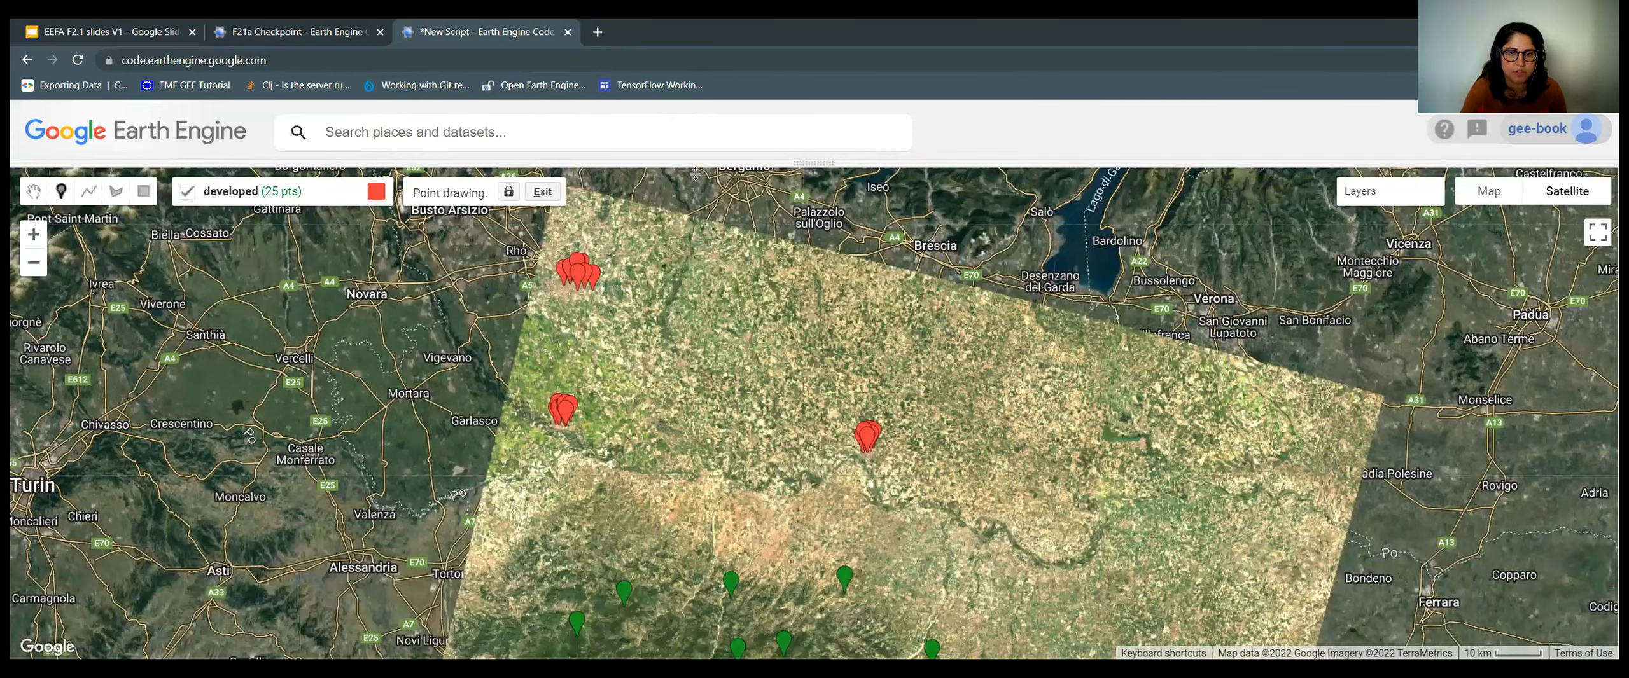
Switch to the F21a Checkpoint script, enlarge the map and pan south to the Ligurian coast.
{"action": "key", "text": "ctrl+shift+Tab"}
{"action": "scroll", "coordinate": [914, 479], "scroll_direction": "down", "scroll_amount": 3}
{"action": "left_click_drag", "start_coordinate": [1227, 298], "coordinate": [1120, 181]}
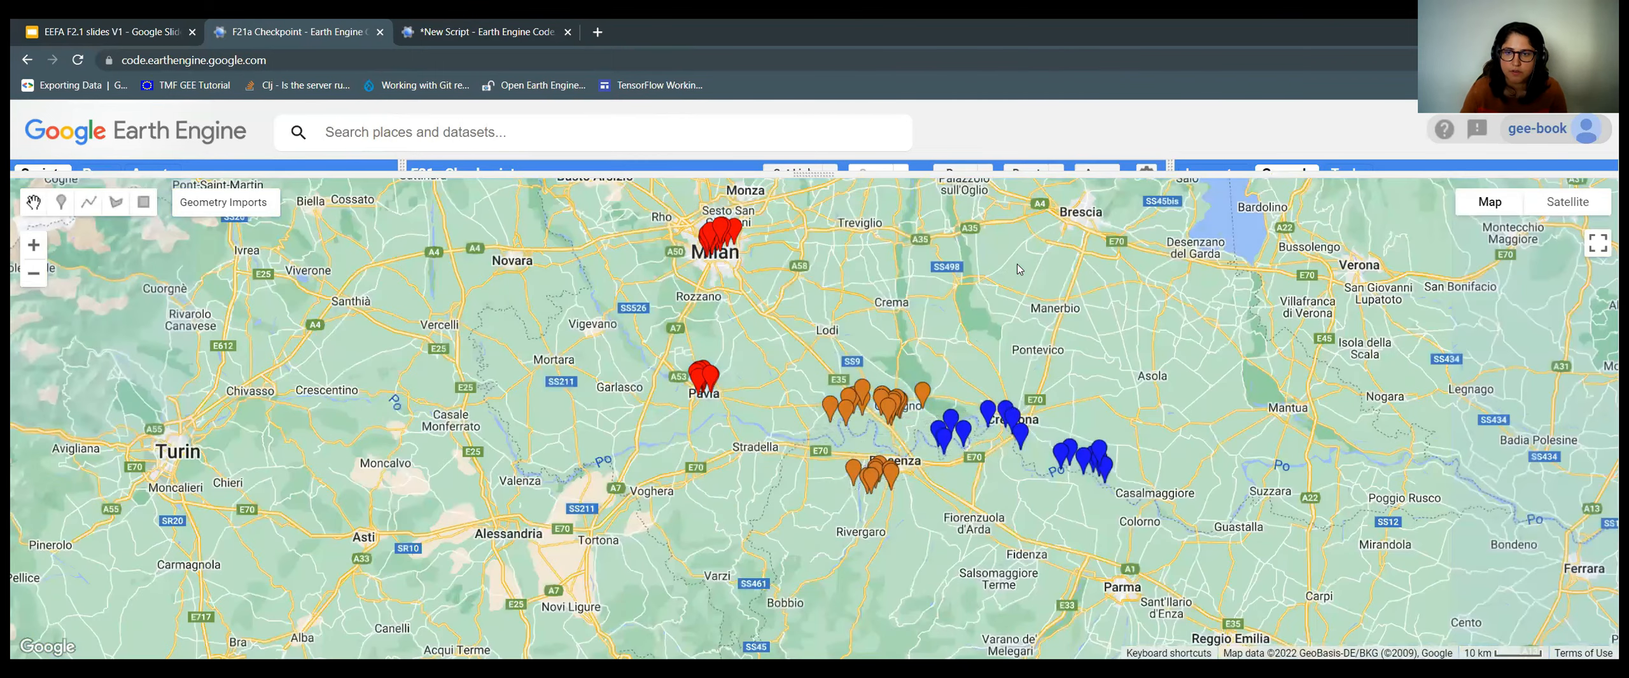
{"action": "left_click_drag", "start_coordinate": [1014, 173], "coordinate": [935, 266]}
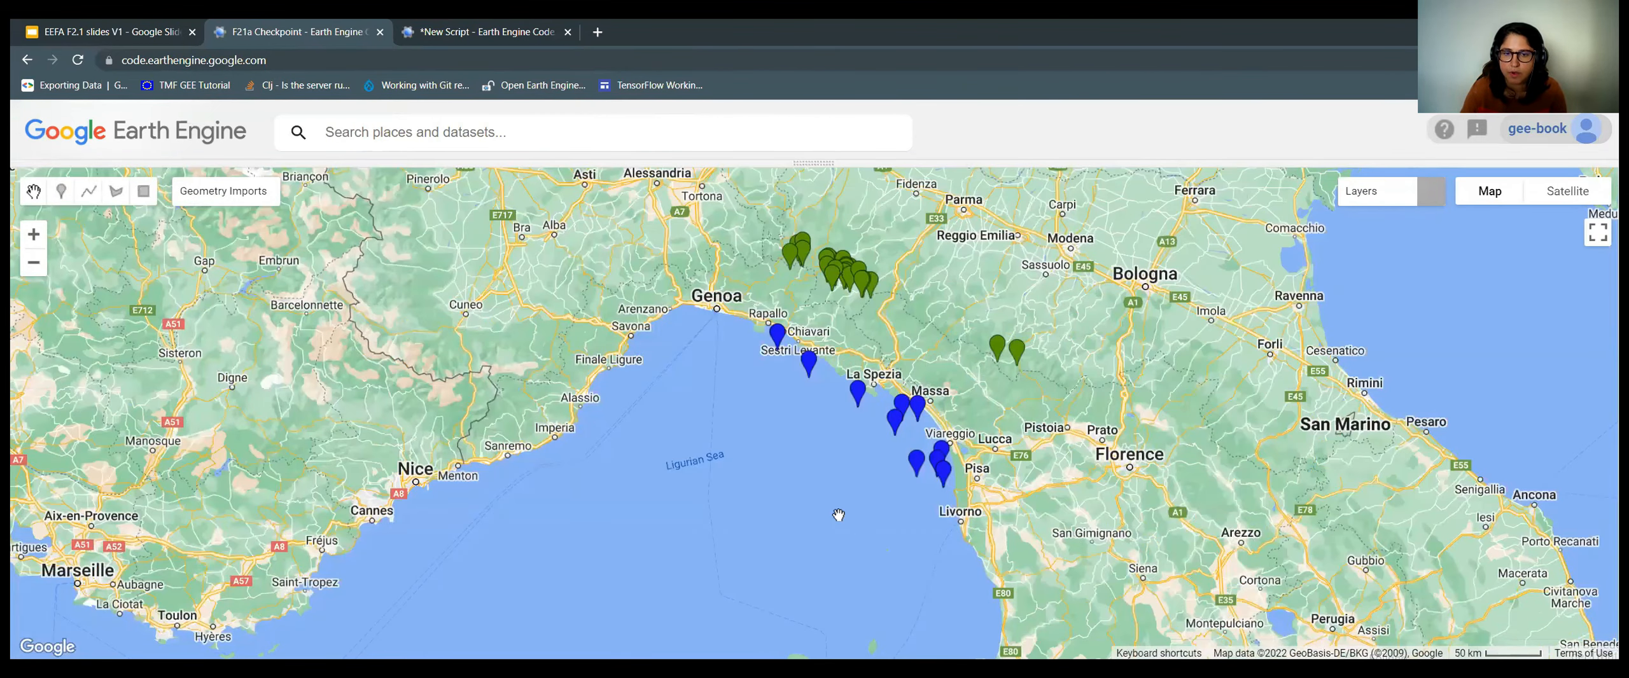
{"action": "scroll", "coordinate": [820, 482], "scroll_direction": "down", "scroll_amount": 1}
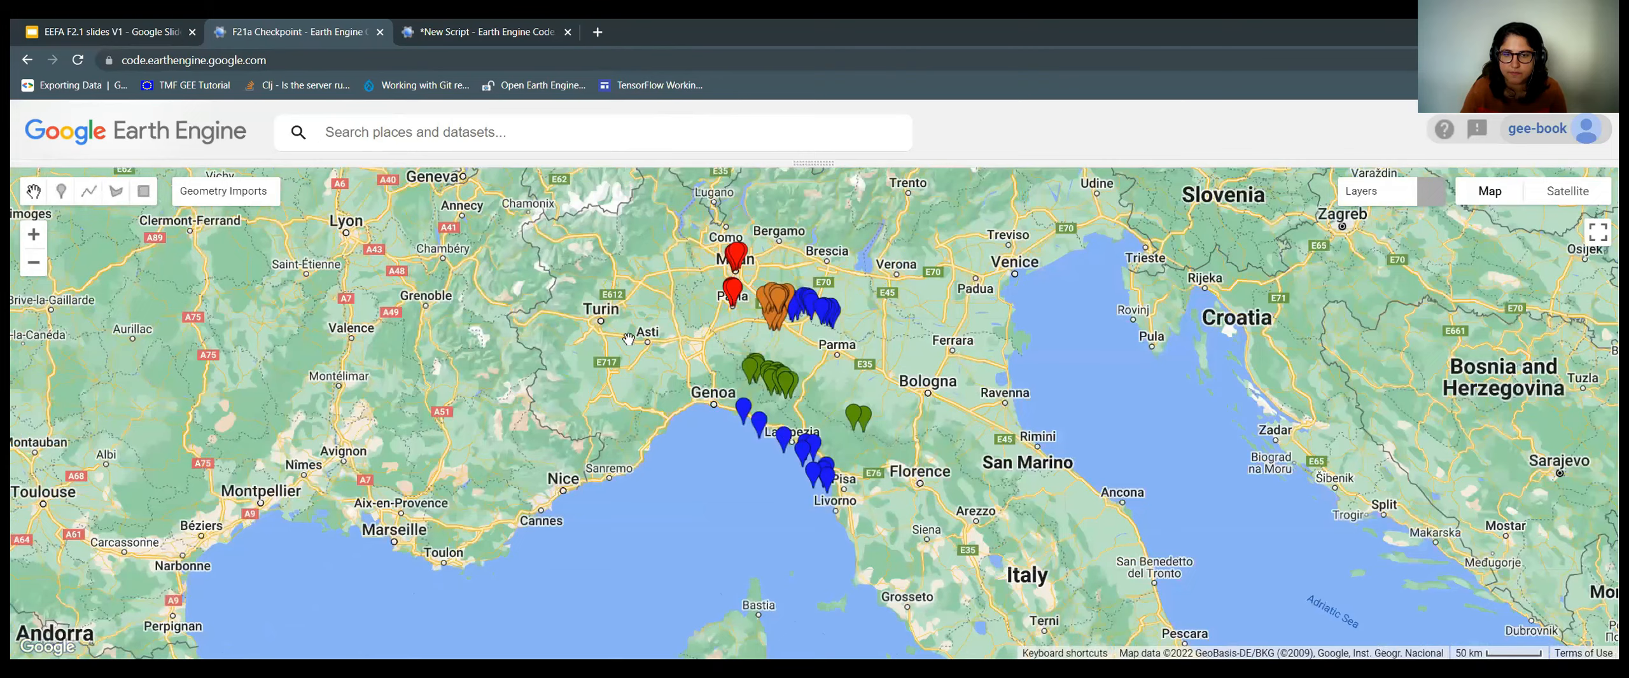
{"action": "scroll", "coordinate": [820, 478], "scroll_direction": "up", "scroll_amount": 1}
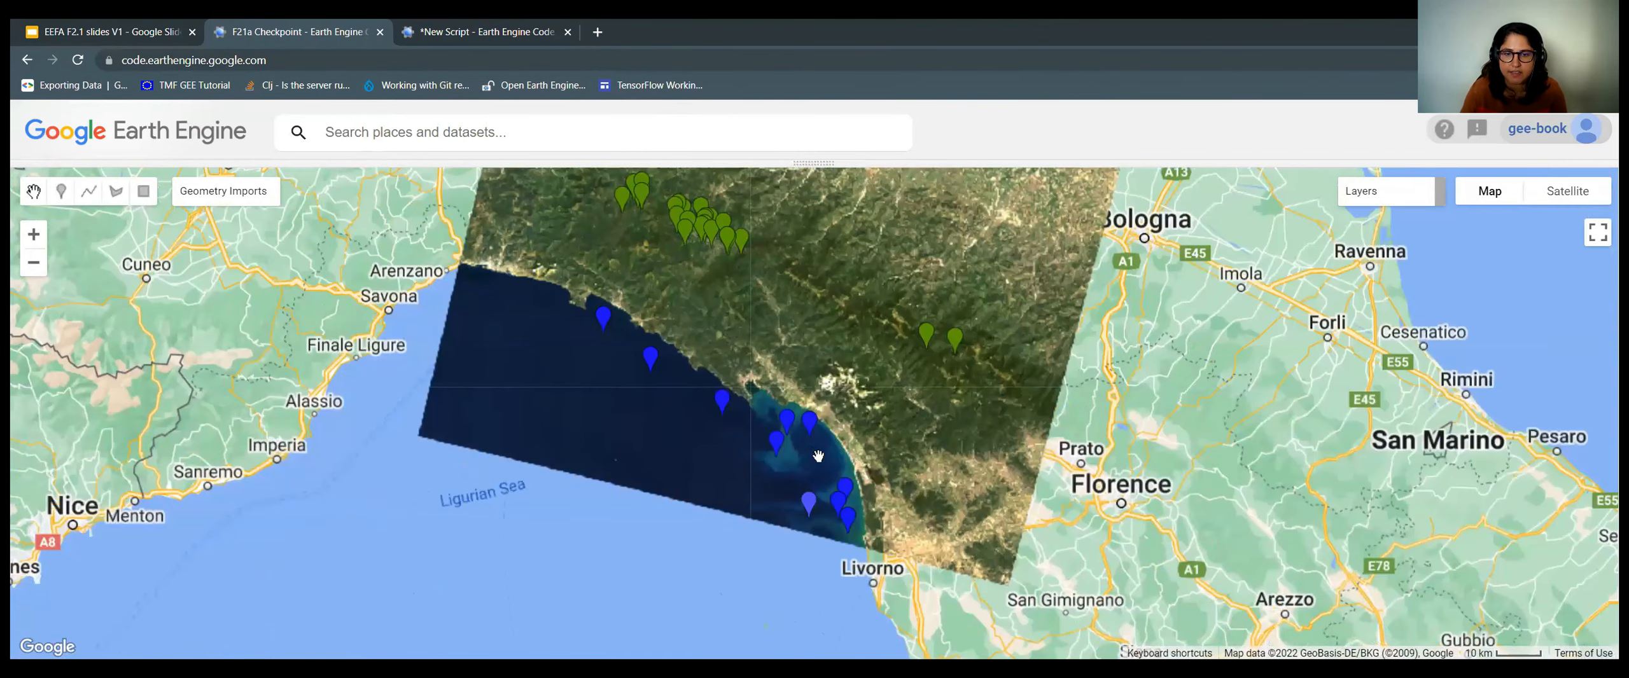
{"action": "scroll", "coordinate": [806, 467], "scroll_direction": "up", "scroll_amount": 2}
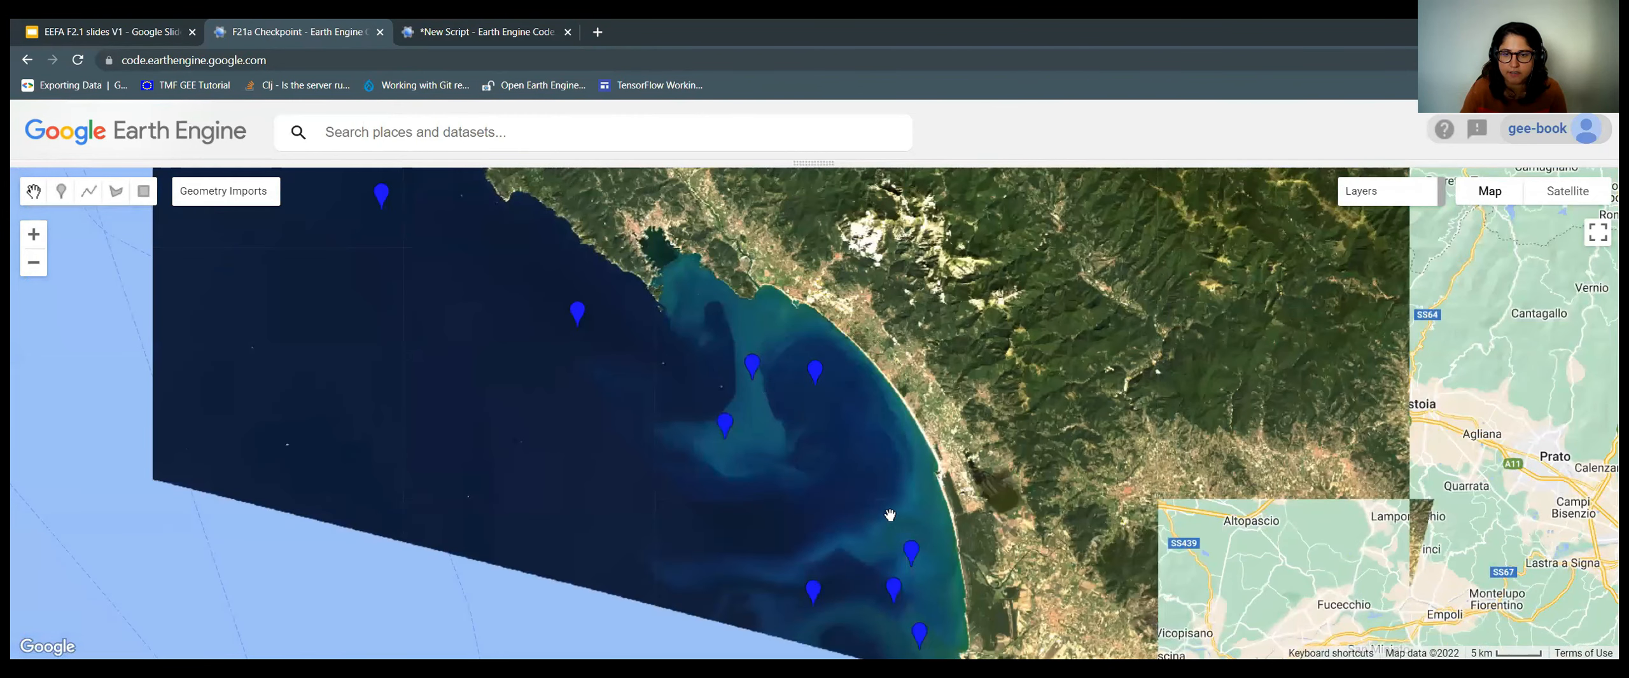
Pan south along the coast to inspect the water points down to Tirrenia.
{"action": "left_click_drag", "start_coordinate": [749, 370], "coordinate": [759, 394]}
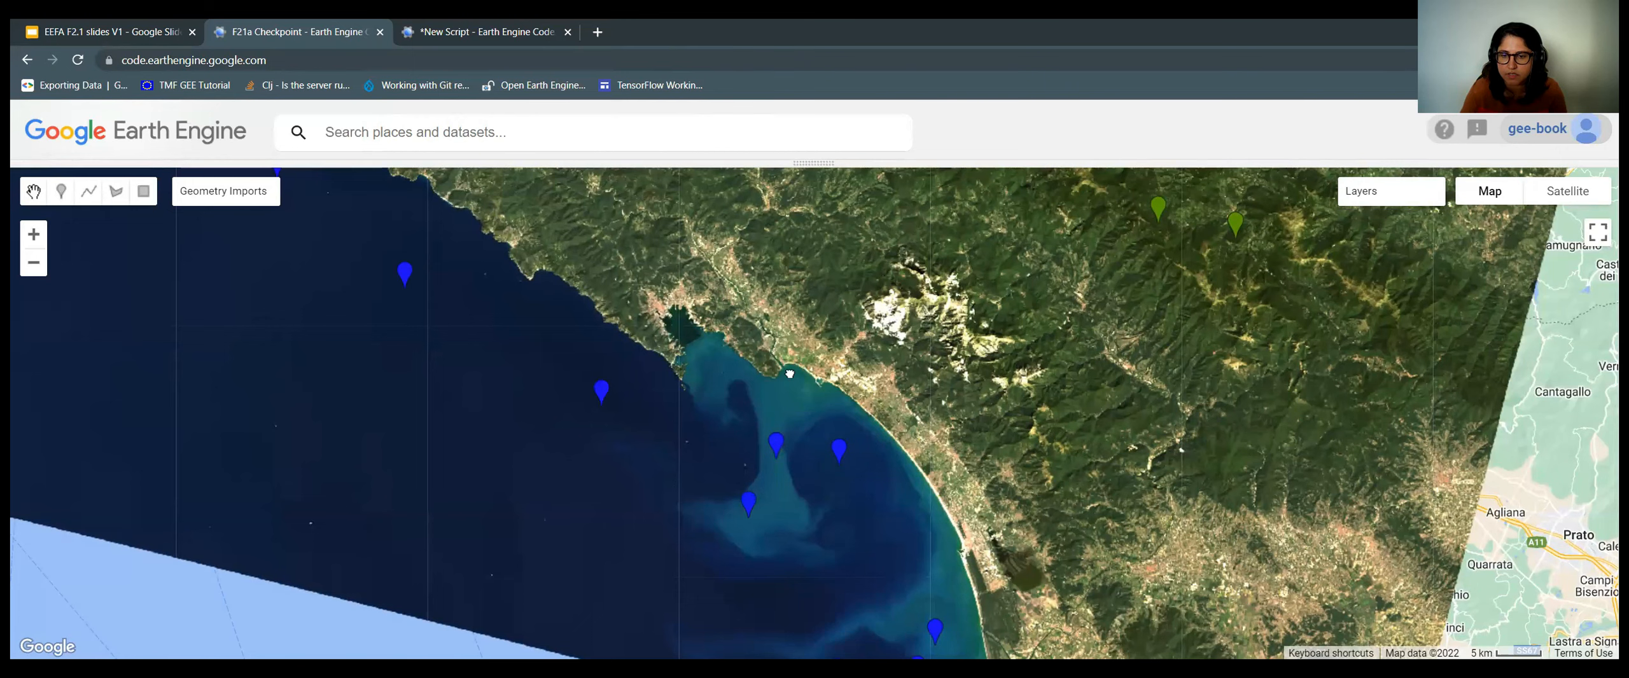
{"action": "left_click_drag", "start_coordinate": [935, 629], "coordinate": [922, 539]}
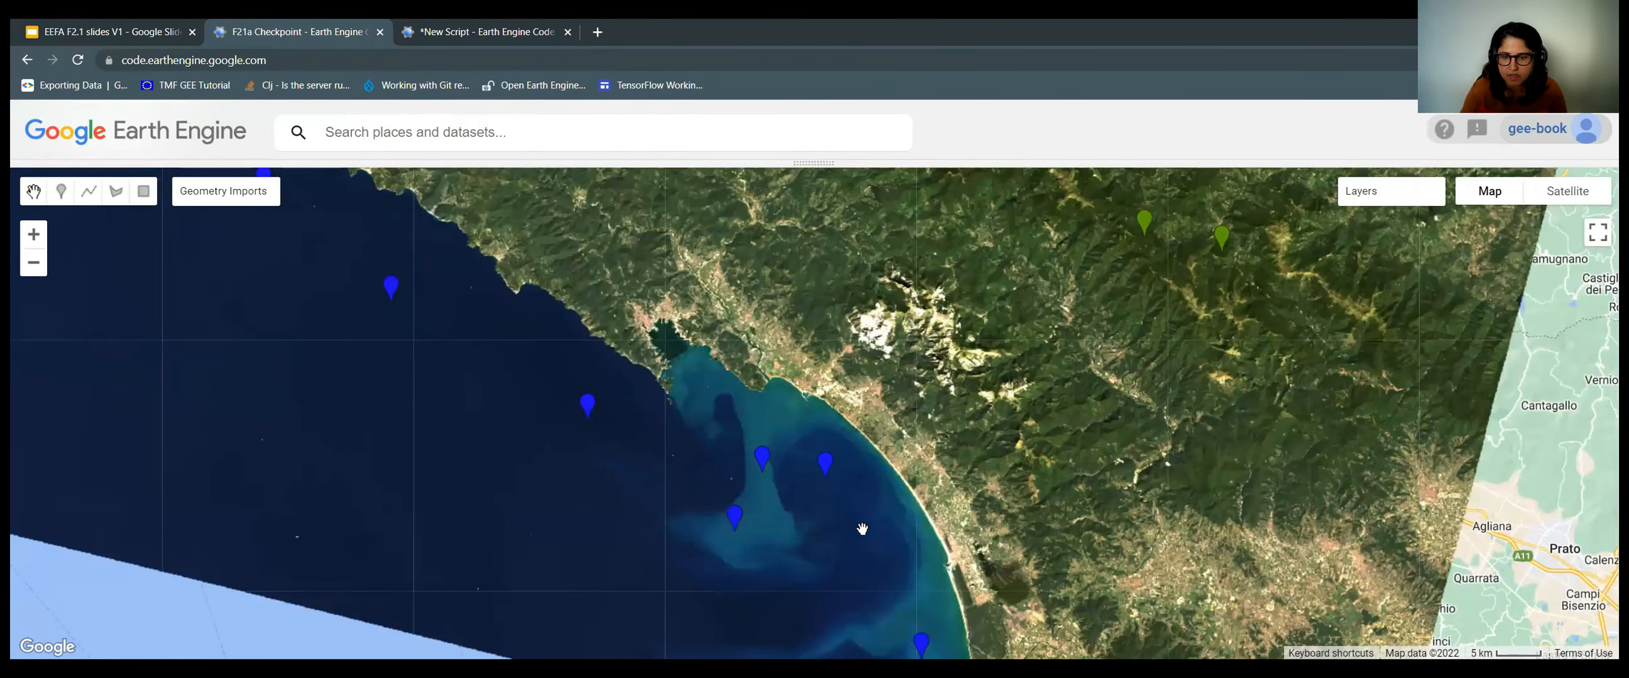
{"action": "left_click_drag", "start_coordinate": [884, 485], "coordinate": [864, 349]}
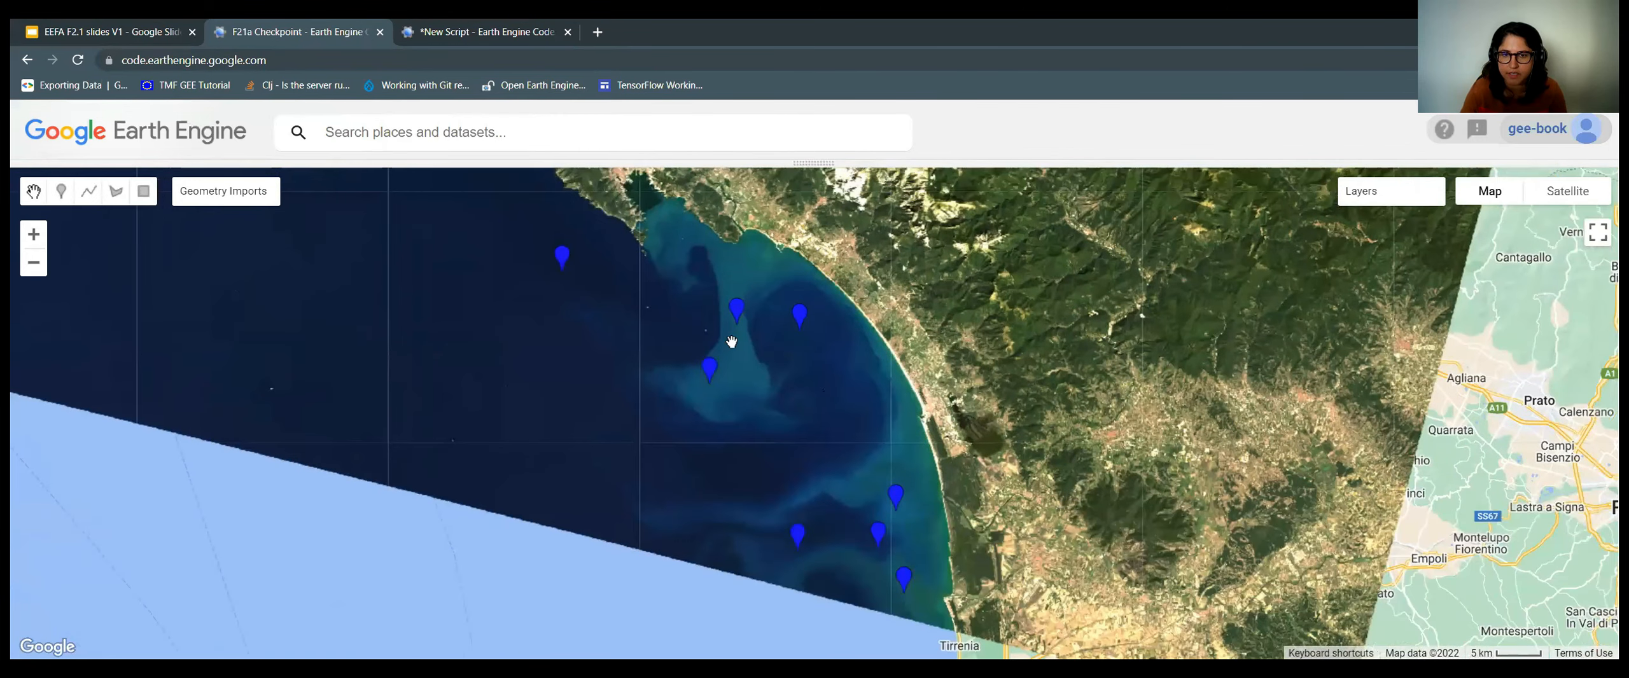
{"action": "left_click_drag", "start_coordinate": [757, 463], "coordinate": [738, 395]}
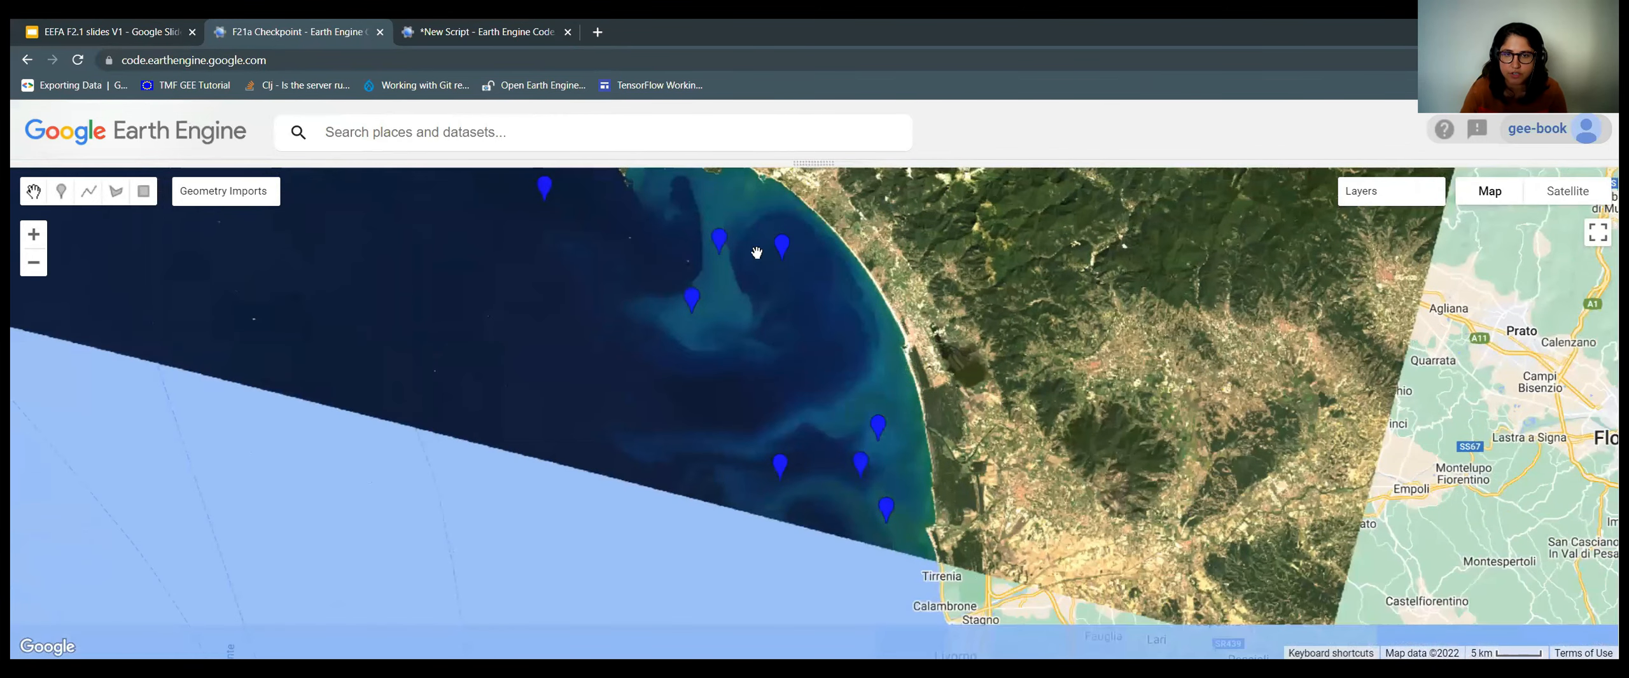
{"action": "scroll", "coordinate": [756, 253], "scroll_direction": "down", "scroll_amount": 2}
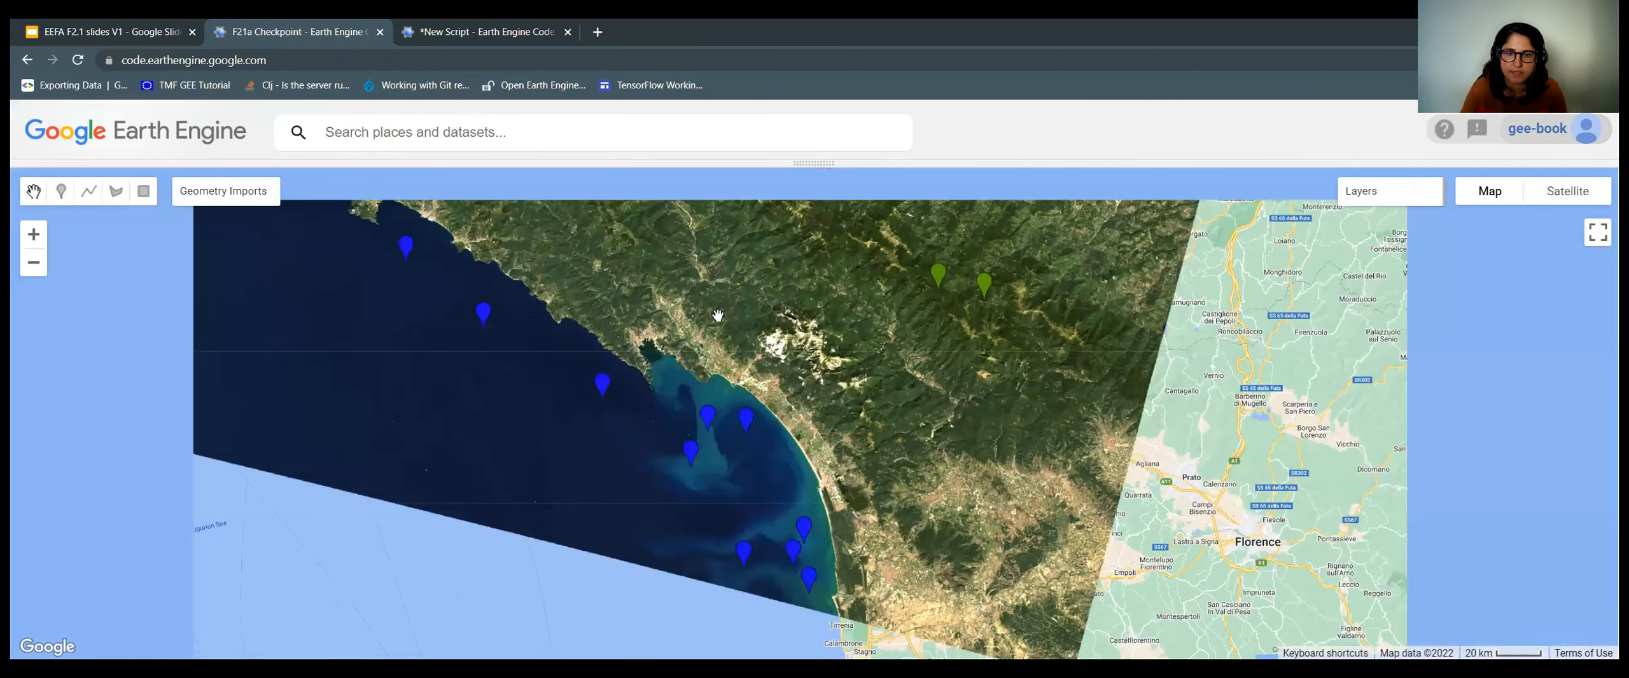
{"action": "scroll", "coordinate": [727, 525], "scroll_direction": "down", "scroll_amount": 2}
{"action": "scroll", "coordinate": [770, 393], "scroll_direction": "up", "scroll_amount": 6}
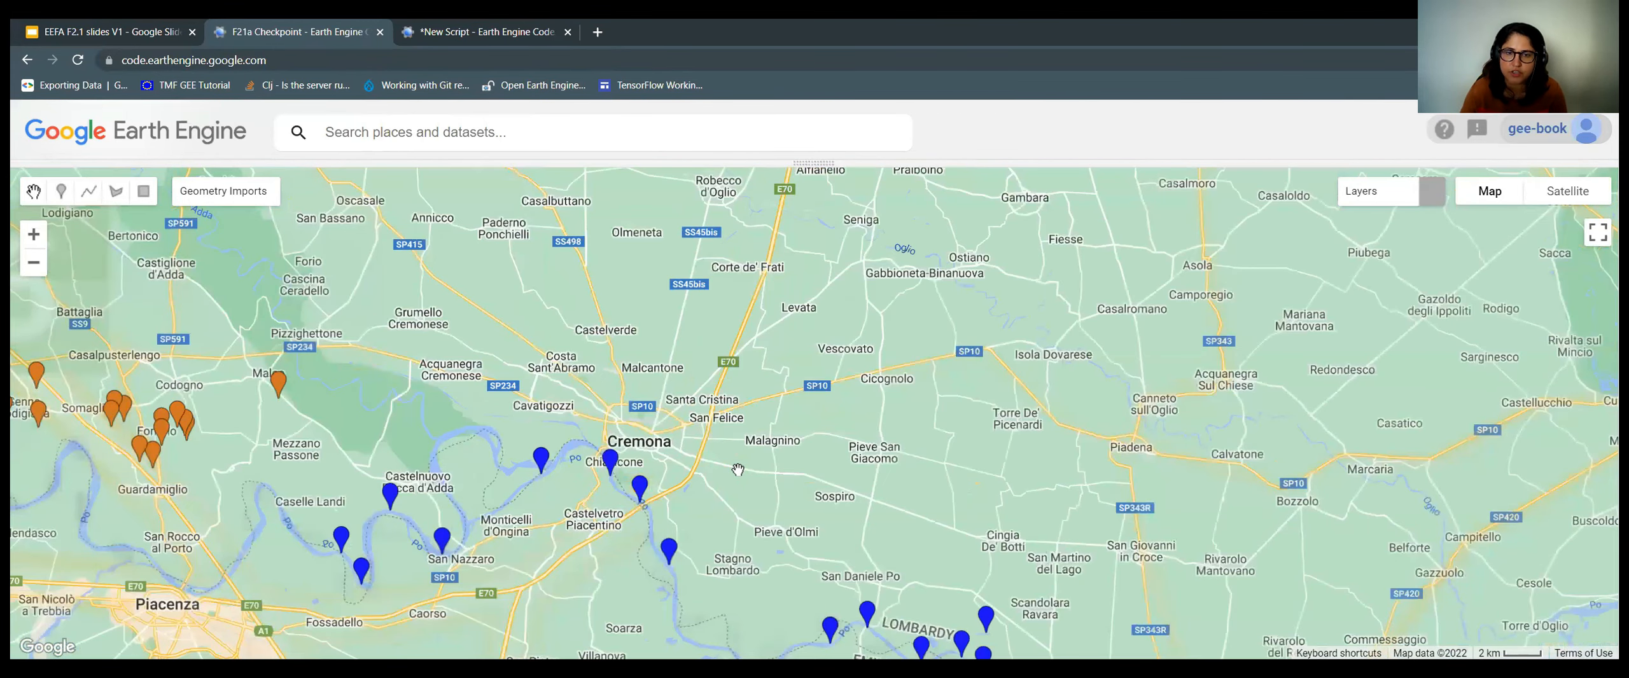
Follow the Po river eastward, confirming each water point lies on the river.
{"action": "left_click_drag", "start_coordinate": [690, 607], "coordinate": [738, 469]}
{"action": "scroll", "coordinate": [738, 469], "scroll_direction": "up", "scroll_amount": 1}
{"action": "scroll", "coordinate": [738, 469], "scroll_direction": "up", "scroll_amount": 2}
{"action": "left_click_drag", "start_coordinate": [1259, 567], "coordinate": [1054, 395]}
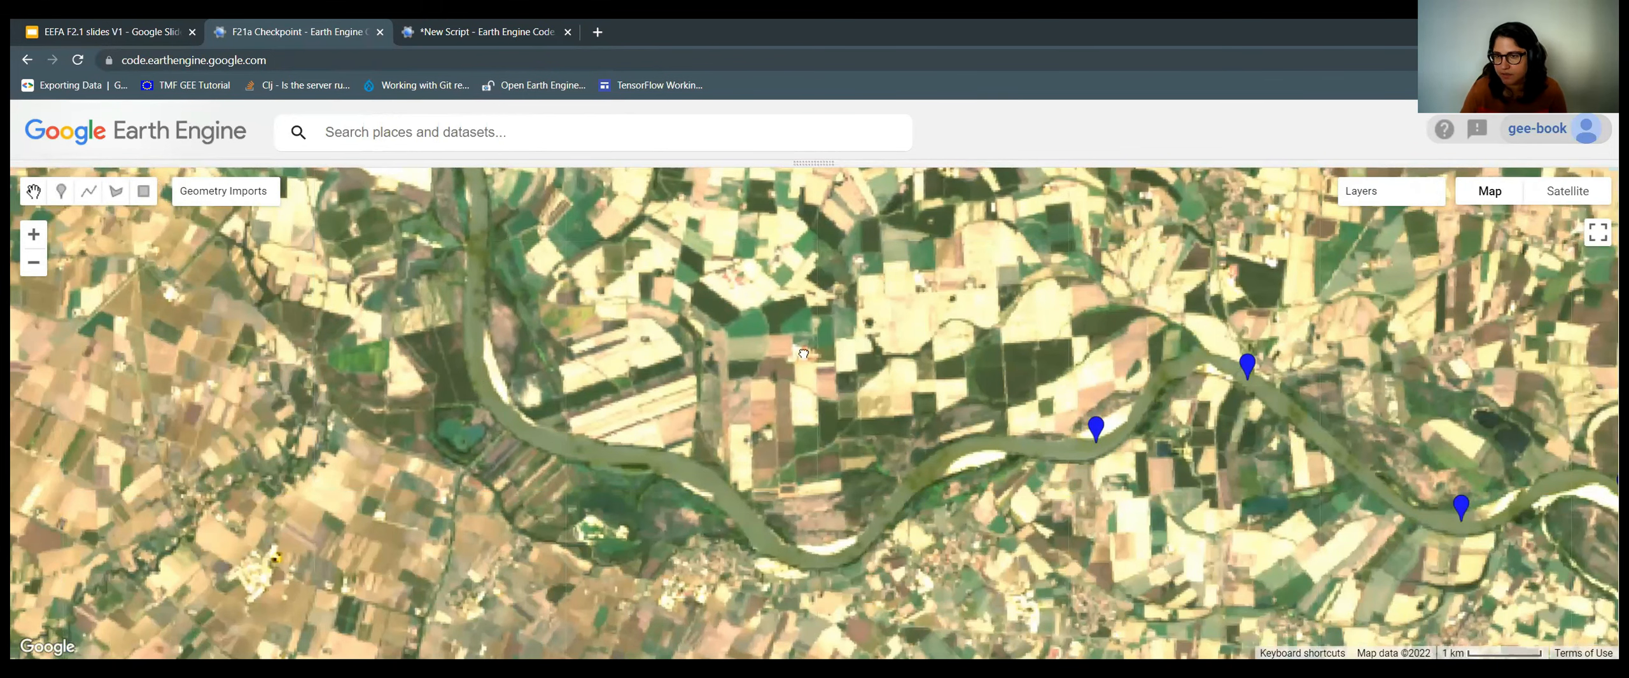
{"action": "left_click_drag", "start_coordinate": [989, 397], "coordinate": [844, 301]}
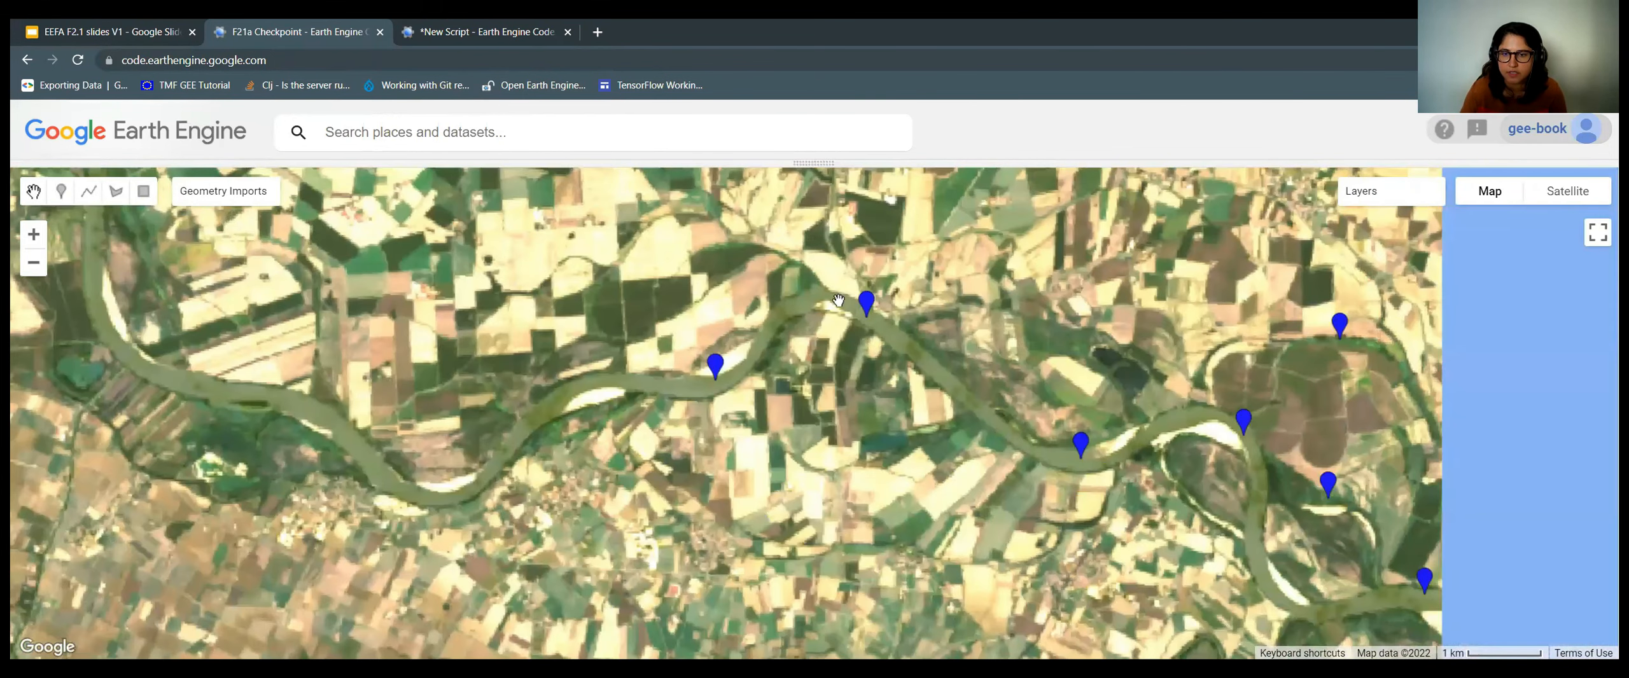
{"action": "left_click_drag", "start_coordinate": [1028, 374], "coordinate": [812, 270]}
{"action": "left_click_drag", "start_coordinate": [980, 440], "coordinate": [810, 280]}
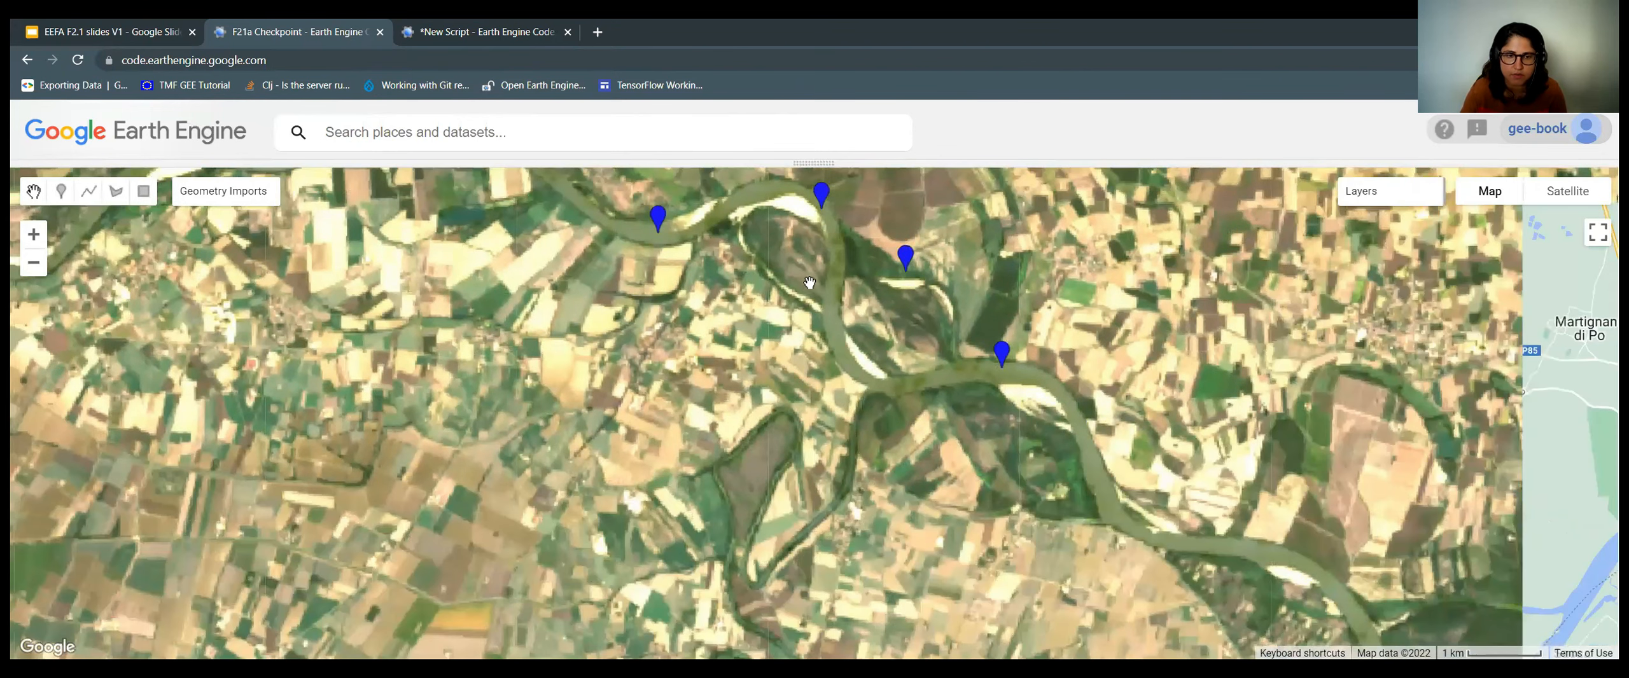
{"action": "left_click_drag", "start_coordinate": [960, 494], "coordinate": [745, 384]}
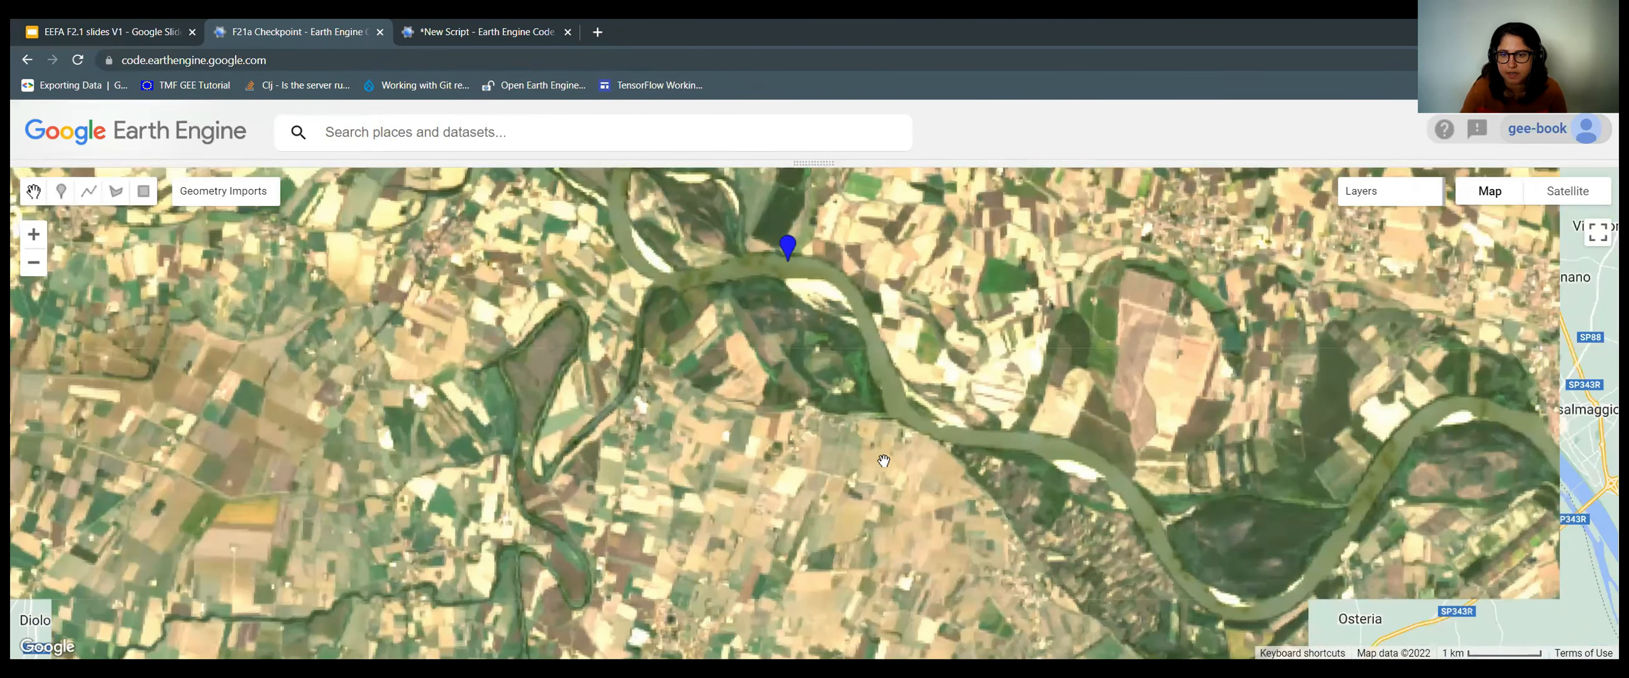
{"action": "left_click_drag", "start_coordinate": [884, 463], "coordinate": [618, 393]}
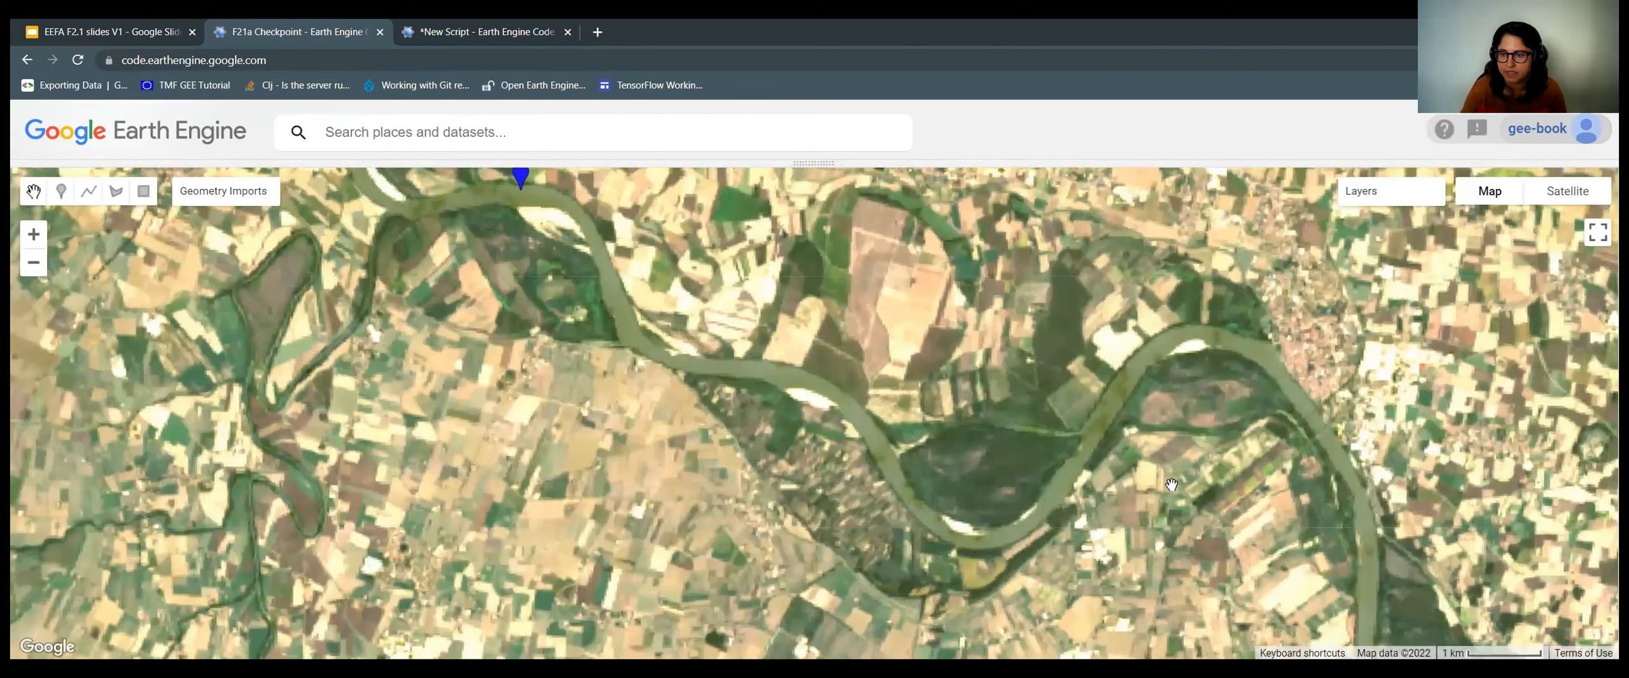
{"action": "left_click_drag", "start_coordinate": [1166, 502], "coordinate": [1127, 477]}
{"action": "scroll", "coordinate": [1167, 502], "scroll_direction": "down", "scroll_amount": 1}
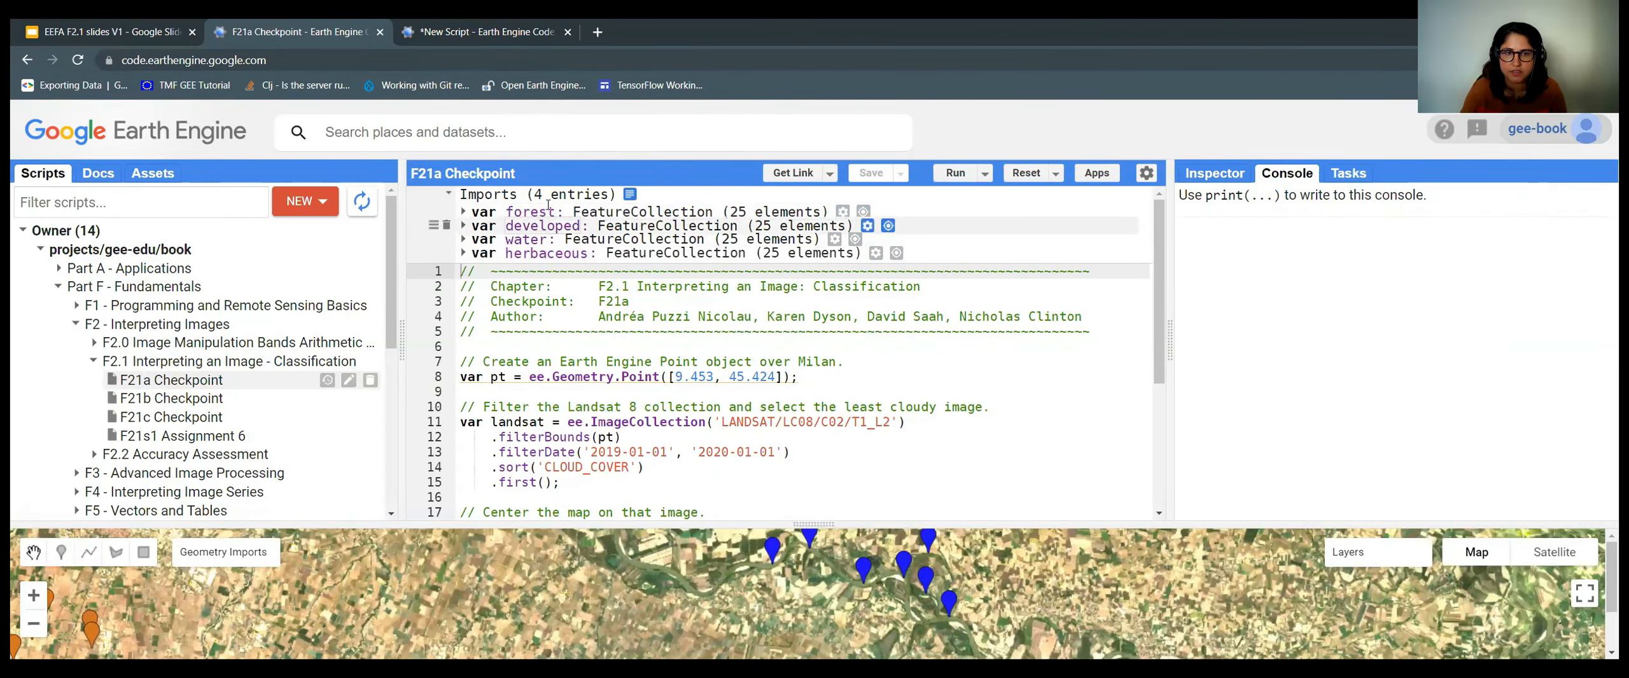
Pan over the mountain forest points and select one forest marker for editing.
{"action": "scroll", "coordinate": [566, 213], "scroll_direction": "down", "scroll_amount": 4}
{"action": "scroll", "coordinate": [593, 222], "scroll_direction": "up", "scroll_amount": 4}
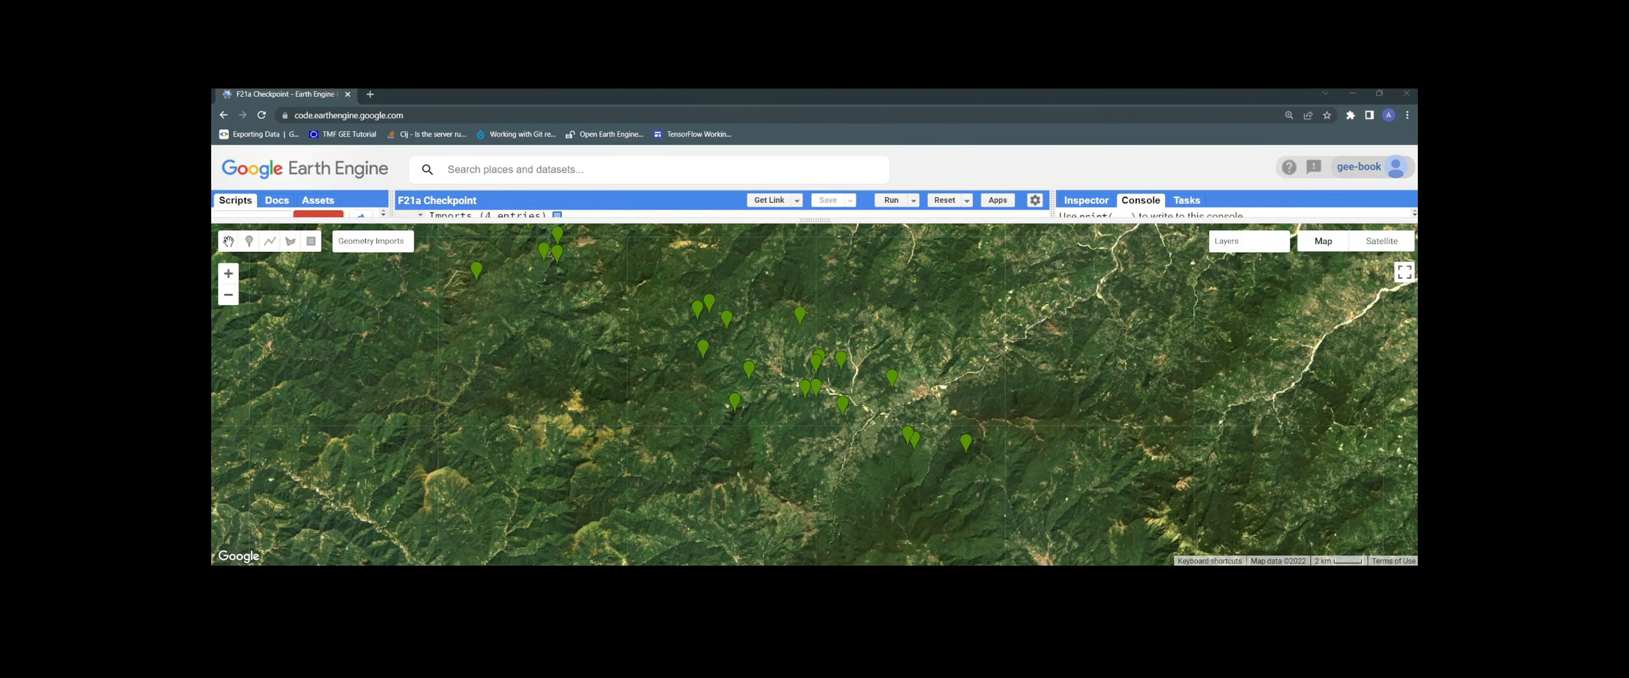
{"action": "left_click_drag", "start_coordinate": [812, 326], "coordinate": [815, 361]}
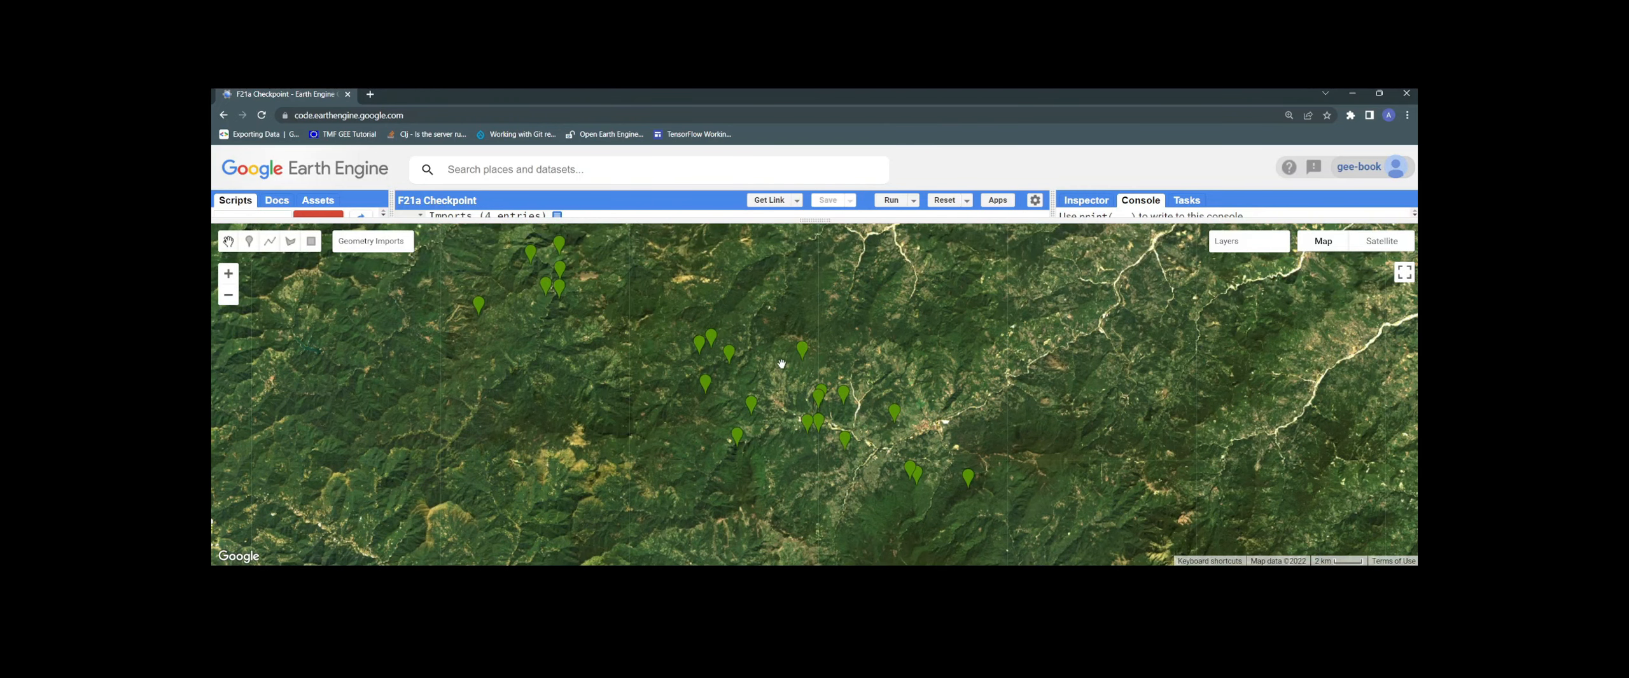
{"action": "left_click", "coordinate": [802, 355]}
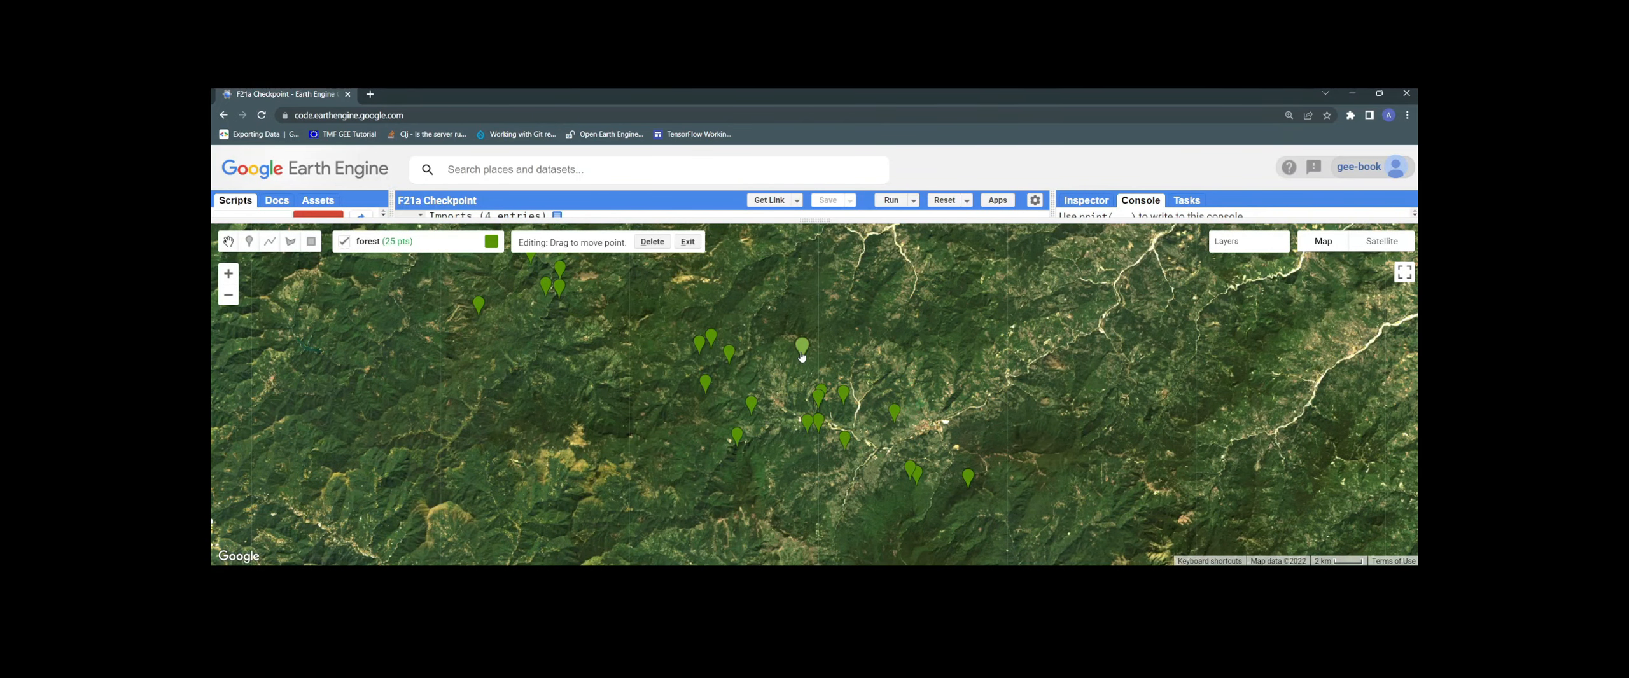
Delete the selected forest point, review another forest marker, then exit editing.
{"action": "left_click", "coordinate": [655, 245]}
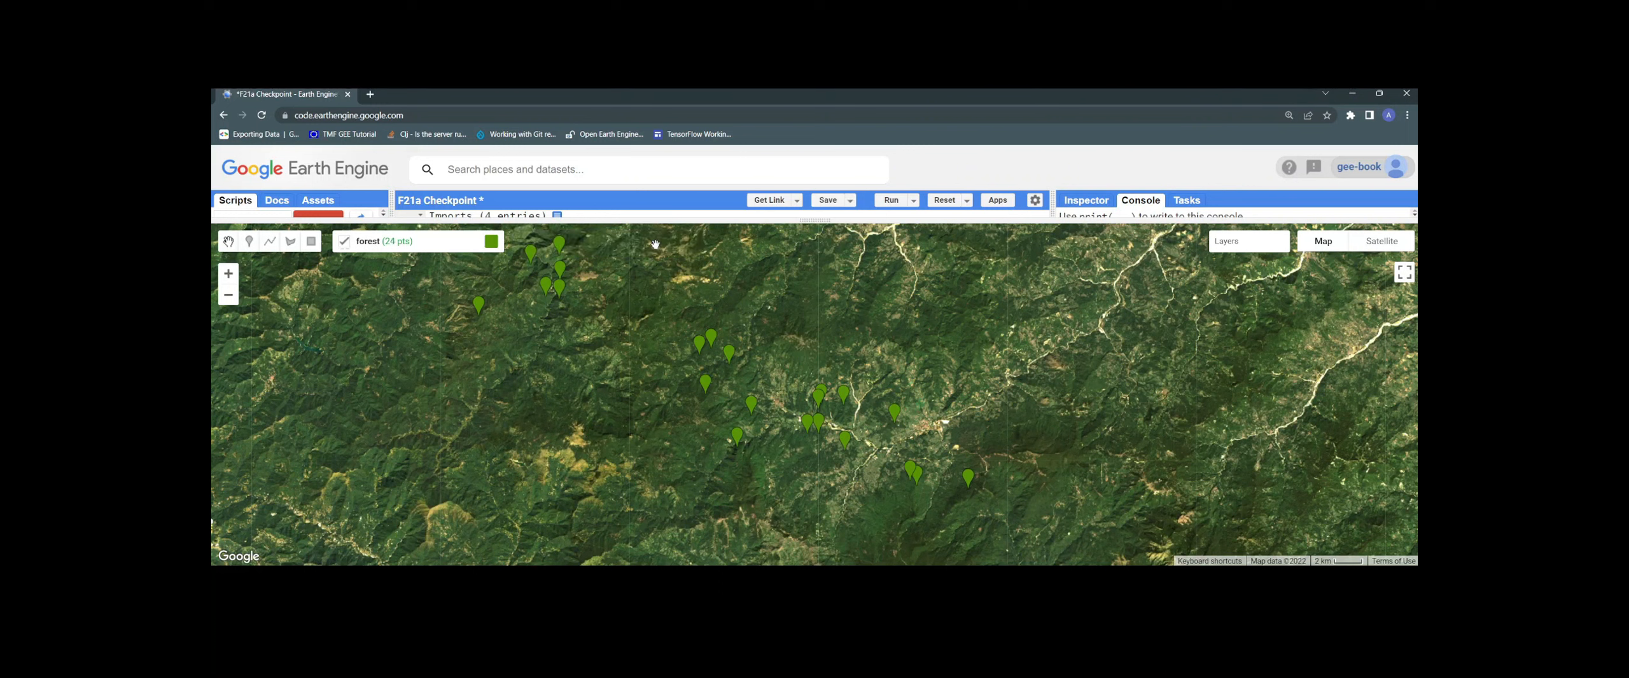
{"action": "left_click_drag", "start_coordinate": [833, 301], "coordinate": [851, 271]}
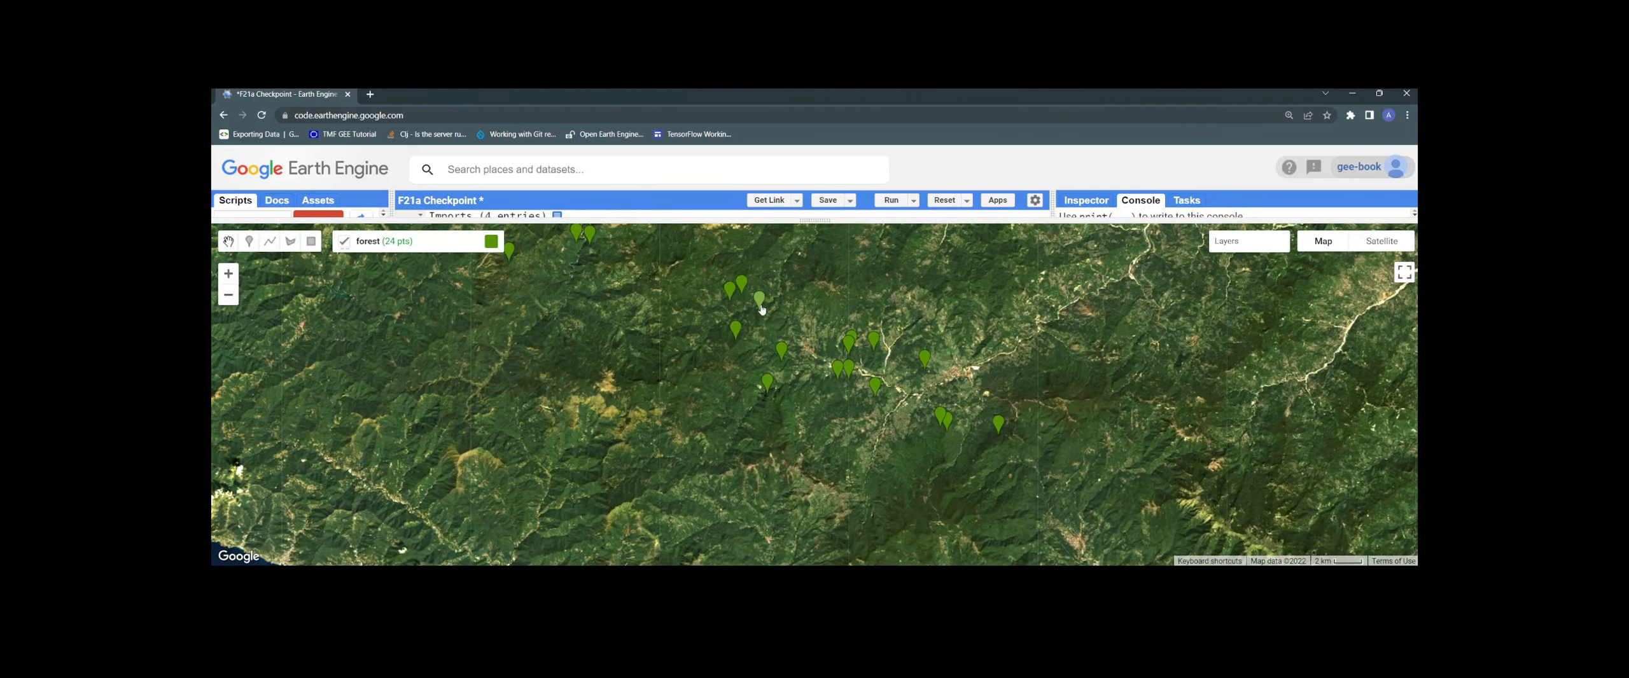
{"action": "scroll", "coordinate": [760, 306], "scroll_direction": "up", "scroll_amount": 1}
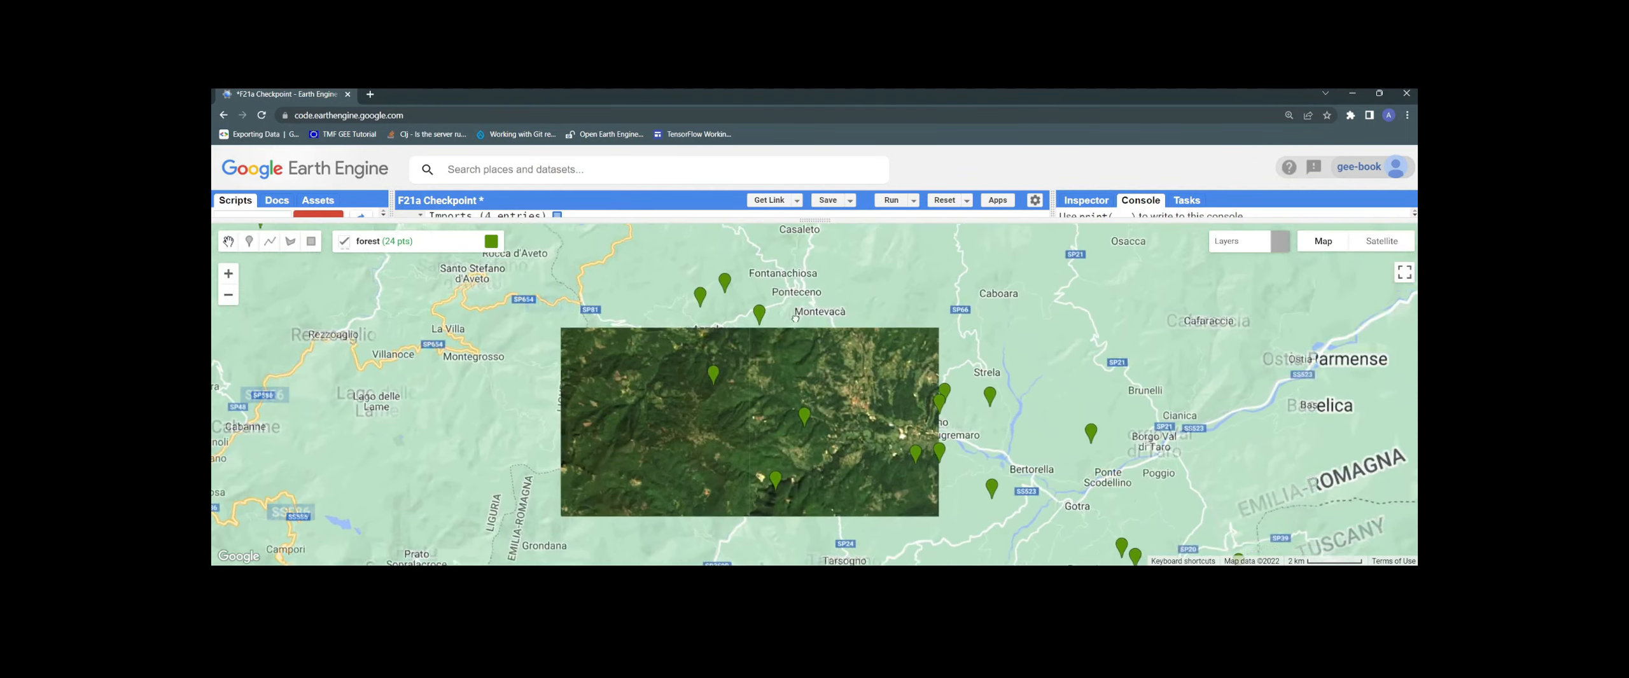
{"action": "left_click_drag", "start_coordinate": [788, 300], "coordinate": [793, 335]}
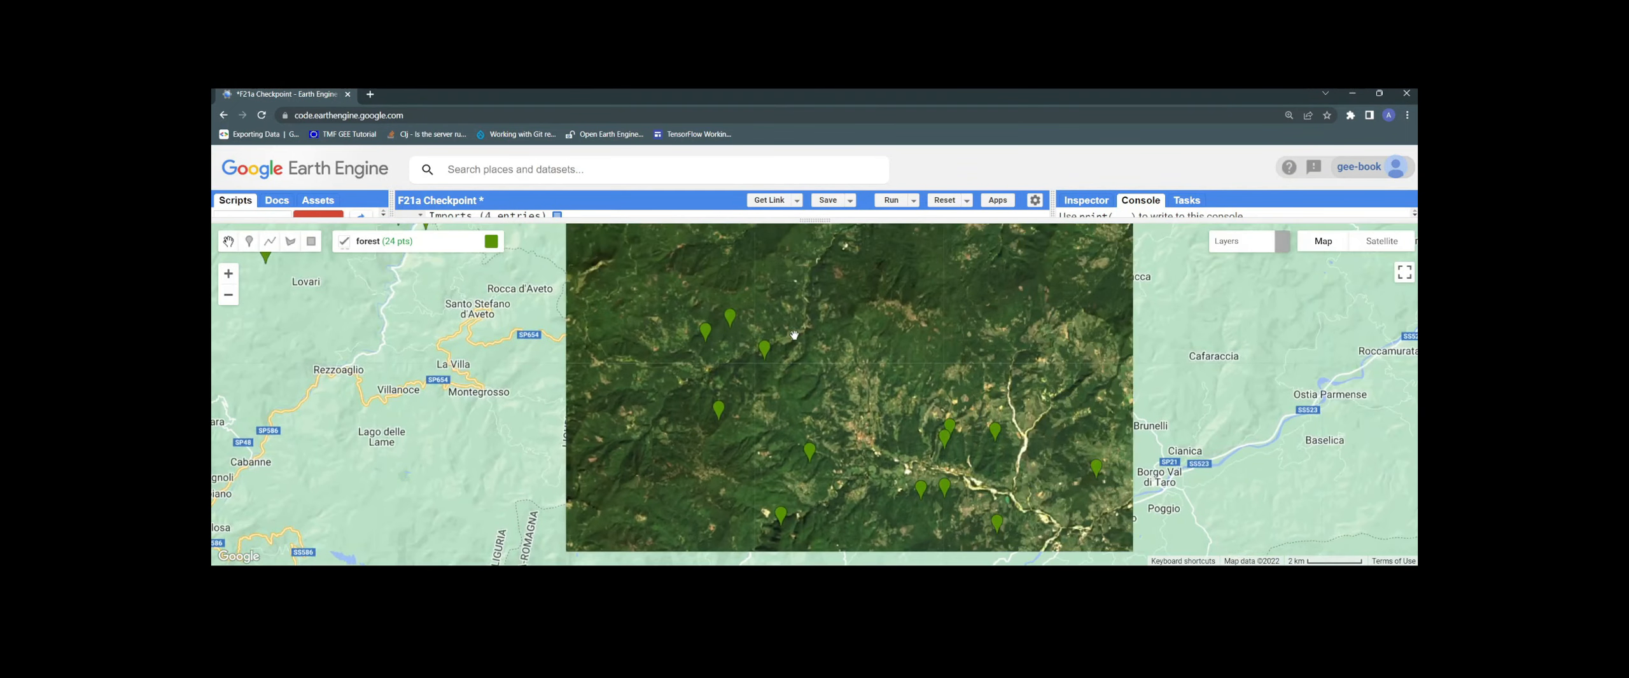
{"action": "mouse_move", "coordinate": [765, 356]}
{"action": "left_mouse_down"}
{"action": "mouse_move", "coordinate": [830, 334]}
{"action": "mouse_move", "coordinate": [898, 376]}
{"action": "mouse_move", "coordinate": [798, 295]}
{"action": "mouse_move", "coordinate": [700, 307]}
{"action": "mouse_move", "coordinate": [673, 383]}
{"action": "mouse_move", "coordinate": [822, 380]}
{"action": "mouse_move", "coordinate": [796, 344]}
{"action": "mouse_move", "coordinate": [816, 393]}
{"action": "left_mouse_up"}
{"action": "left_click", "coordinate": [775, 361]}
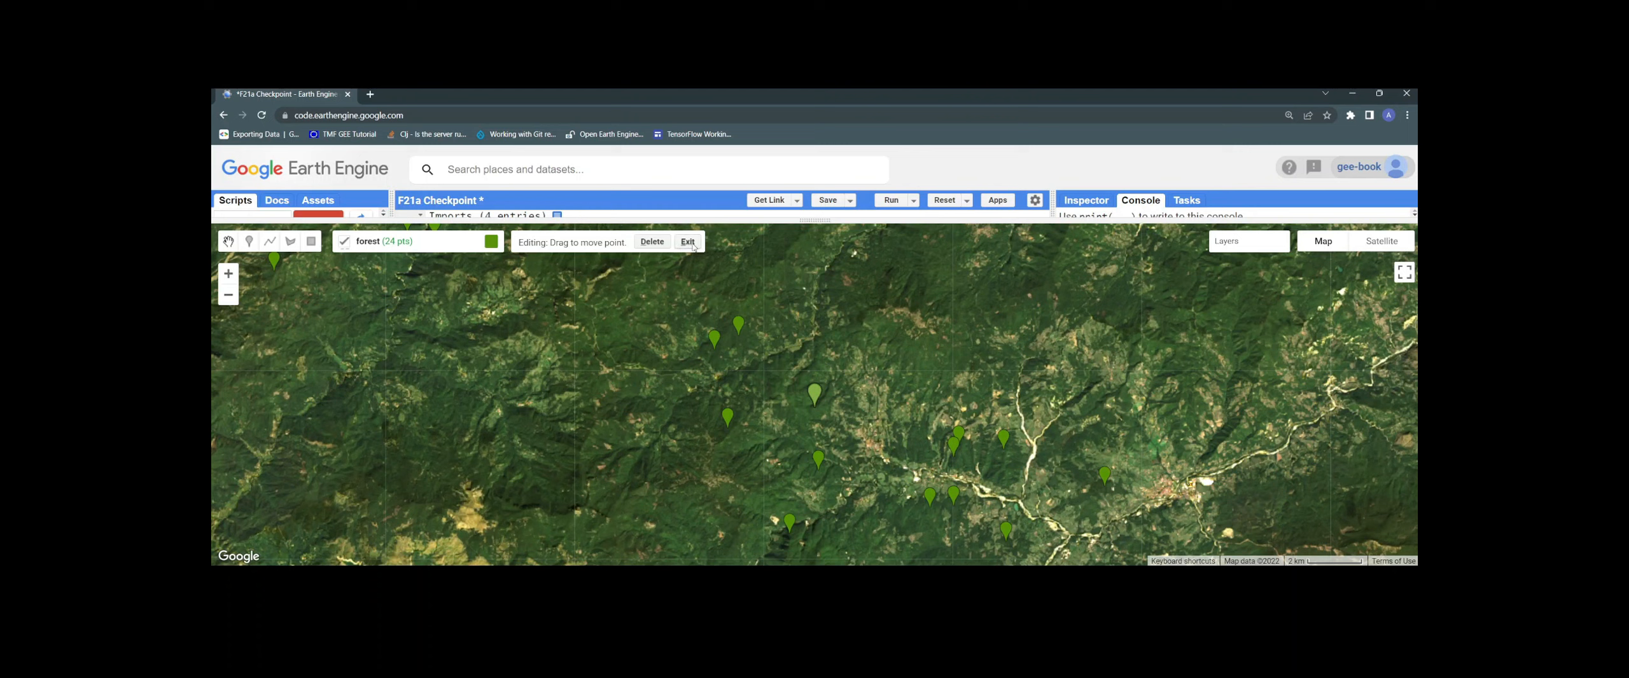
{"action": "left_click", "coordinate": [688, 242]}
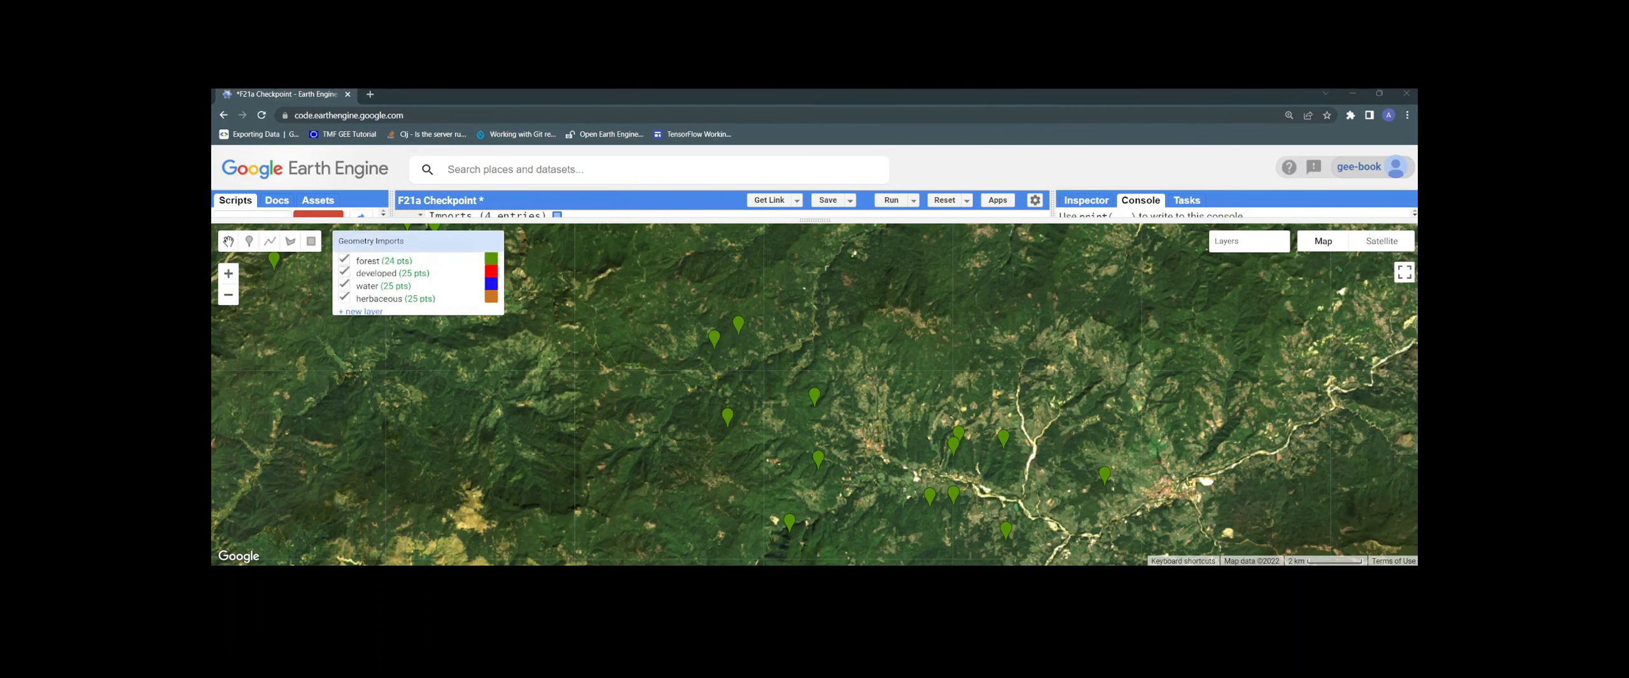
Move and zoom the map to the farm fields near Piacenza.
{"action": "scroll", "coordinate": [686, 439], "scroll_direction": "down", "scroll_amount": 2}
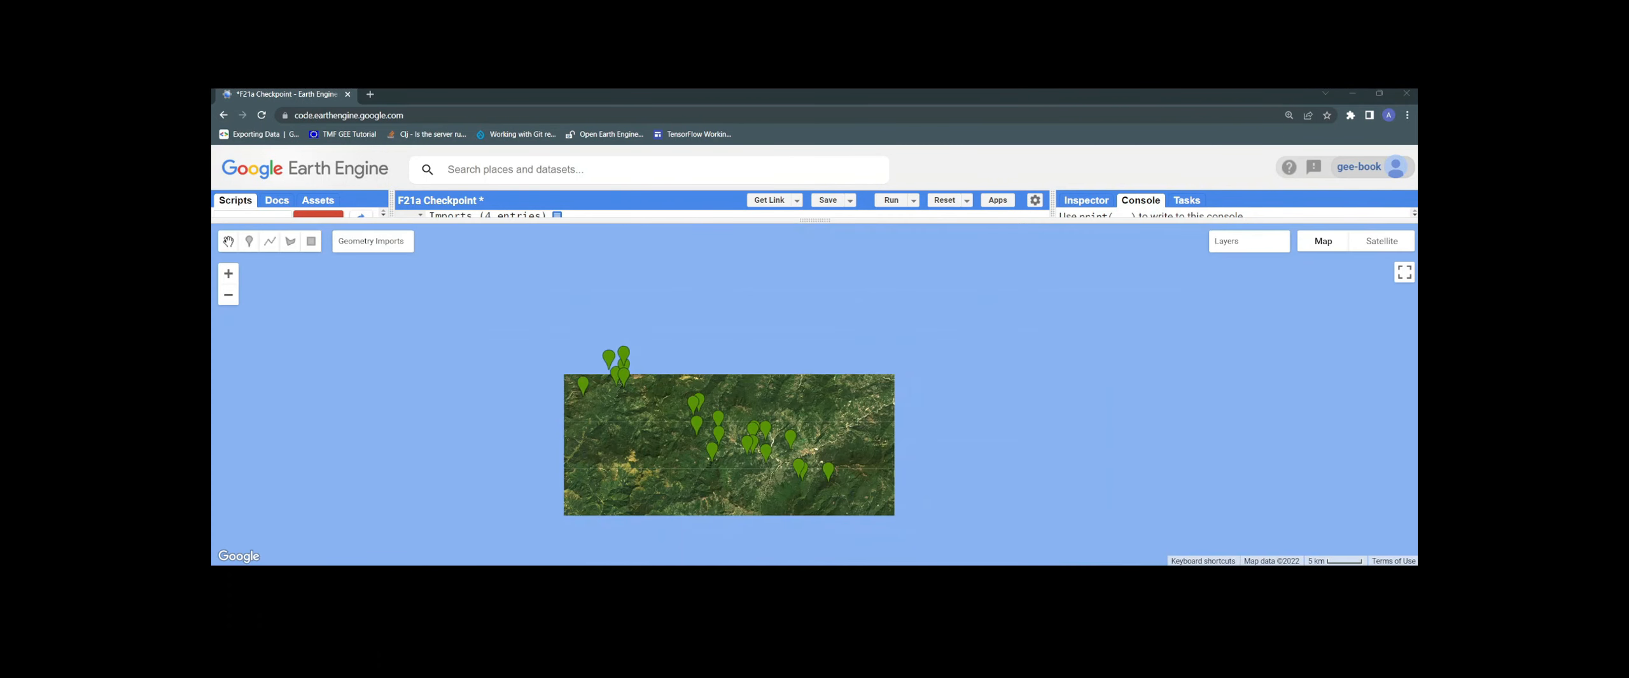
{"action": "mouse_move", "coordinate": [418, 242]}
{"action": "left_click_drag", "start_coordinate": [738, 362], "coordinate": [909, 521]}
{"action": "scroll", "coordinate": [770, 341], "scroll_direction": "up", "scroll_amount": 2}
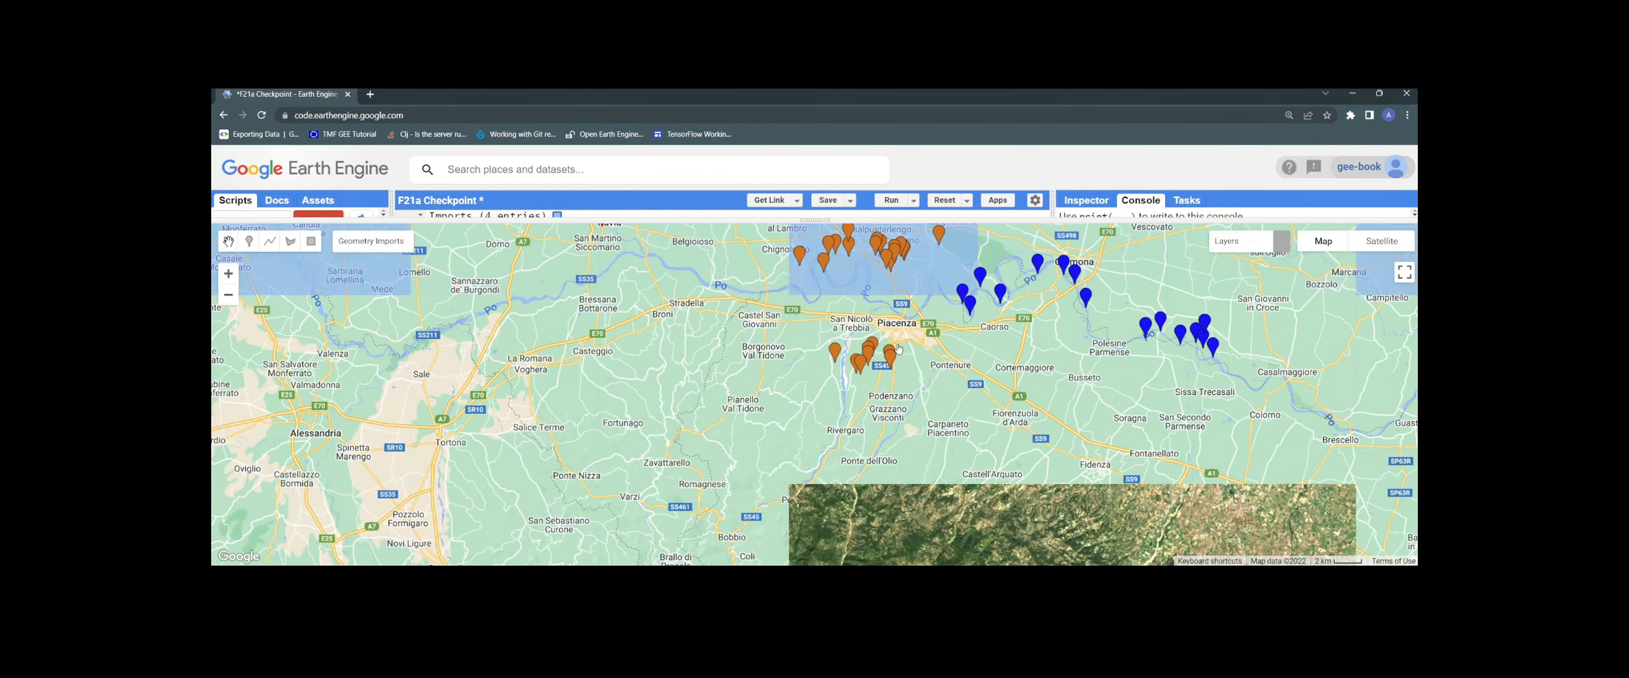
{"action": "scroll", "coordinate": [897, 344], "scroll_direction": "up", "scroll_amount": 3}
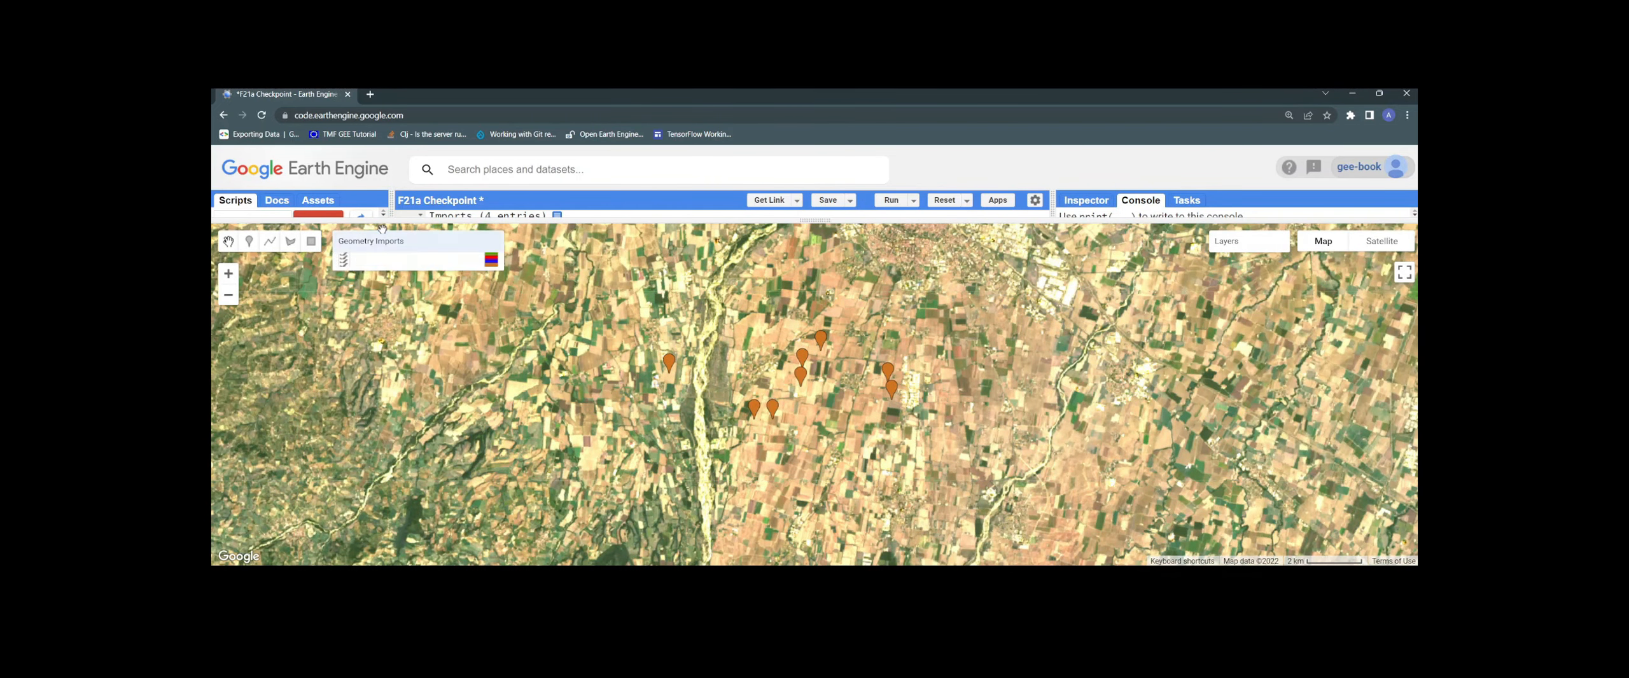
Add a new point to the herbaceous collection on a Piacenza field.
{"action": "mouse_move", "coordinate": [379, 250]}
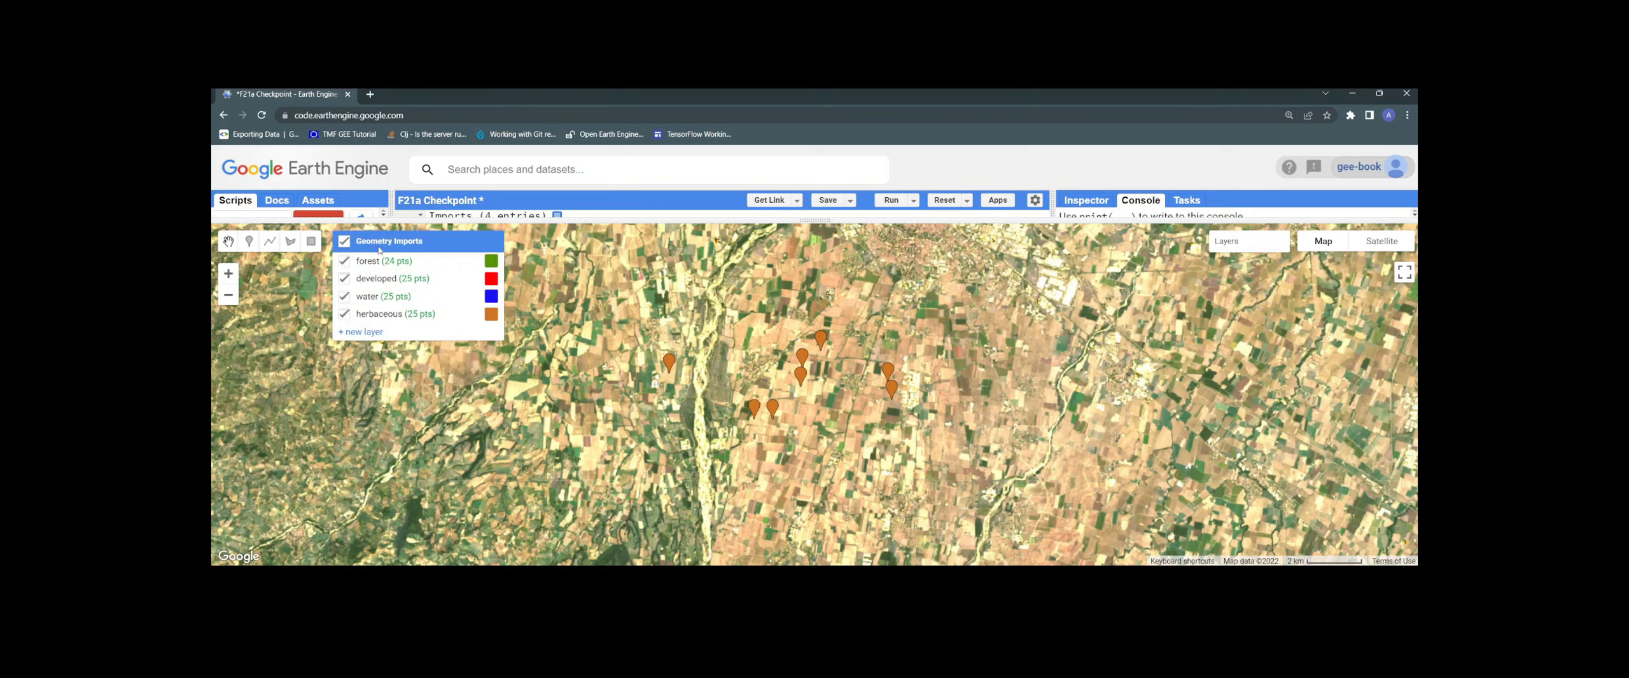
{"action": "left_click", "coordinate": [375, 315]}
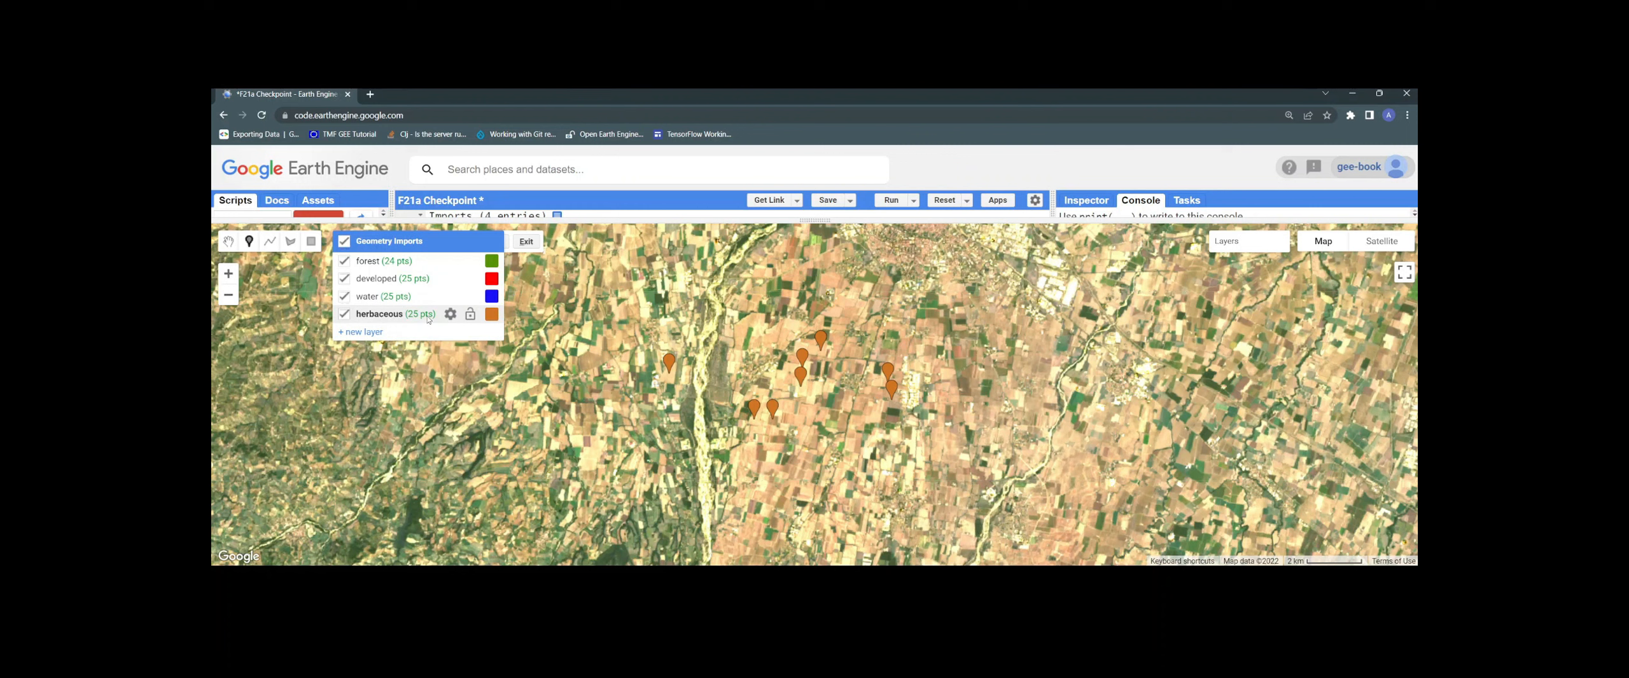
{"action": "left_click", "coordinate": [380, 315]}
{"action": "left_click", "coordinate": [753, 327]}
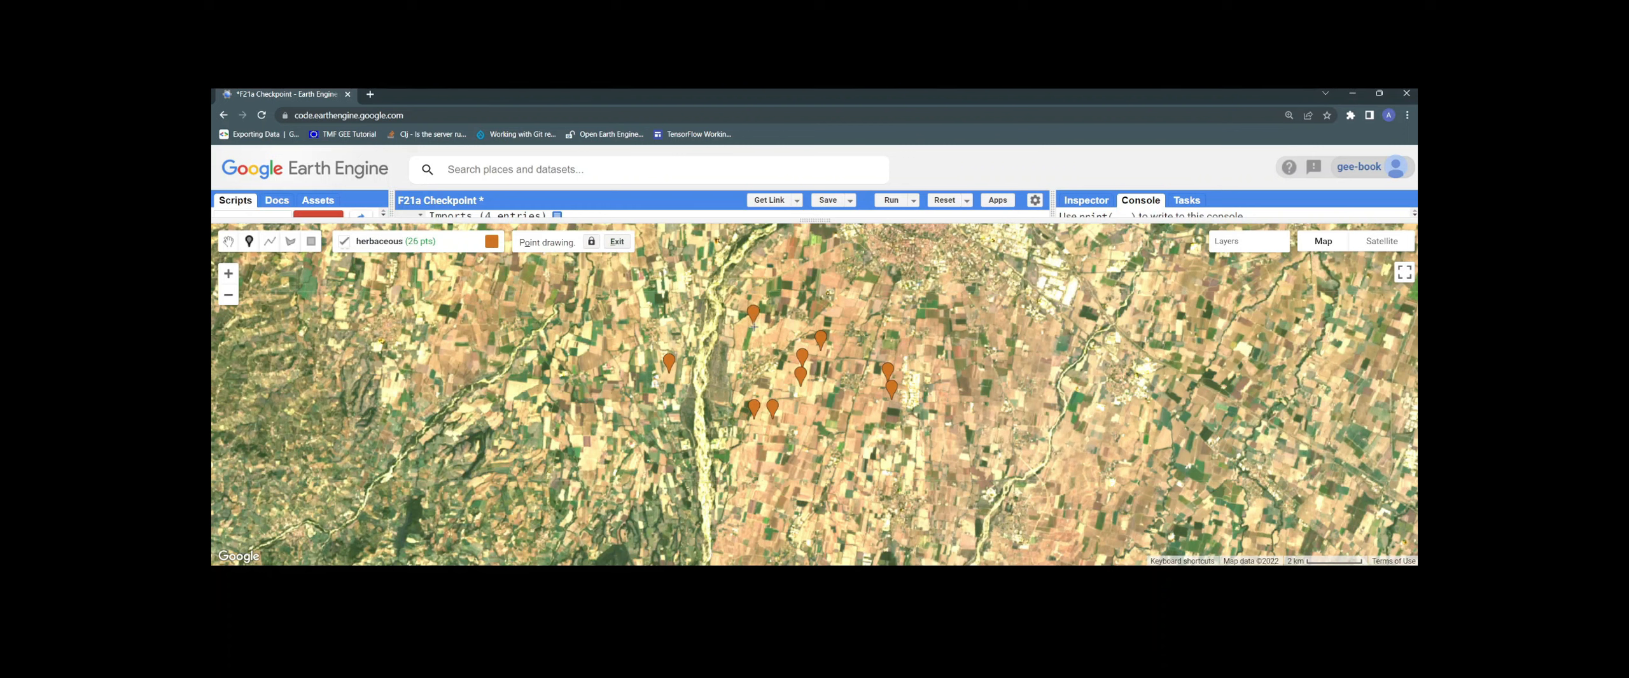